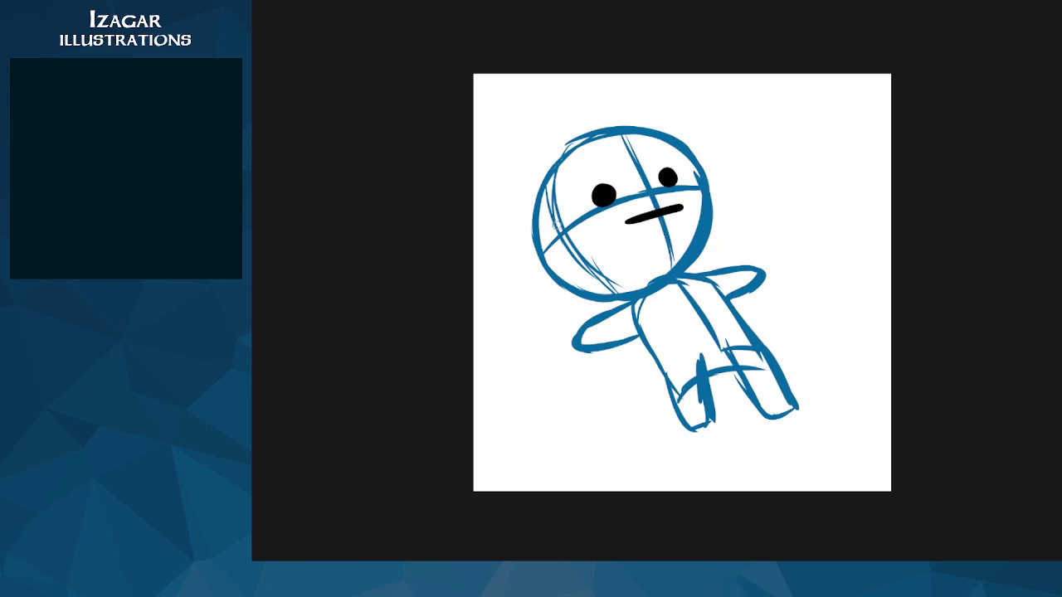
Step: Draw a black pointed elf ear on each side of the character's head
mouse_move(557, 224)
left_mouse_down()
mouse_move(561, 267)
mouse_move(552, 225)
mouse_move(545, 259)
mouse_move(581, 267)
left_mouse_up()
key("ctrl+z")
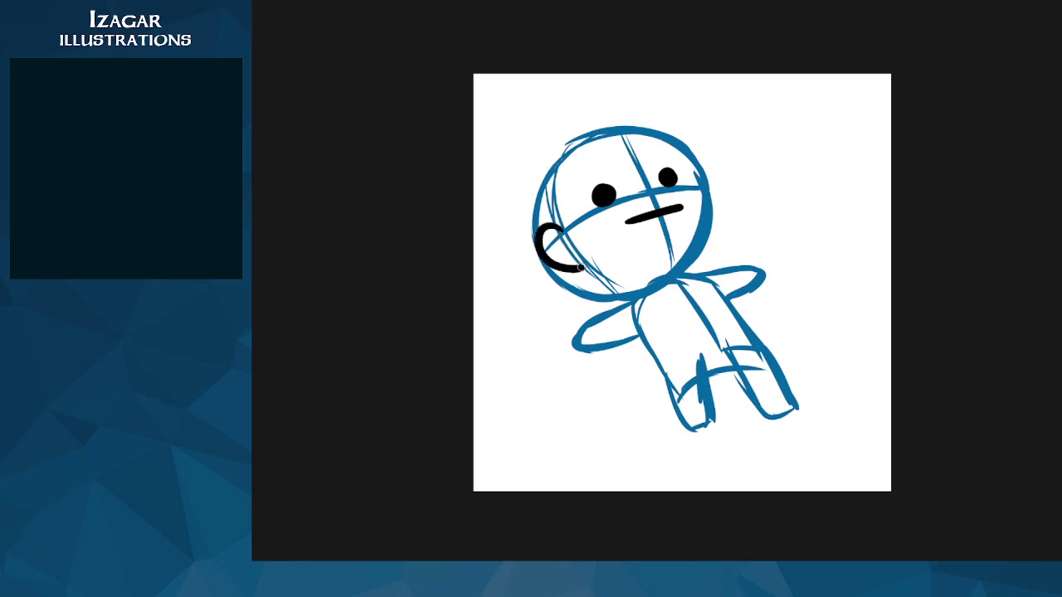
key("ctrl+z")
mouse_move(561, 229)
left_mouse_down()
mouse_move(538, 242)
mouse_move(571, 267)
mouse_move(535, 239)
mouse_move(524, 243)
mouse_move(577, 268)
mouse_move(556, 232)
mouse_move(514, 247)
mouse_move(586, 265)
left_mouse_up()
key("ctrl+z")
key("ctrl+z")
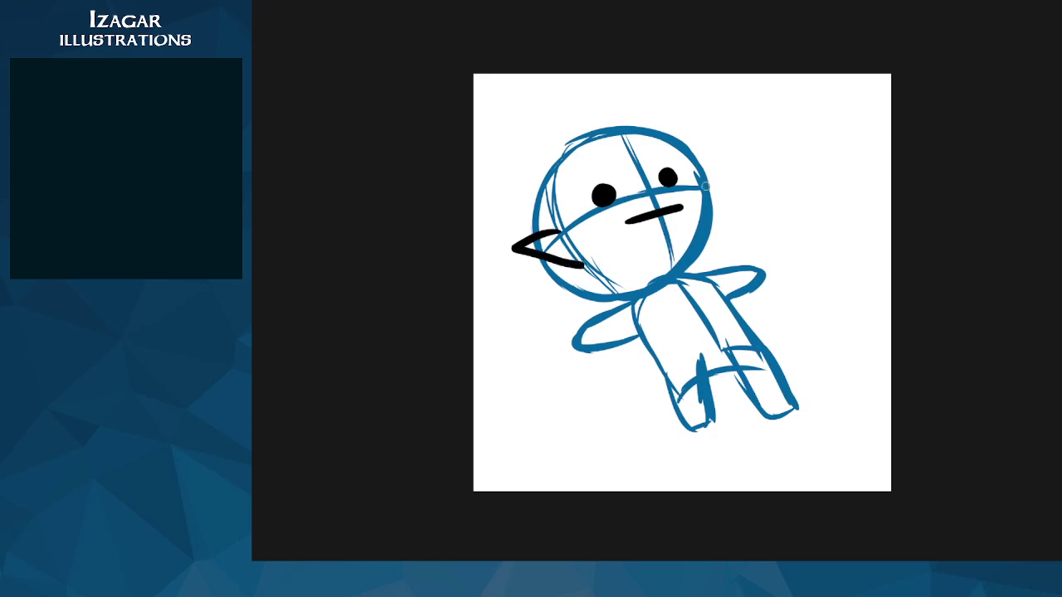
mouse_move(705, 186)
left_mouse_down()
mouse_move(737, 180)
mouse_move(710, 222)
left_mouse_up()
Step: Sketch a pink lock of hair framing the left side of the face, ending in a point below the chin
left_click_drag(571, 153, 640, 187)
key("ctrl+z")
left_click_drag(583, 203, 624, 237)
key("ctrl+z")
mouse_move(580, 199)
left_mouse_down()
mouse_move(604, 236)
mouse_move(622, 239)
mouse_move(596, 286)
mouse_move(603, 295)
left_mouse_up()
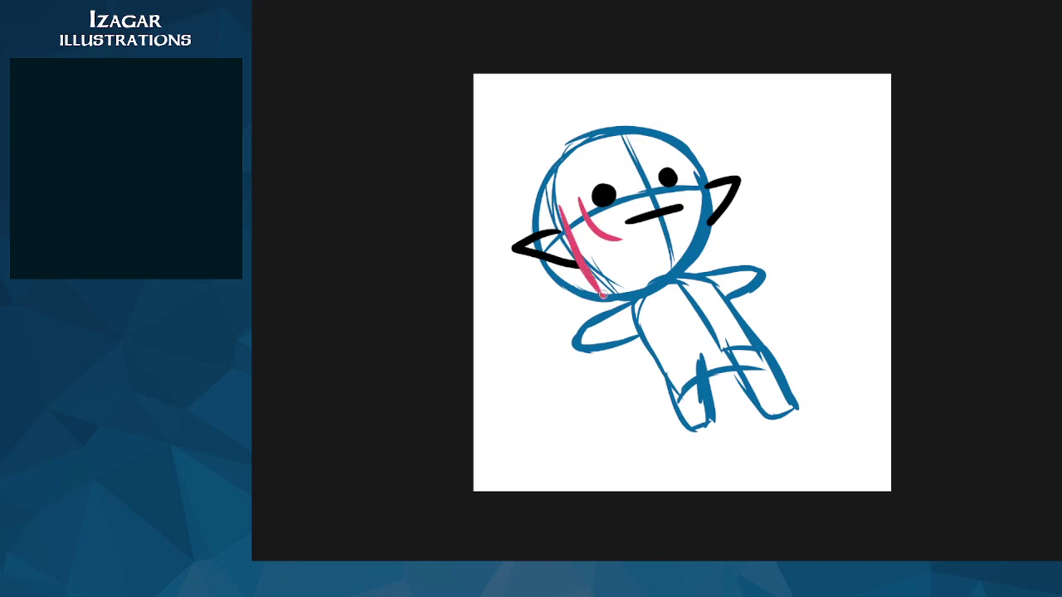
key("ctrl+z")
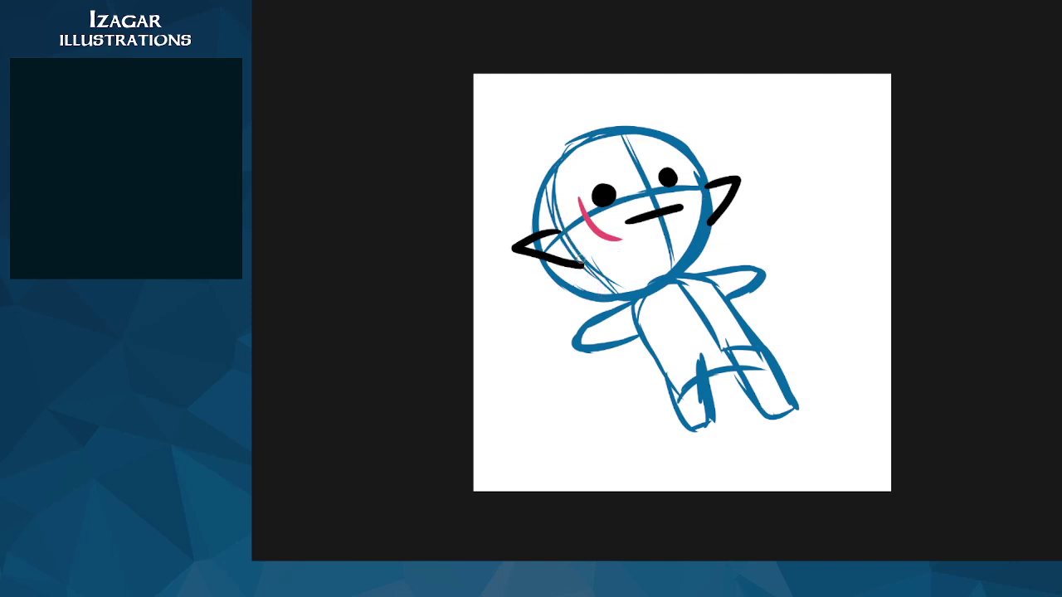
left_click_drag(557, 207, 605, 309)
key("ctrl+z")
mouse_move(560, 208)
left_mouse_down()
mouse_move(586, 270)
mouse_move(644, 309)
mouse_move(616, 289)
mouse_move(637, 295)
mouse_move(615, 263)
mouse_move(638, 302)
mouse_move(610, 251)
mouse_move(624, 238)
left_mouse_up()
key("ctrl+z")
Step: Sketch a matching pink hair lock framing the right side of the face down to the shoulder
mouse_move(688, 172)
left_mouse_down()
mouse_move(692, 211)
mouse_move(681, 228)
left_mouse_up()
key("ctrl+z")
mouse_move(688, 176)
left_mouse_down()
mouse_move(694, 216)
mouse_move(681, 230)
mouse_move(691, 205)
mouse_move(679, 231)
mouse_move(711, 235)
mouse_move(715, 263)
mouse_move(688, 291)
mouse_move(690, 236)
mouse_move(679, 290)
left_mouse_up()
key("ctrl+z")
key("ctrl+z")
left_click_drag(687, 249, 680, 288)
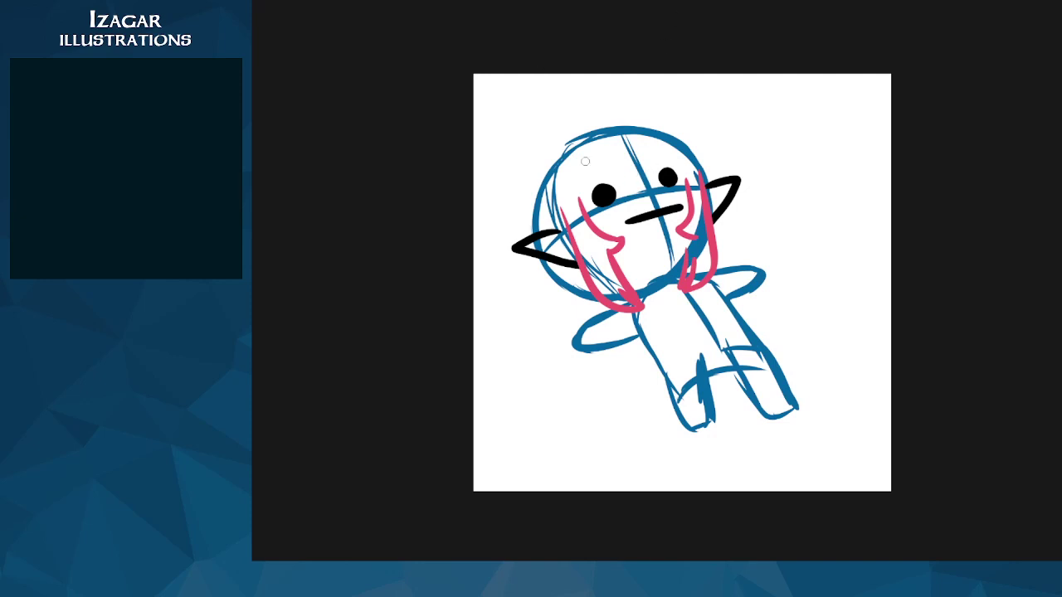
Step: Draw pink bangs swept across the forehead and a curved hairline over the top of the head
mouse_move(571, 155)
left_mouse_down()
mouse_move(655, 188)
mouse_move(639, 171)
left_mouse_up()
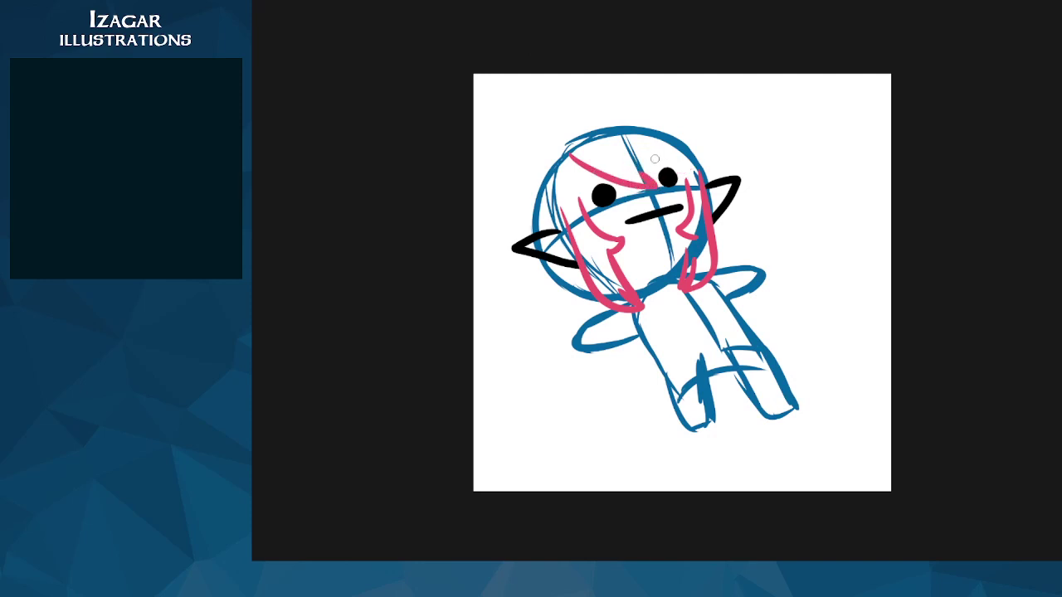
left_click_drag(633, 165, 696, 169)
mouse_move(573, 154)
left_mouse_down()
mouse_move(596, 122)
mouse_move(658, 126)
mouse_move(632, 118)
mouse_move(690, 156)
mouse_move(670, 128)
mouse_move(692, 166)
left_mouse_up()
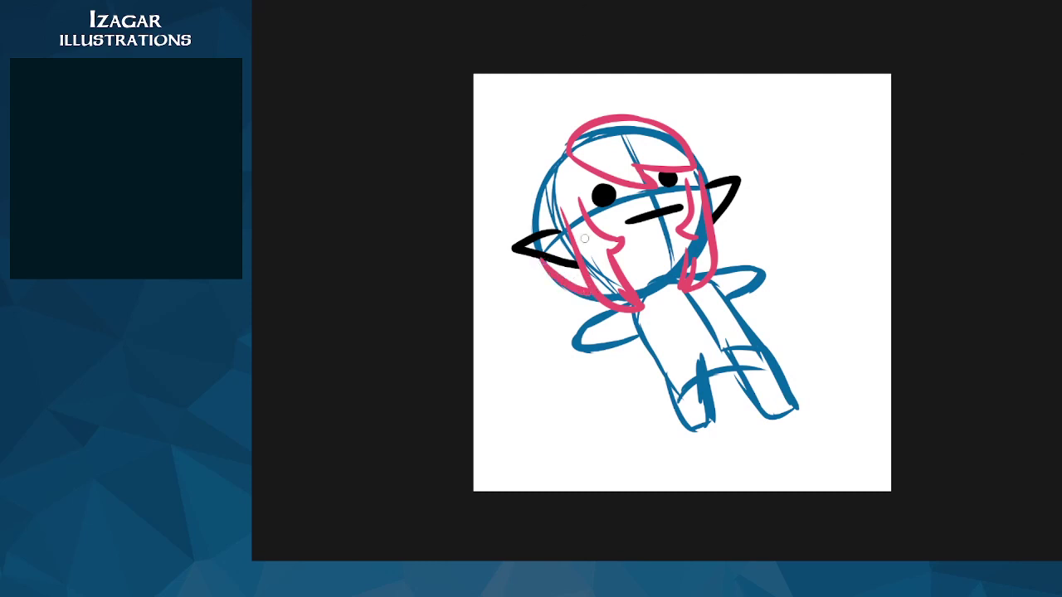
Step: Outline the back hair in pink and add long, jagged-ended hair sections hanging behind both ears
mouse_move(569, 140)
left_mouse_down()
mouse_move(544, 169)
mouse_move(526, 230)
left_mouse_up()
key("ctrl+z")
mouse_move(568, 143)
left_mouse_down()
mouse_move(534, 203)
mouse_move(531, 235)
left_mouse_up()
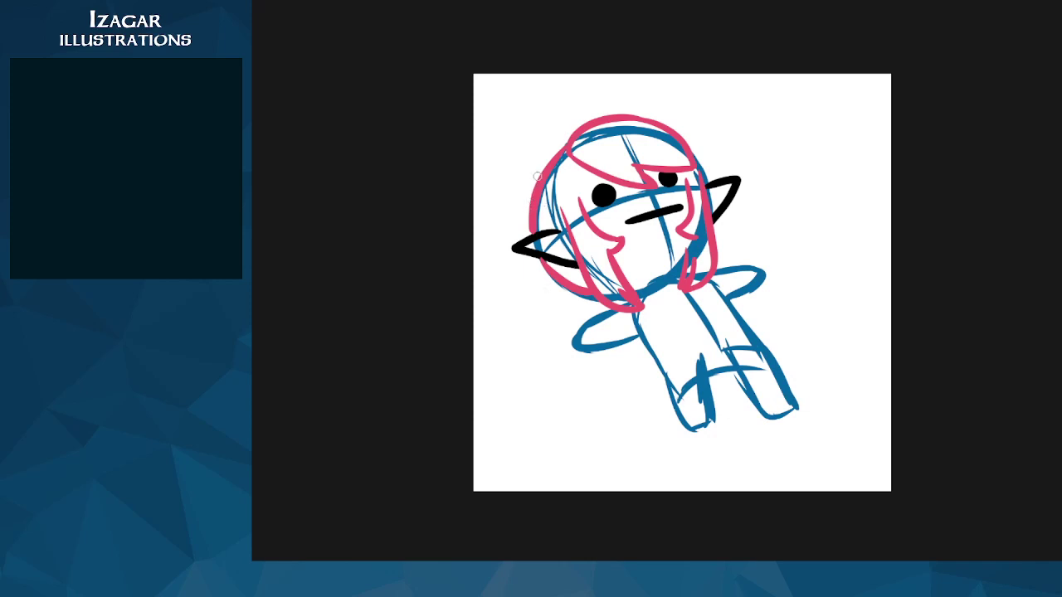
mouse_move(547, 164)
left_mouse_down()
mouse_move(528, 184)
mouse_move(516, 225)
mouse_move(503, 352)
mouse_move(516, 329)
mouse_move(517, 343)
mouse_move(565, 373)
mouse_move(562, 322)
left_mouse_up()
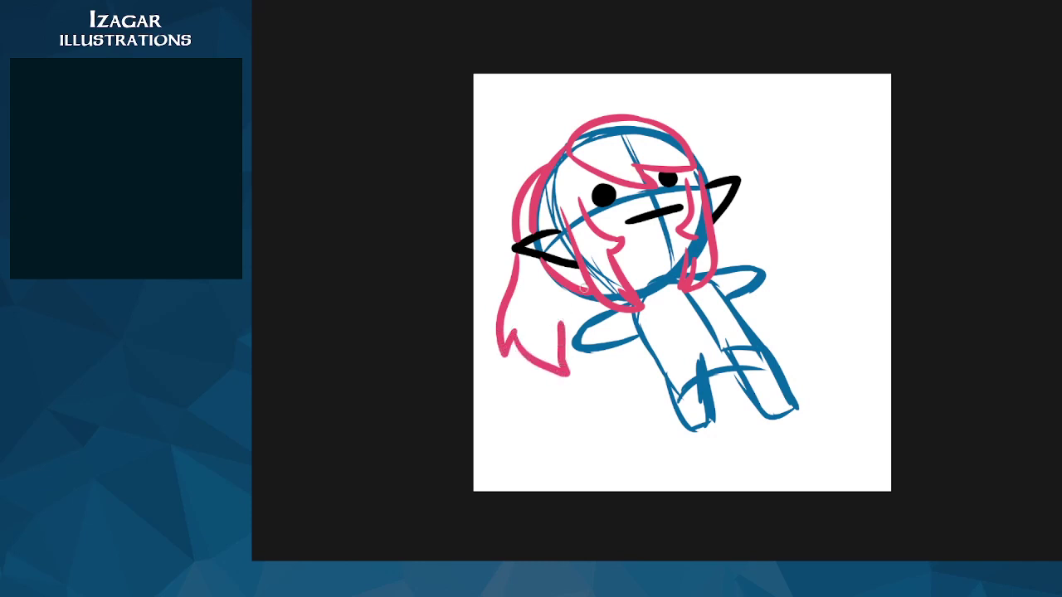
mouse_move(568, 282)
left_mouse_down()
mouse_move(566, 343)
mouse_move(561, 310)
left_mouse_up()
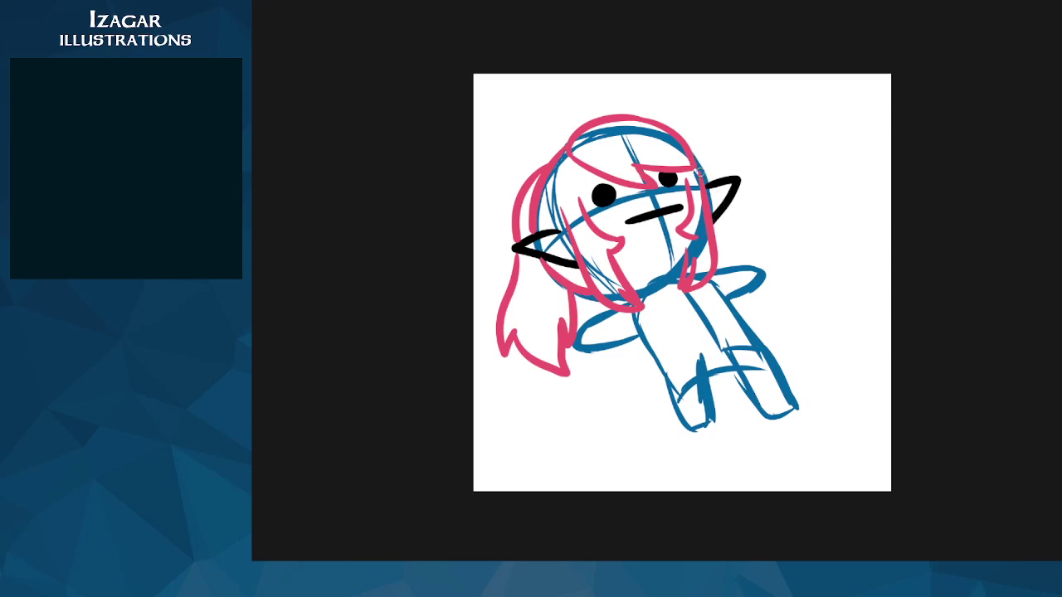
mouse_move(719, 209)
left_mouse_down()
mouse_move(790, 288)
mouse_move(774, 270)
mouse_move(763, 313)
mouse_move(750, 294)
mouse_move(738, 302)
mouse_move(750, 294)
left_mouse_up()
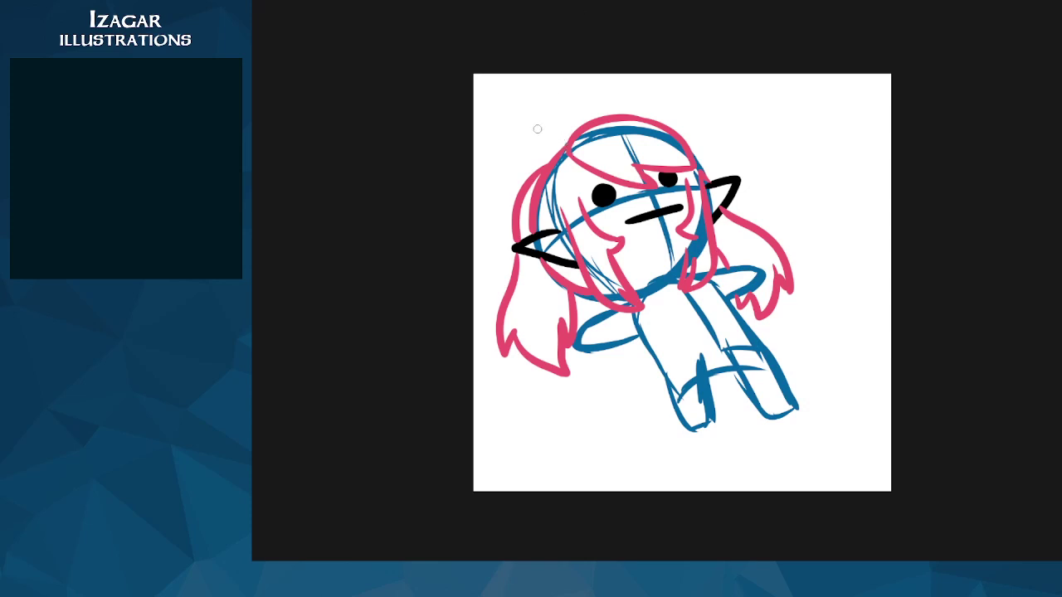
Step: Draw two curved dark purple horns on top of the head
mouse_move(531, 131)
left_mouse_down()
mouse_move(564, 146)
mouse_move(512, 151)
mouse_move(510, 166)
mouse_move(549, 152)
left_mouse_up()
key("ctrl+z")
mouse_move(566, 139)
left_mouse_down()
mouse_move(529, 135)
mouse_move(499, 173)
mouse_move(533, 165)
left_mouse_up()
mouse_move(628, 101)
left_mouse_down()
mouse_move(641, 118)
mouse_move(595, 100)
mouse_move(588, 114)
left_mouse_up()
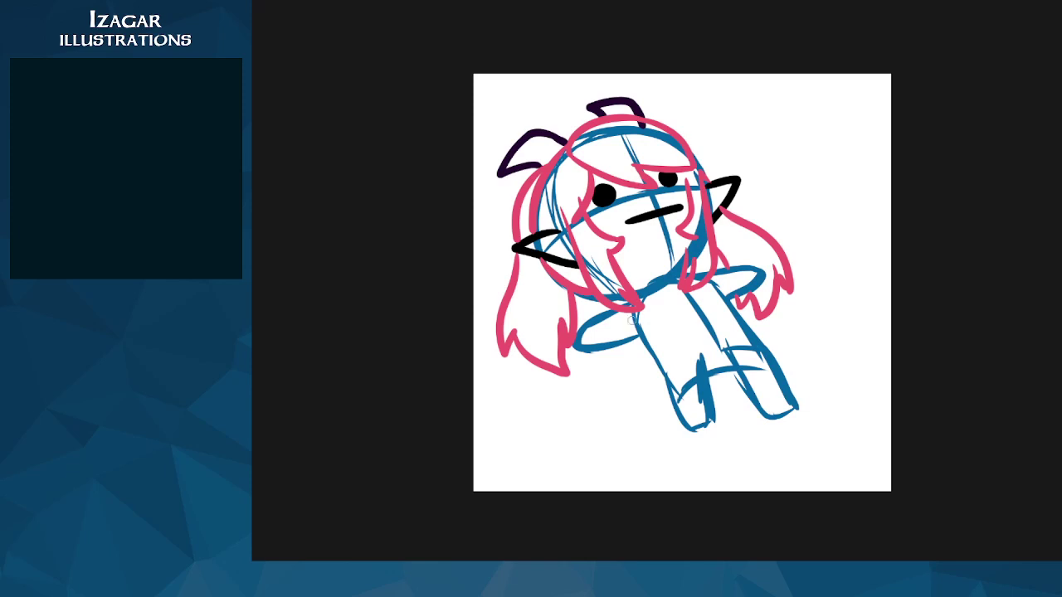
mouse_move(633, 339)
left_mouse_down()
mouse_move(604, 399)
mouse_move(608, 426)
left_mouse_up()
key("ctrl+z")
mouse_move(641, 352)
left_mouse_down()
mouse_move(614, 376)
mouse_move(606, 433)
left_mouse_up()
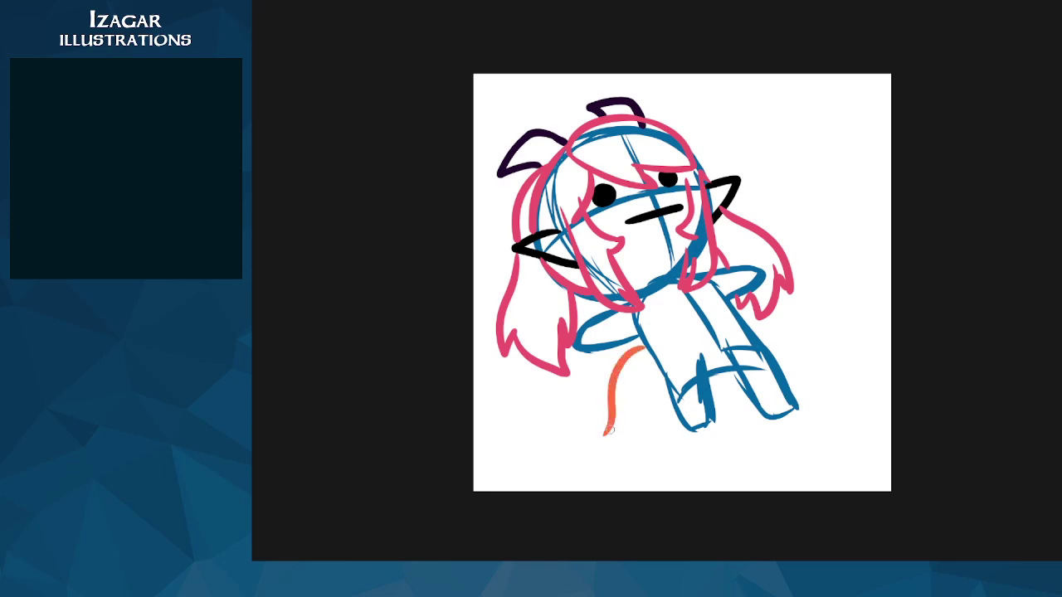
key("ctrl+z")
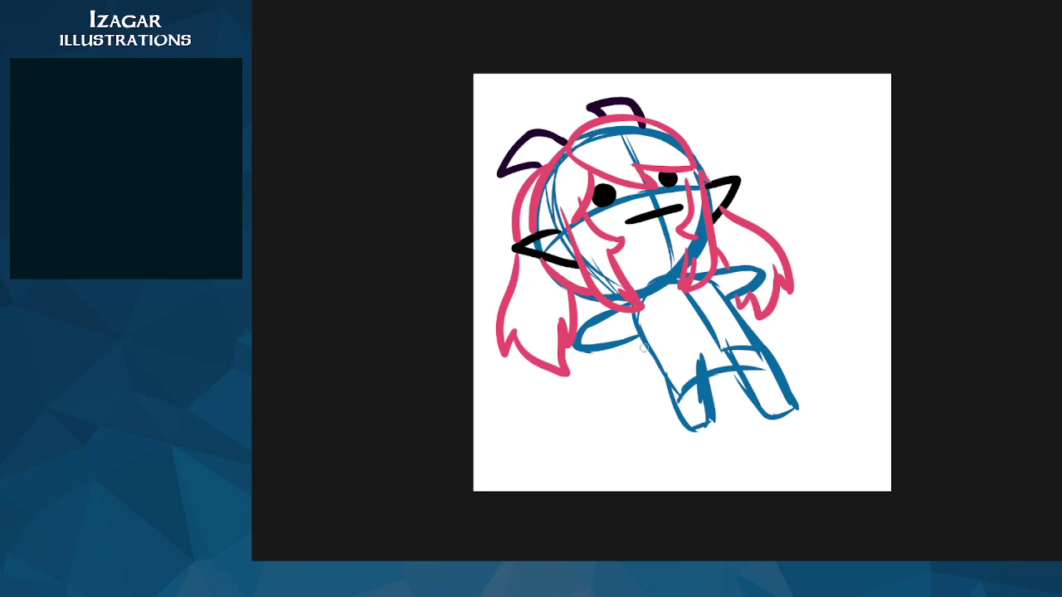
left_click_drag(643, 346, 607, 405)
key("ctrl+z")
key("ctrl+z")
left_click_drag(644, 345, 606, 426)
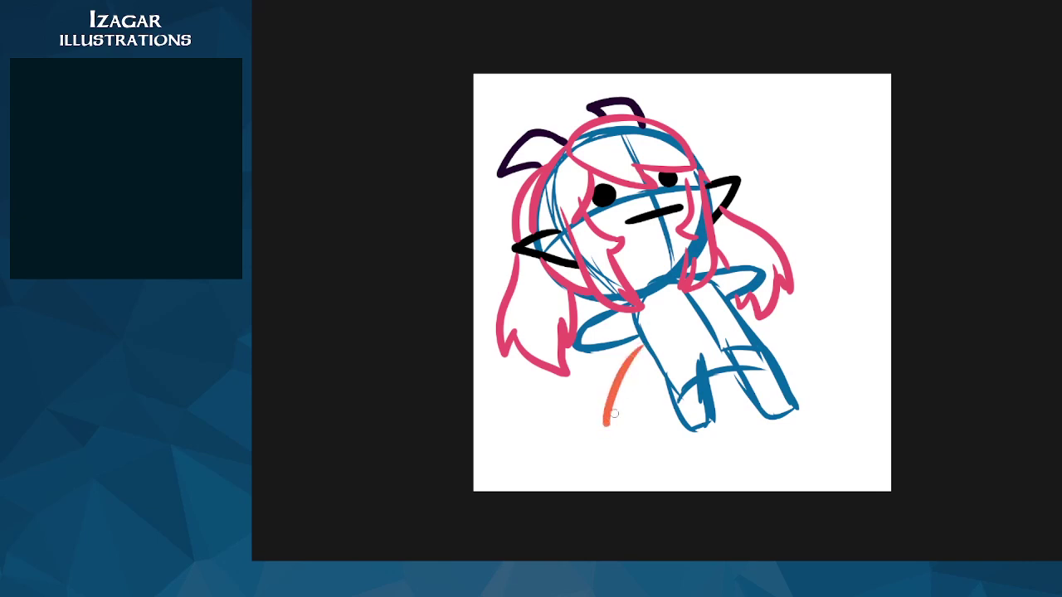
key("ctrl+z")
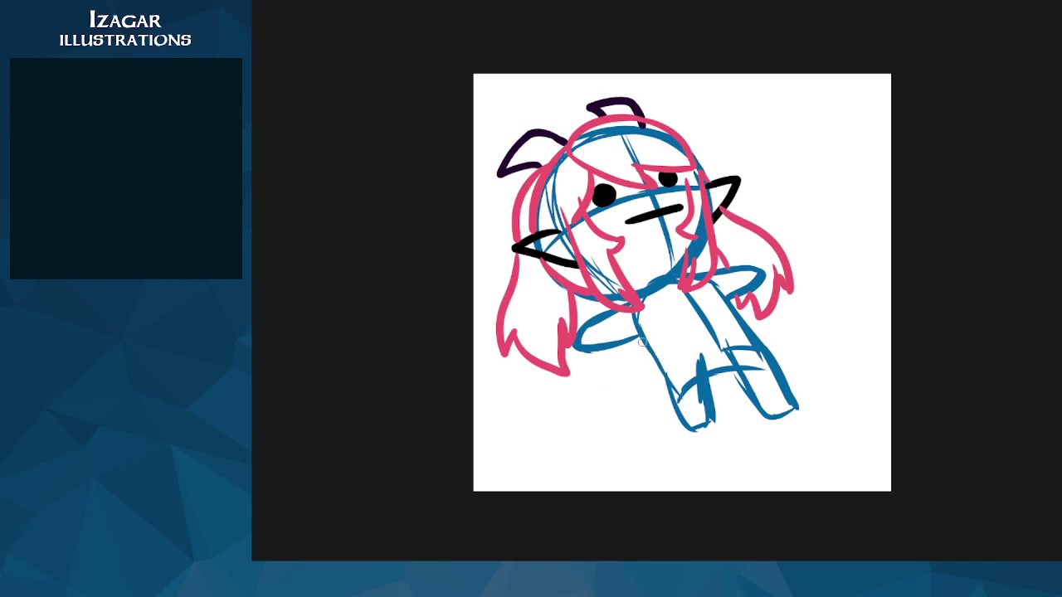
mouse_move(641, 342)
left_mouse_down()
mouse_move(608, 419)
mouse_move(636, 419)
left_mouse_up()
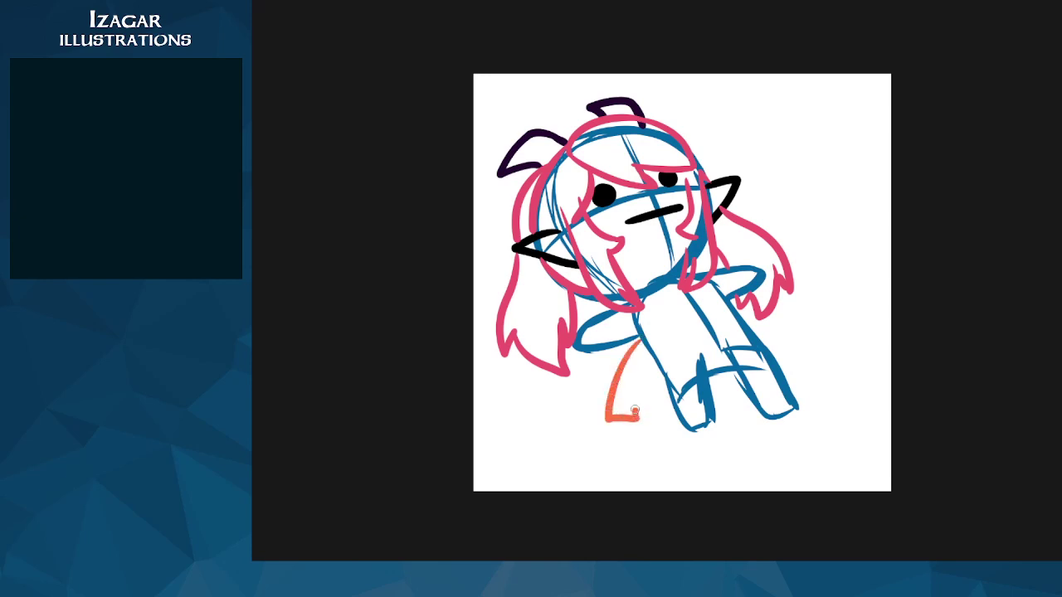
key("ctrl+z")
Step: Sketch an orange tail curving down from the left side of the torso, ending in a pointed tuft
mouse_move(642, 345)
left_mouse_down()
mouse_move(616, 418)
mouse_move(630, 419)
mouse_move(662, 377)
left_mouse_up()
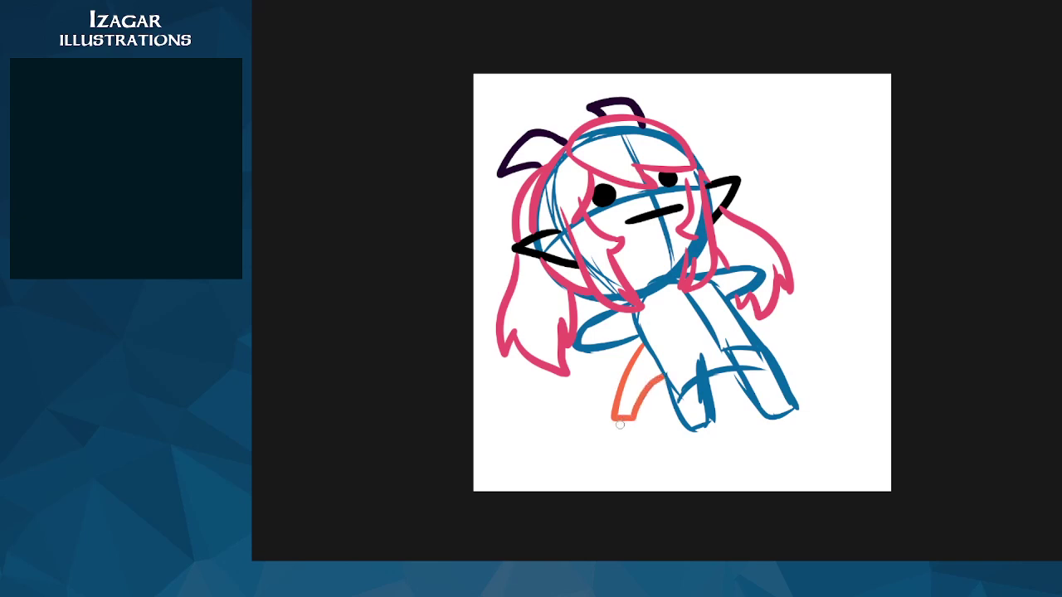
mouse_move(612, 417)
left_mouse_down()
mouse_move(599, 448)
mouse_move(609, 439)
left_mouse_up()
key("ctrl+z")
mouse_move(613, 412)
left_mouse_down()
mouse_move(582, 433)
mouse_move(611, 431)
mouse_move(592, 463)
mouse_move(611, 442)
mouse_move(626, 474)
mouse_move(623, 443)
mouse_move(638, 465)
mouse_move(626, 437)
mouse_move(646, 453)
mouse_move(637, 419)
left_mouse_up()
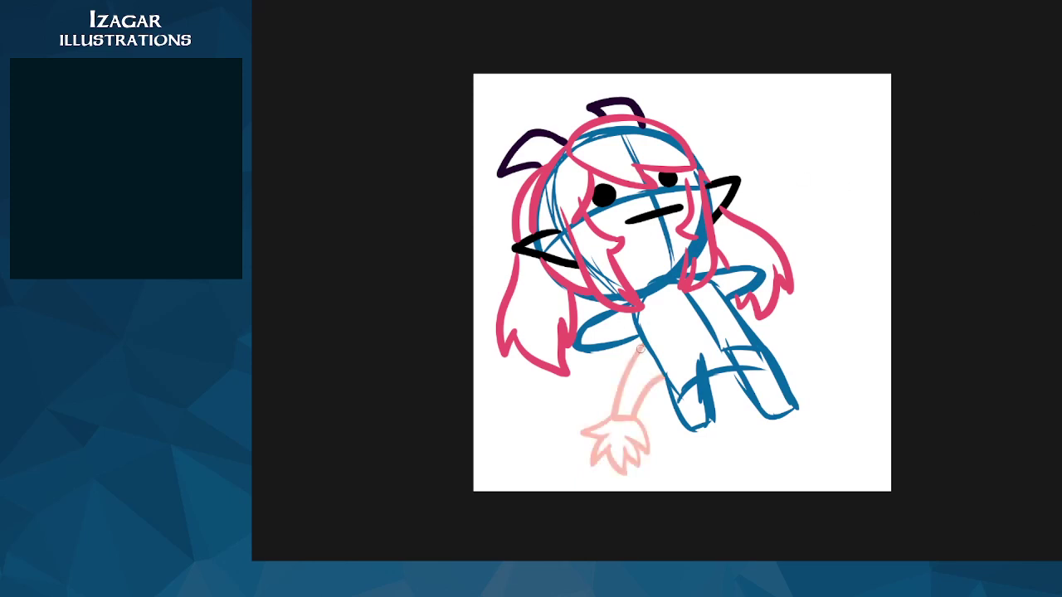
Step: Redraw the tail in orange over its faded sketch with jagged fur along the edges
mouse_move(640, 345)
left_mouse_down()
mouse_move(610, 400)
mouse_move(621, 389)
mouse_move(613, 380)
mouse_move(608, 394)
mouse_move(620, 386)
mouse_move(611, 419)
left_mouse_up()
key("ctrl+z")
mouse_move(662, 377)
left_mouse_down()
mouse_move(644, 400)
mouse_move(647, 387)
mouse_move(637, 424)
mouse_move(580, 428)
mouse_move(608, 432)
mouse_move(596, 461)
mouse_move(614, 440)
mouse_move(629, 471)
mouse_move(622, 442)
mouse_move(639, 466)
mouse_move(624, 433)
mouse_move(647, 453)
mouse_move(633, 417)
left_mouse_up()
key("ctrl+z")
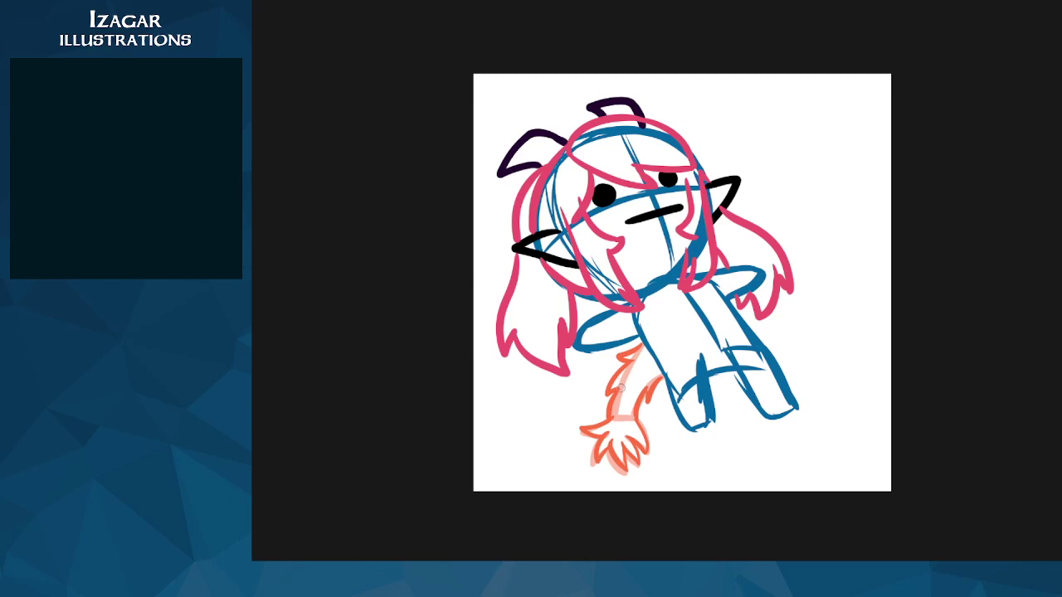
Step: Draw pink, light blue and yellow bands with black outlines around the tail just above the tuft
left_click_drag(603, 398, 646, 404)
left_click_drag(602, 407, 642, 414)
key("ctrl+z")
key("ctrl+z")
key("ctrl+z")
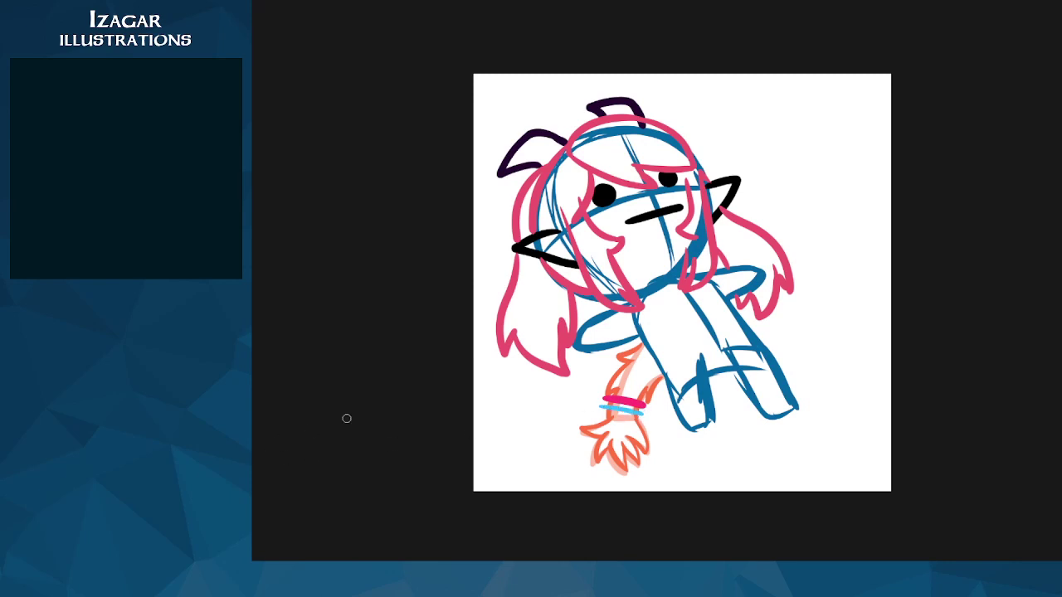
left_click_drag(598, 420, 645, 423)
key("ctrl+z")
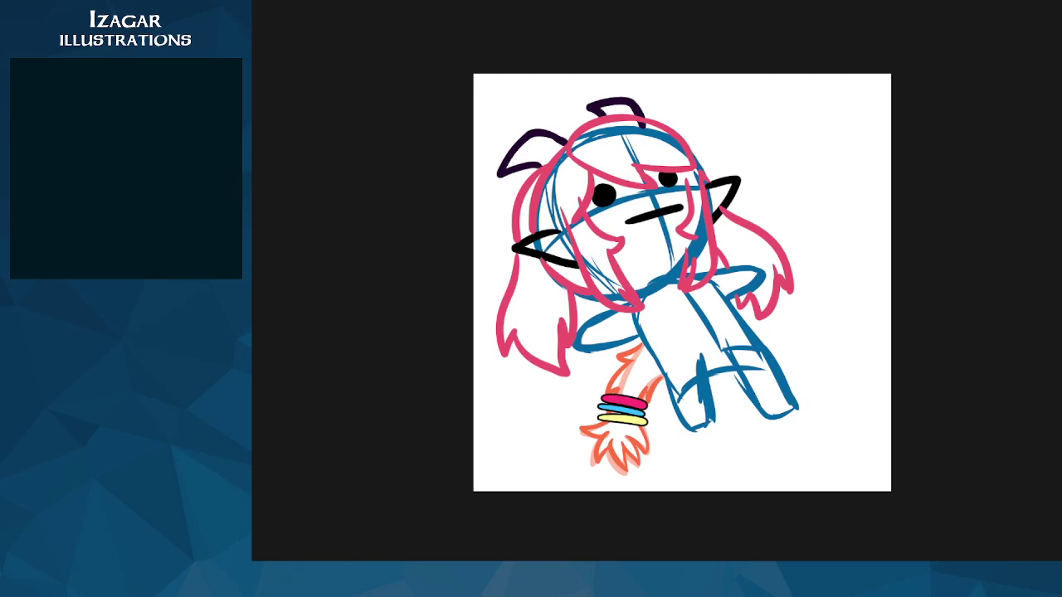
Step: Enlarge the whole character sketch and reposition it to fill most of the canvas
key("ctrl+t")
left_click_drag(801, 96, 838, 73)
left_click_drag(778, 133, 769, 141)
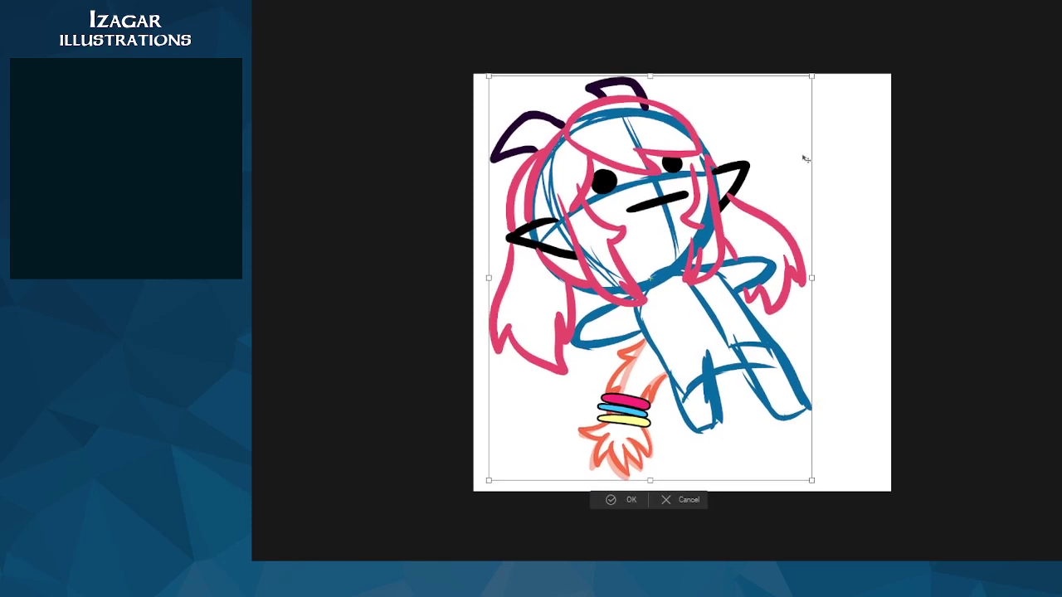
mouse_move(811, 278)
left_mouse_down()
mouse_move(837, 302)
mouse_move(816, 289)
mouse_move(824, 303)
mouse_move(814, 303)
mouse_move(863, 303)
mouse_move(833, 321)
left_mouse_up()
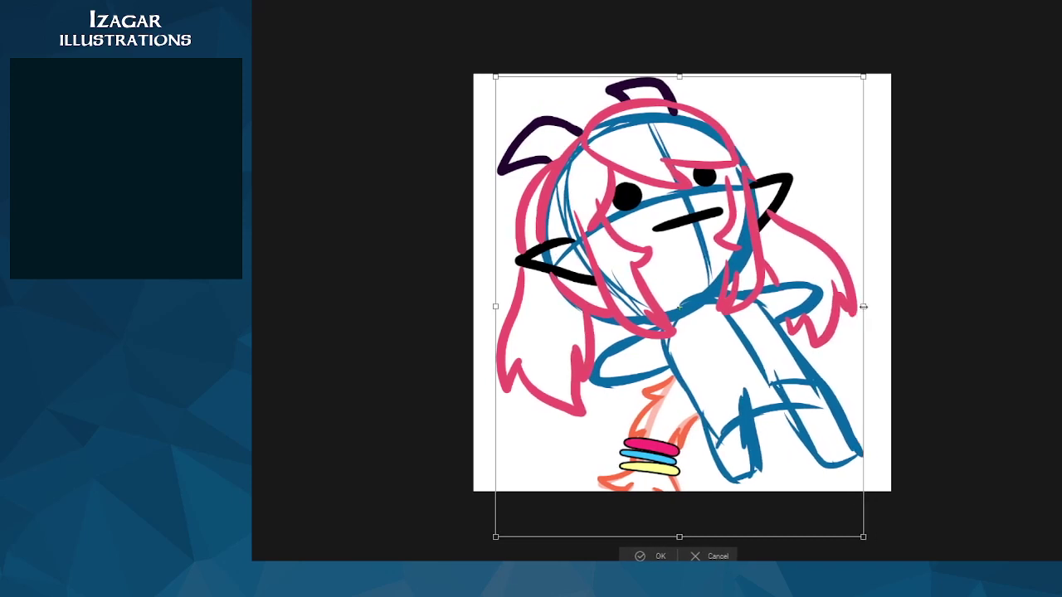
left_click_drag(864, 306, 848, 309)
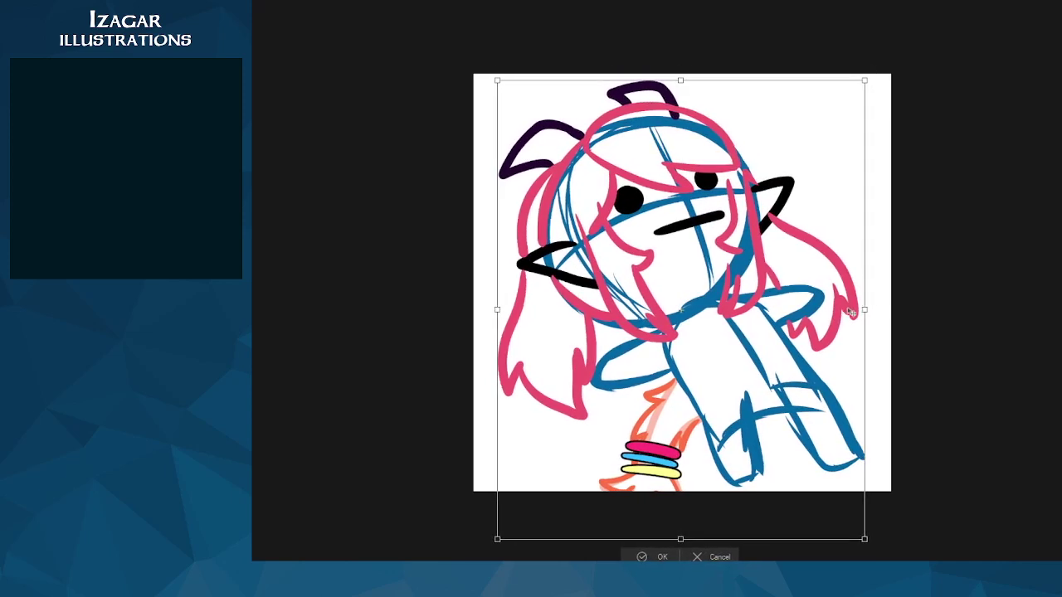
left_click(675, 550)
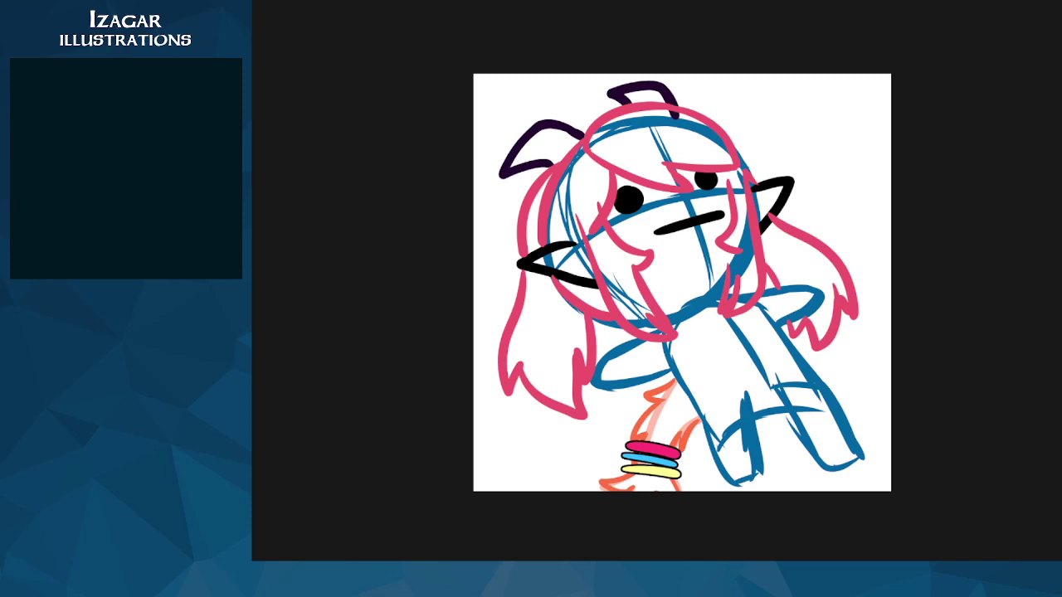
Step: Mesh-transform the orange tail, pulling its lower end outward to the left and back inside the canvas
key("ctrl+t")
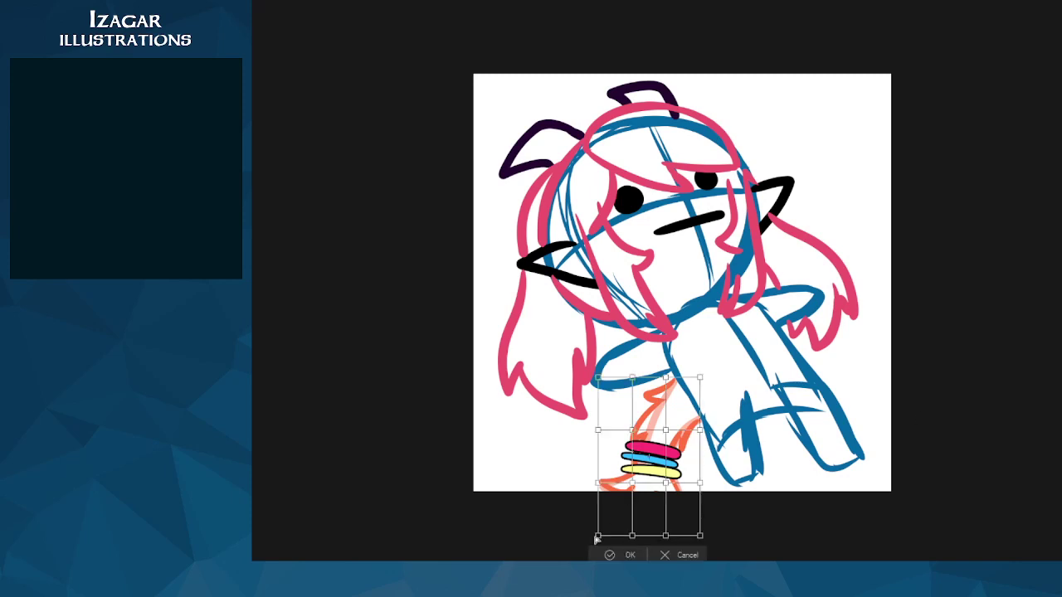
left_click_drag(597, 483, 553, 385)
left_click_drag(632, 482, 580, 441)
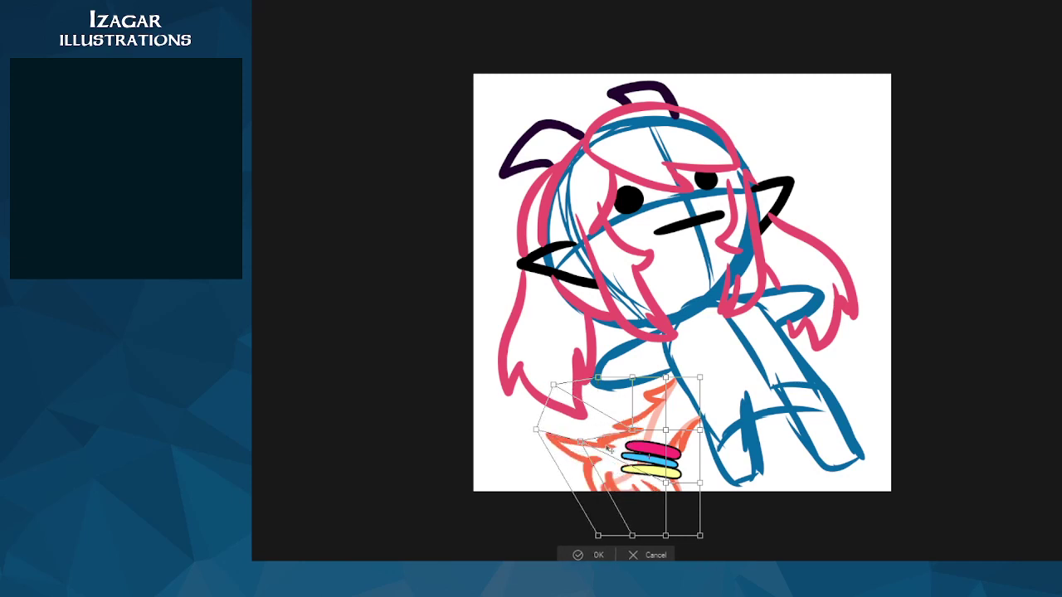
left_click_drag(598, 535, 500, 465)
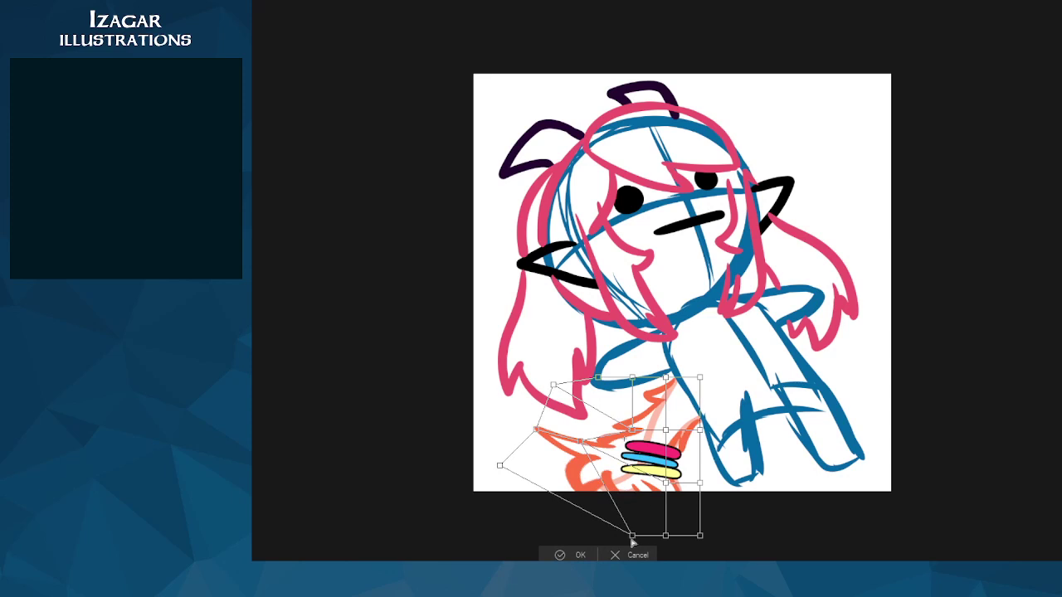
left_click_drag(632, 535, 516, 495)
left_click_drag(665, 535, 572, 501)
left_click_drag(701, 541, 597, 520)
left_click_drag(581, 442, 669, 352)
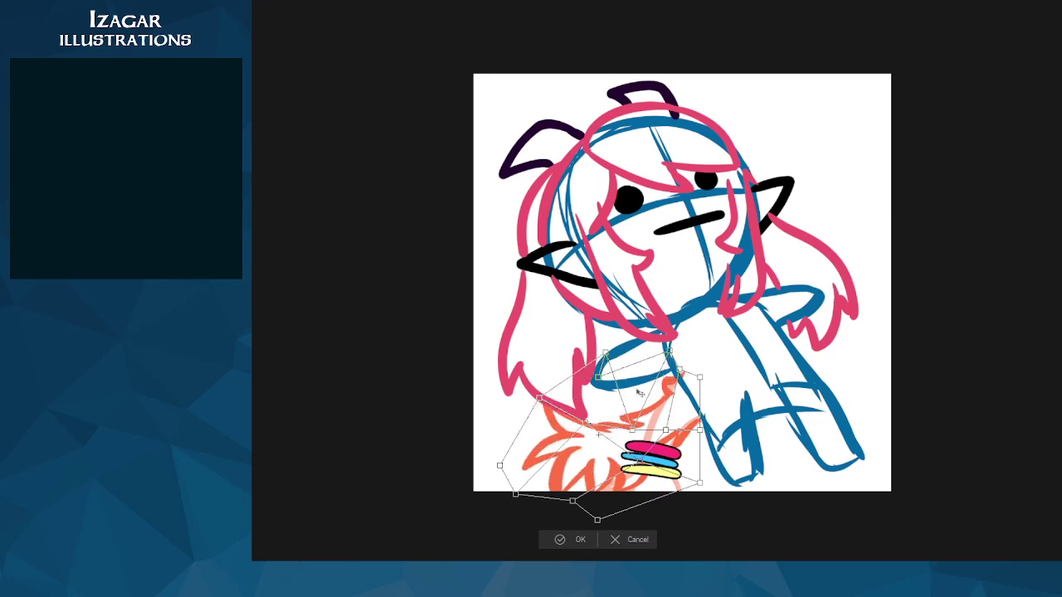
Step: Mesh-transform the orange tail further, lifting and spreading its fur tuft out beneath the hair at the canvas's lower-left corner
left_click_drag(554, 405, 548, 348)
left_click_drag(499, 465, 494, 360)
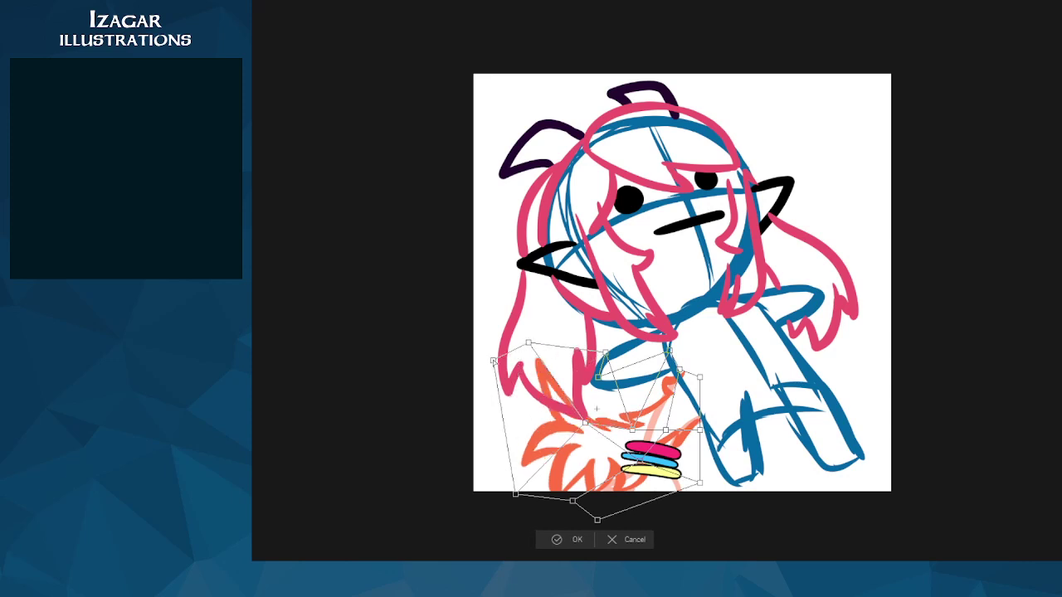
left_click_drag(514, 498, 453, 425)
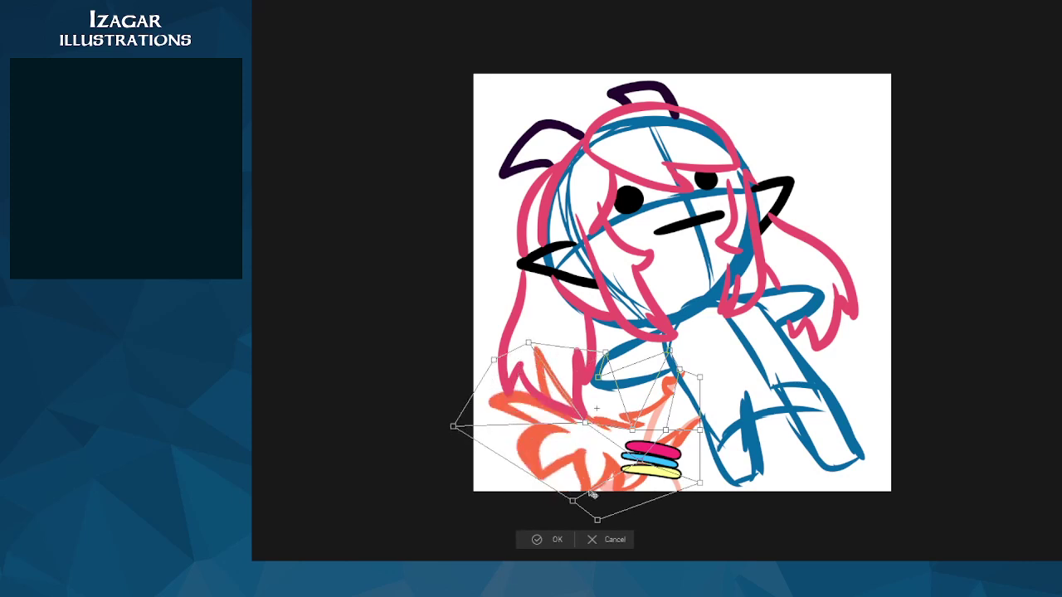
left_click_drag(573, 501, 494, 471)
left_click_drag(586, 422, 561, 436)
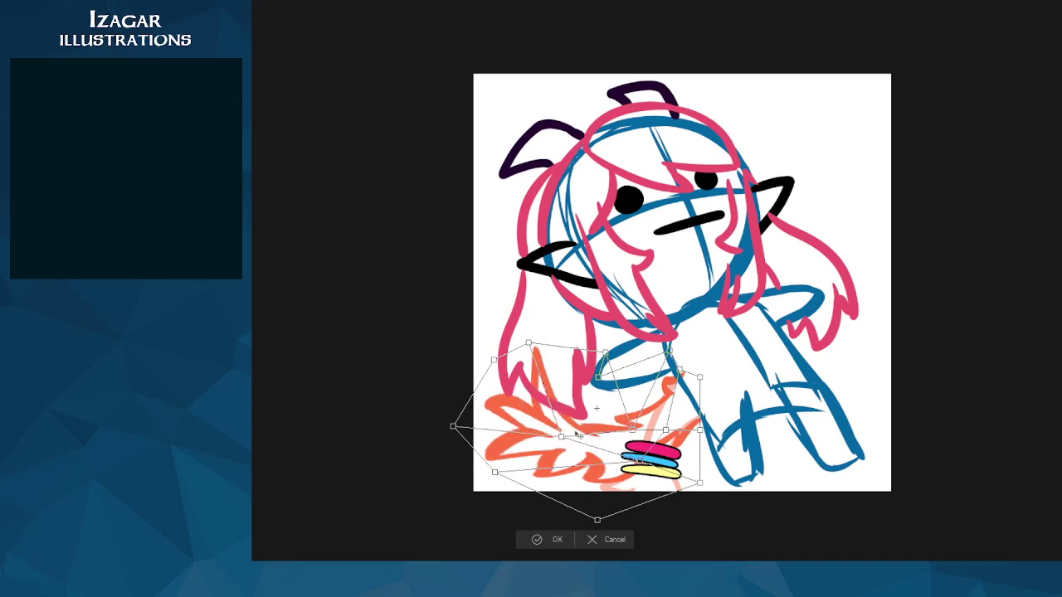
left_click_drag(700, 483, 640, 487)
left_click_drag(561, 436, 577, 418)
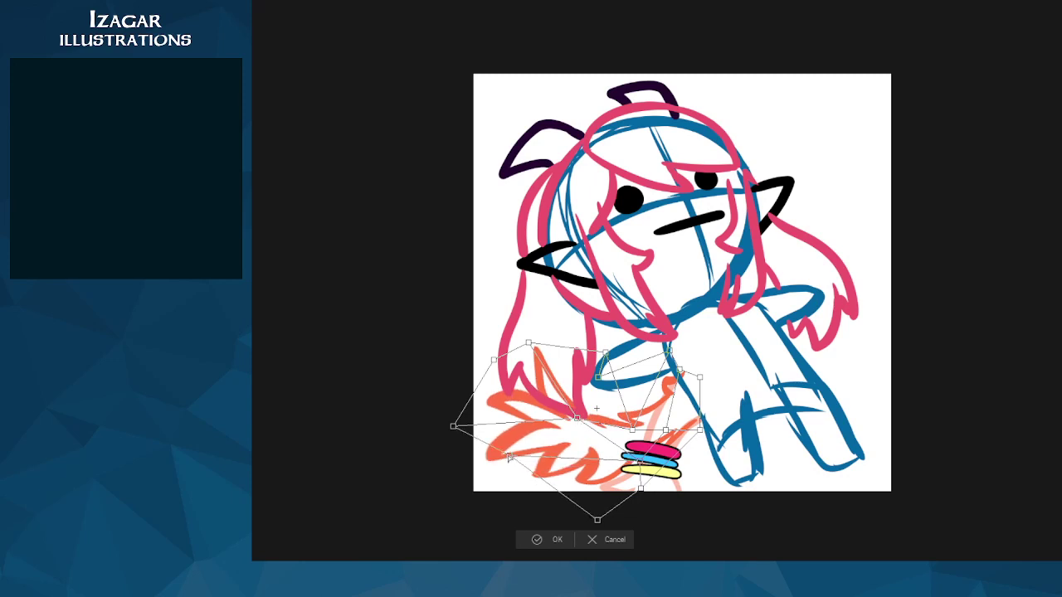
Step: Pull the upper tuft of the tail inward below the hair and reposition the whole warped tail against the lower body
left_click_drag(460, 426, 508, 416)
left_click_drag(640, 429, 613, 447)
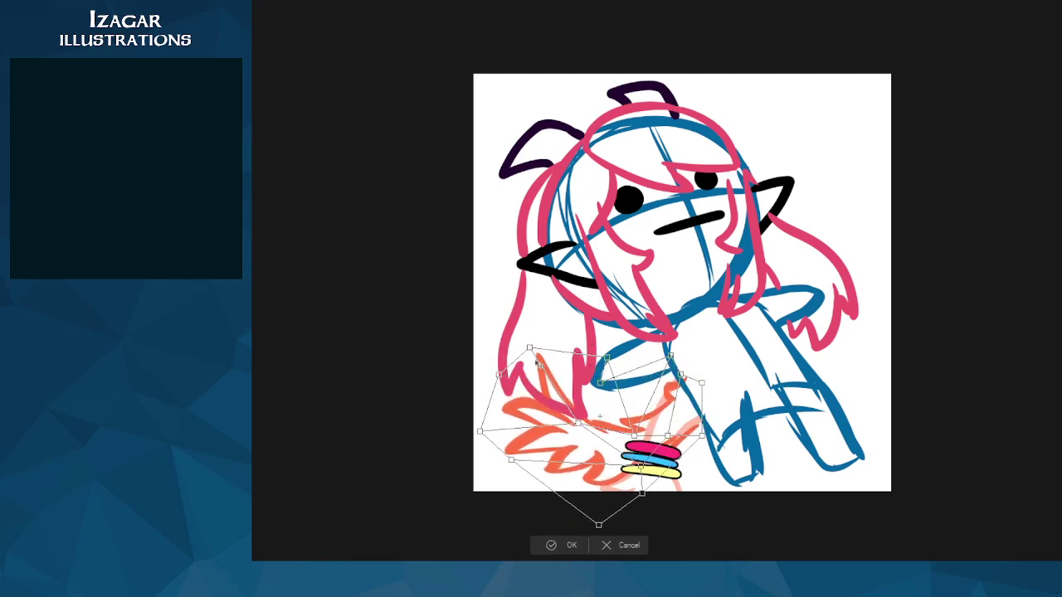
left_click_drag(529, 347, 588, 394)
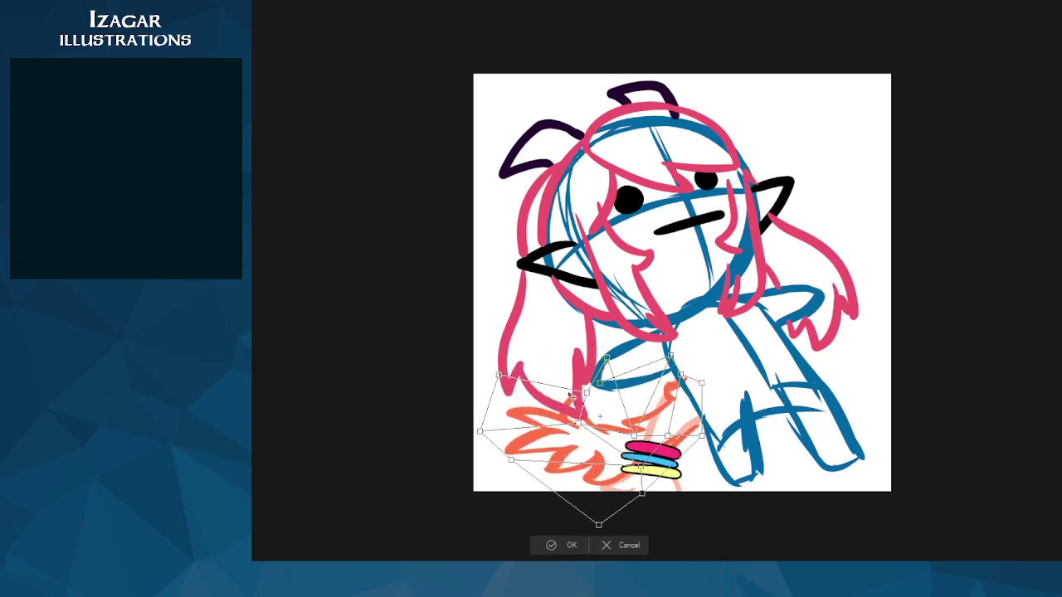
left_click_drag(503, 384, 548, 363)
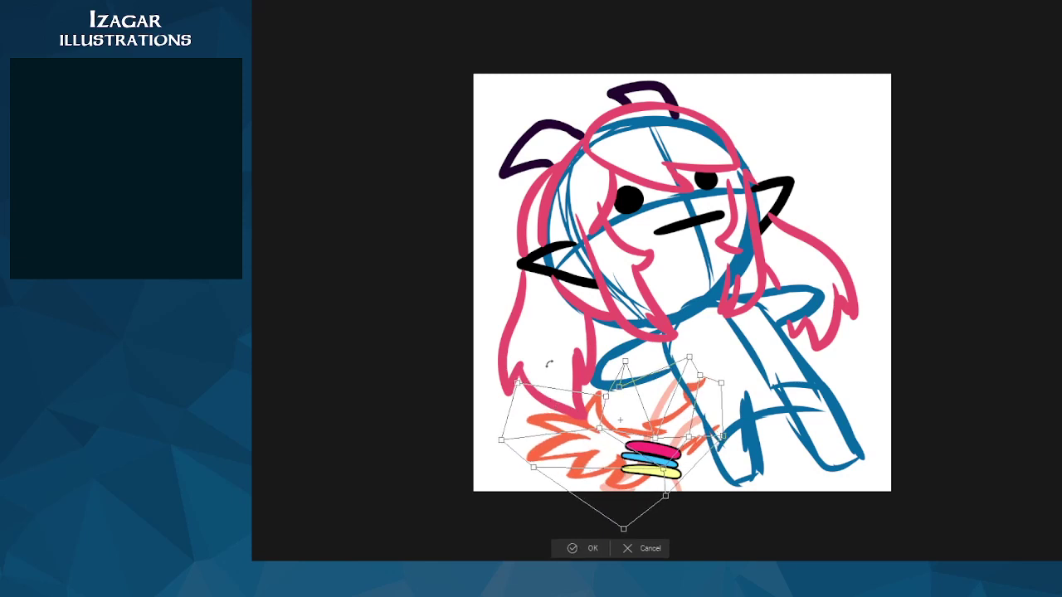
left_click_drag(559, 410, 514, 381)
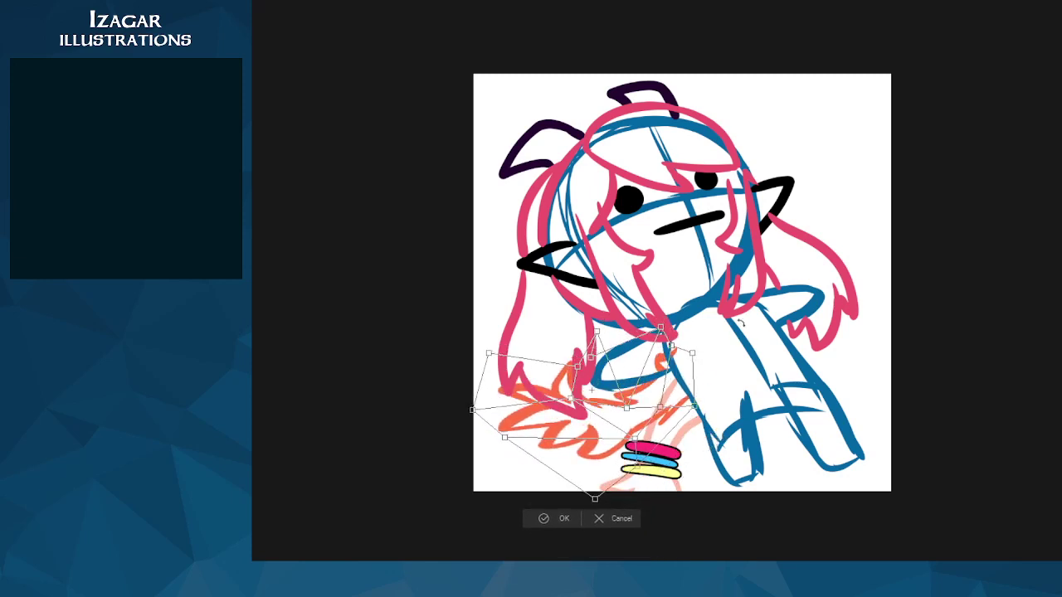
left_click_drag(699, 352, 667, 415)
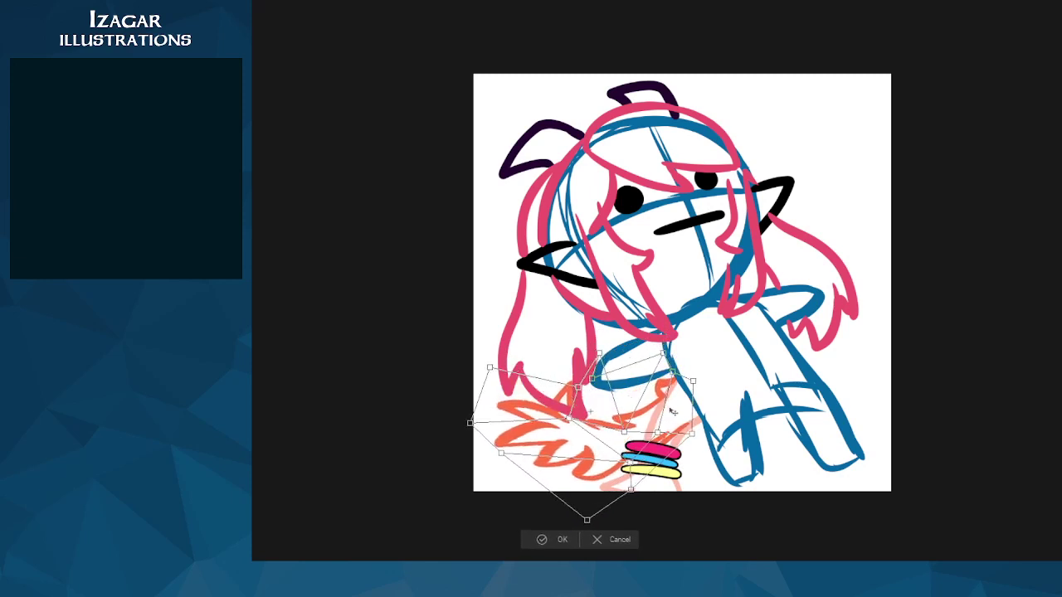
Step: Squeeze the outer edge of the tail's tuft inward and raise its lower corner inside the canvas
left_click_drag(469, 423, 499, 410)
left_click_drag(498, 372, 517, 383)
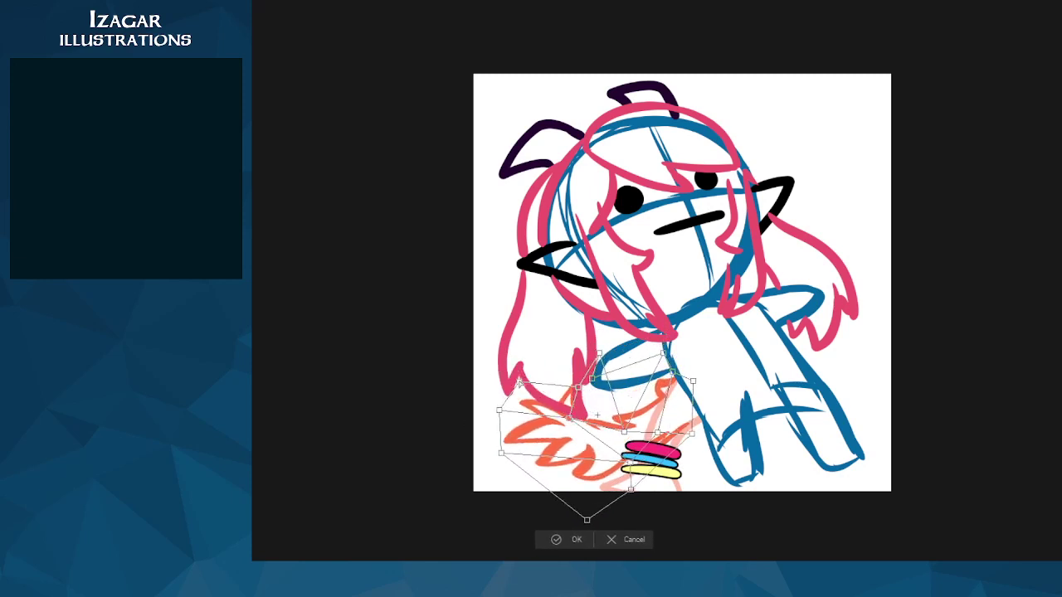
left_click_drag(502, 455, 526, 449)
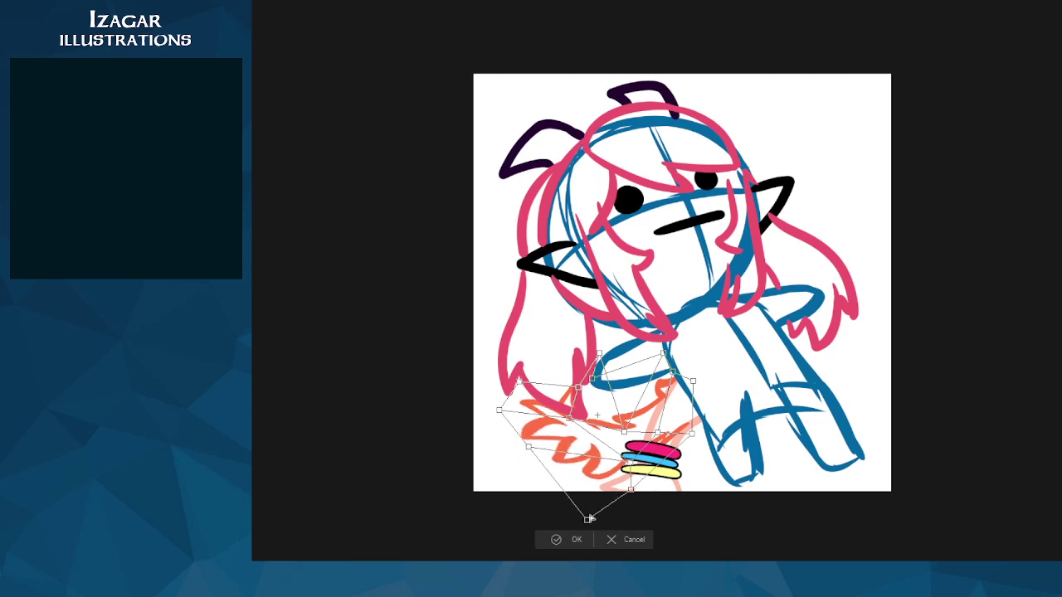
left_click_drag(586, 520, 509, 476)
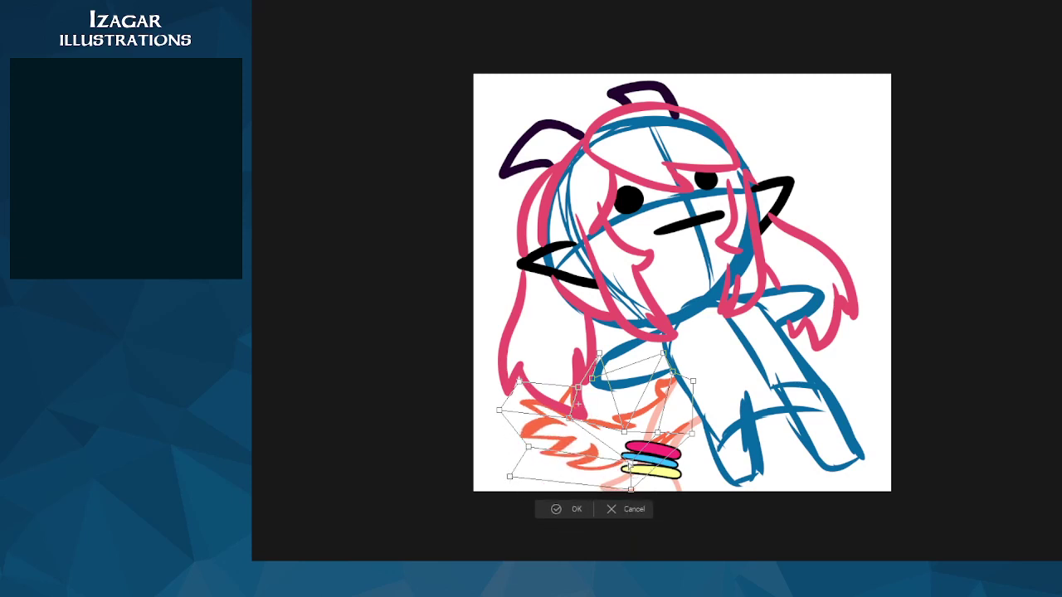
Step: Narrow the tail where it meets the tuft, fine-tune the tuft's outer corners and apply the mesh transformation
left_click_drag(631, 462, 594, 400)
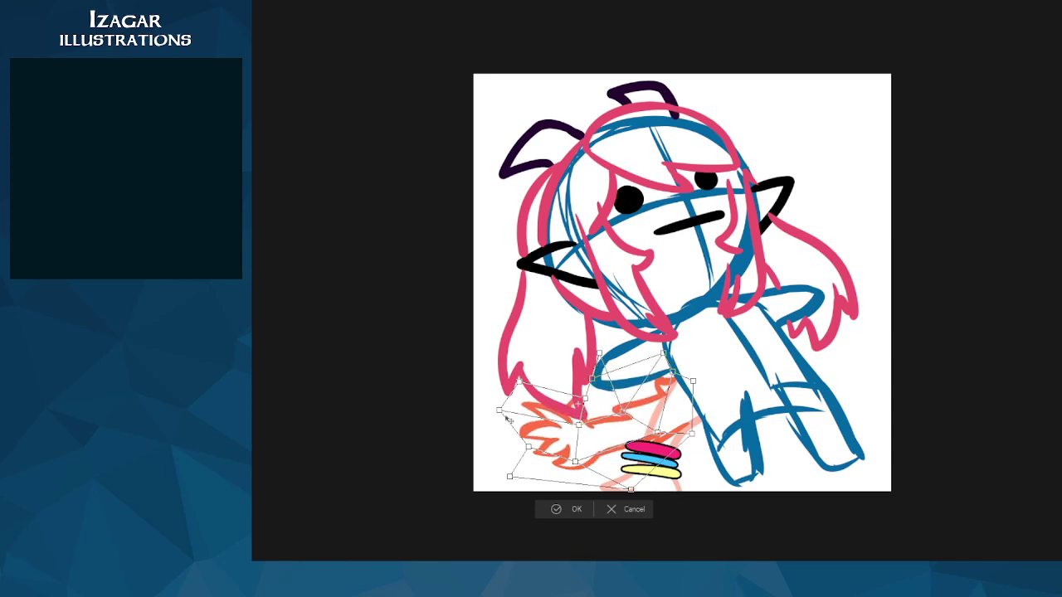
left_click_drag(500, 410, 529, 375)
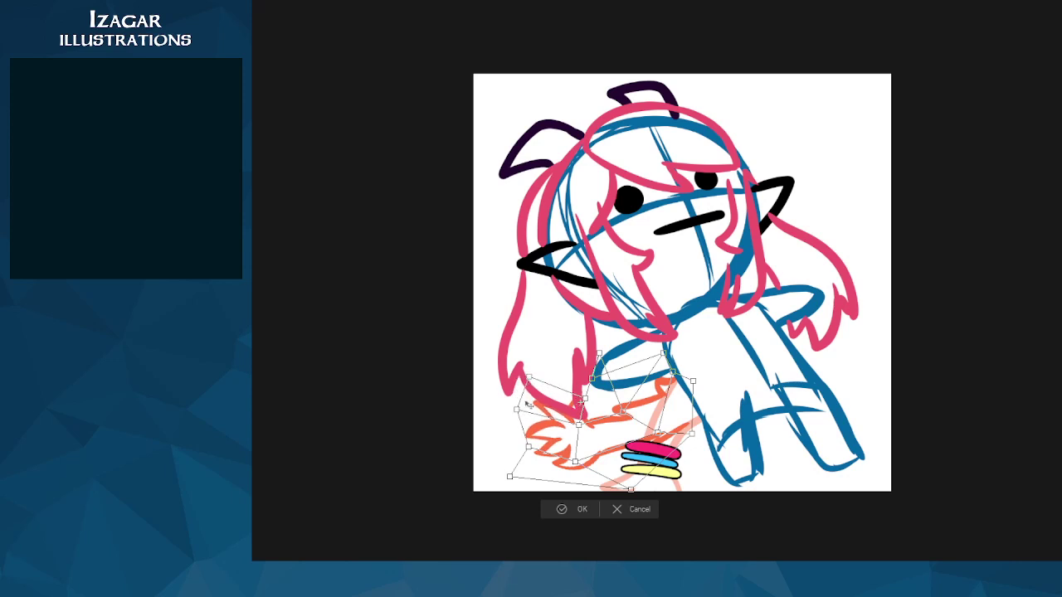
left_click_drag(509, 477, 519, 469)
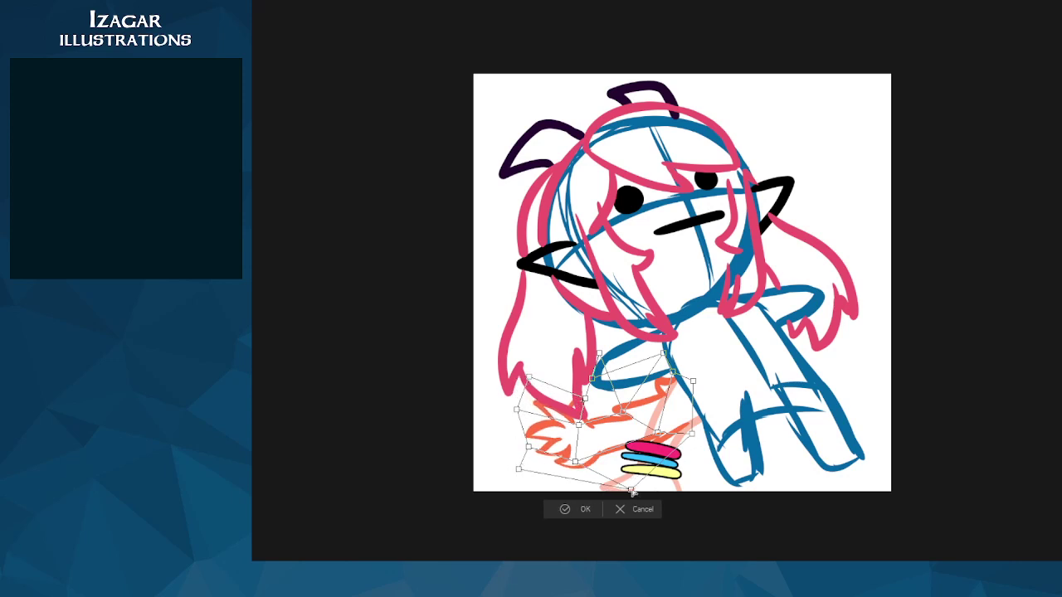
left_click_drag(631, 491, 615, 506)
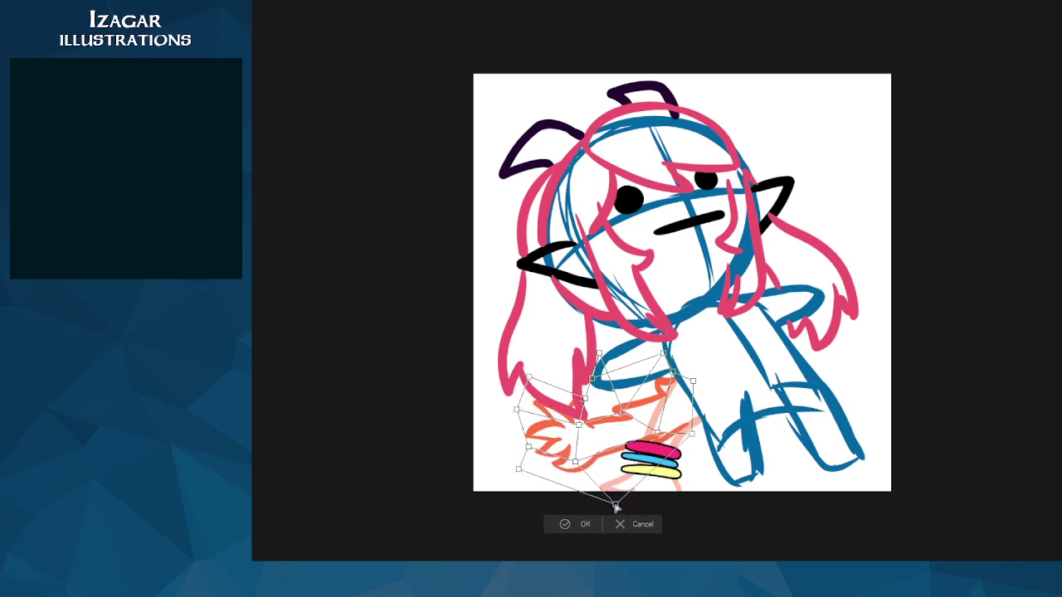
left_click(575, 525)
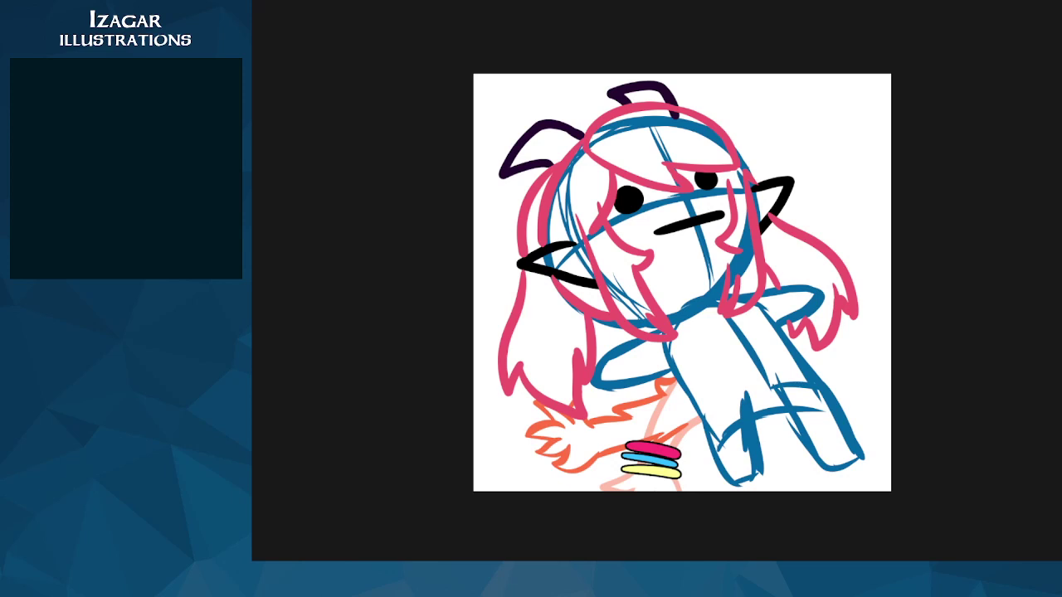
Step: Rotate the pink, blue and yellow bands nearly upright and move them onto the reshaped tail just before the tuft
key("ctrl+t")
left_click_drag(797, 351, 806, 514)
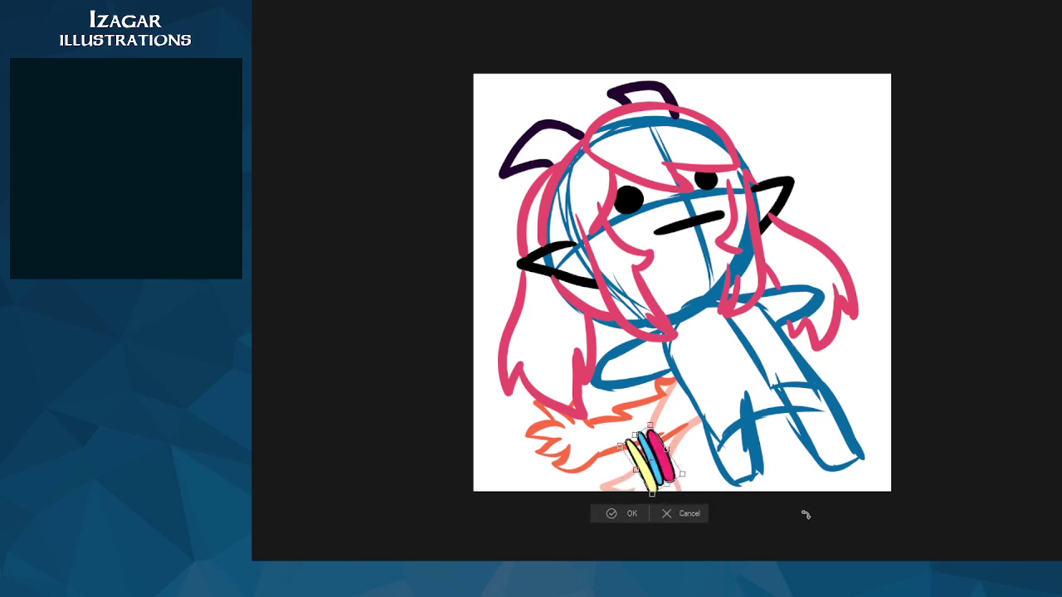
left_click_drag(657, 457, 618, 431)
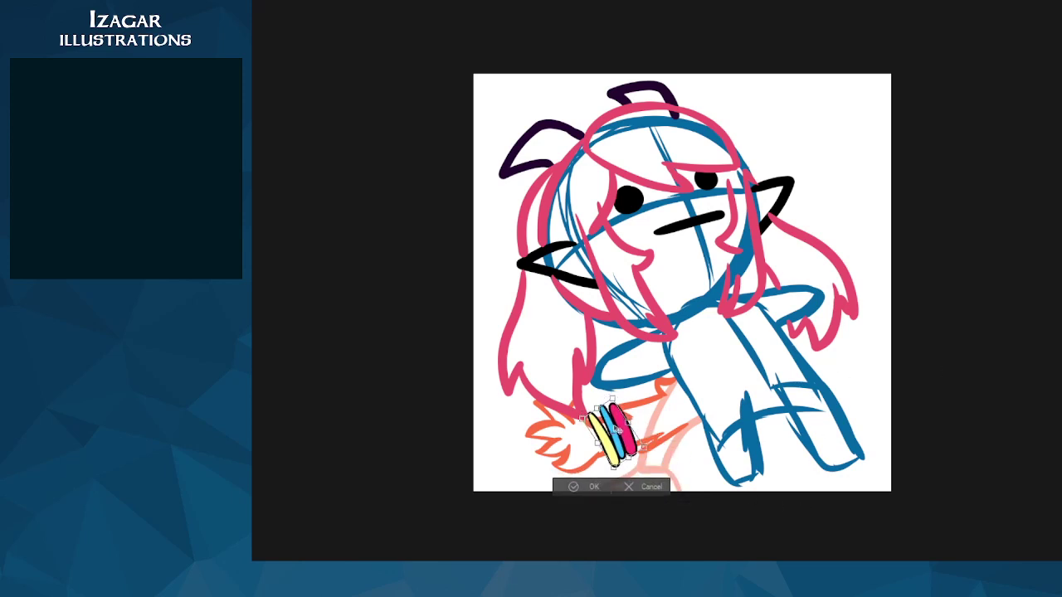
left_click(591, 487)
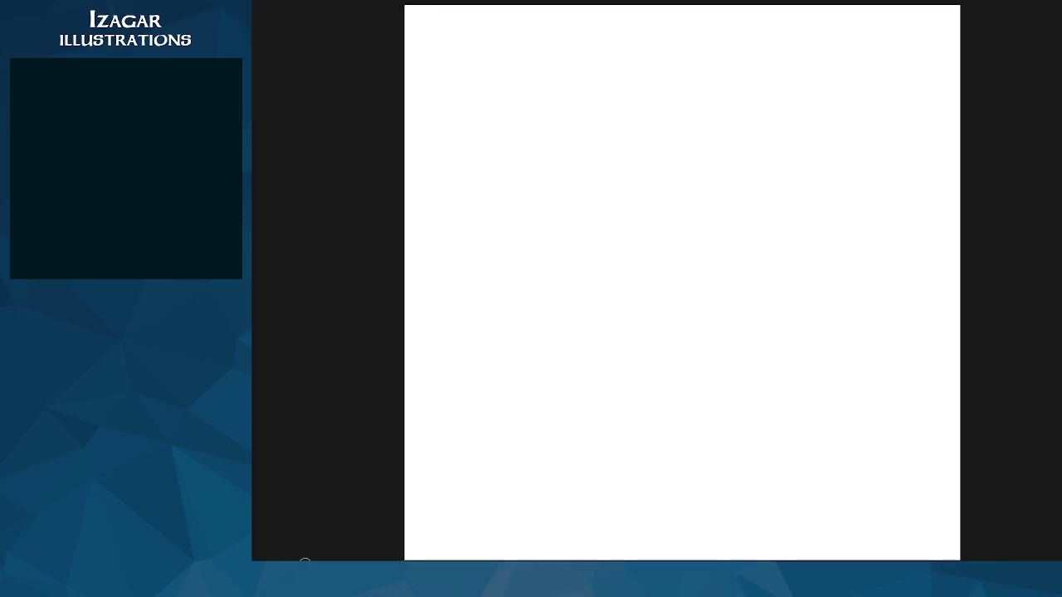
Step: Undo the black eye strokes on the blue head construction of the new sketch
key("ctrl+minus")
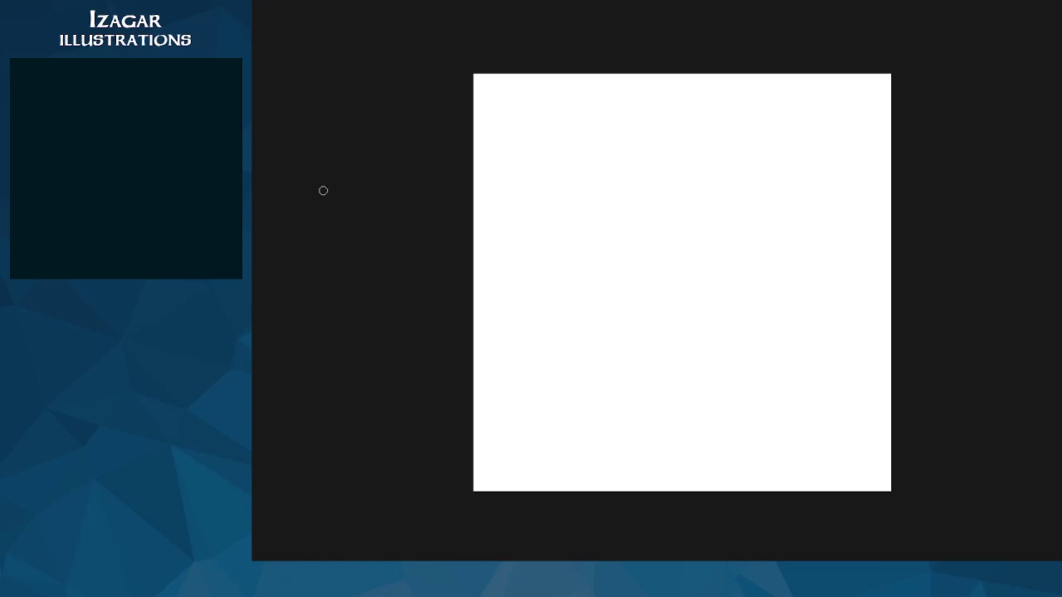
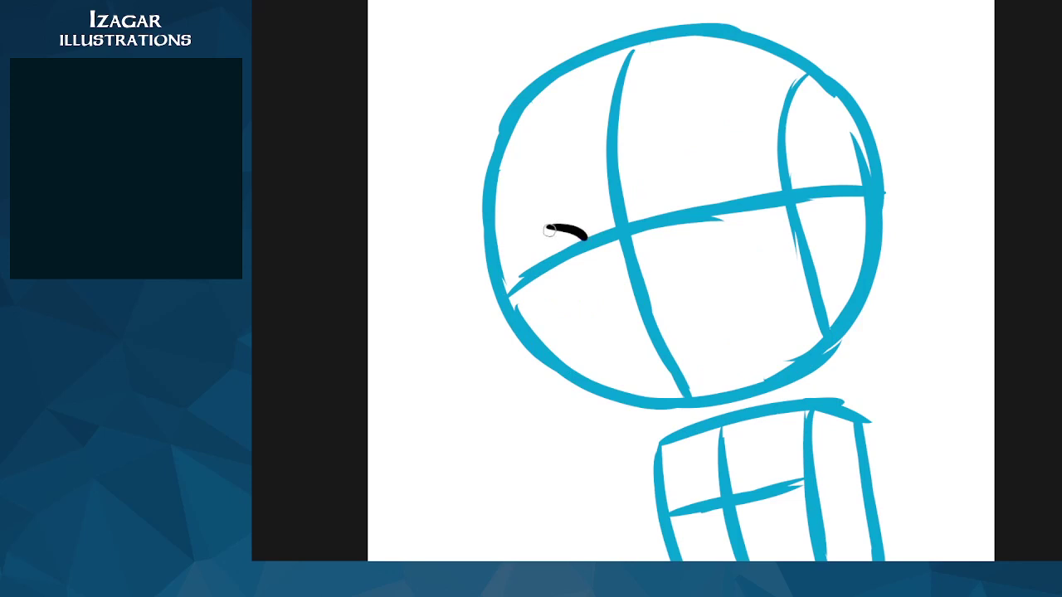
key("ctrl+z")
key("ctrl+z")
key("ctrl+minus")
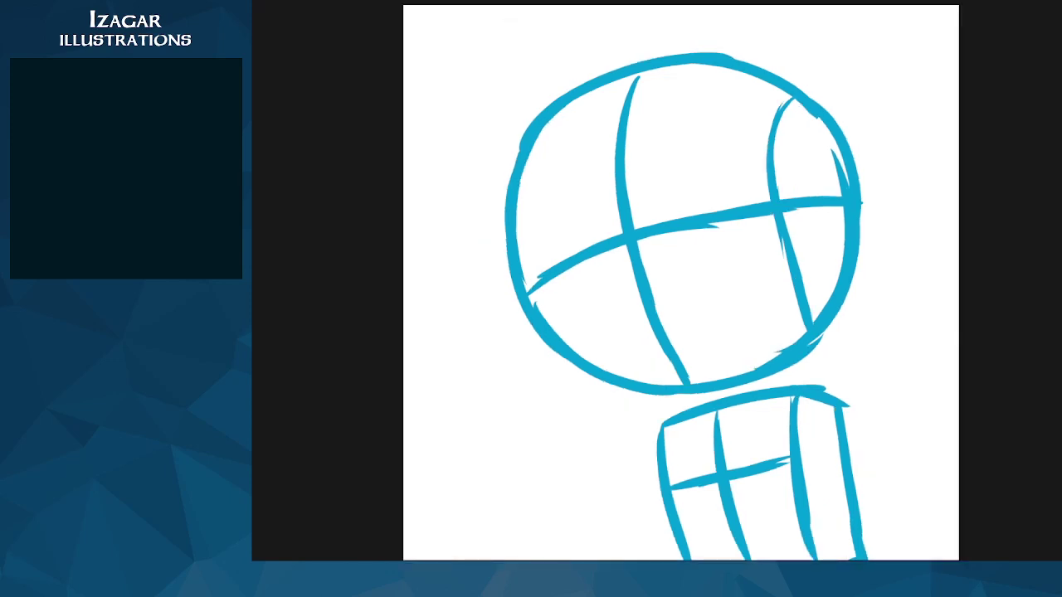
Step: Set up a second, smaller view of the drawing in a narrow pane beside the main canvas as an overview
left_click(534, 16)
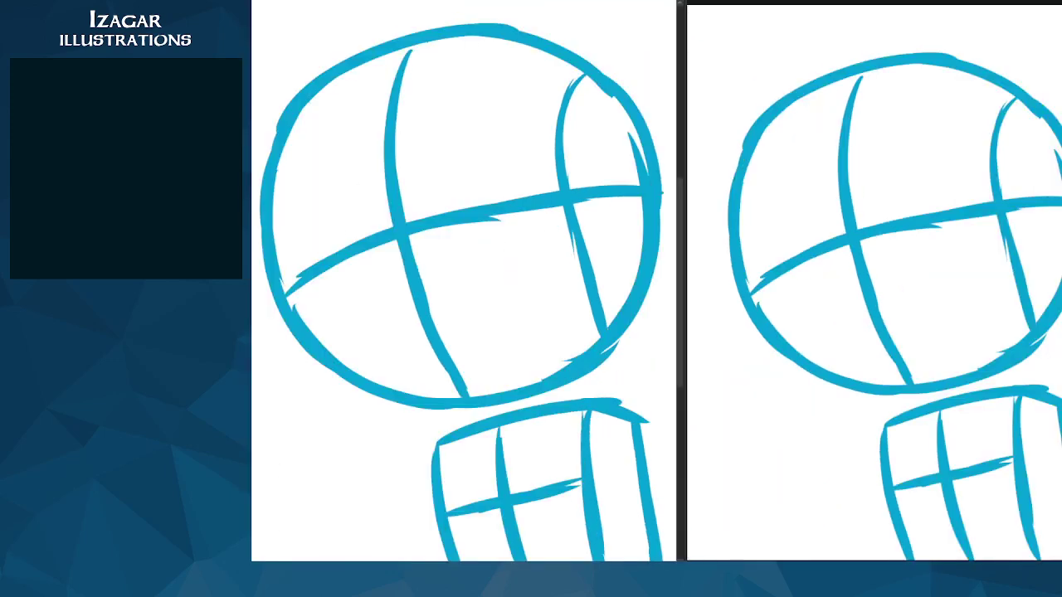
key("ctrl+minus")
key("ctrl+minus")
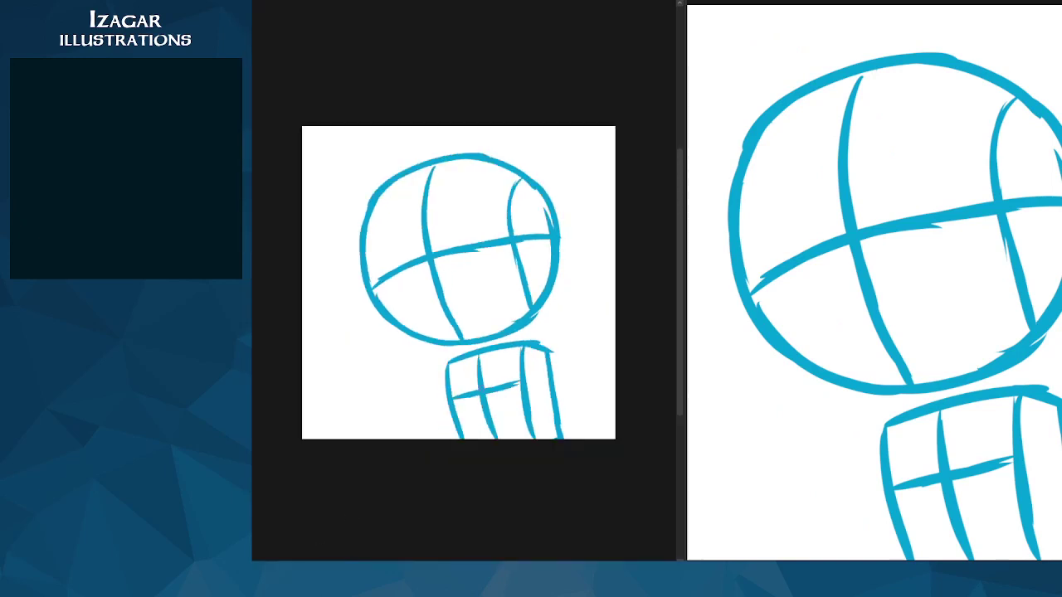
left_click_drag(684, 272, 510, 303)
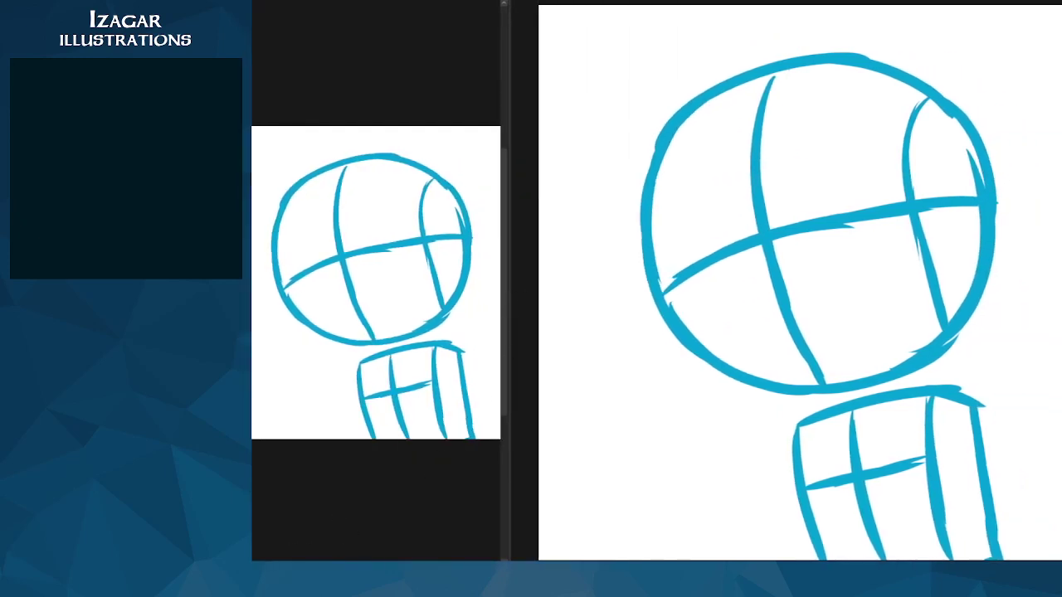
key("ctrl+plus")
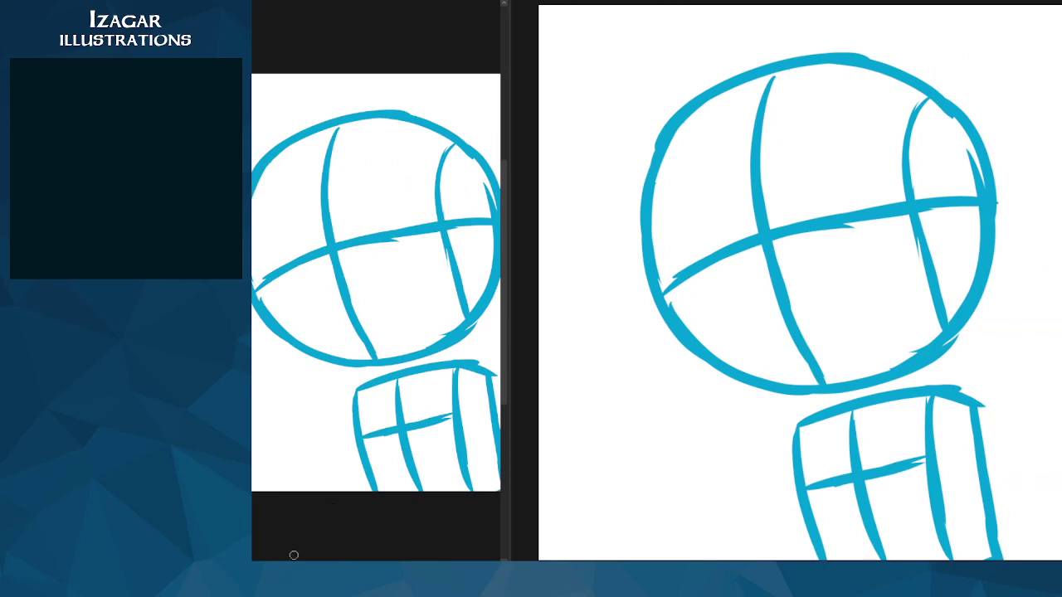
key("ctrl+minus")
key("ctrl+minus")
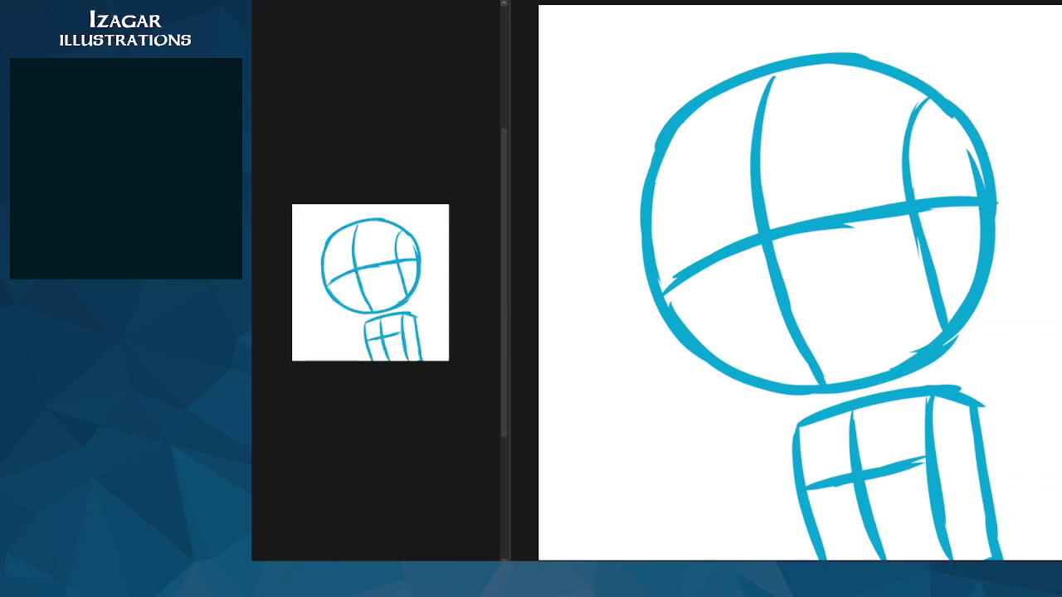
key("ctrl+plus")
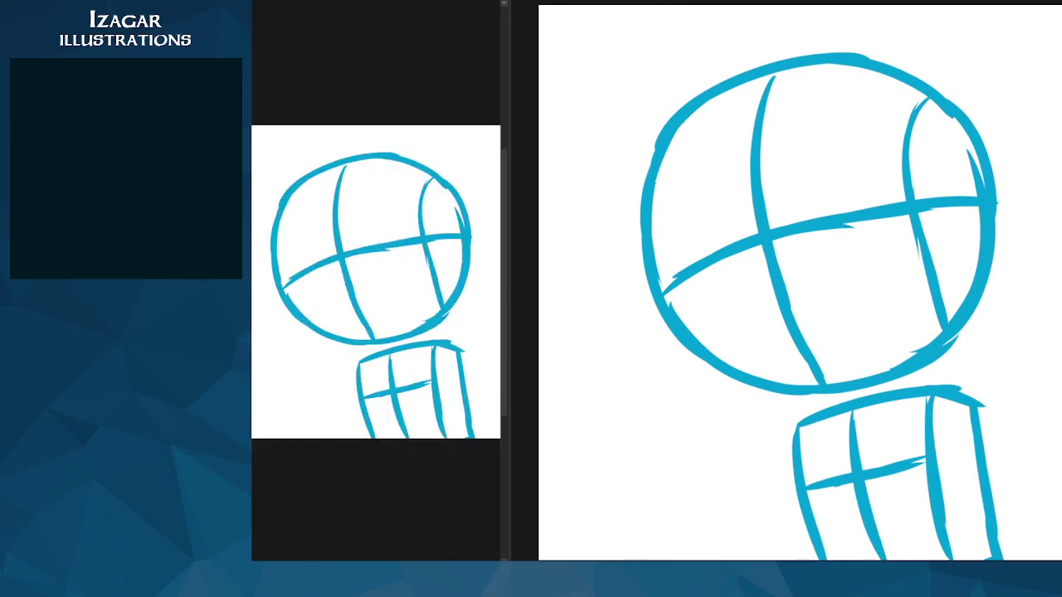
Step: Draw a short slanted black nose stroke below the horizontal face guide, just left of the central vertical guide
mouse_move(707, 298)
left_mouse_down()
mouse_move(721, 234)
mouse_move(707, 274)
left_mouse_up()
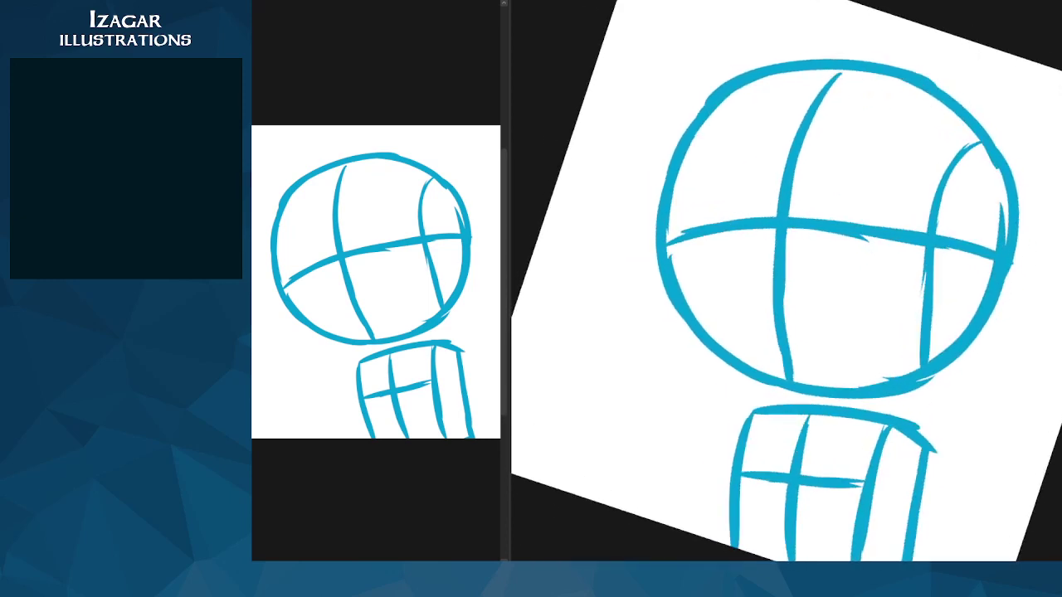
left_click_drag(716, 217, 747, 221)
key("ctrl+z")
left_click_drag(731, 270, 747, 281)
key("ctrl+z")
key("ctrl+z")
key("Escape")
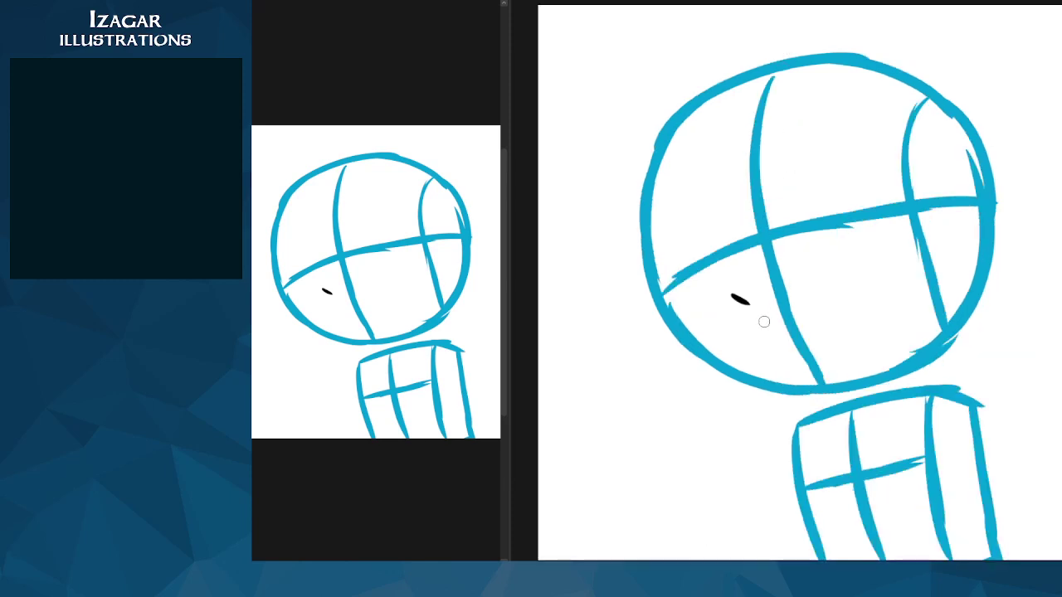
Step: Draw an open, rounded black mouth across the lower vertical guide, thickening its right edge and adding an inner line along its left
mouse_move(756, 325)
left_mouse_down()
mouse_move(817, 305)
mouse_move(836, 314)
left_mouse_up()
key("ctrl+z")
left_click_drag(757, 325, 803, 370)
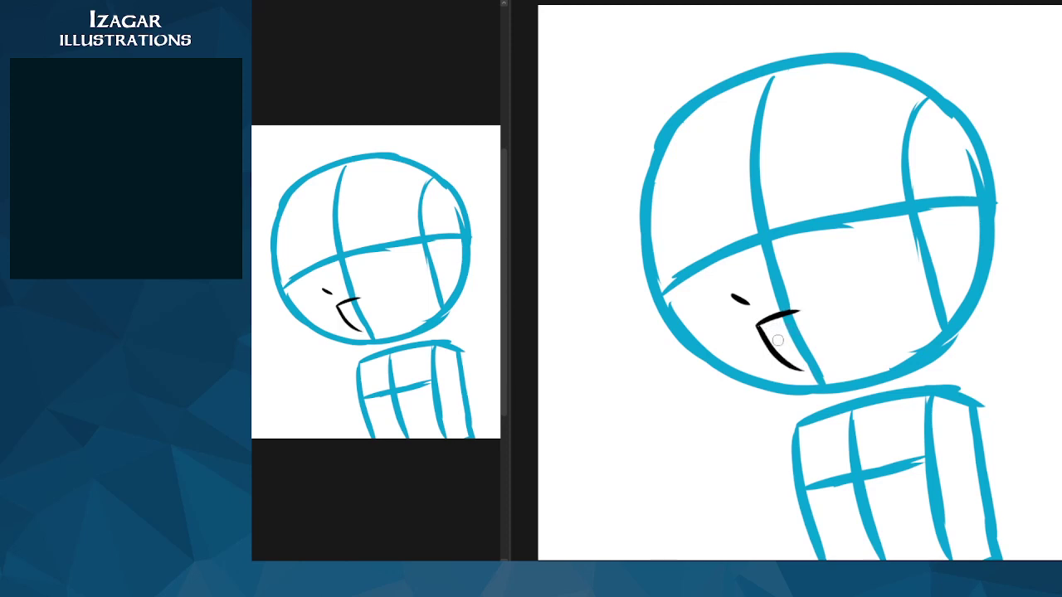
key("ctrl+z")
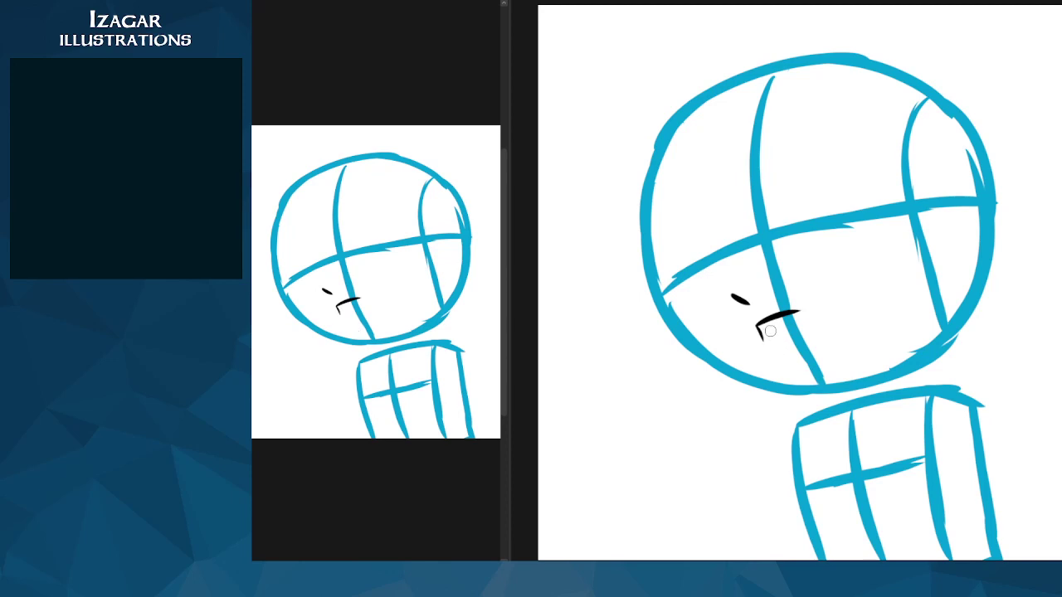
left_click_drag(757, 325, 774, 365)
key("ctrl+z")
key("ctrl+z")
mouse_move(757, 326)
left_mouse_down()
mouse_move(775, 358)
mouse_move(795, 366)
mouse_move(822, 356)
mouse_move(823, 305)
mouse_move(828, 351)
left_mouse_up()
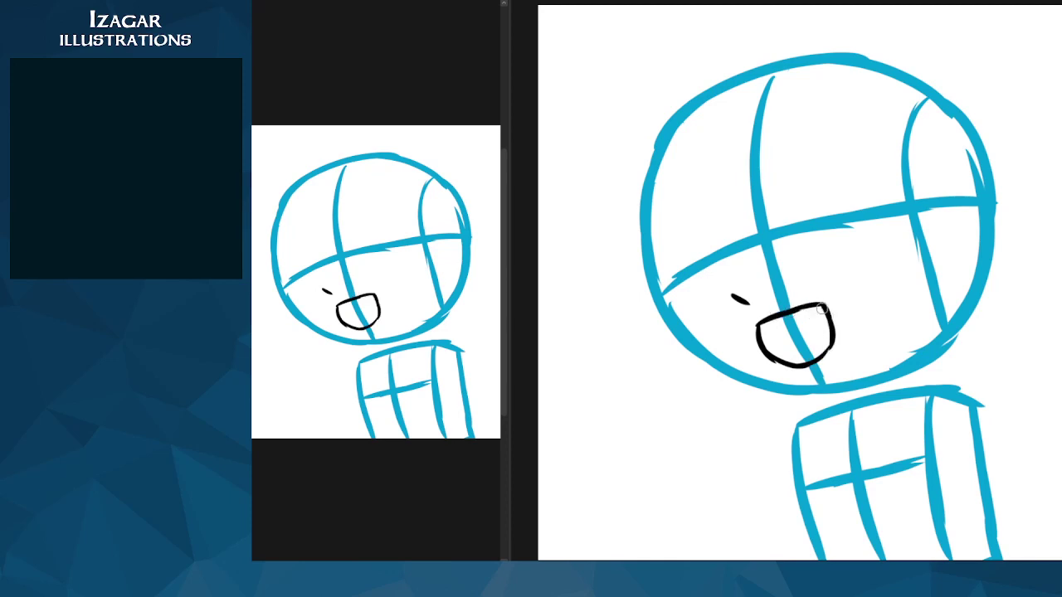
left_click_drag(823, 308, 821, 357)
left_click_drag(769, 321, 771, 360)
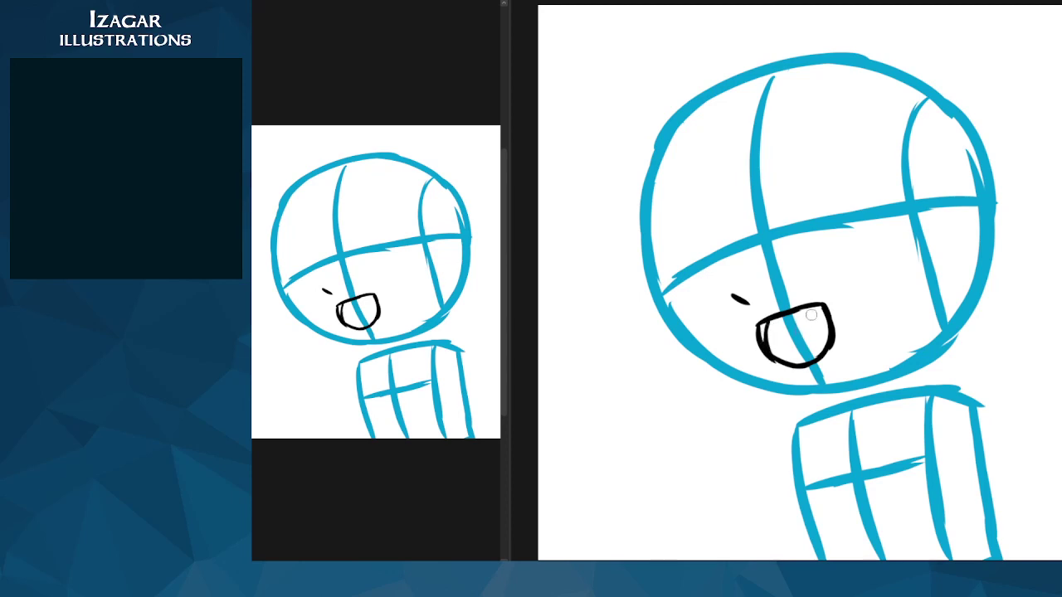
Step: Fade the rough mouth to grey and redraw it in clean black lines with a pointed left corner and an inner left line
left_click_drag(811, 305, 832, 327)
left_click_drag(764, 322, 757, 338)
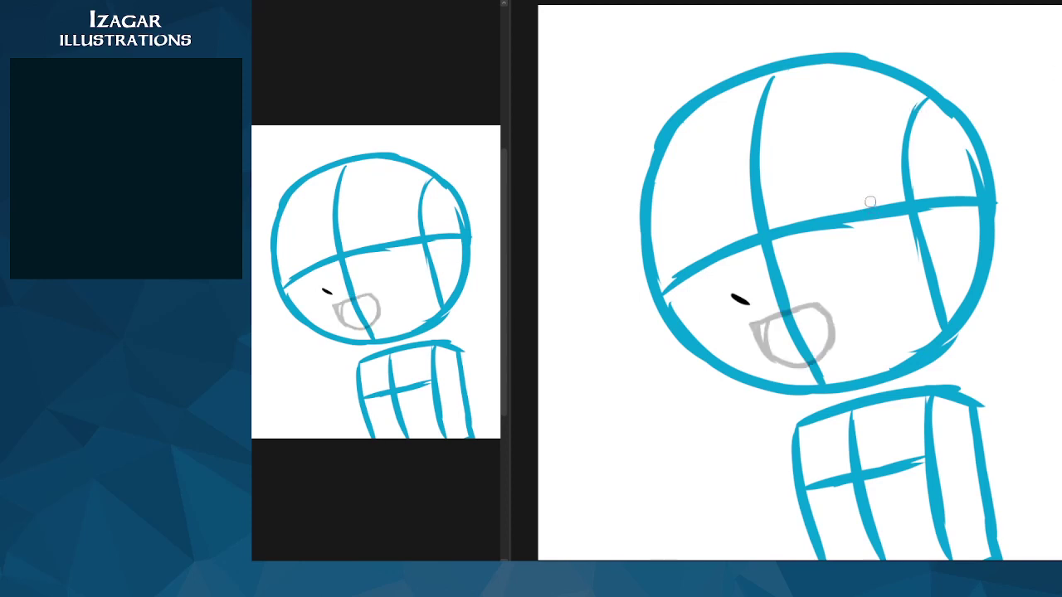
mouse_move(748, 322)
left_mouse_down()
mouse_move(817, 305)
mouse_move(834, 324)
mouse_move(826, 354)
left_mouse_up()
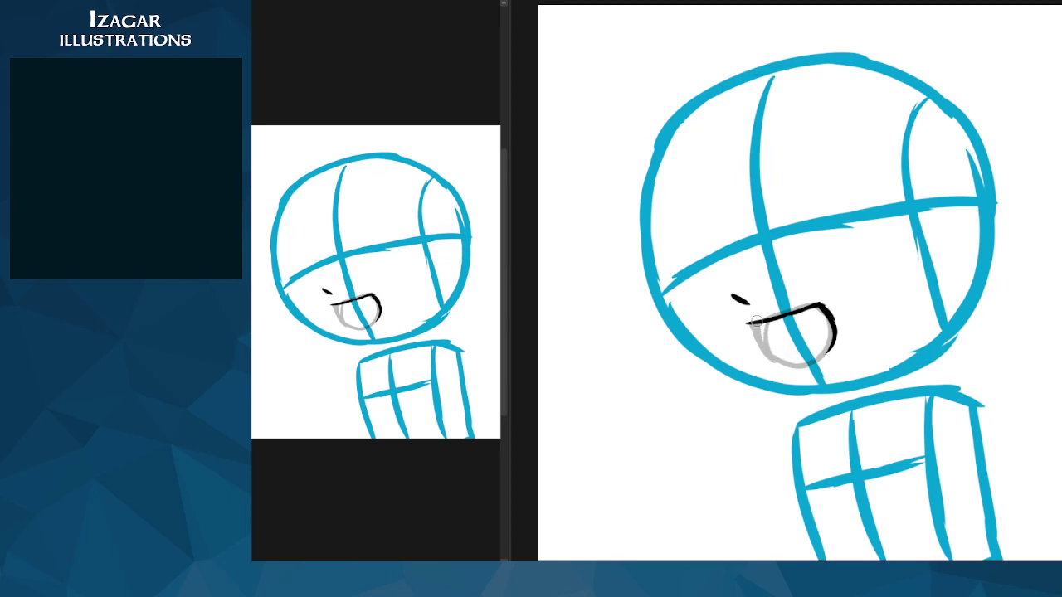
mouse_move(757, 321)
left_mouse_down()
mouse_move(756, 349)
mouse_move(773, 360)
mouse_move(802, 365)
mouse_move(830, 342)
left_mouse_up()
left_click_drag(818, 305, 828, 354)
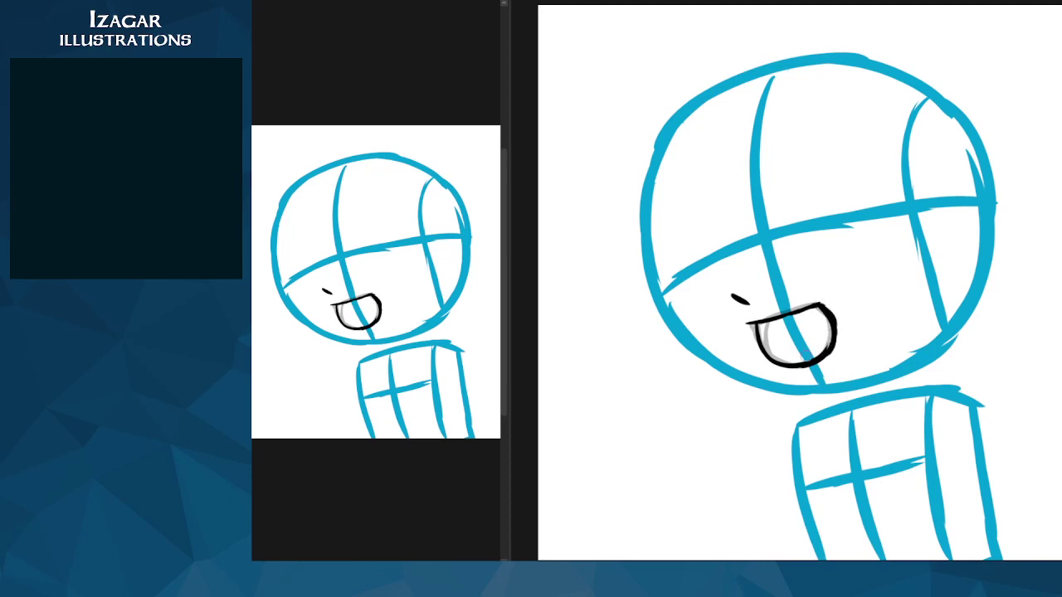
left_click_drag(768, 322, 765, 347)
mouse_move(819, 300)
left_mouse_down()
mouse_move(832, 319)
mouse_move(831, 307)
left_mouse_up()
key("ctrl+z")
key("ctrl+z")
key("ctrl+z")
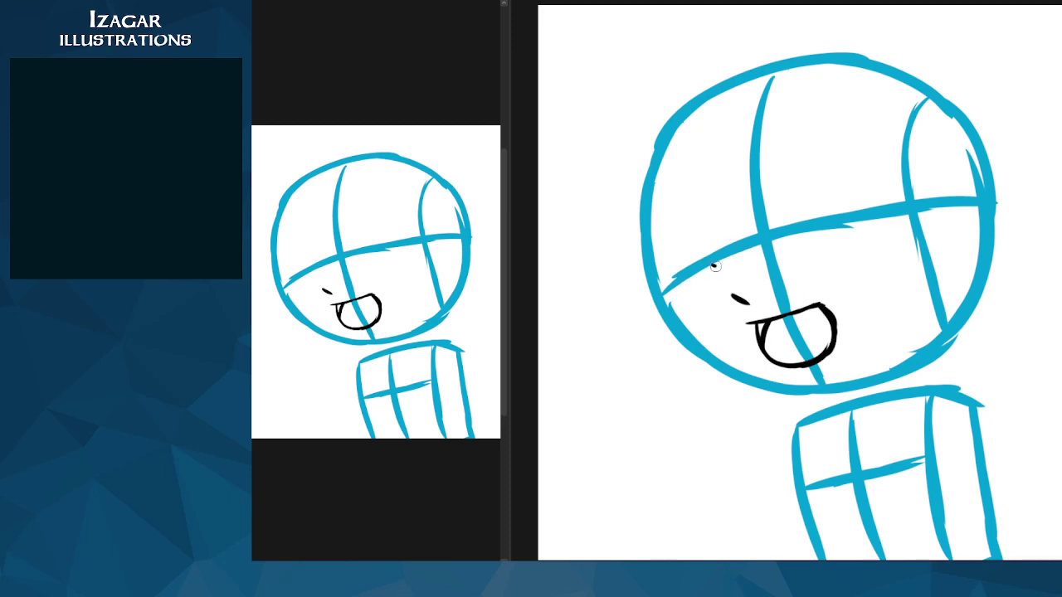
Step: Try a thick closed-eye arch below the horizontal guide at the face's left edge, narrow it, and start the matching right eye
mouse_move(715, 266)
left_mouse_down()
mouse_move(668, 290)
mouse_move(727, 270)
mouse_move(676, 291)
mouse_move(713, 269)
mouse_move(685, 283)
left_mouse_up()
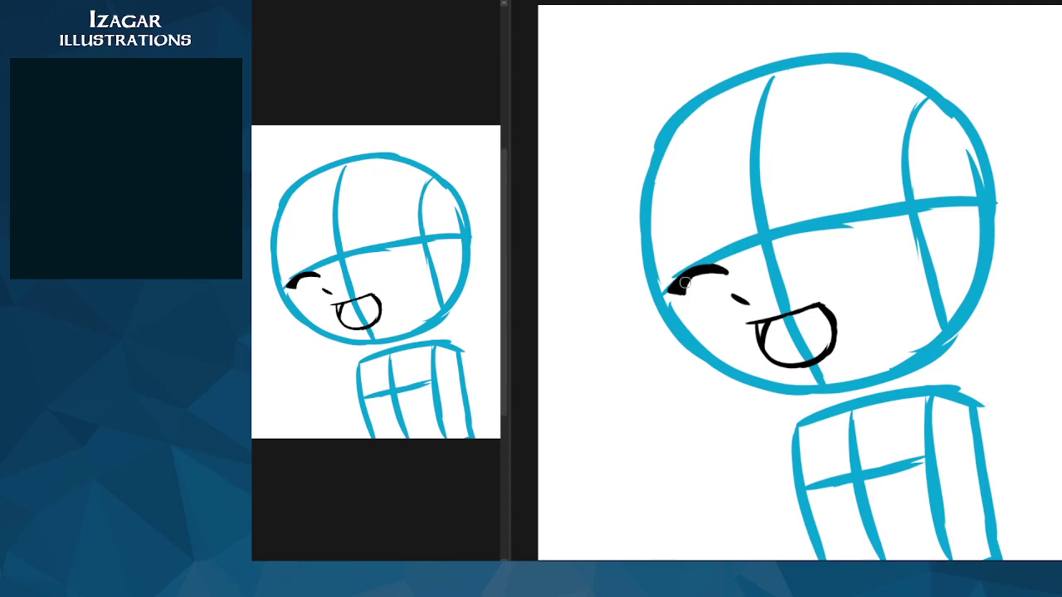
key("ctrl+t")
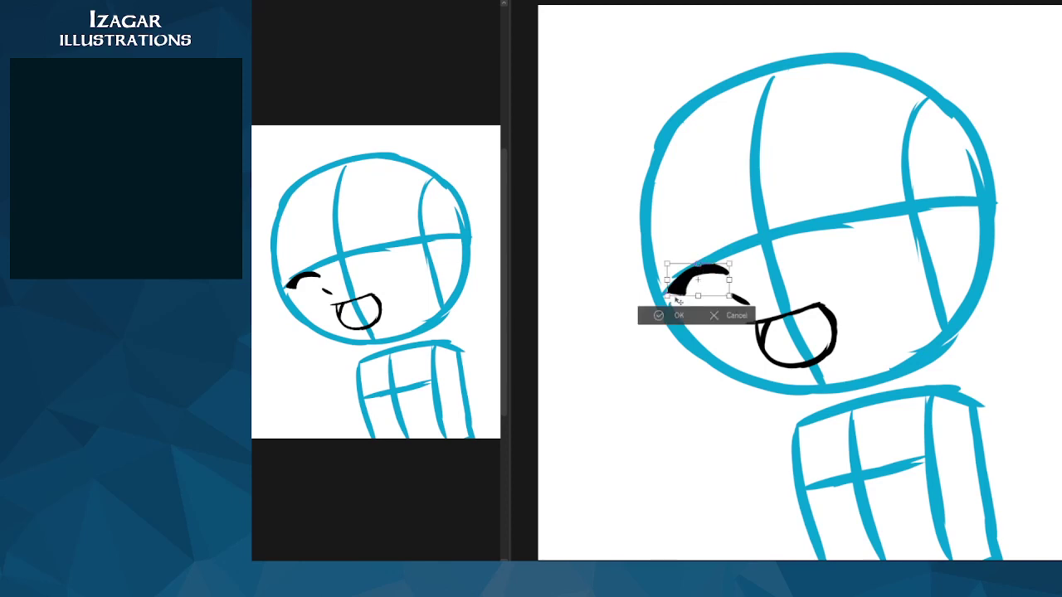
left_click_drag(667, 279, 716, 274)
left_click(673, 316)
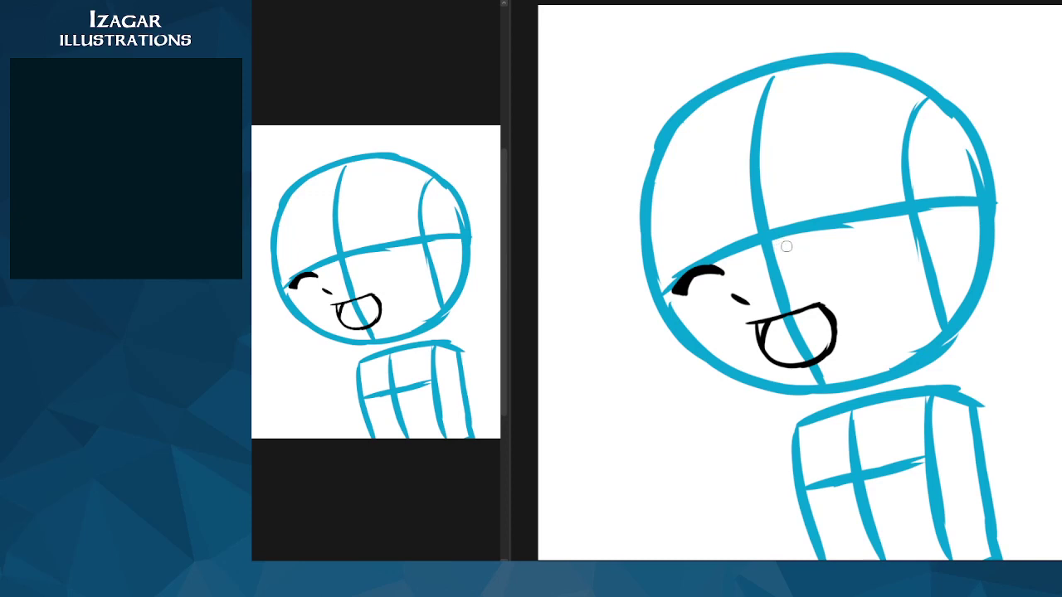
left_click_drag(786, 249, 815, 231)
key("ctrl+z")
key("ctrl+z")
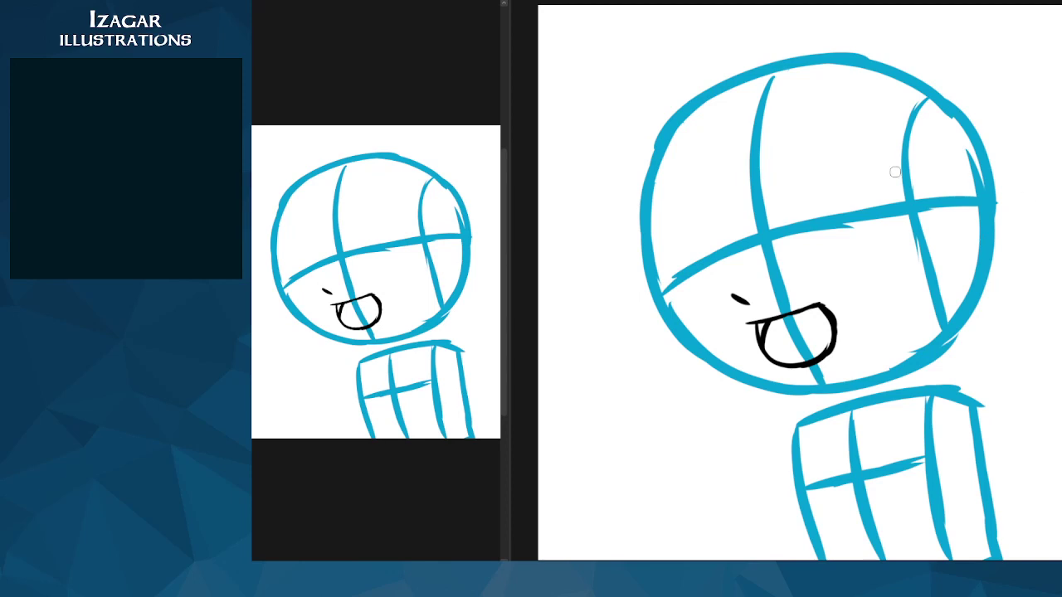
Step: Draw a thin curved eye guide across the whole head just below the blue horizontal guide and fade it to grey
left_click_drag(667, 311, 817, 245)
key("ctrl+z")
left_click_drag(668, 309, 825, 247)
key("ctrl+z")
mouse_move(668, 305)
left_mouse_down()
mouse_move(839, 238)
mouse_move(784, 252)
mouse_move(911, 216)
left_mouse_up()
key("ctrl+z")
key("ctrl+z")
mouse_move(676, 305)
left_mouse_down()
mouse_move(837, 241)
mouse_move(989, 218)
left_mouse_up()
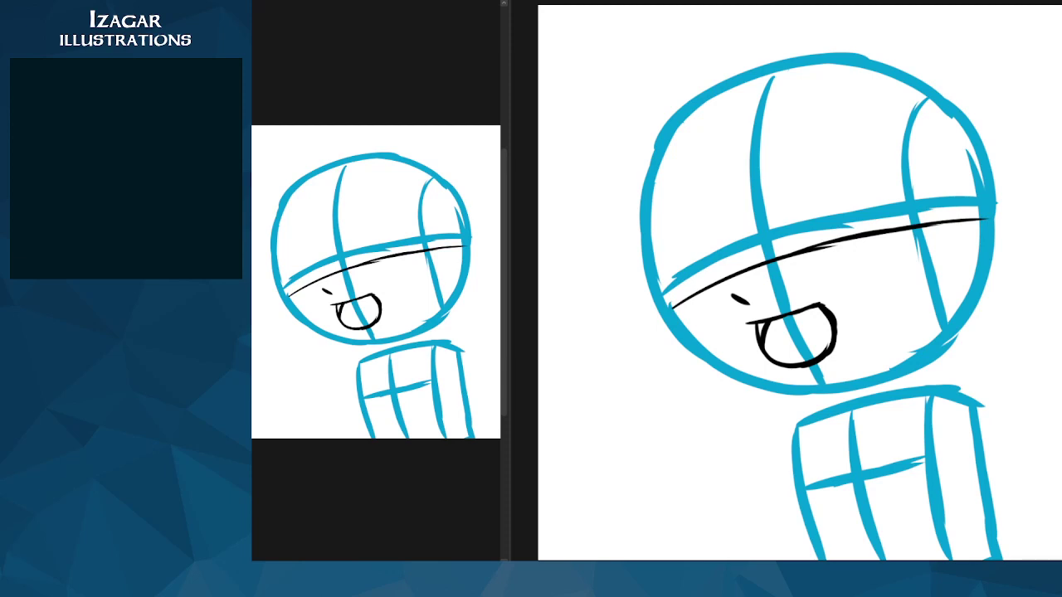
key("ctrl+z")
key("ctrl+z")
key("ctrl+z")
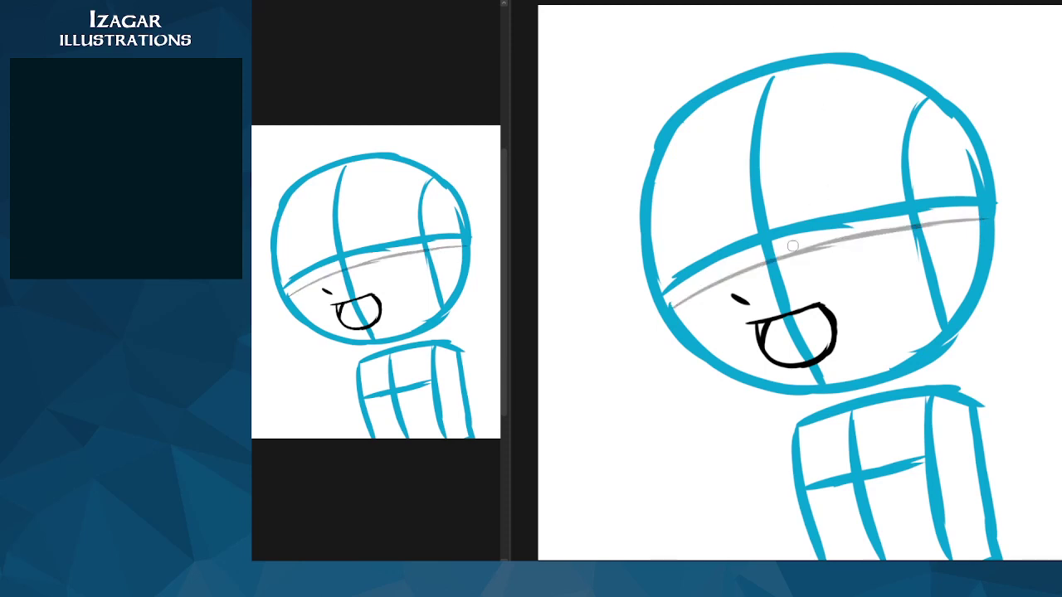
Step: Draw a thick black closed-eye arch with flicked ends right of the central guide, resting on the grey eye guide
mouse_move(788, 249)
left_mouse_down()
mouse_move(842, 224)
mouse_move(815, 233)
mouse_move(830, 224)
mouse_move(877, 224)
left_mouse_up()
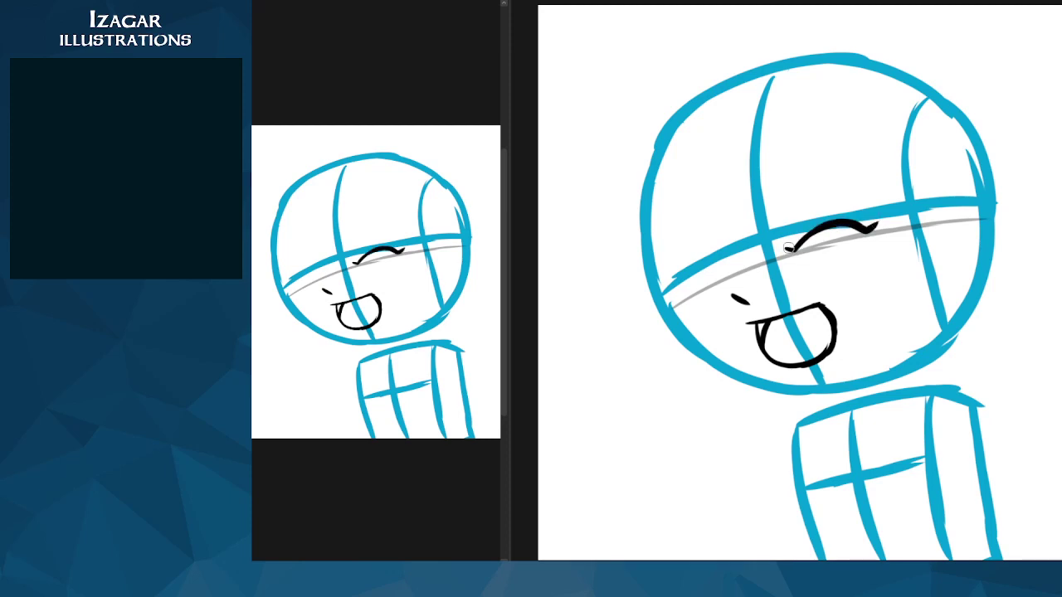
mouse_move(794, 246)
left_mouse_down()
mouse_move(825, 222)
mouse_move(880, 223)
left_mouse_up()
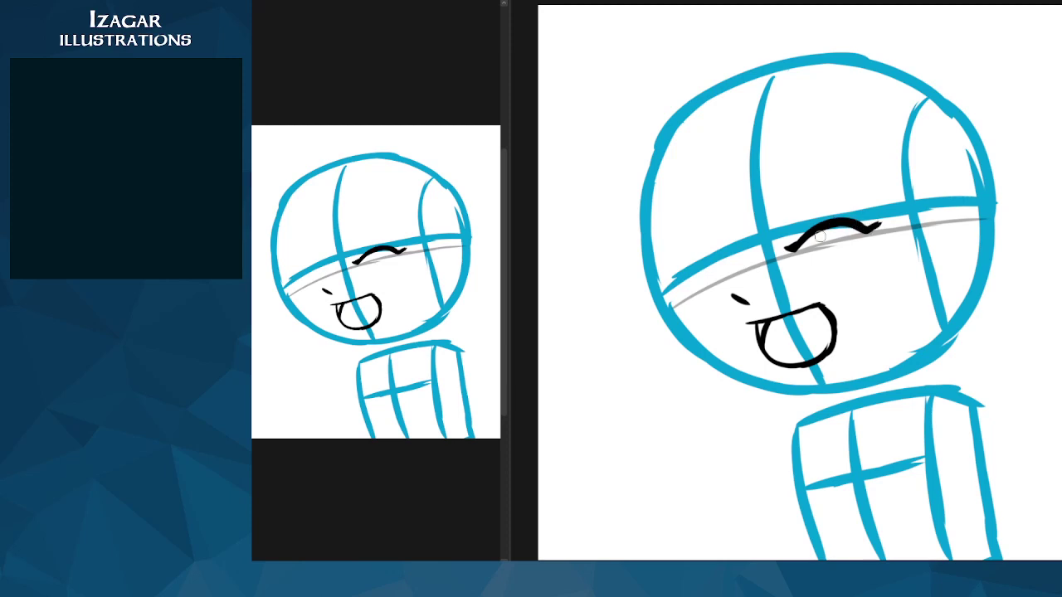
left_click_drag(798, 247, 859, 228)
key("ctrl+z")
left_click_drag(797, 247, 858, 225)
left_click_drag(806, 235, 860, 231)
Step: Scale the right closed eye slightly narrower and thicken the inside of its arch
key("ctrl+t")
left_click_drag(884, 218, 869, 253)
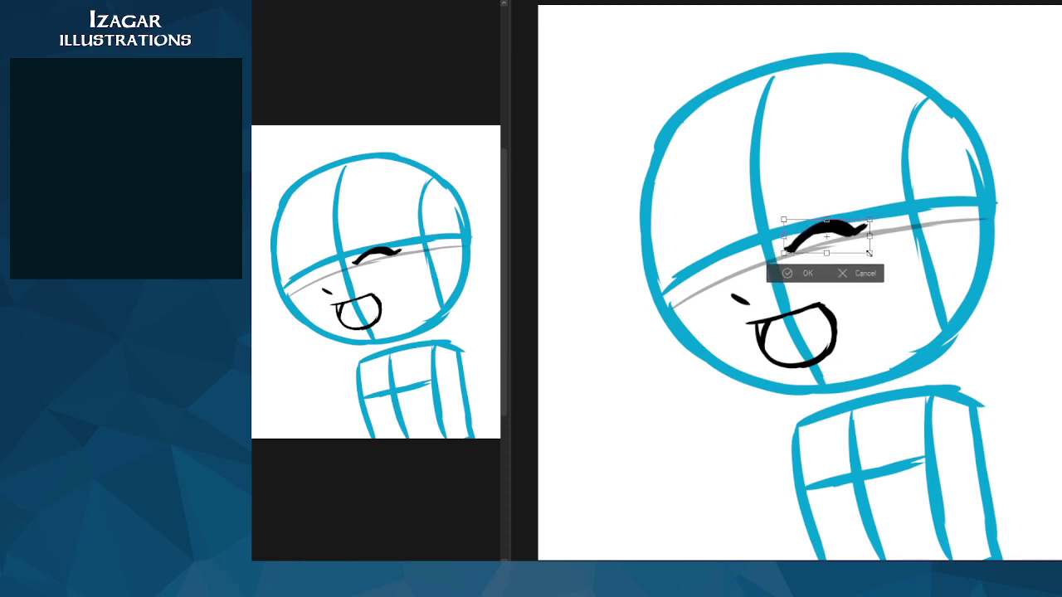
left_click(803, 274)
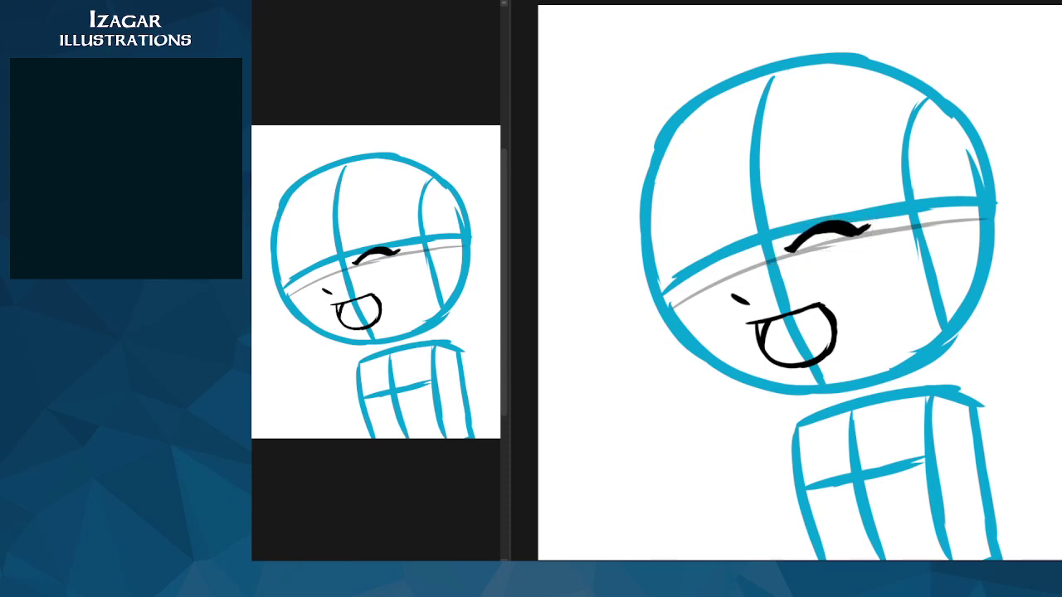
left_click_drag(798, 249, 844, 243)
key("ctrl+z")
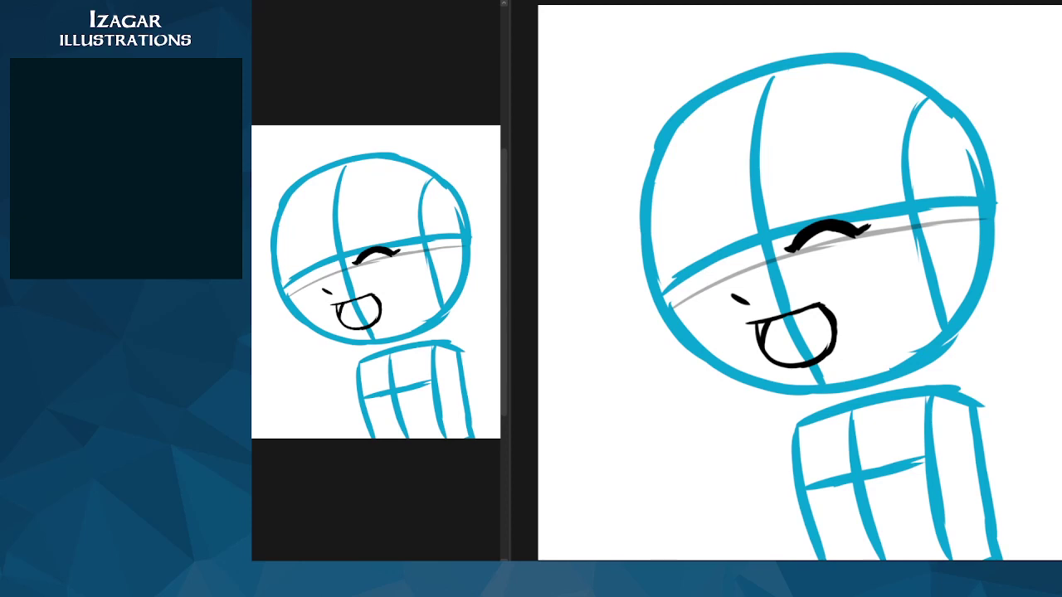
Step: Draw a matching thick closed-eye arch with an outer flick at the face's left edge, above the grey eye guide
left_click_drag(690, 277, 720, 274)
key("ctrl+z")
mouse_move(693, 278)
left_mouse_down()
mouse_move(727, 277)
mouse_move(669, 295)
mouse_move(723, 274)
left_mouse_up()
key("ctrl+z")
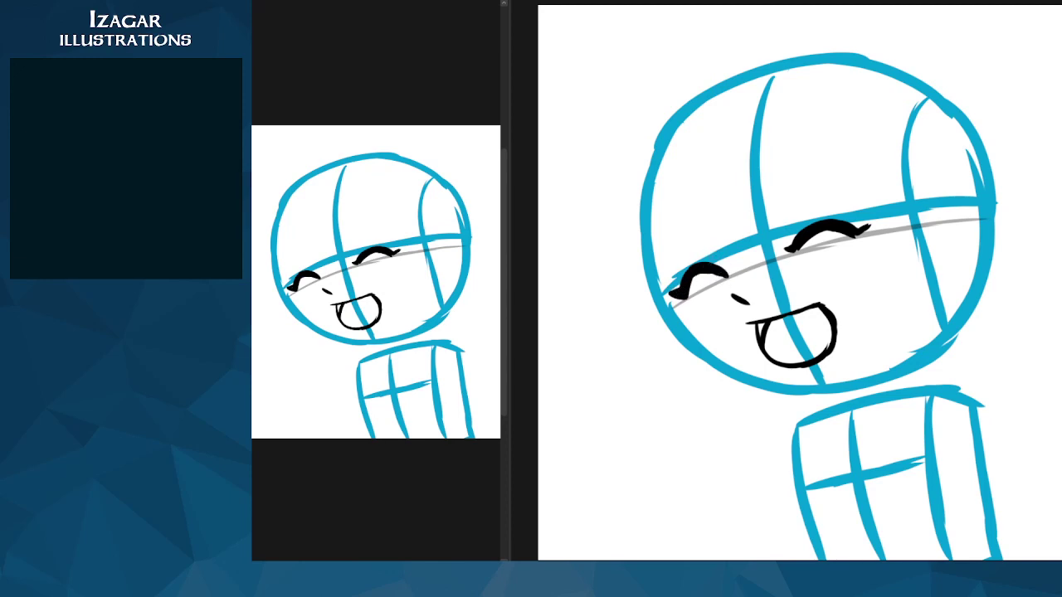
Step: Nudge the left closed eye slightly up and to the right
key("ctrl+t")
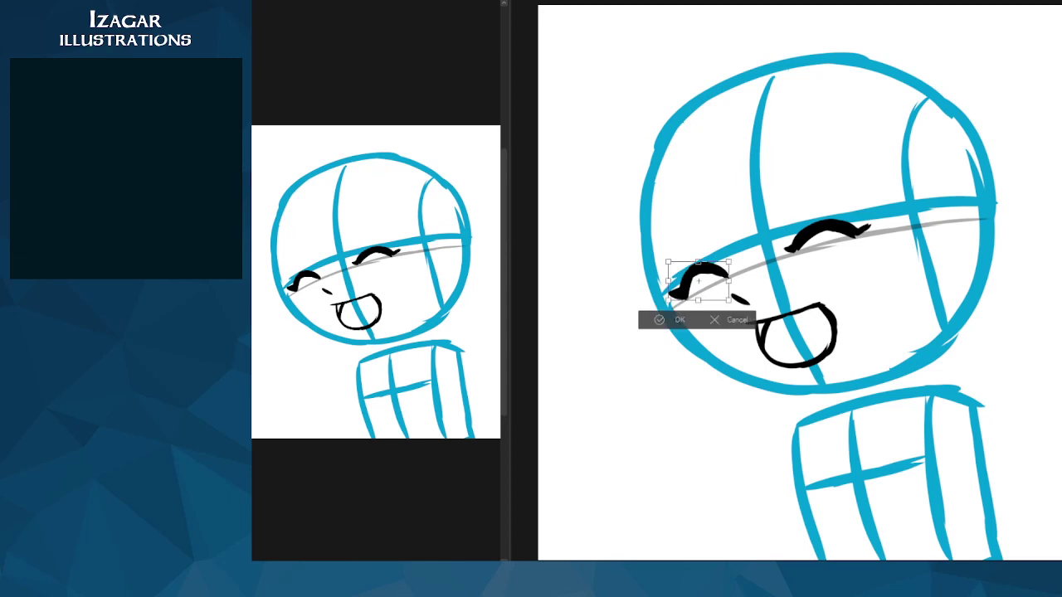
left_click_drag(748, 235, 751, 239)
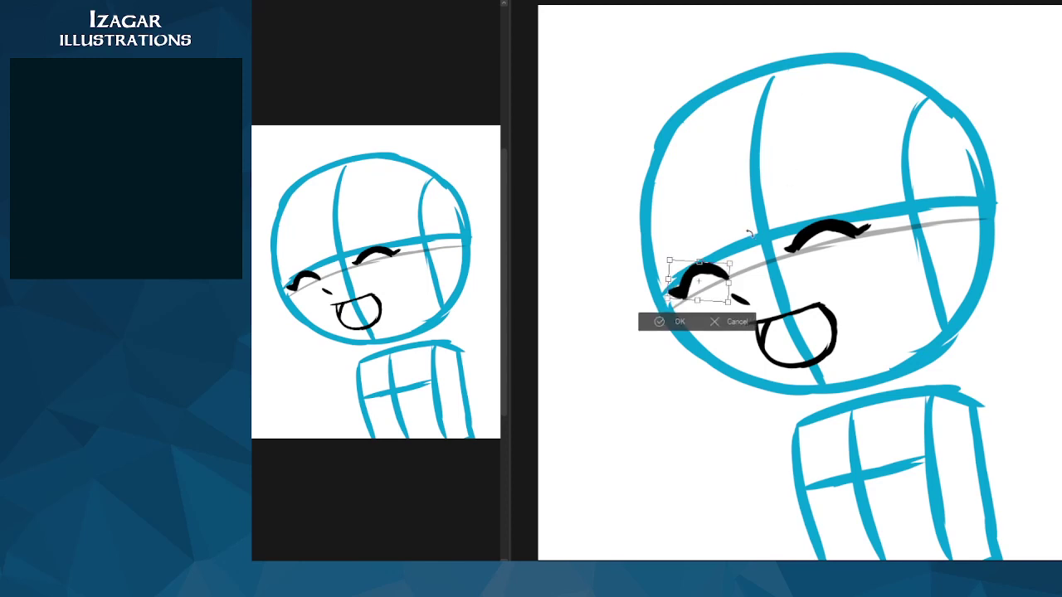
key("ctrl+z")
left_click_drag(716, 272, 718, 268)
left_click(673, 316)
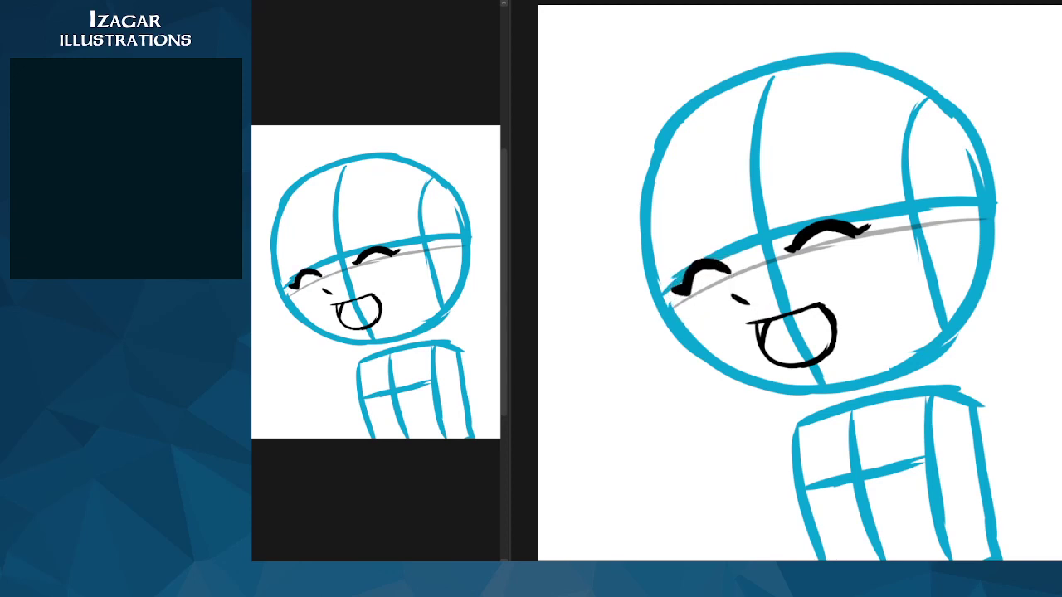
Step: Rotate the right closed eye slightly counterclockwise and nudge it up and to the left
key("ctrl+t")
left_click_drag(935, 178, 916, 190)
left_click_drag(851, 232, 848, 229)
left_click(808, 274)
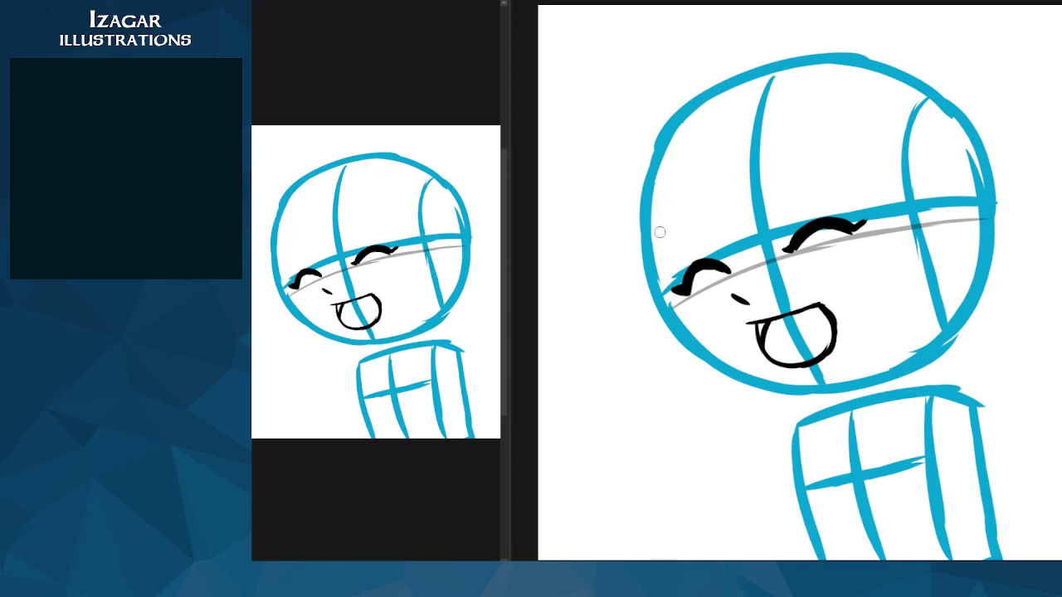
Step: Draw a thin, arched black eyebrow high above the left closed eye, near the head's outline
left_click_drag(659, 240, 705, 229)
key("ctrl+z")
mouse_move(660, 249)
left_mouse_down()
mouse_move(667, 224)
mouse_move(706, 226)
mouse_move(661, 247)
mouse_move(710, 223)
mouse_move(671, 208)
mouse_move(710, 217)
left_mouse_up()
key("ctrl+z")
key("ctrl+z")
left_click_drag(688, 281, 683, 287)
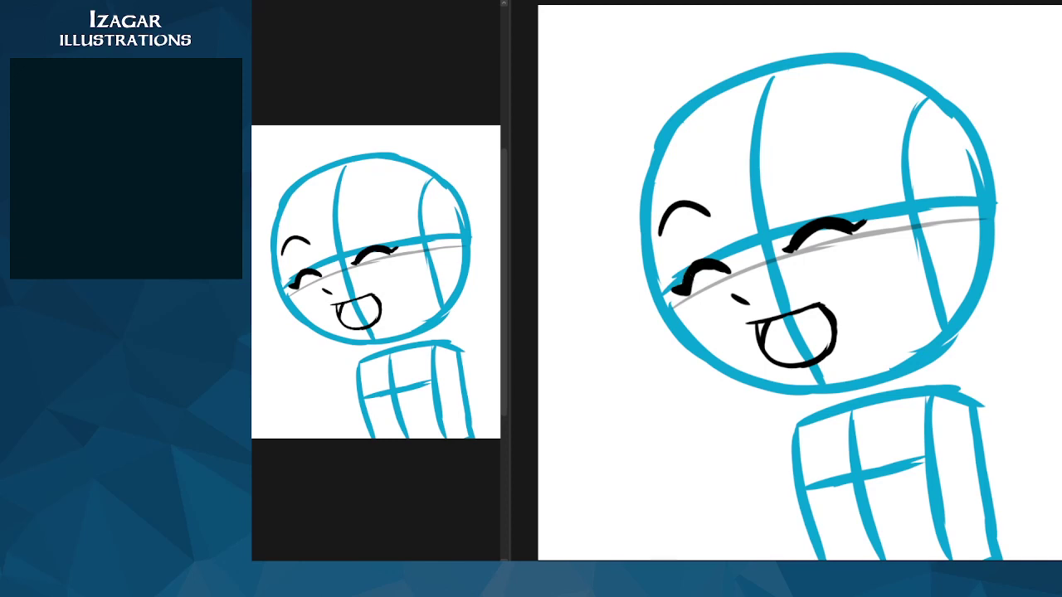
Step: Draw a wider arched black eyebrow above the right closed eye, just right of the central guide
left_click_drag(779, 194, 820, 159)
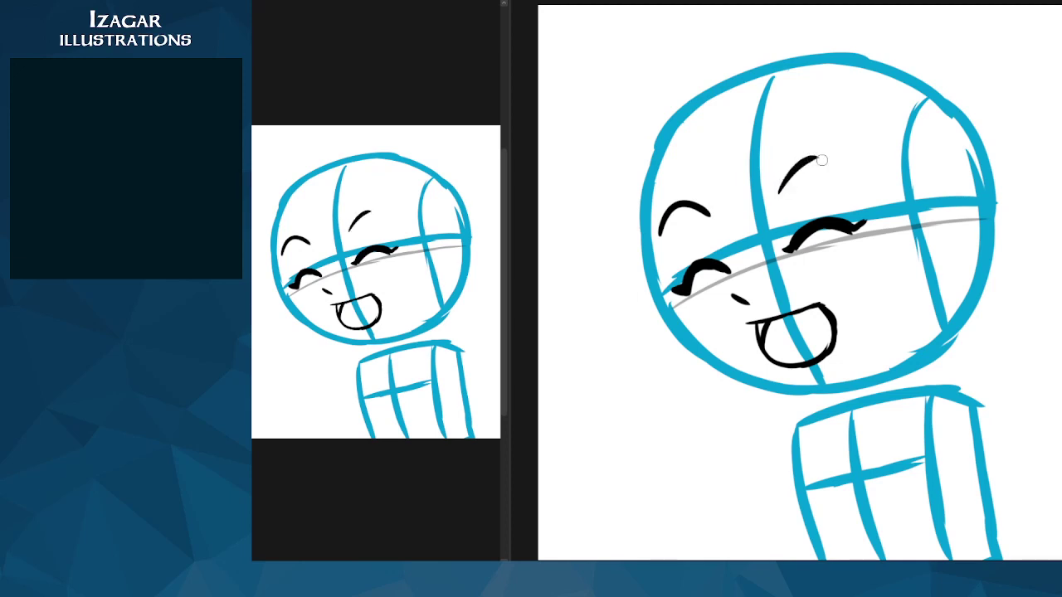
key("ctrl+z")
mouse_move(781, 191)
left_mouse_down()
mouse_move(820, 165)
mouse_move(837, 172)
mouse_move(789, 177)
mouse_move(848, 173)
mouse_move(783, 191)
mouse_move(858, 180)
left_mouse_up()
key("ctrl+z")
key("ctrl+z")
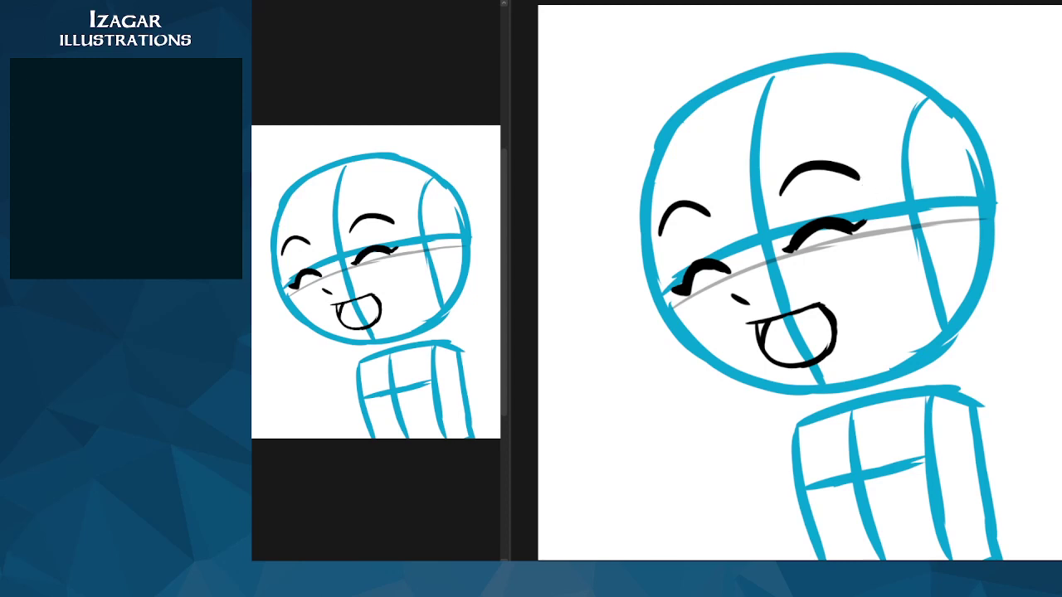
key("ctrl+z")
key("ctrl+y")
Step: Distort the right closed eye by its corners so that its inner side is taller than its outer side
key("ctrl+t")
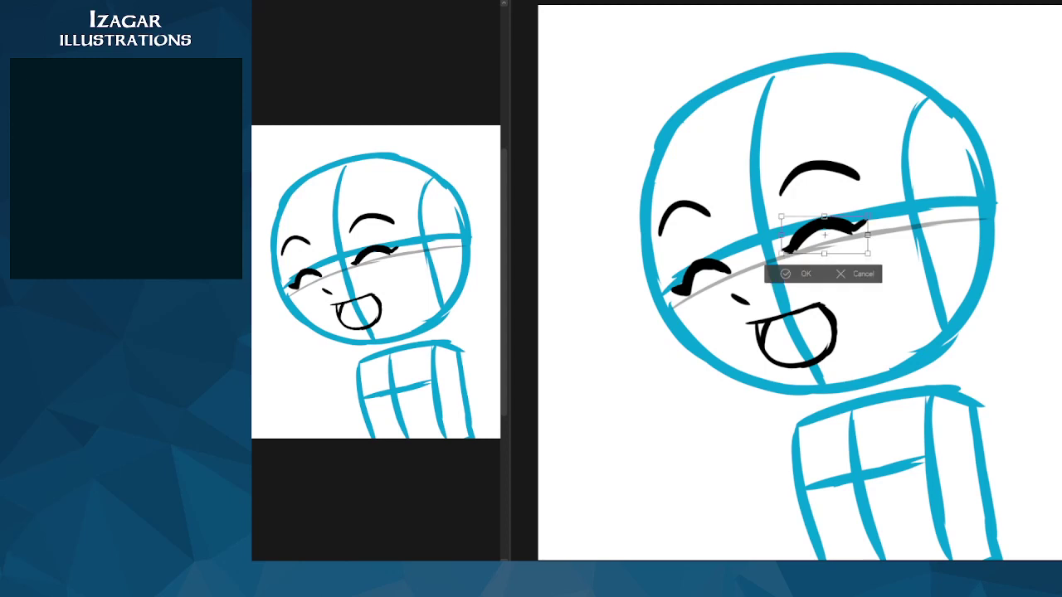
mouse_move(867, 217)
left_mouse_down()
mouse_move(881, 220)
mouse_move(833, 213)
mouse_move(859, 229)
mouse_move(850, 227)
mouse_move(880, 215)
mouse_move(823, 217)
mouse_move(875, 226)
left_mouse_up()
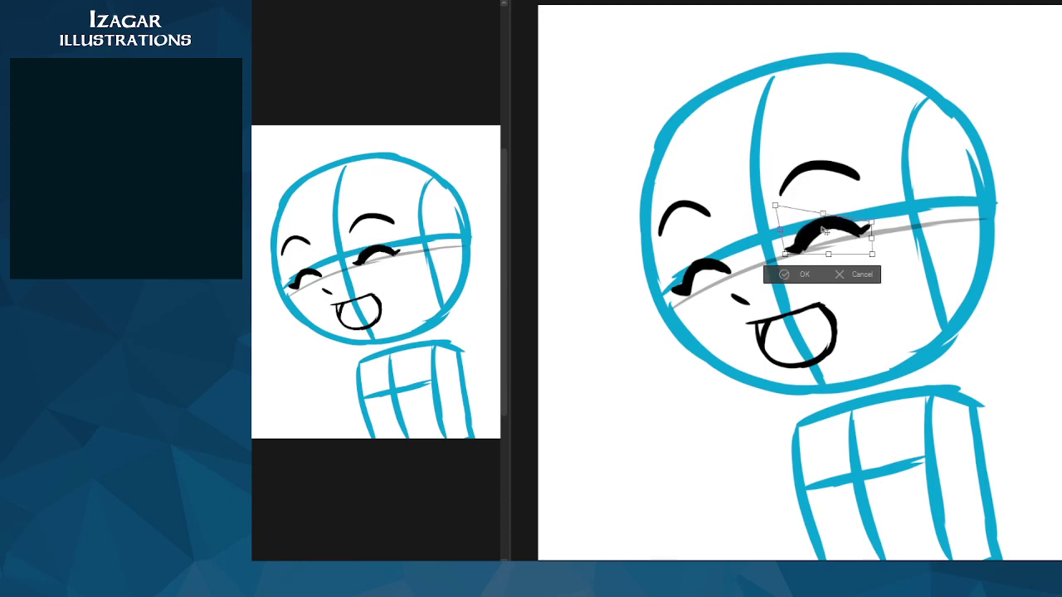
left_click(809, 275)
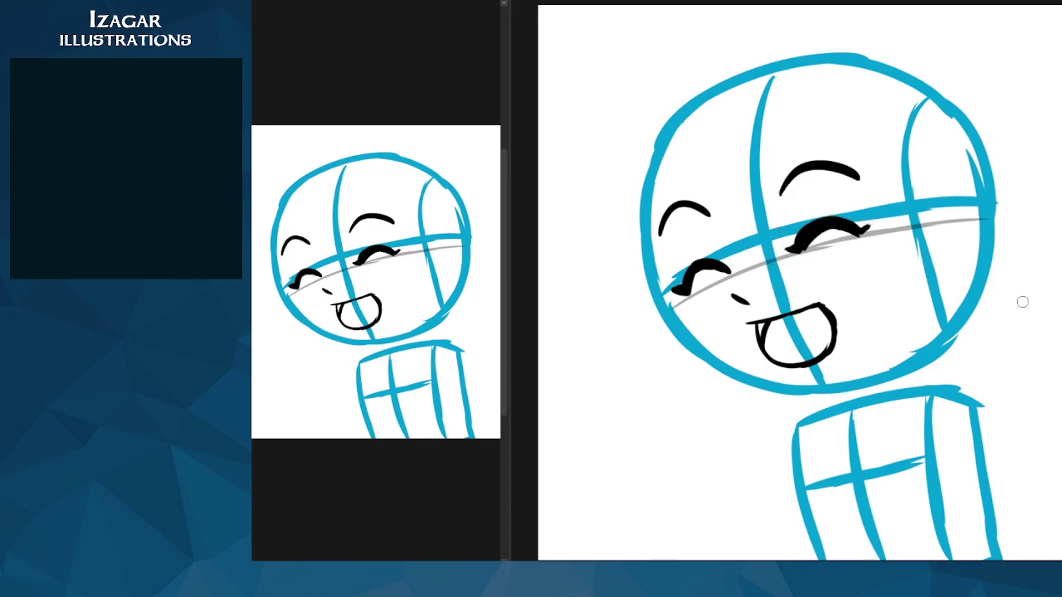
Step: Mesh-warp the right closed eye to stretch its outer corner farther out toward the right side of the head
key("ctrl+t")
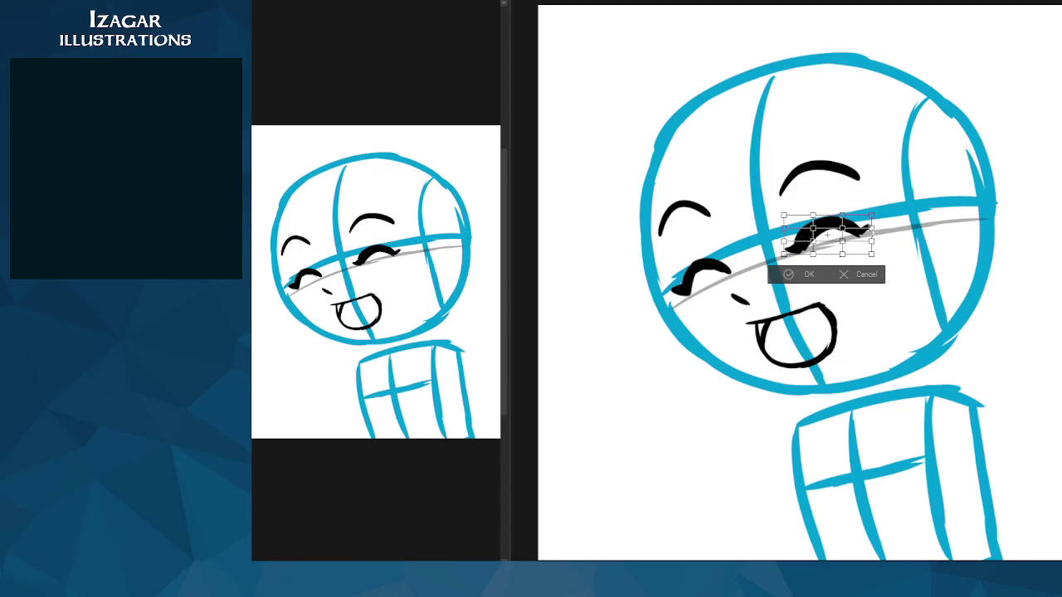
mouse_move(873, 241)
left_mouse_down()
mouse_move(879, 221)
mouse_move(886, 233)
left_mouse_up()
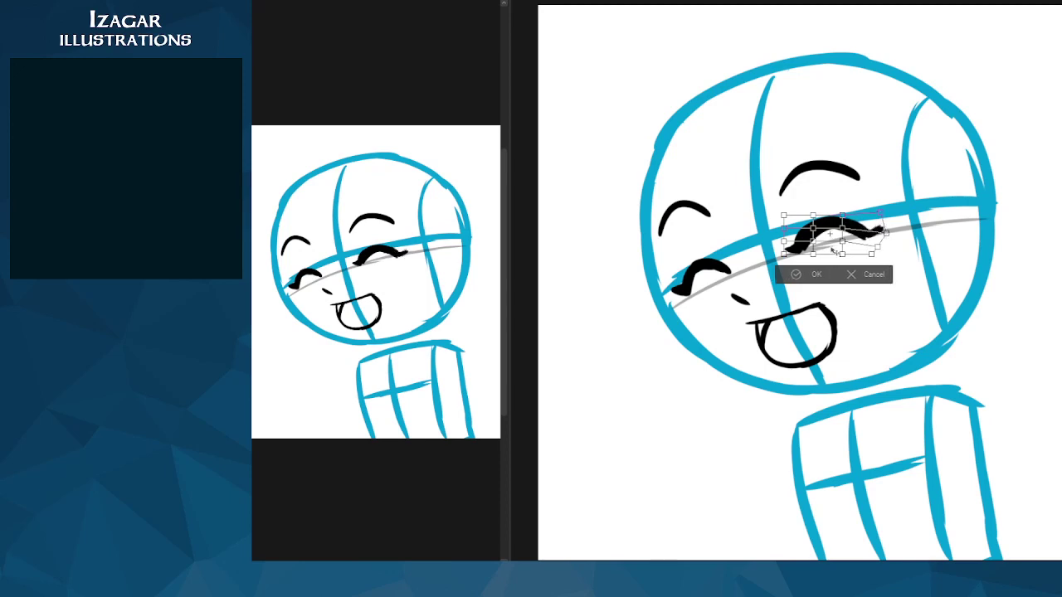
left_click_drag(813, 228, 809, 225)
key("ctrl+z")
left_click(816, 275)
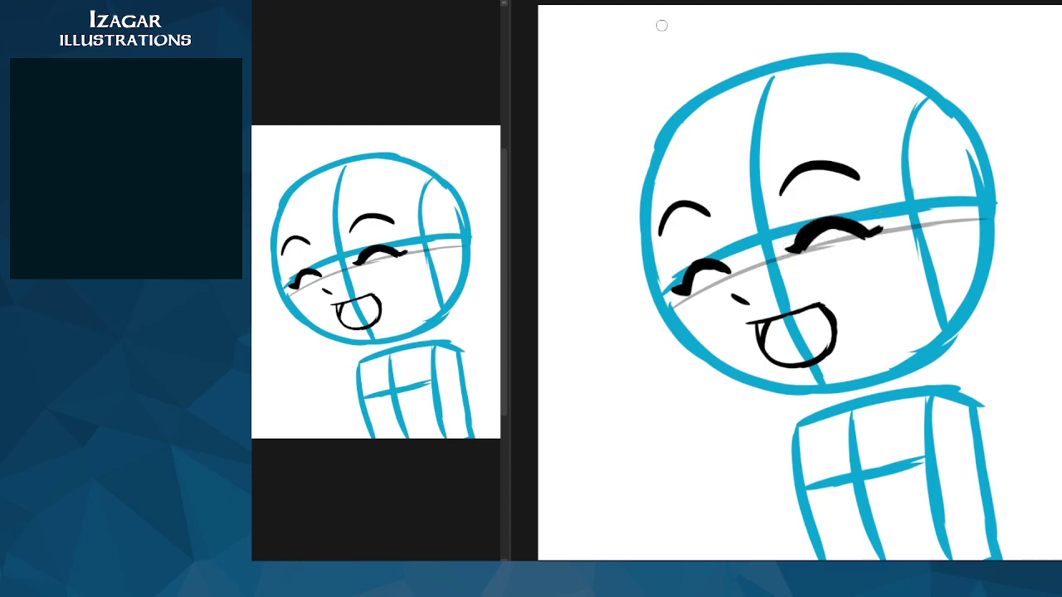
left_click_drag(818, 233, 862, 244)
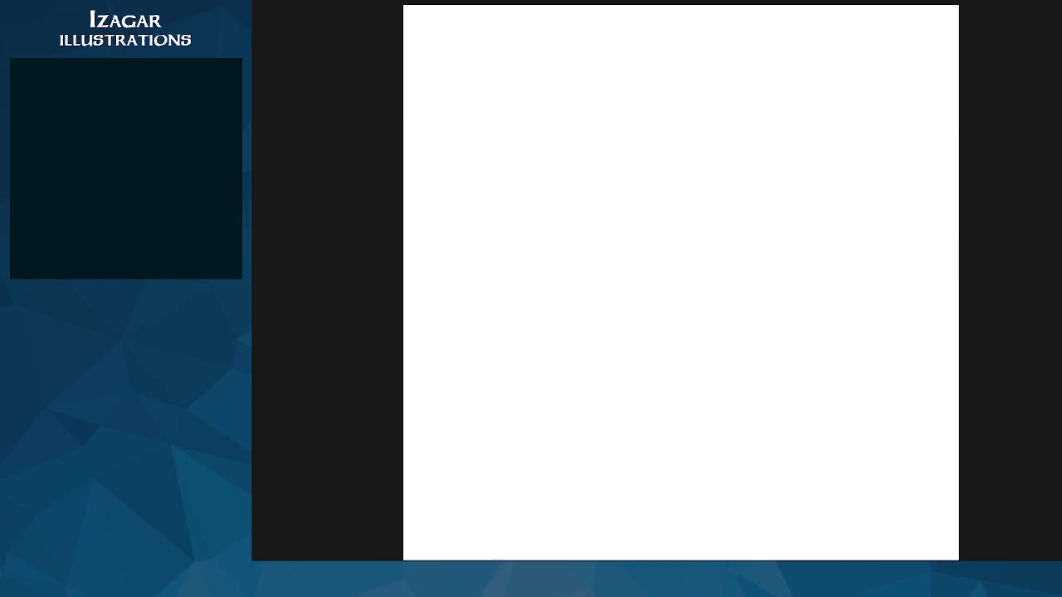
Step: Sketch a large round head outline in blue overlapping strokes on the upper part of a blank canvas
mouse_move(528, 150)
left_mouse_down()
mouse_move(592, 72)
mouse_move(716, 42)
mouse_move(798, 75)
left_mouse_up()
left_click_drag(596, 66, 509, 232)
left_click_drag(515, 162, 548, 309)
mouse_move(512, 242)
left_mouse_down()
mouse_move(525, 293)
mouse_move(631, 369)
left_mouse_up()
mouse_move(555, 306)
left_mouse_down()
mouse_move(585, 344)
mouse_move(702, 373)
left_mouse_up()
left_click_drag(597, 345, 796, 365)
left_click_drag(725, 375, 845, 259)
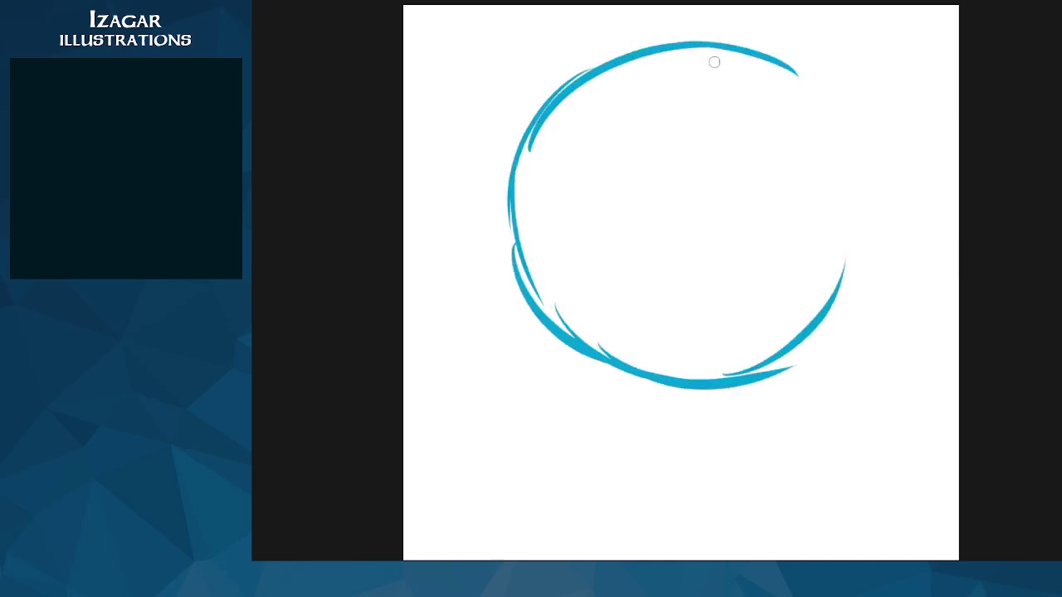
left_click_drag(636, 45, 816, 78)
left_click_drag(752, 47, 848, 202)
mouse_move(810, 86)
left_mouse_down()
mouse_move(855, 264)
mouse_move(784, 363)
mouse_move(759, 373)
left_mouse_up()
Step: Add a curved vertical centre guide and a rising horizontal guide across the blue head, thickening the vertical one
left_click_drag(659, 58, 668, 277)
left_click_drag(652, 126, 685, 358)
left_click_drag(656, 195, 697, 375)
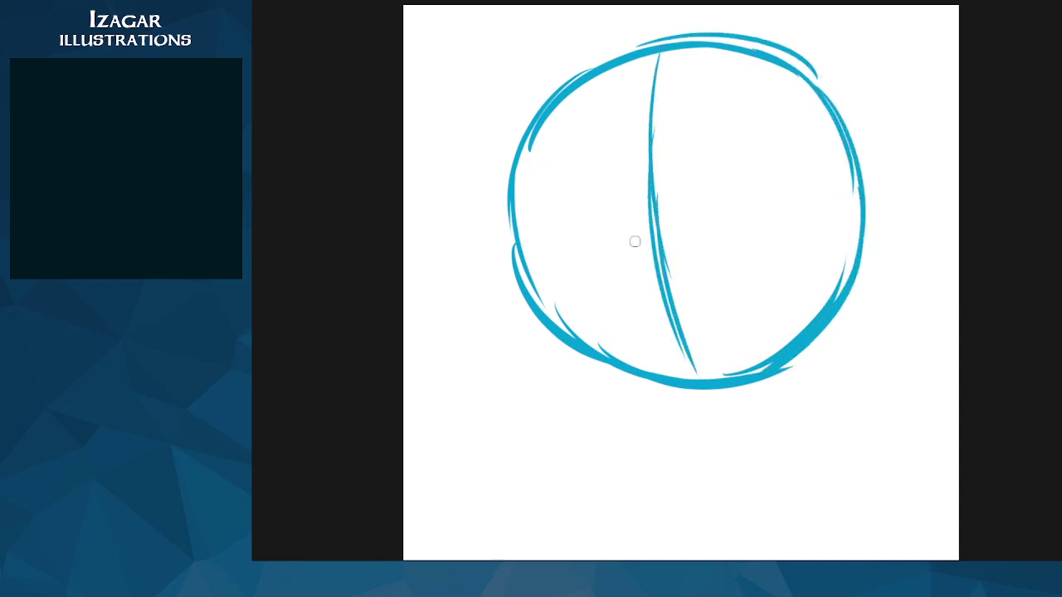
mouse_move(530, 271)
left_mouse_down()
mouse_move(644, 231)
mouse_move(838, 201)
left_mouse_up()
left_click_drag(700, 213, 850, 202)
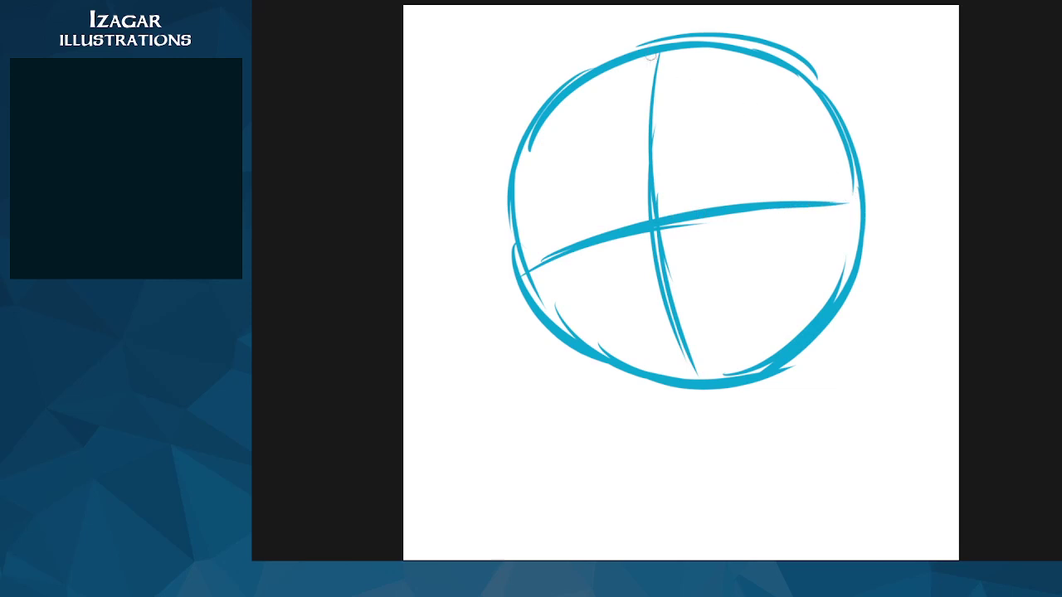
left_click_drag(651, 54, 664, 285)
left_click_drag(646, 154, 685, 367)
left_click_drag(655, 231, 695, 380)
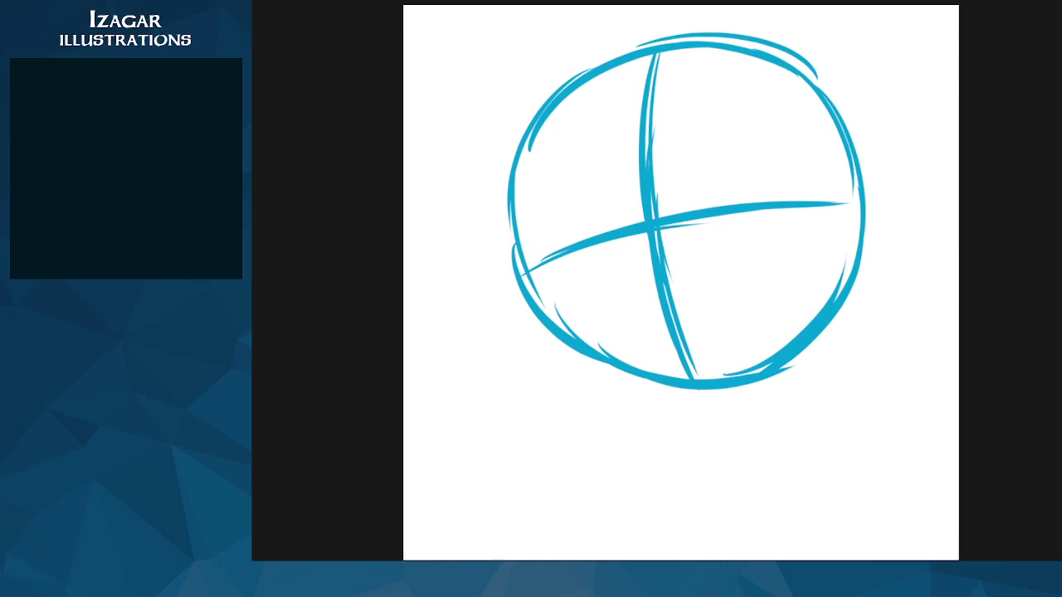
Step: Sketch a blue boxy torso below the head, with a curved top edge, two sides and a curved vertical centre guide
scroll(932, 282, "down", 2)
left_click_drag(603, 360, 794, 327)
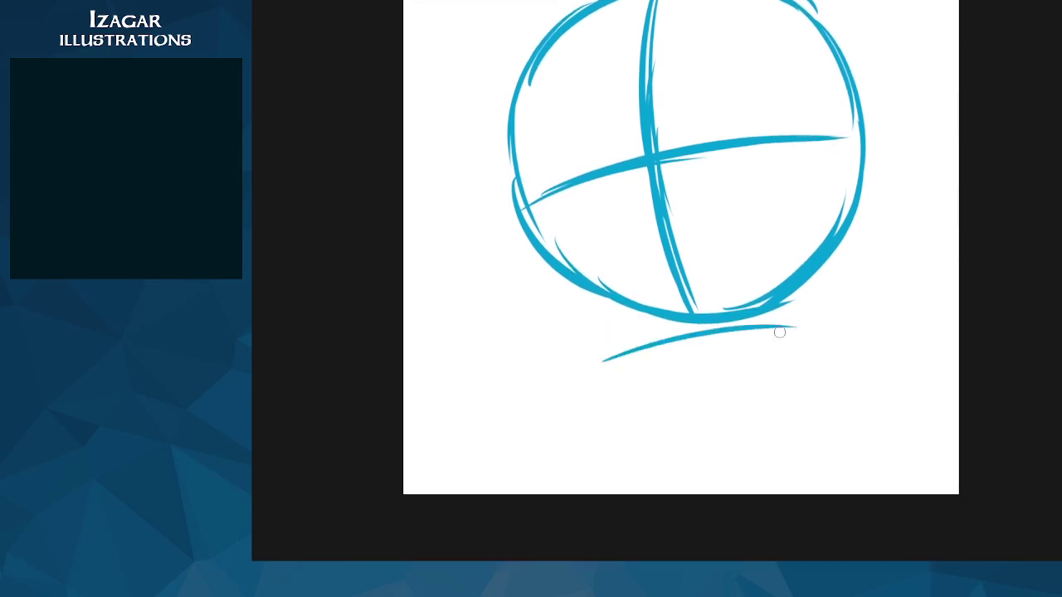
left_click_drag(708, 338, 809, 333)
left_click_drag(626, 354, 632, 464)
mouse_move(614, 359)
left_mouse_down()
mouse_move(612, 407)
mouse_move(635, 493)
left_mouse_up()
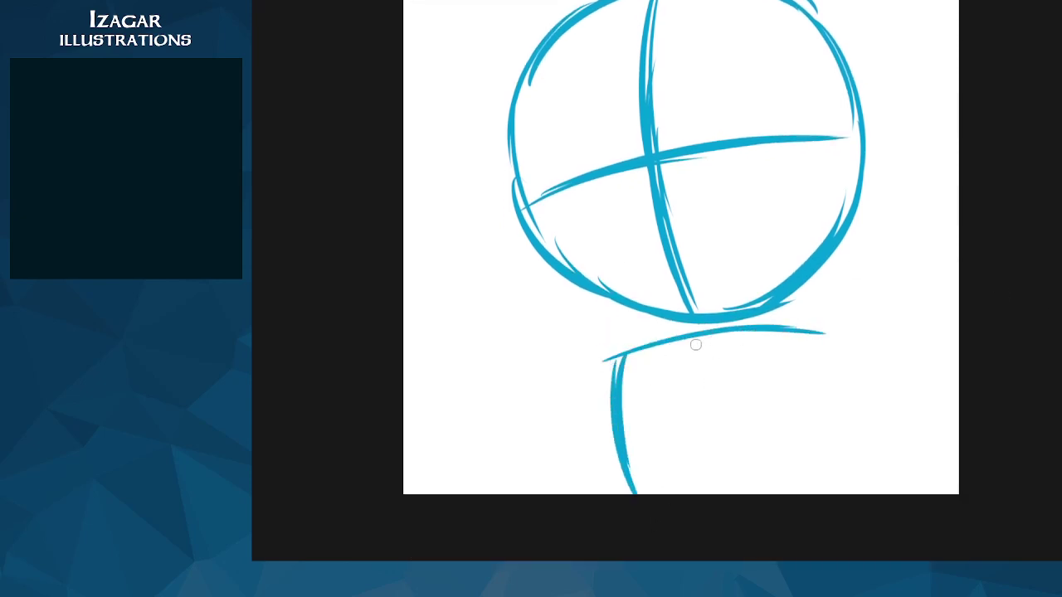
left_click_drag(697, 338, 723, 492)
left_click_drag(817, 330, 836, 512)
Step: Add a rising horizontal guide across the torso, redrawing it in thin strokes that reach both sides
mouse_move(626, 438)
left_mouse_down()
mouse_move(676, 421)
mouse_move(778, 415)
mouse_move(646, 436)
mouse_move(846, 404)
left_mouse_up()
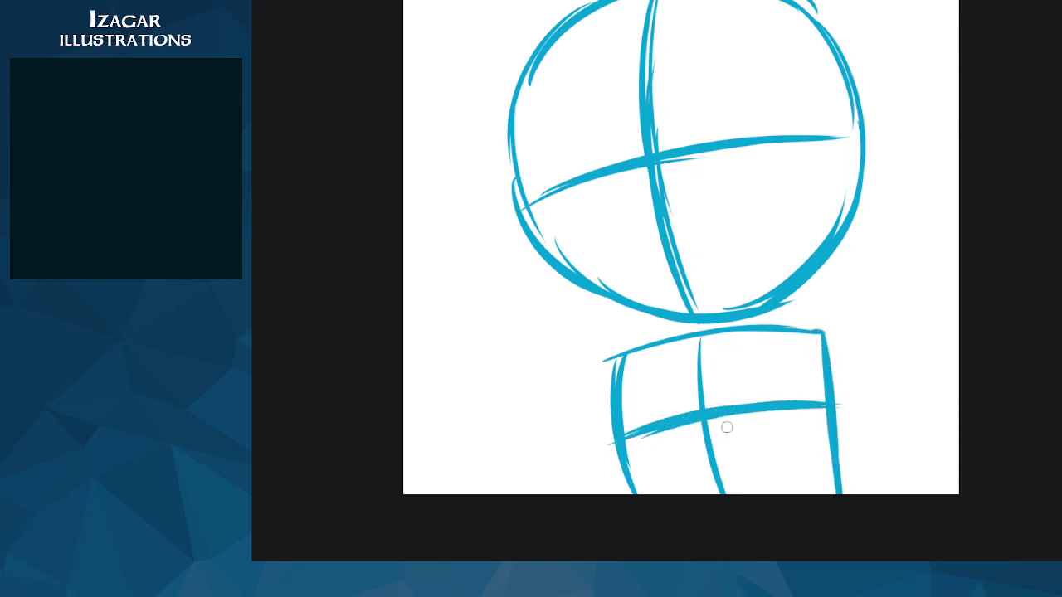
key("ctrl+z")
key("ctrl+z")
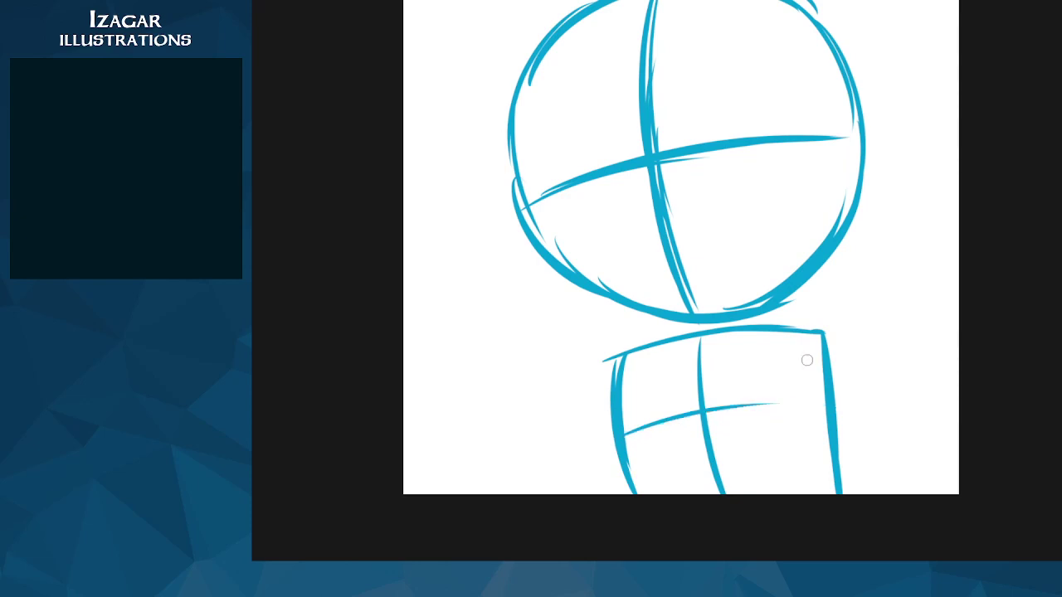
key("ctrl+z")
mouse_move(627, 433)
left_mouse_down()
mouse_move(736, 409)
mouse_move(813, 407)
left_mouse_up()
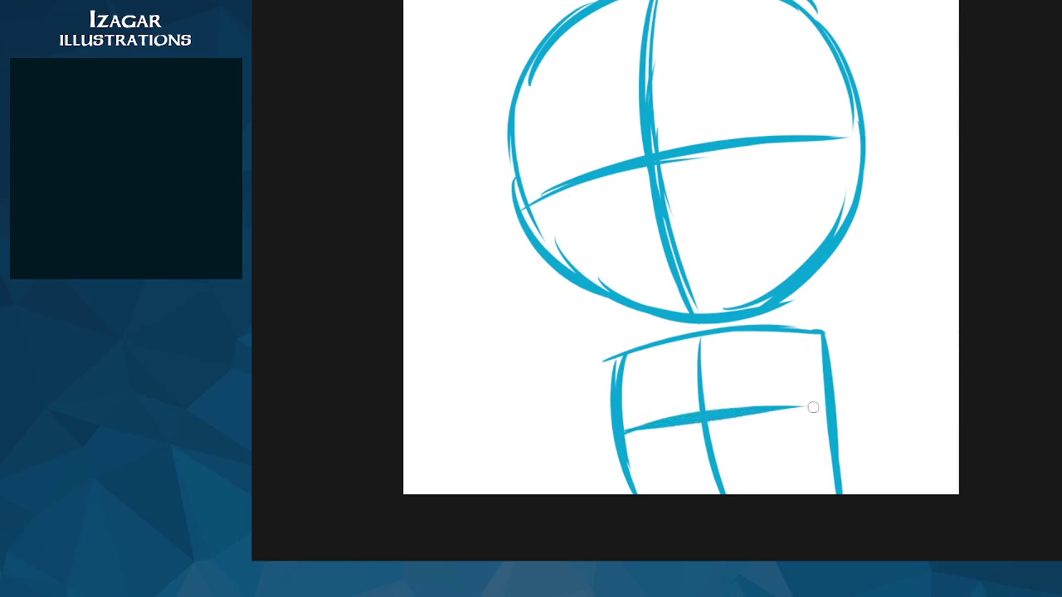
key("ctrl+z")
left_click_drag(625, 433, 821, 407)
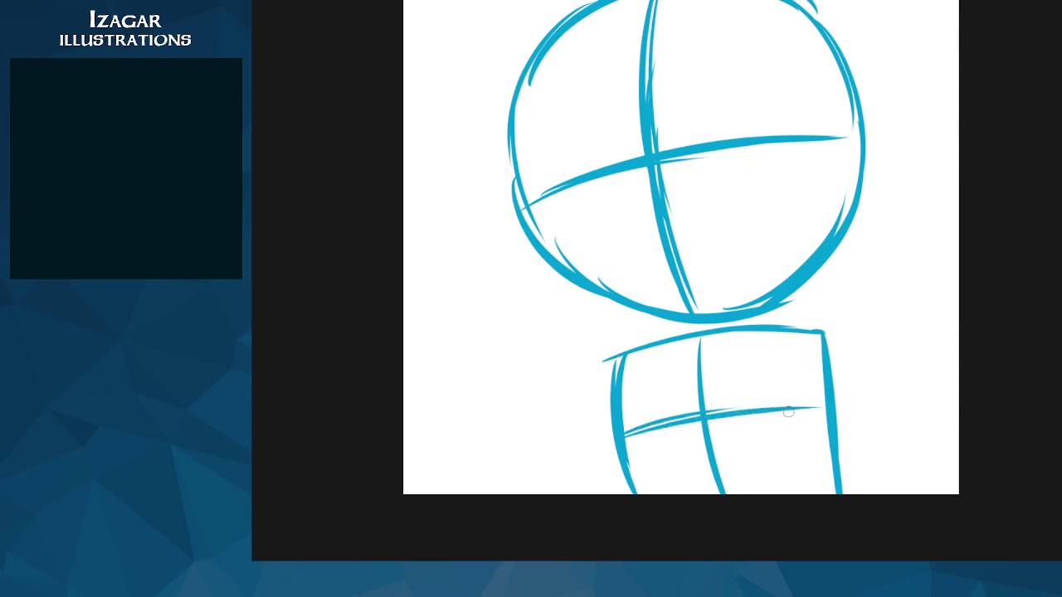
left_click_drag(711, 414, 841, 405)
Step: Draw a short slanted black nose and a slightly curved upper mouth line over the lower part of the centre guide
mouse_move(632, 221)
left_mouse_down()
mouse_move(662, 234)
mouse_move(633, 217)
left_mouse_up()
key("ctrl+z")
key("ctrl+z")
key("ctrl+z")
key("ctrl+z")
left_click_drag(640, 243, 715, 229)
key("ctrl+z")
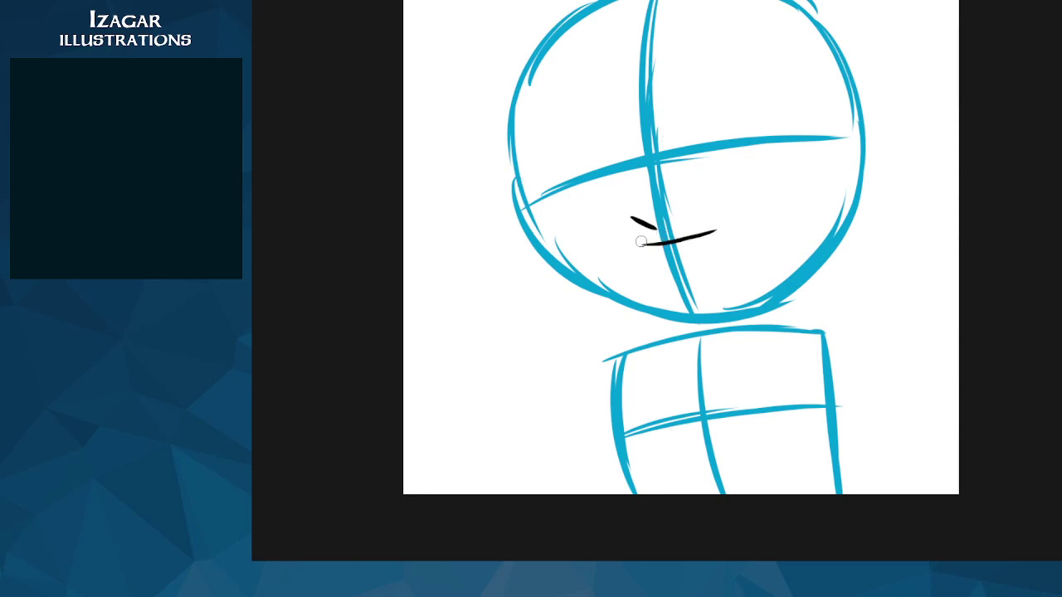
left_click_drag(640, 244, 645, 270)
key("ctrl+z")
mouse_move(710, 231)
left_mouse_down()
mouse_move(730, 273)
mouse_move(712, 228)
mouse_move(731, 248)
mouse_move(722, 241)
mouse_move(724, 286)
left_mouse_up()
key("ctrl+z")
key("ctrl+z")
key("ctrl+z")
key("ctrl+z")
key("ctrl+z")
left_click_drag(718, 225, 733, 272)
mouse_move(640, 244)
left_mouse_down()
mouse_move(645, 280)
mouse_move(664, 295)
mouse_move(701, 294)
mouse_move(732, 272)
left_mouse_up()
key("ctrl+z")
key("ctrl+z")
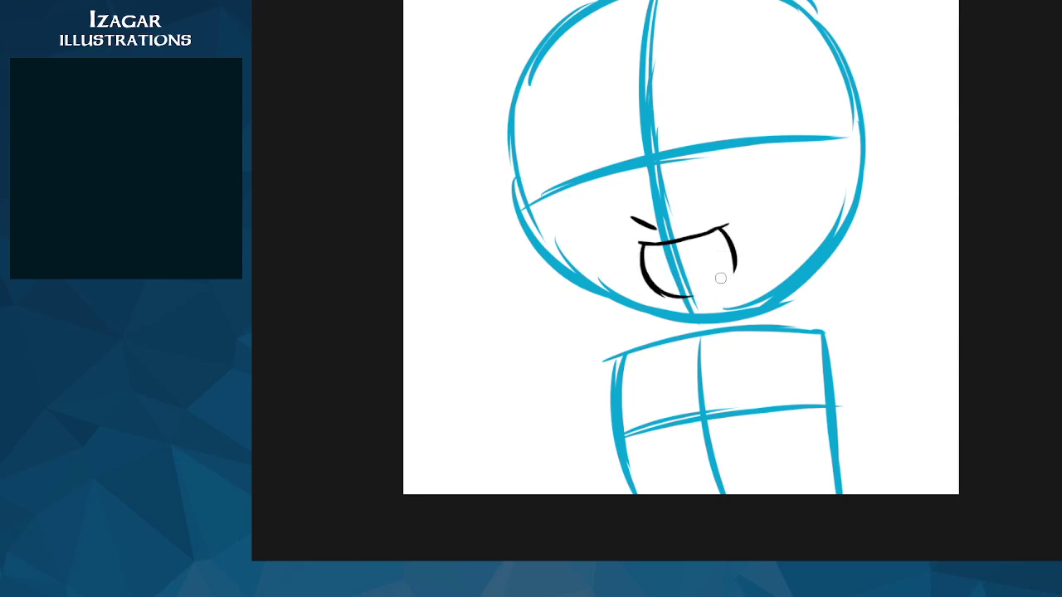
mouse_move(668, 292)
left_mouse_down()
mouse_move(725, 282)
mouse_move(733, 268)
left_mouse_up()
key("ctrl+z")
key("ctrl+z")
key("ctrl+z")
key("ctrl+z")
key("ctrl+z")
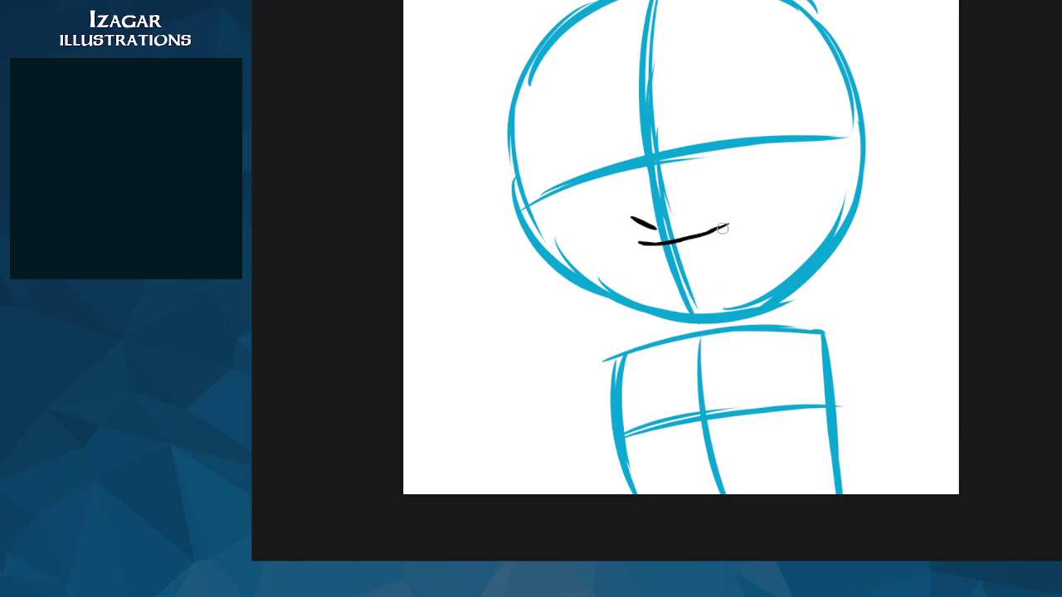
Step: Complete the open smiling mouth with a rounded lower curve and a small inner curve beside its left corner
left_click_drag(727, 227, 729, 255)
mouse_move(645, 246)
left_mouse_down()
mouse_move(671, 287)
mouse_move(721, 263)
mouse_move(692, 285)
mouse_move(725, 271)
mouse_move(723, 228)
mouse_move(728, 265)
left_mouse_up()
left_click_drag(720, 228, 713, 277)
left_click_drag(659, 245, 659, 272)
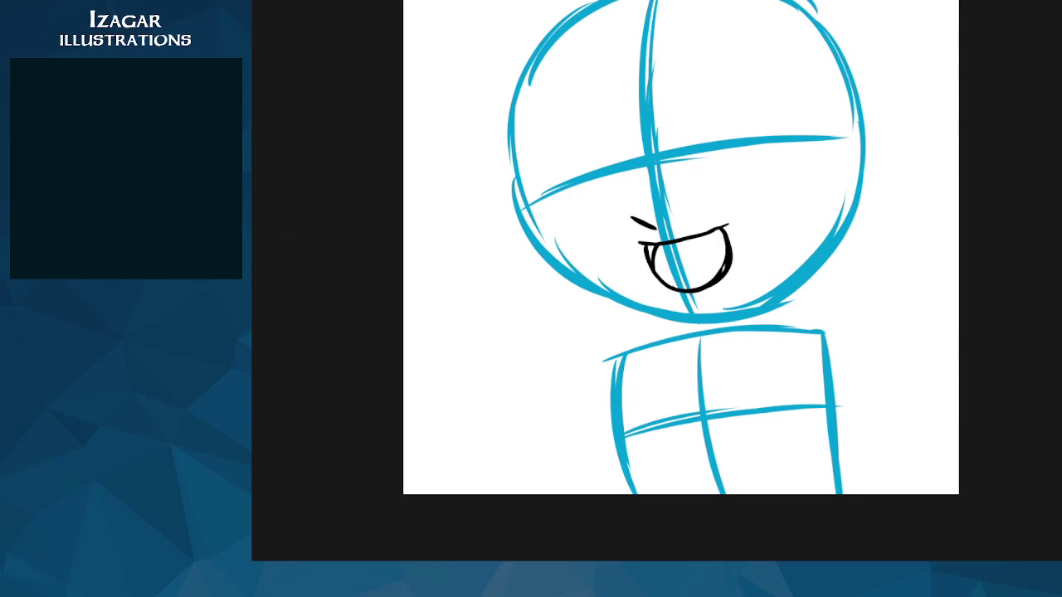
left_click_drag(718, 234, 713, 272)
left_click_drag(729, 223, 726, 226)
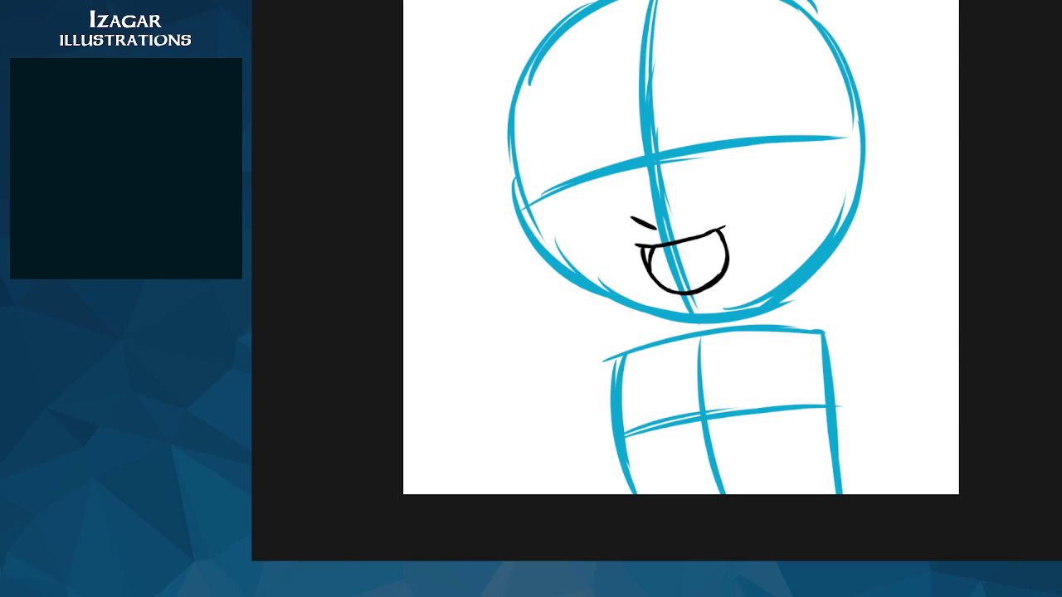
key("ctrl+z")
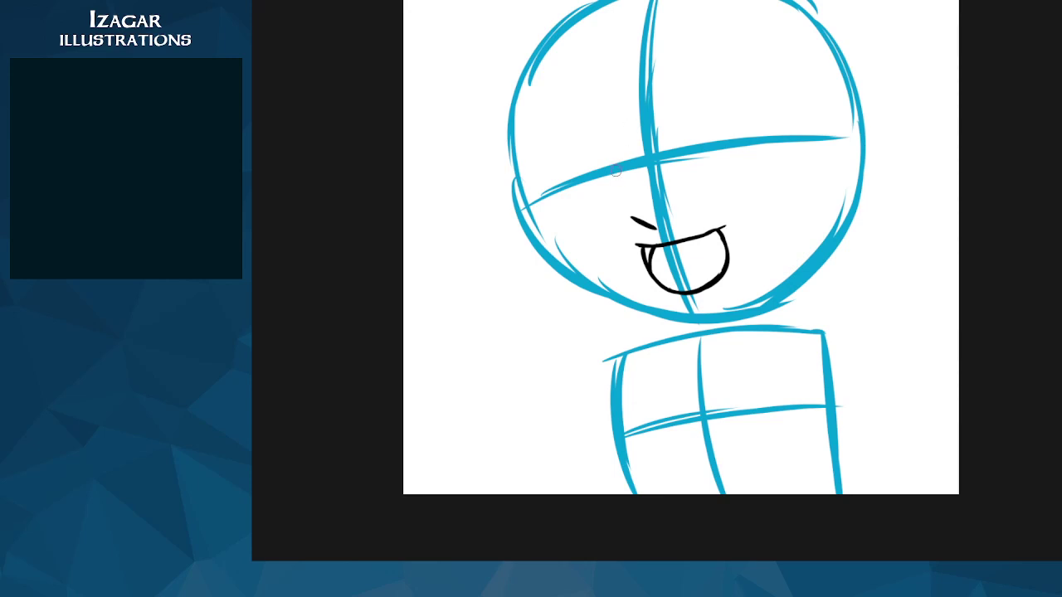
Step: Draw the left closed eye as a thick black arch with pointed ends just under the horizontal guide
left_click_drag(615, 171, 619, 180)
mouse_move(557, 200)
left_mouse_down()
mouse_move(599, 180)
mouse_move(621, 187)
left_mouse_up()
mouse_move(558, 198)
left_mouse_down()
mouse_move(603, 182)
mouse_move(583, 193)
mouse_move(590, 185)
left_mouse_up()
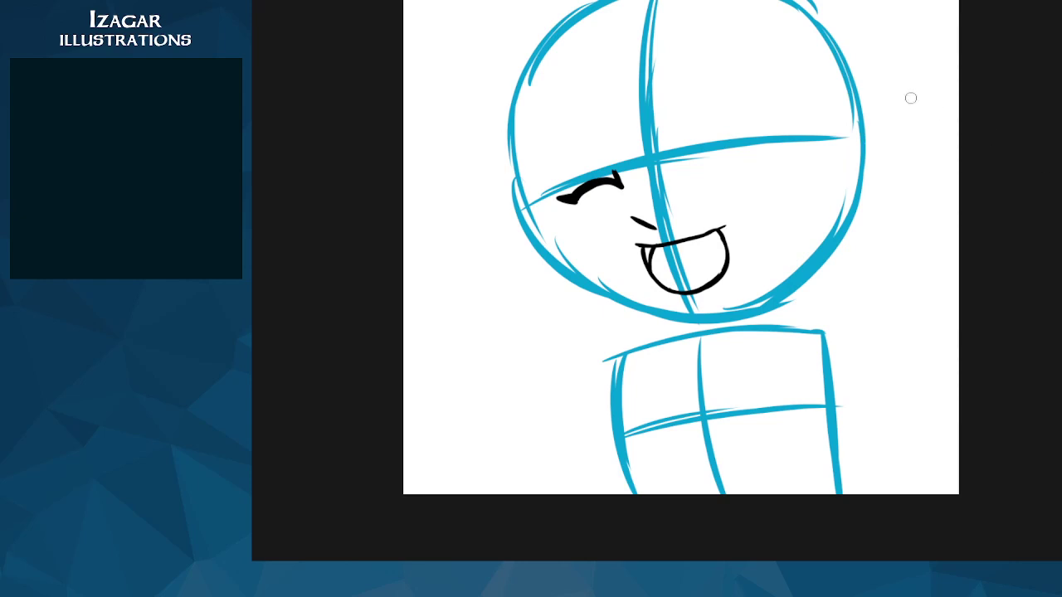
left_click_drag(685, 151, 684, 167)
key("ctrl+z")
Step: Transform the left closed eye, shifting it slightly outward toward the left edge of the head
key("ctrl+t")
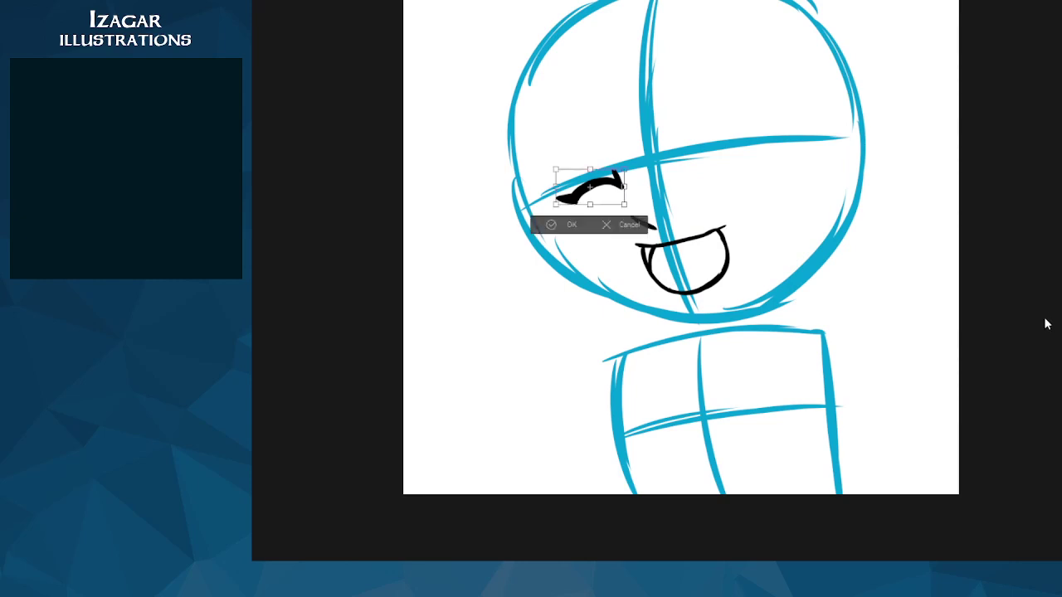
left_click_drag(676, 121, 661, 154)
left_click_drag(619, 184, 609, 178)
left_click_drag(688, 146, 675, 140)
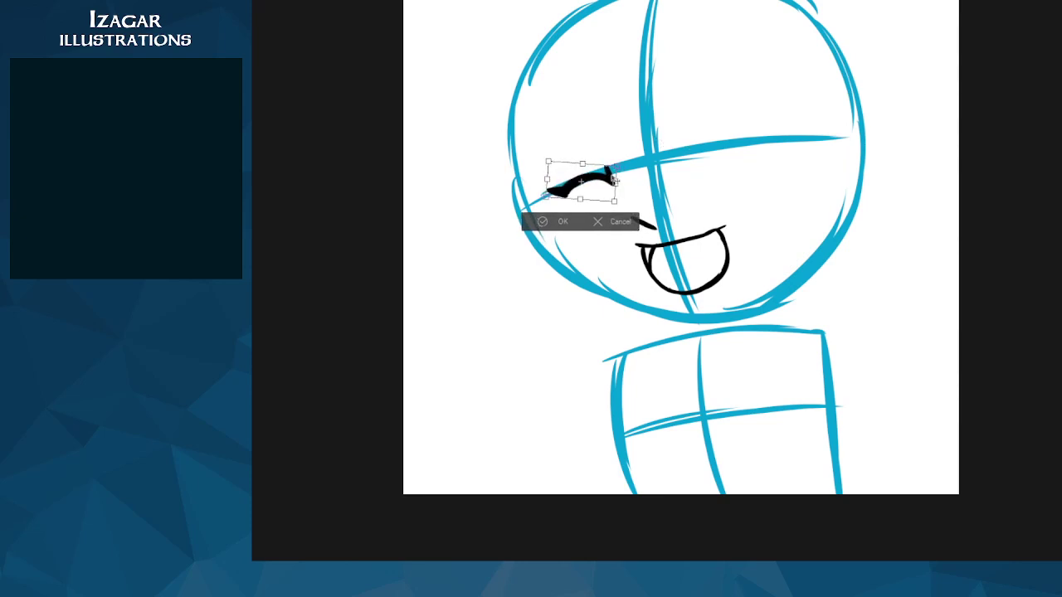
left_click_drag(609, 178, 605, 182)
left_click(551, 227)
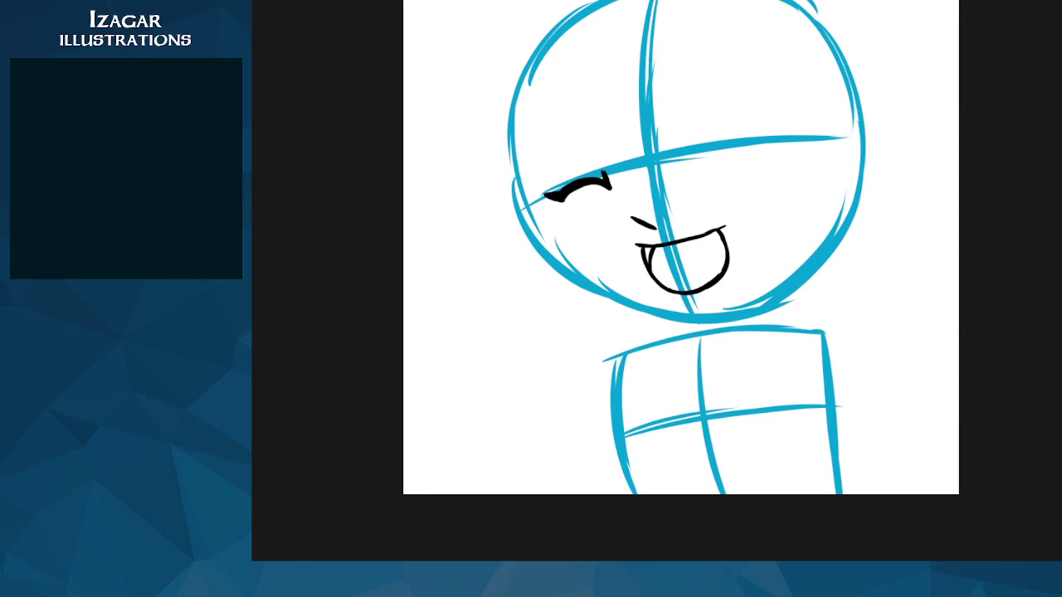
Step: Set up a second view beside the canvas, zoomed out to the whole drawing and narrowed to leave the main view wider
scroll(680, 279, "up", 2)
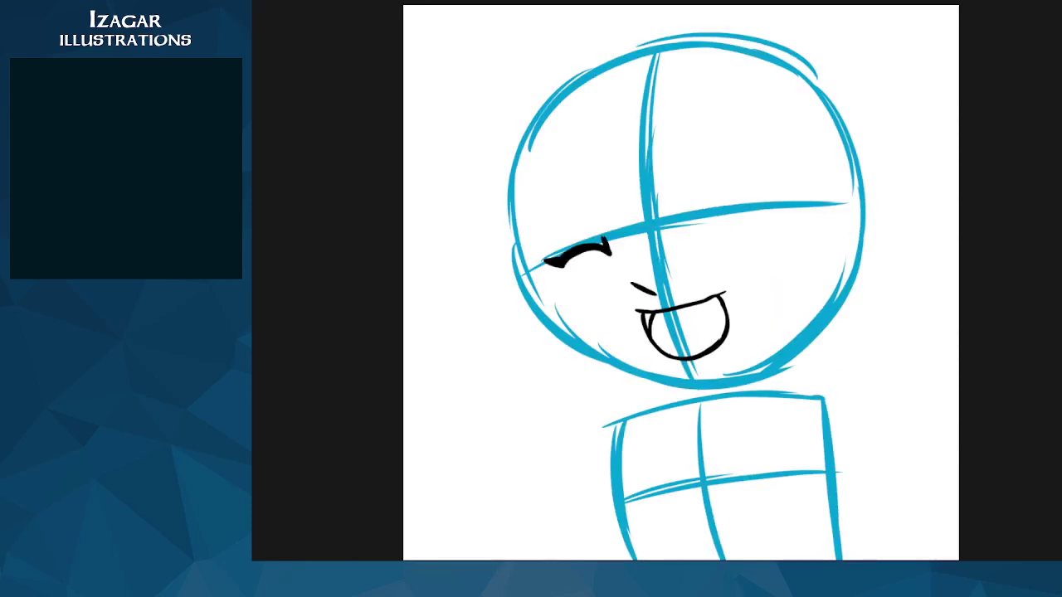
left_click(539, 15)
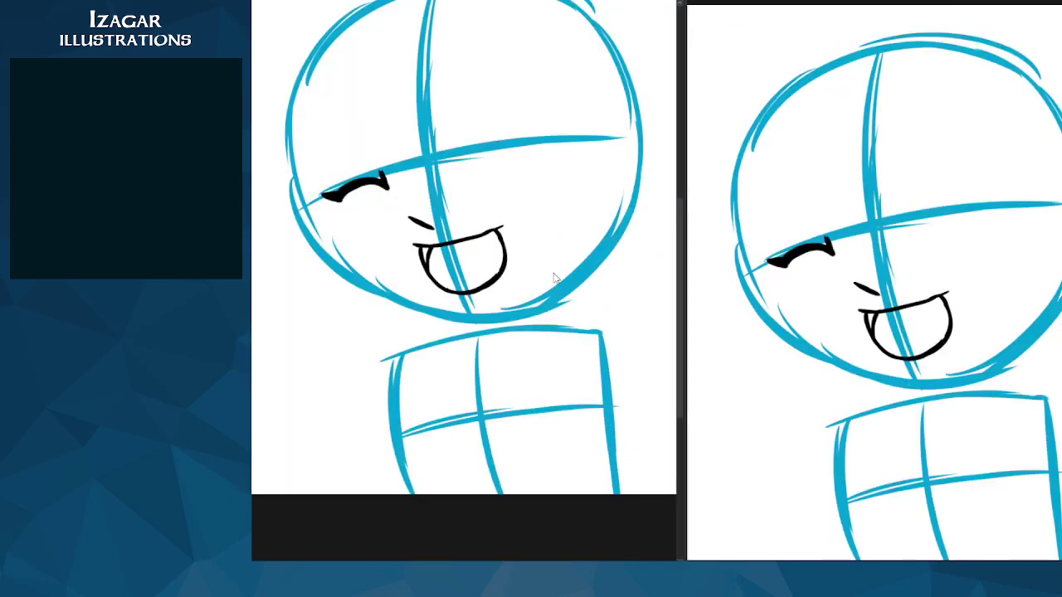
key("ctrl+minus")
key("ctrl+minus")
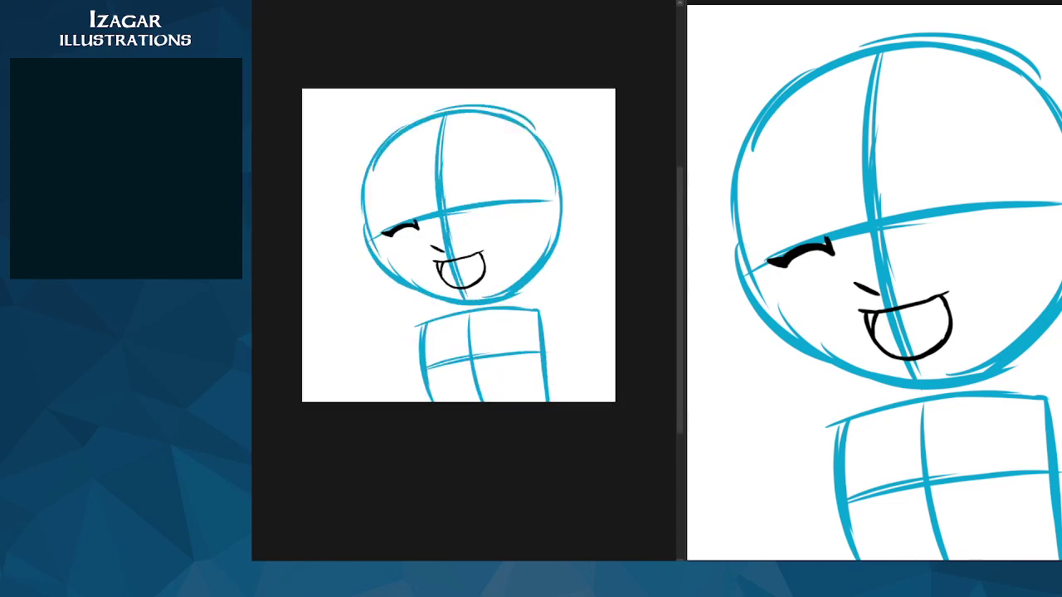
key("ctrl+minus")
key("ctrl+plus")
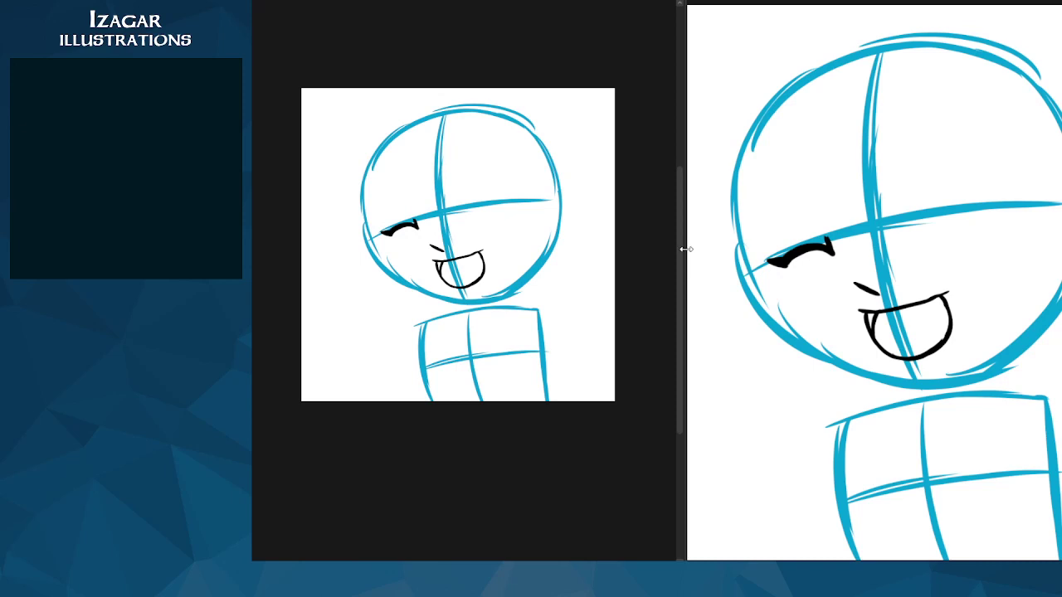
left_click_drag(685, 249, 553, 247)
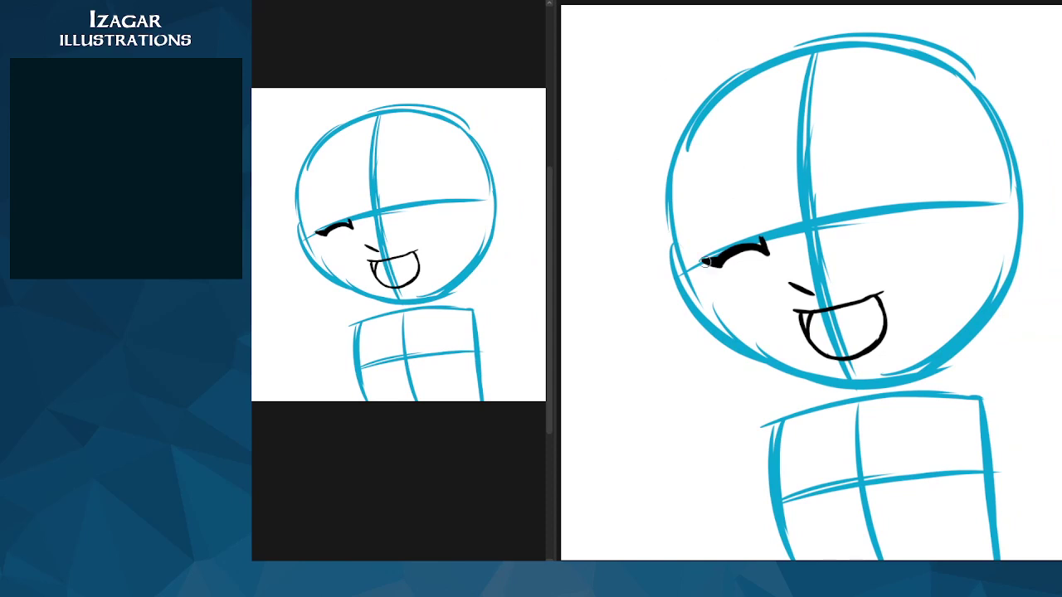
Step: Thicken and widen the left closed eye toward the head's edge, and remove the spike at its inner corner
mouse_move(703, 262)
left_mouse_down()
mouse_move(725, 268)
mouse_move(763, 254)
mouse_move(765, 236)
left_mouse_up()
key("ctrl+t")
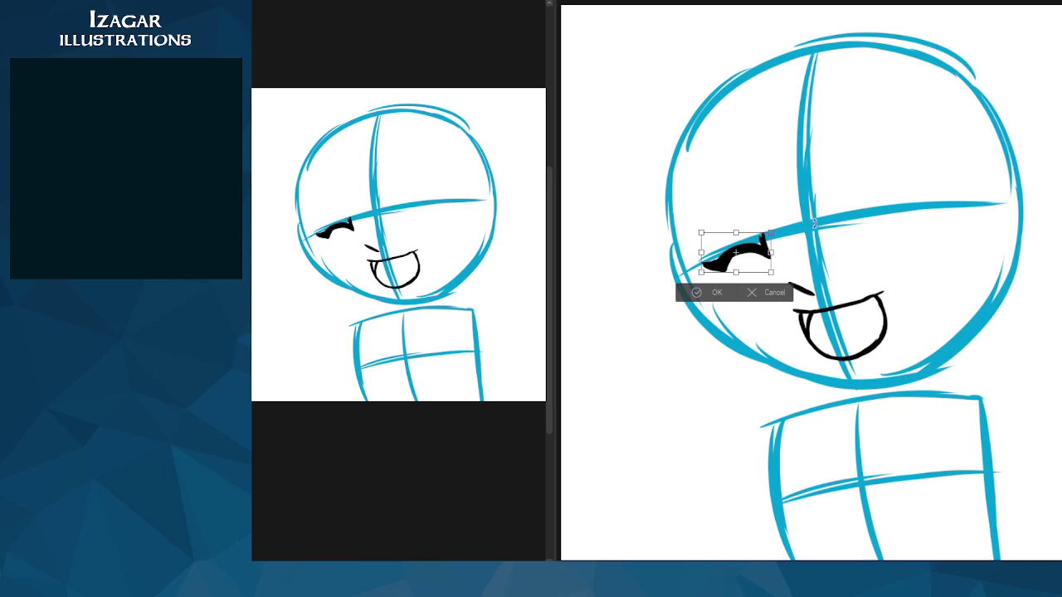
mouse_move(812, 222)
left_mouse_down()
mouse_move(788, 222)
mouse_move(752, 244)
left_mouse_up()
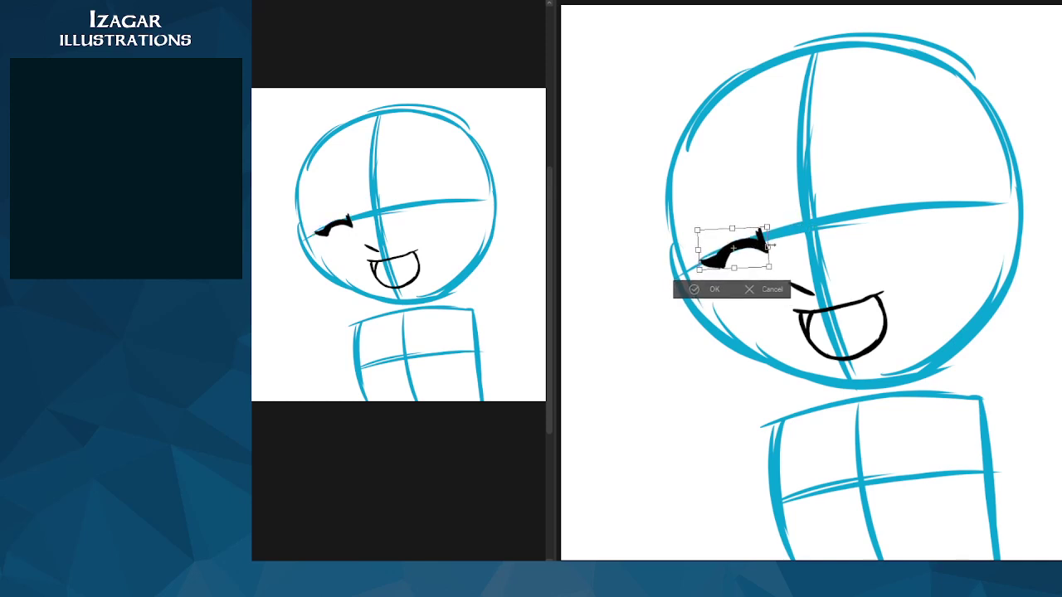
left_click_drag(697, 228, 676, 228)
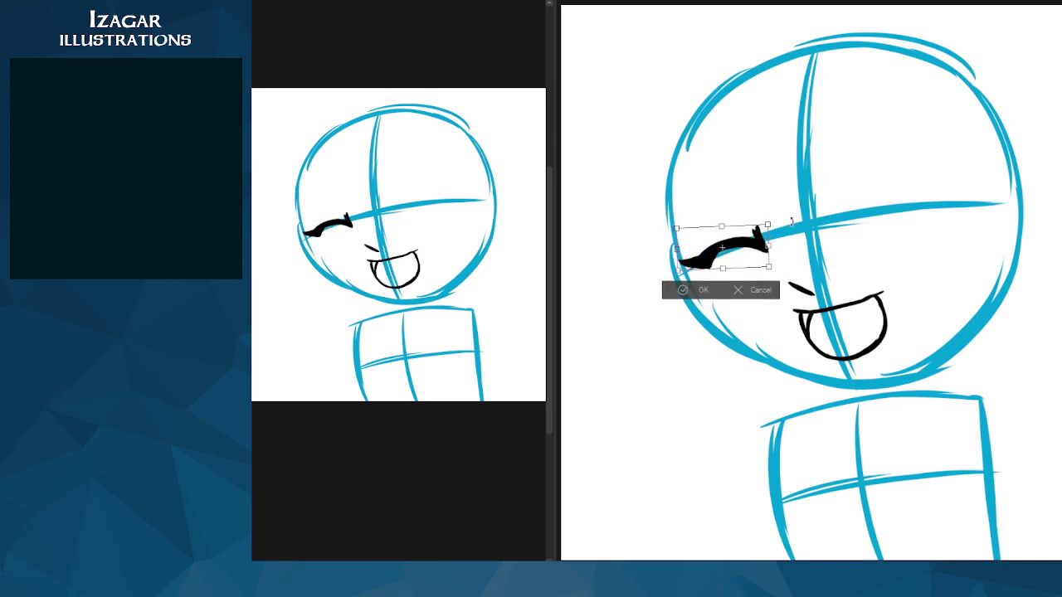
left_click_drag(749, 248, 757, 248)
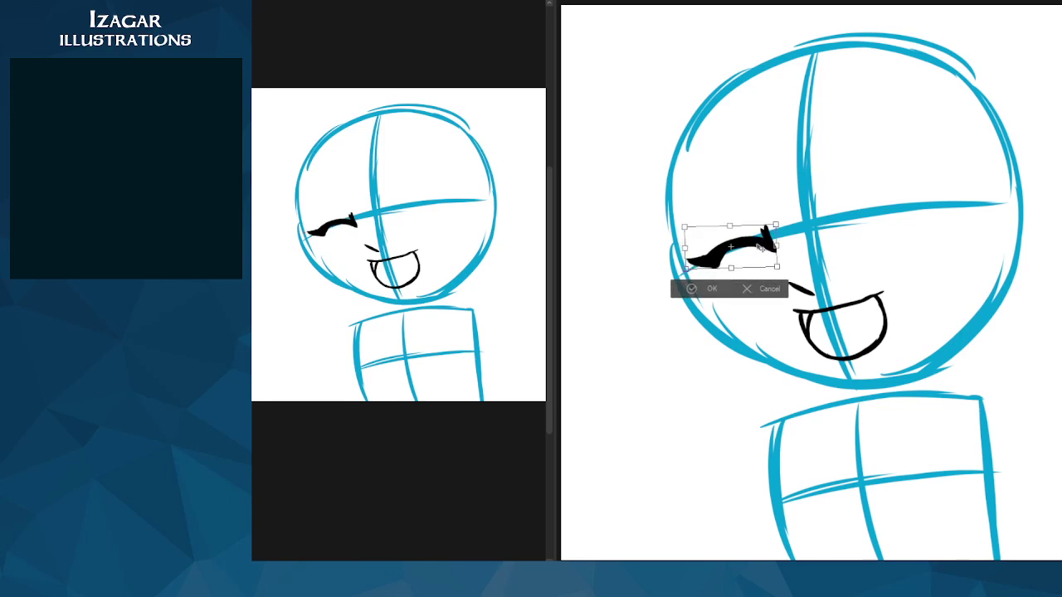
left_click(704, 291)
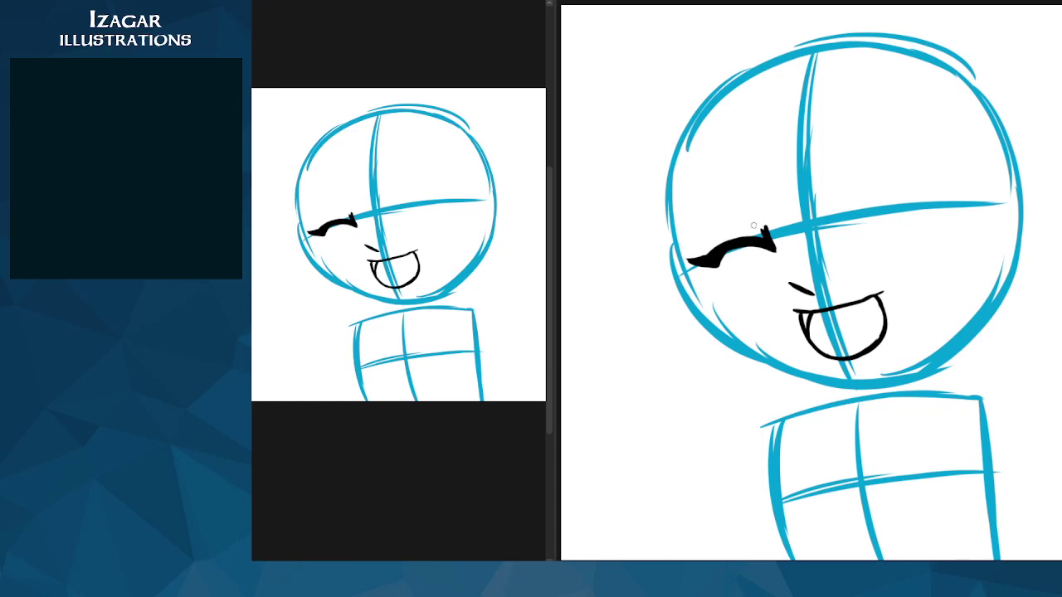
mouse_move(754, 226)
left_mouse_down()
mouse_move(776, 241)
mouse_move(767, 229)
mouse_move(771, 251)
left_mouse_up()
key("ctrl+t")
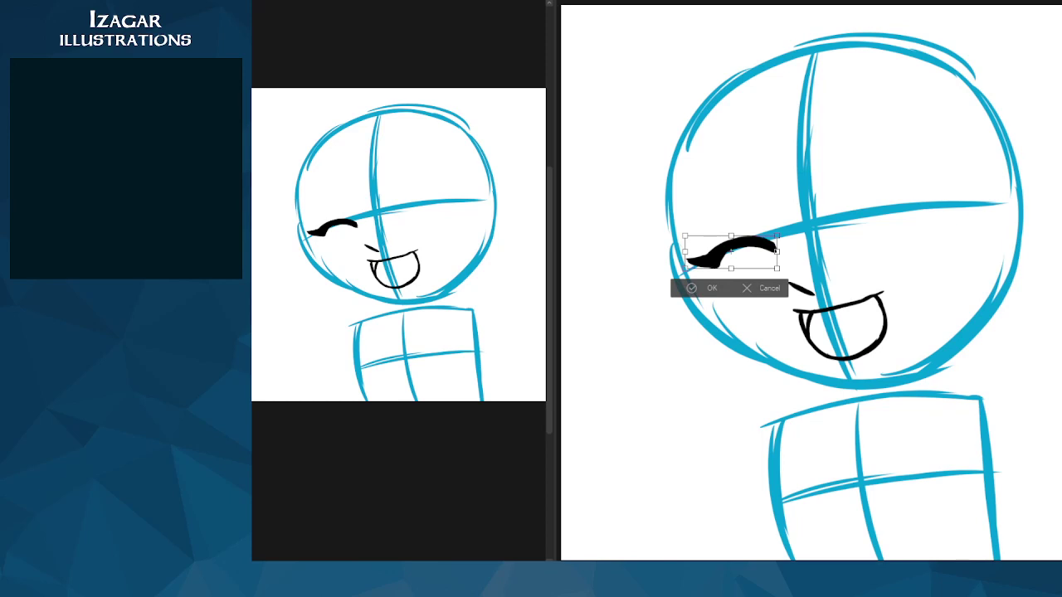
key("h")
mouse_move(746, 255)
left_mouse_down()
mouse_move(877, 237)
mouse_move(948, 154)
mouse_move(959, 190)
left_mouse_up()
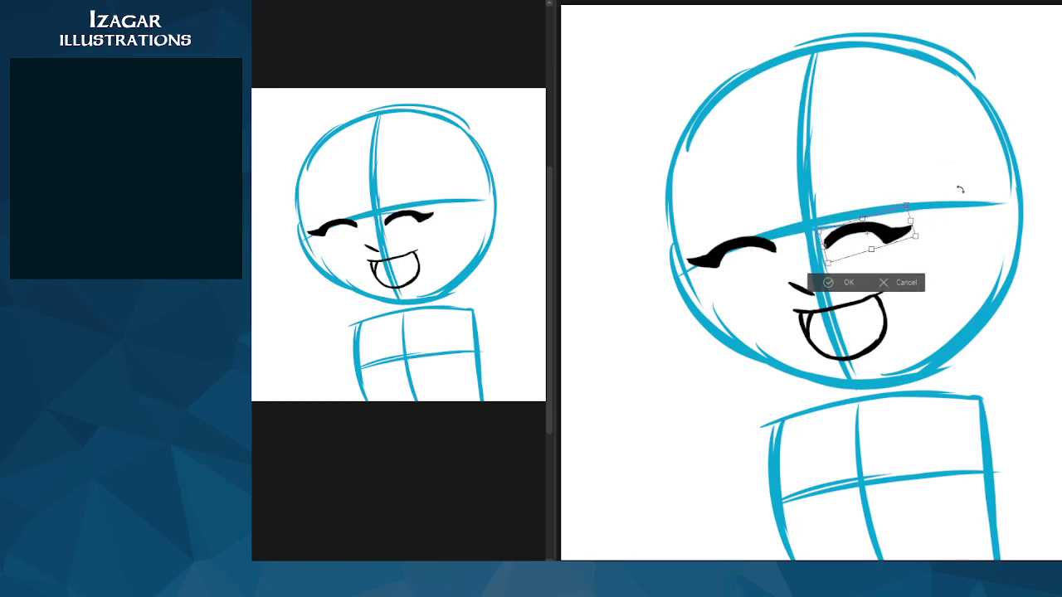
left_click_drag(891, 229, 906, 217)
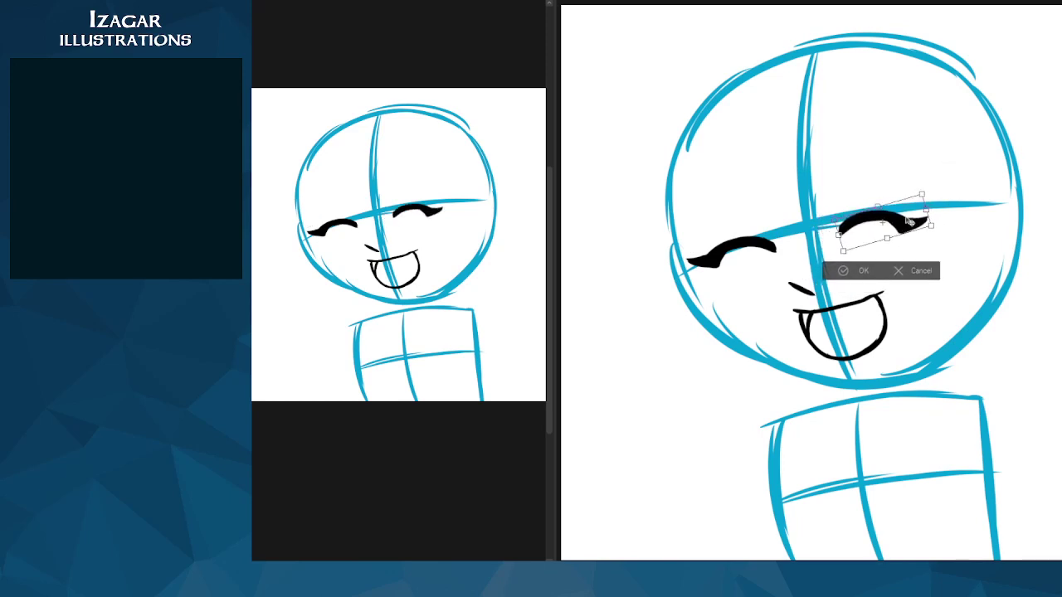
left_click(916, 272)
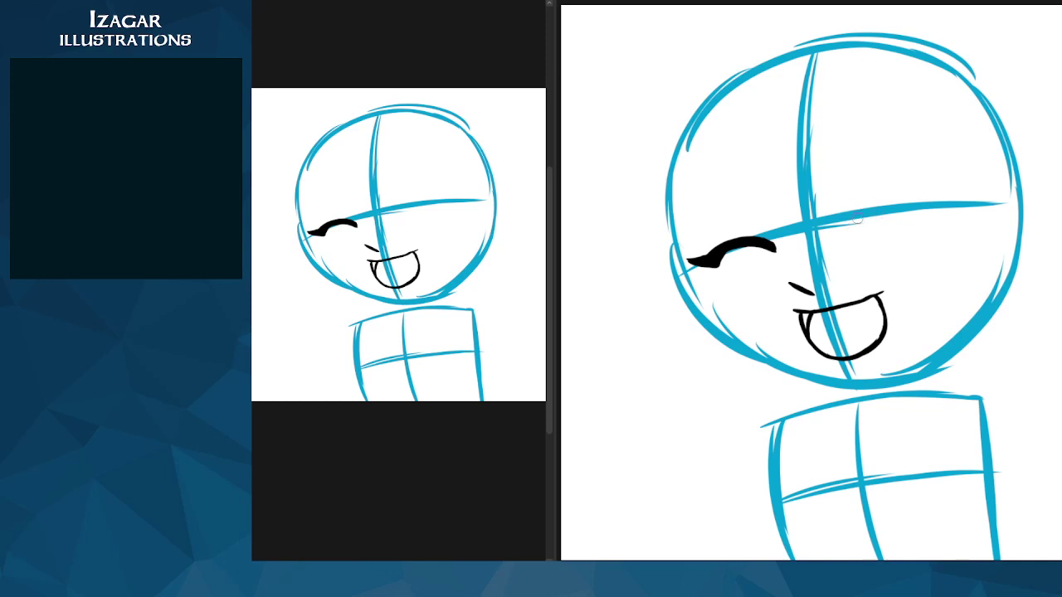
mouse_move(846, 229)
left_mouse_down()
mouse_move(882, 209)
mouse_move(909, 218)
left_mouse_up()
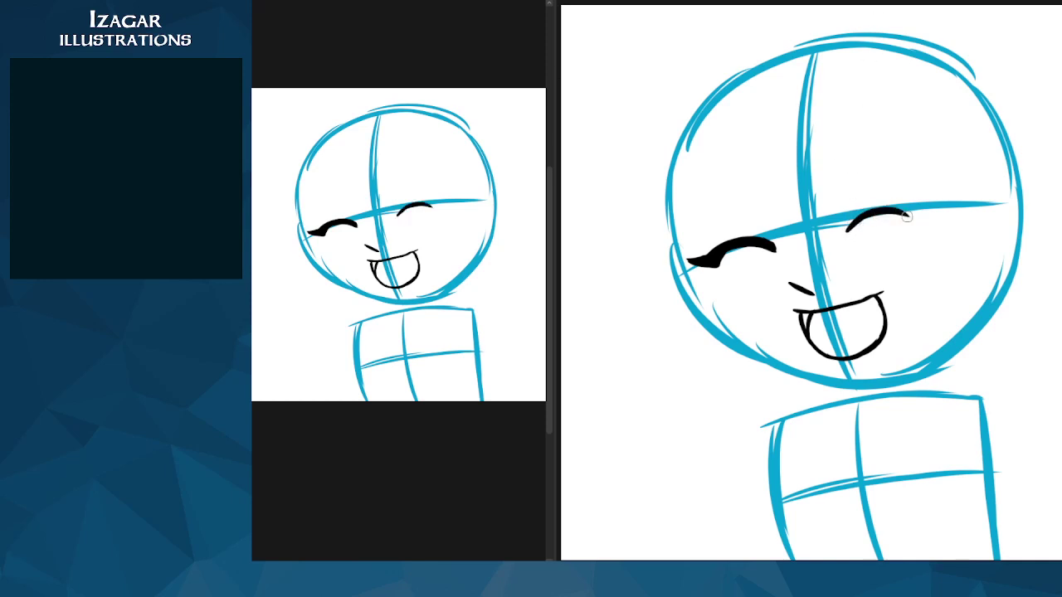
key("ctrl+z")
key("ctrl+z")
key("ctrl+z")
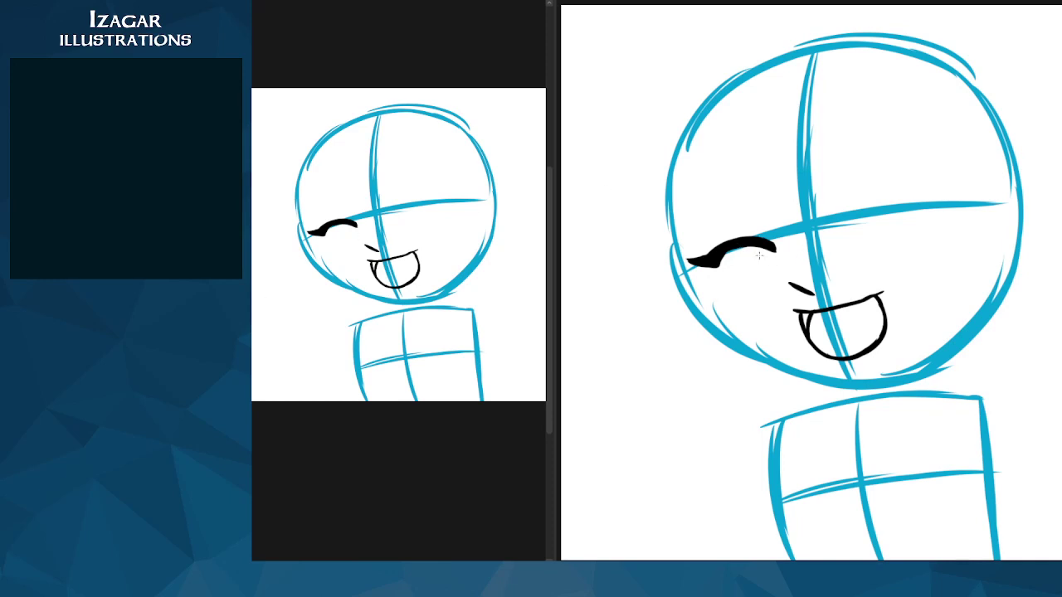
Step: Draw a straight rising red line across the head, connecting its left and right edges near the ends of the horizontal guide
left_click_drag(677, 282, 1027, 199)
key("ctrl+z")
left_click_drag(677, 279, 1020, 196)
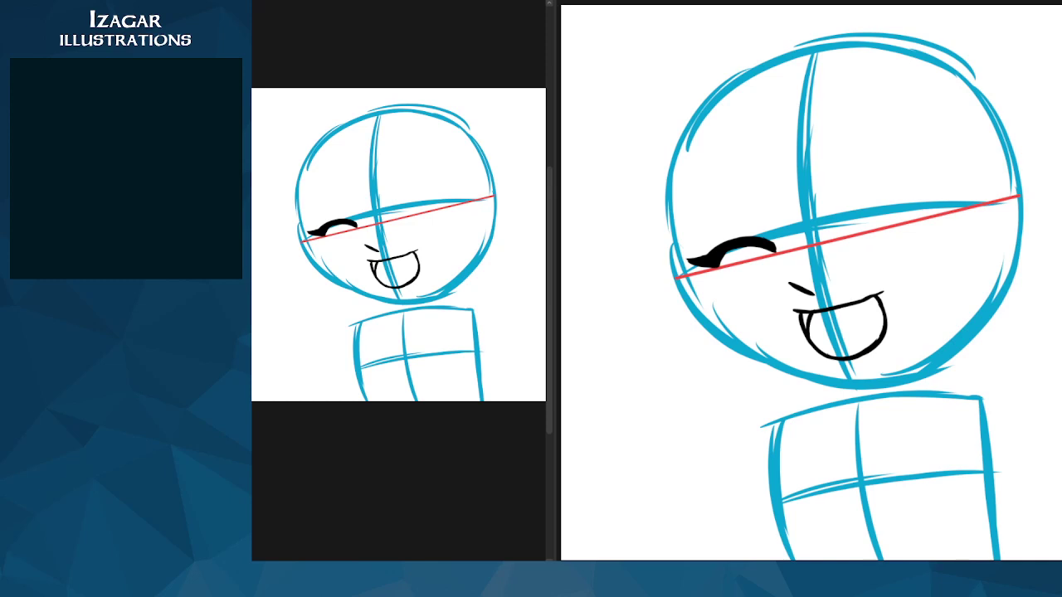
Step: Transform the red guide line together with the left closed eye, rotating them slightly flatter and nudging them toward the head's left edge
key("ctrl+t")
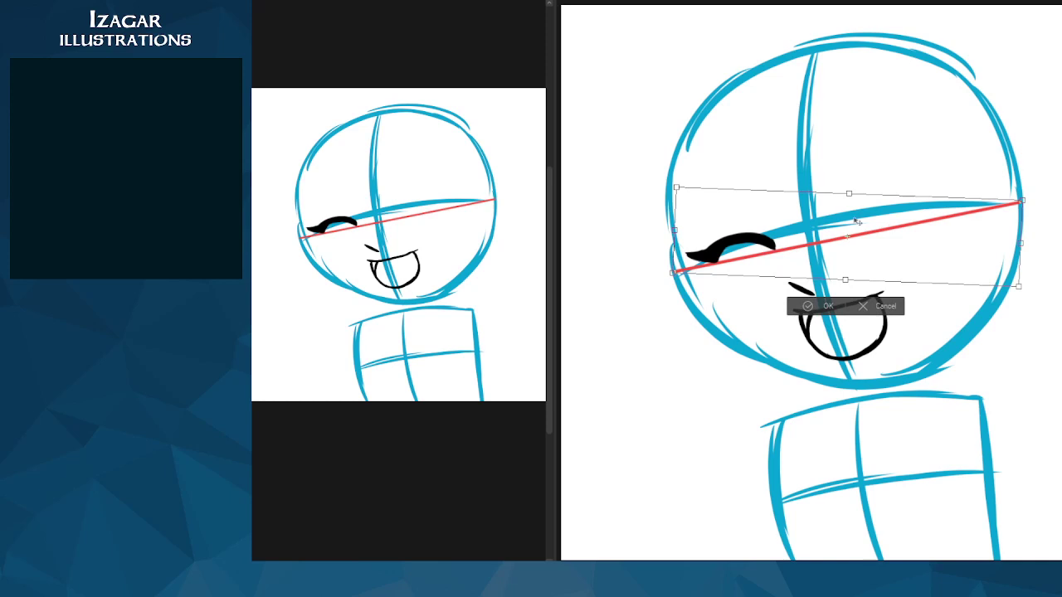
left_click_drag(824, 233, 821, 237)
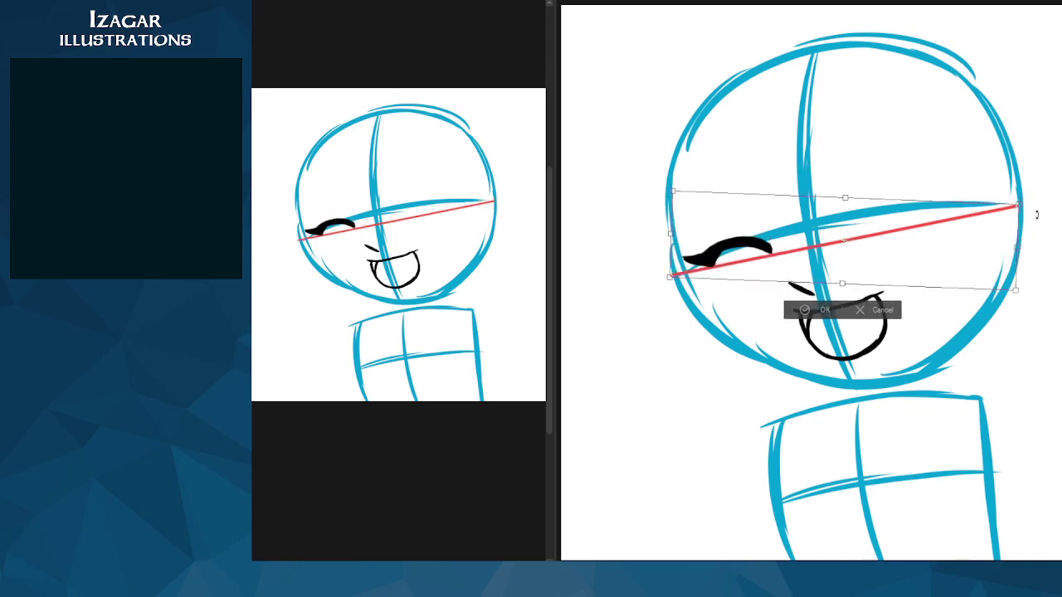
left_click(821, 310)
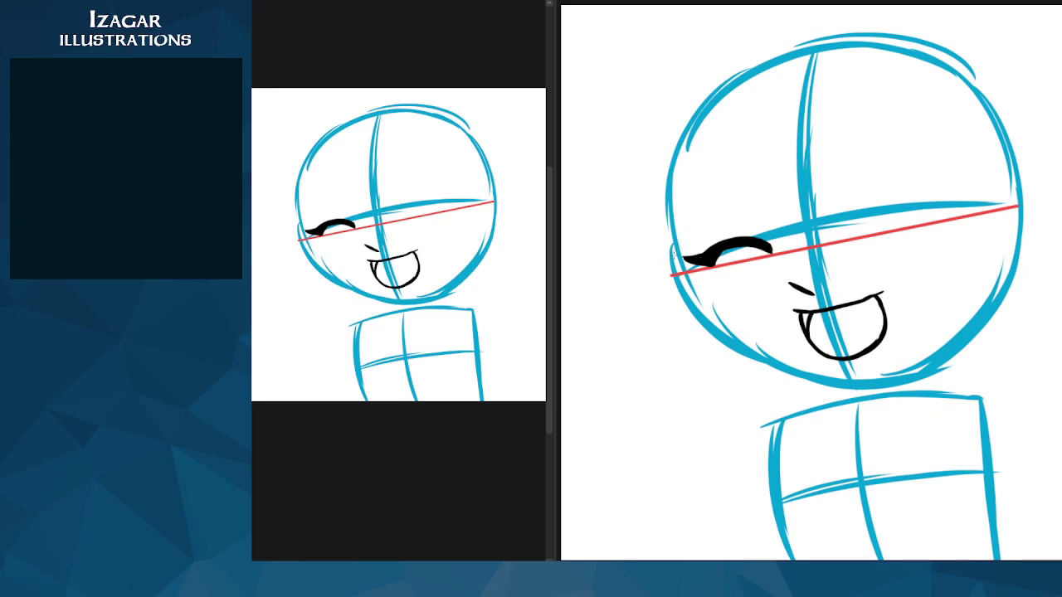
Step: Draw a second straight red guide above the first, touching the left eye's top, and adjust its position and angle across the head
left_click_drag(666, 256, 796, 257)
left_click_drag(795, 217, 1014, 174)
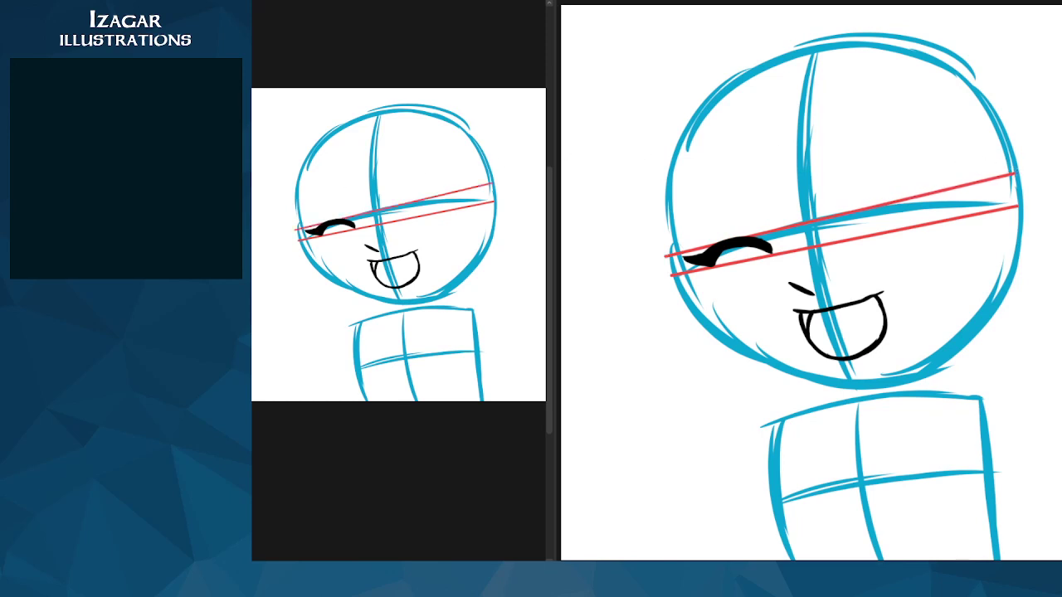
left_click_drag(888, 196, 891, 191)
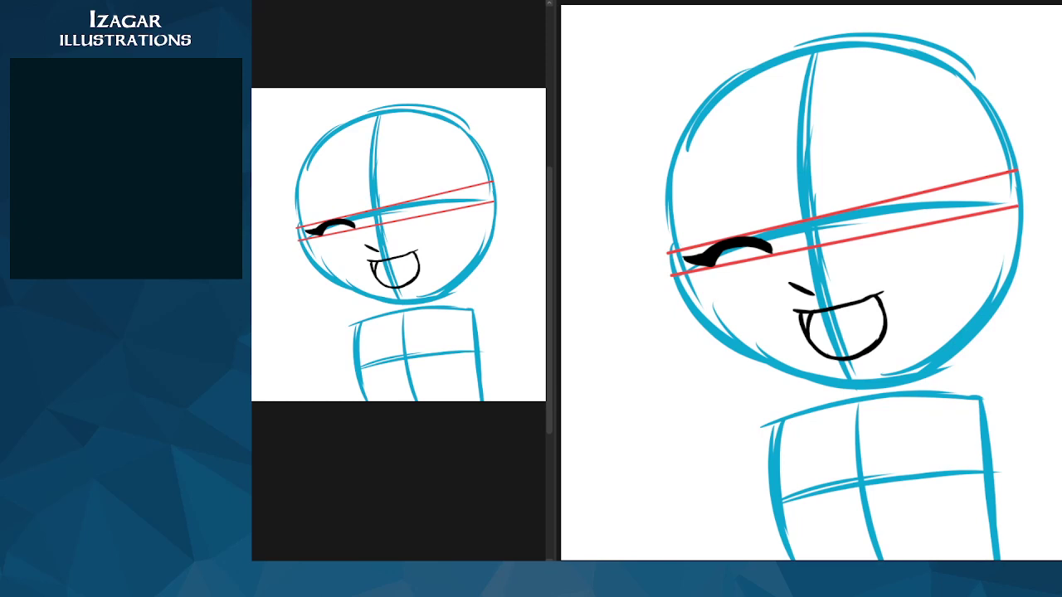
key("ctrl+t")
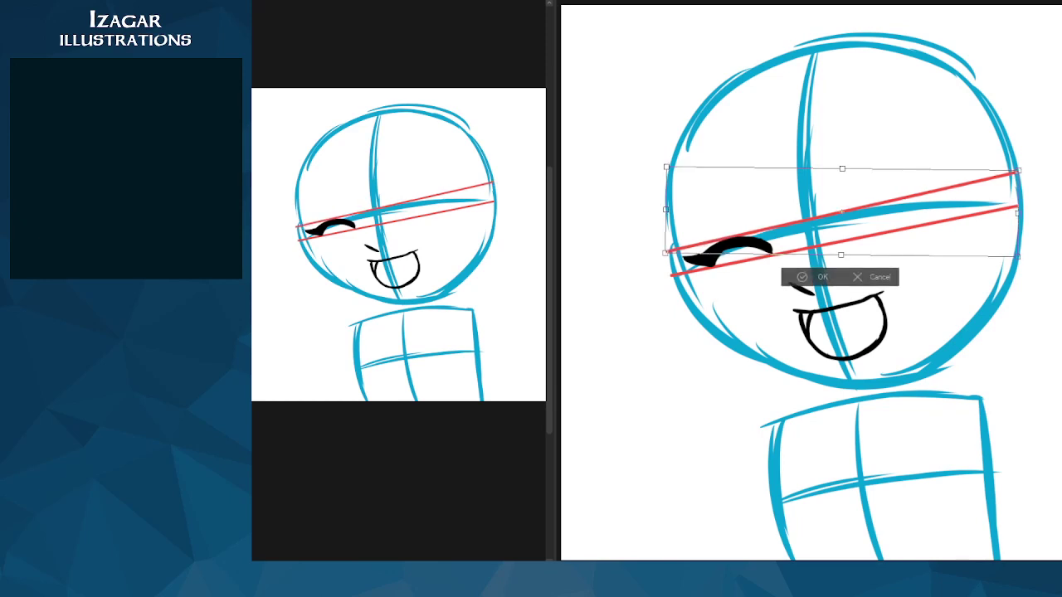
left_click(820, 278)
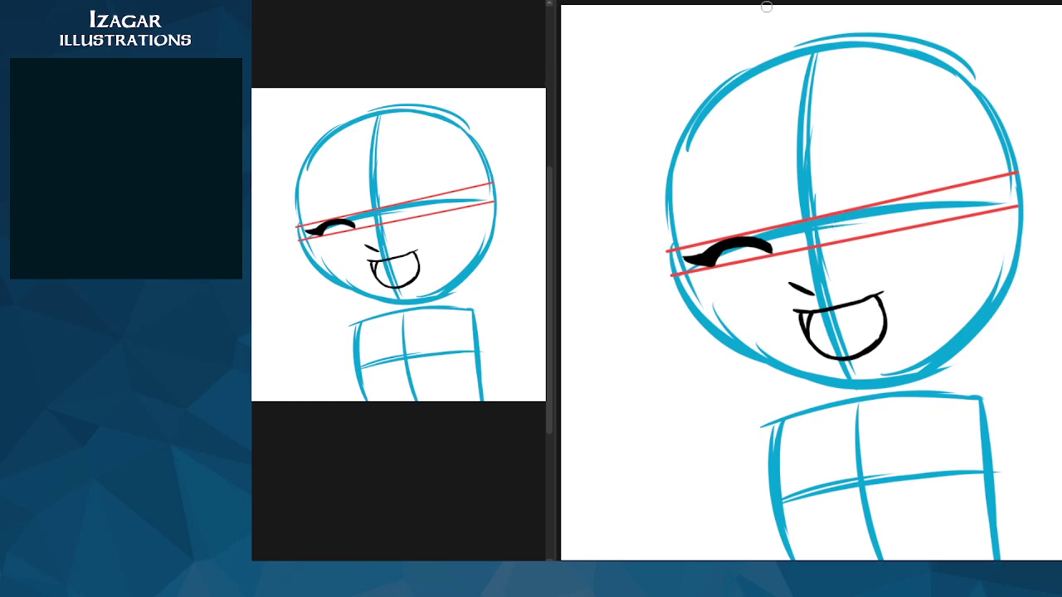
Step: Draw the right closed eye as a thick black arch with an upturned outer lash, fitted between the two red guides
mouse_move(839, 232)
left_mouse_down()
mouse_move(910, 207)
mouse_move(879, 208)
mouse_move(858, 223)
mouse_move(875, 210)
mouse_move(917, 212)
left_mouse_up()
key("ctrl+z")
key("ctrl+z")
key("ctrl+z")
key("ctrl+z")
key("ctrl+z")
mouse_move(836, 231)
left_mouse_down()
mouse_move(885, 208)
mouse_move(864, 218)
mouse_move(921, 216)
mouse_move(900, 206)
mouse_move(940, 214)
mouse_move(851, 224)
mouse_move(902, 208)
mouse_move(870, 211)
mouse_move(946, 210)
left_mouse_up()
key("ctrl+z")
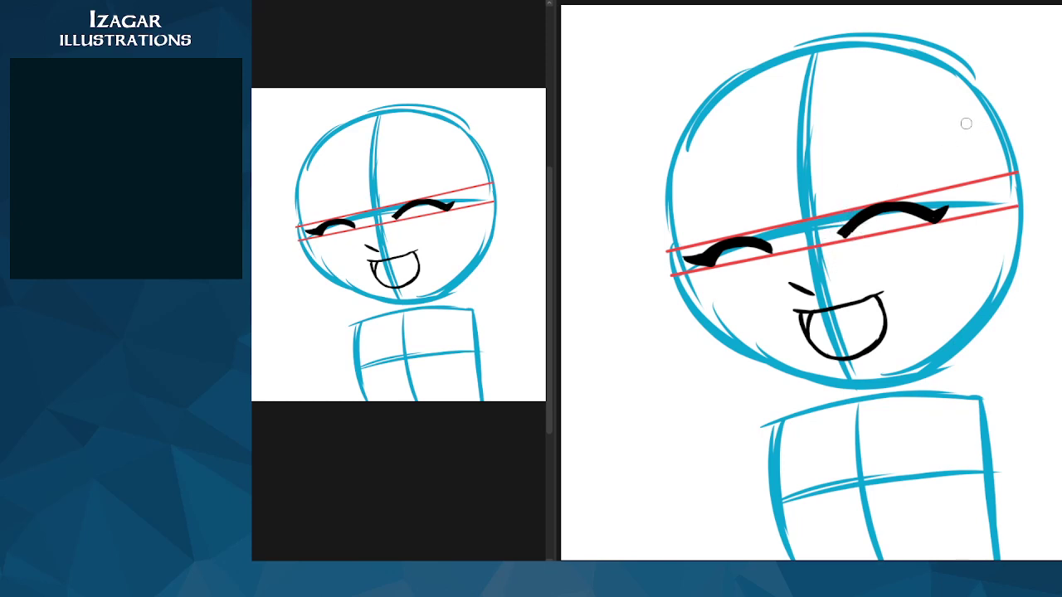
Step: Make the right closed eye slightly narrower, and shift both eyes and the red guides slightly toward the right side of the head
key("ctrl+t")
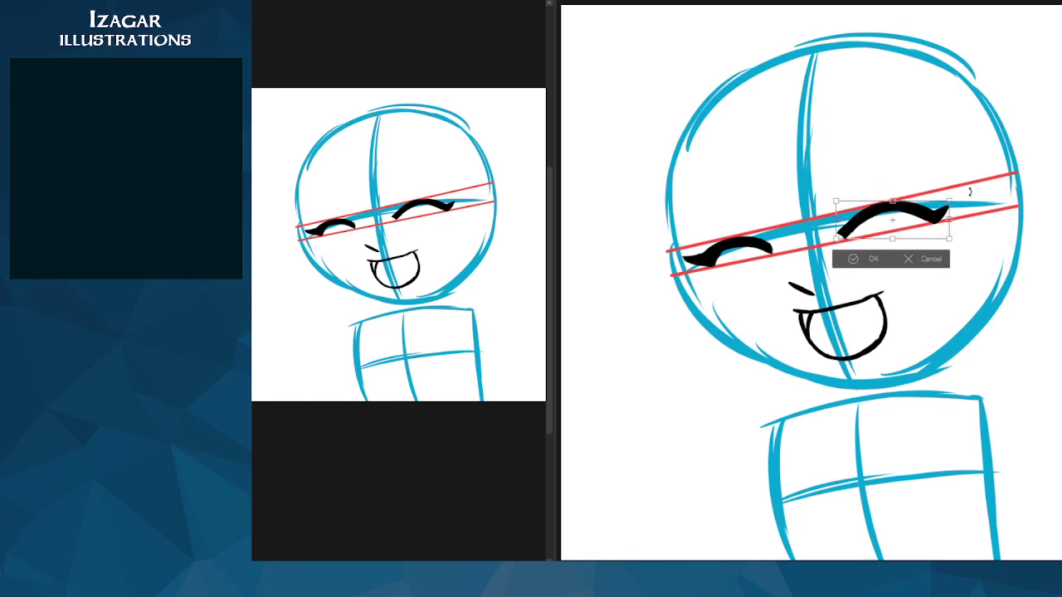
left_click_drag(946, 218, 913, 216)
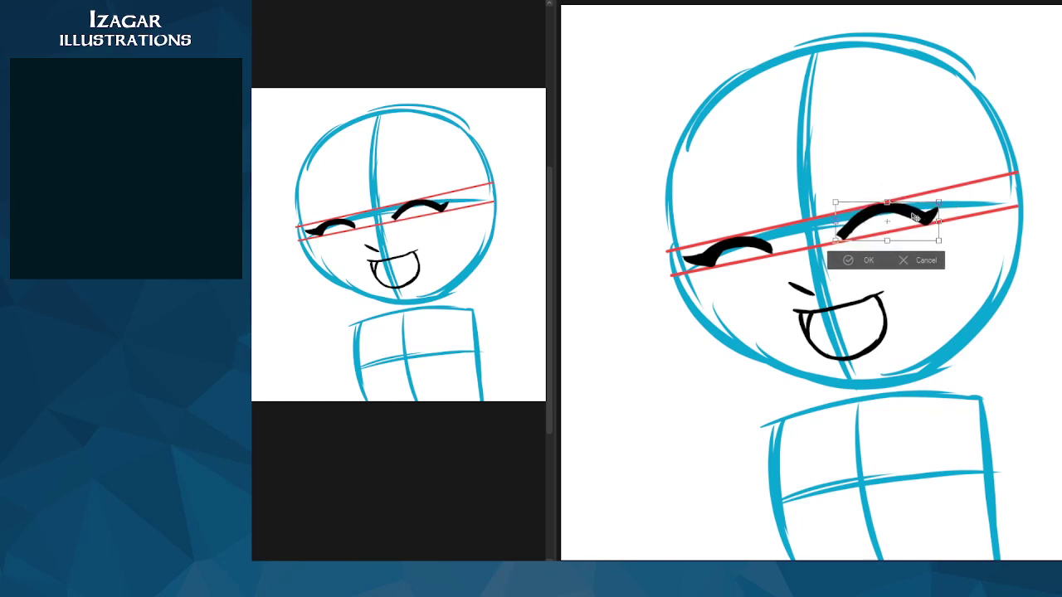
left_click(857, 259)
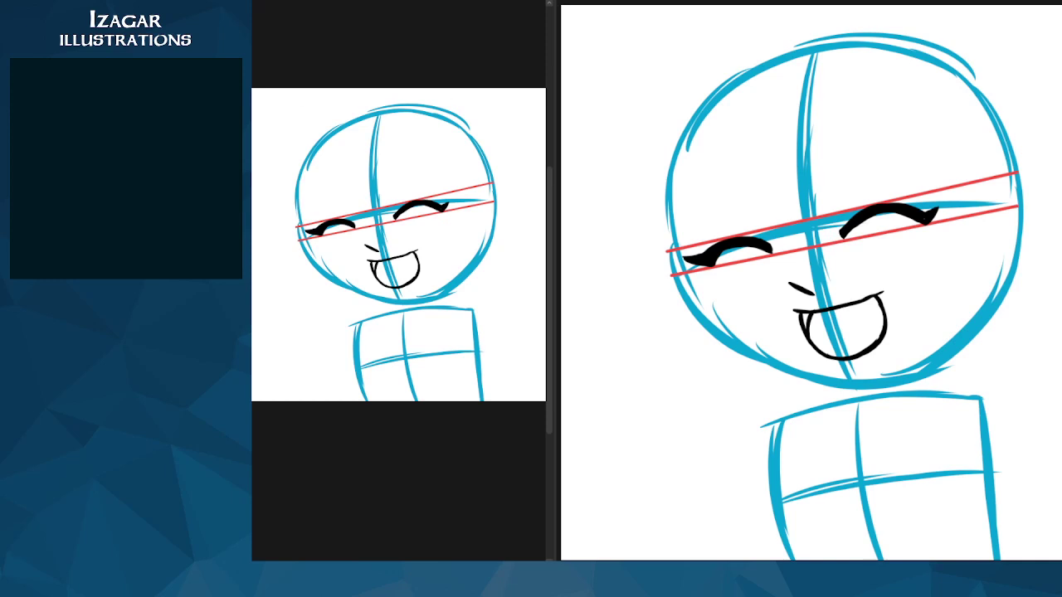
left_click_drag(910, 200, 908, 201)
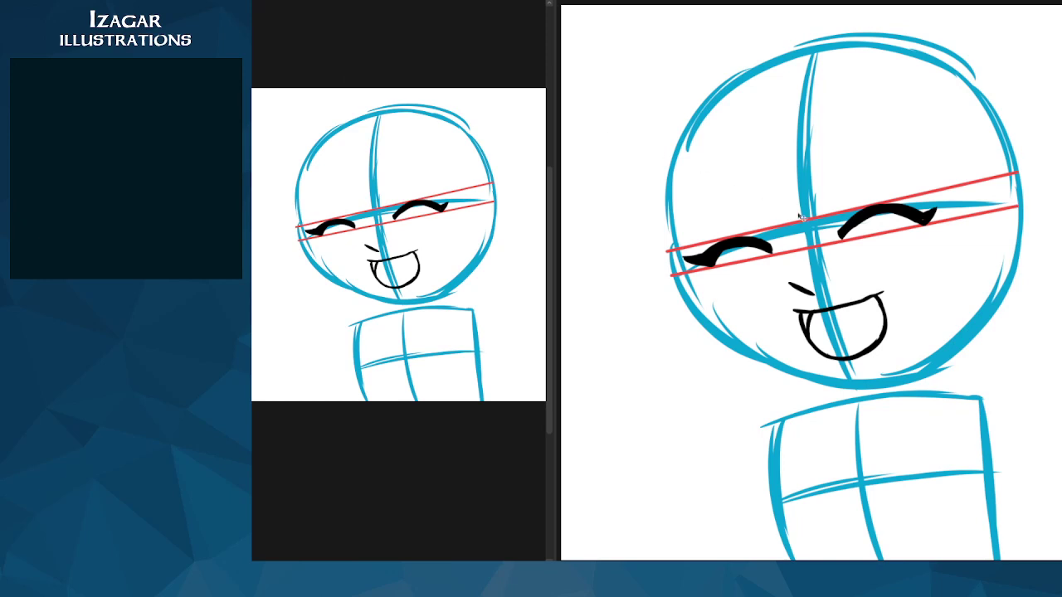
left_click_drag(799, 214, 804, 214)
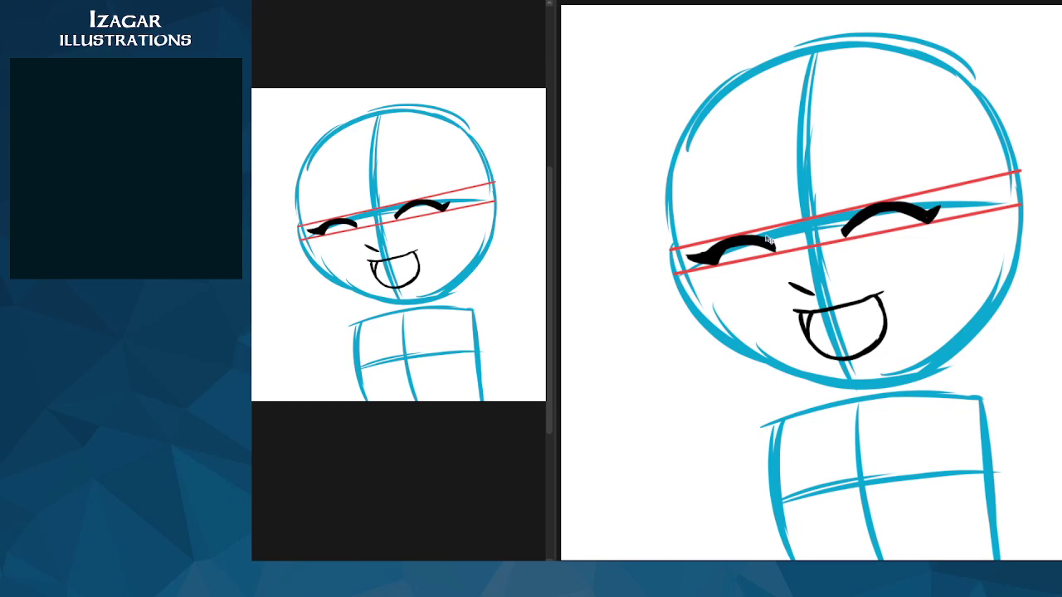
left_click_drag(799, 242, 799, 243)
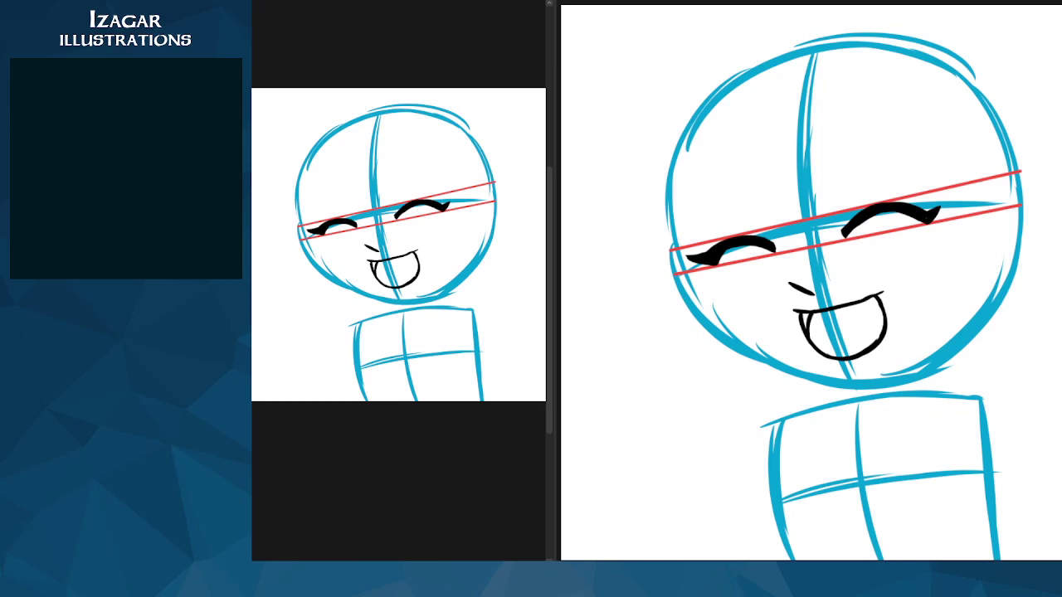
Step: Draw the black jawline from the left eye around the chin to the right cheek, and shift it slightly up and right
mouse_move(678, 244)
left_mouse_down()
mouse_move(705, 322)
mouse_move(733, 355)
left_mouse_up()
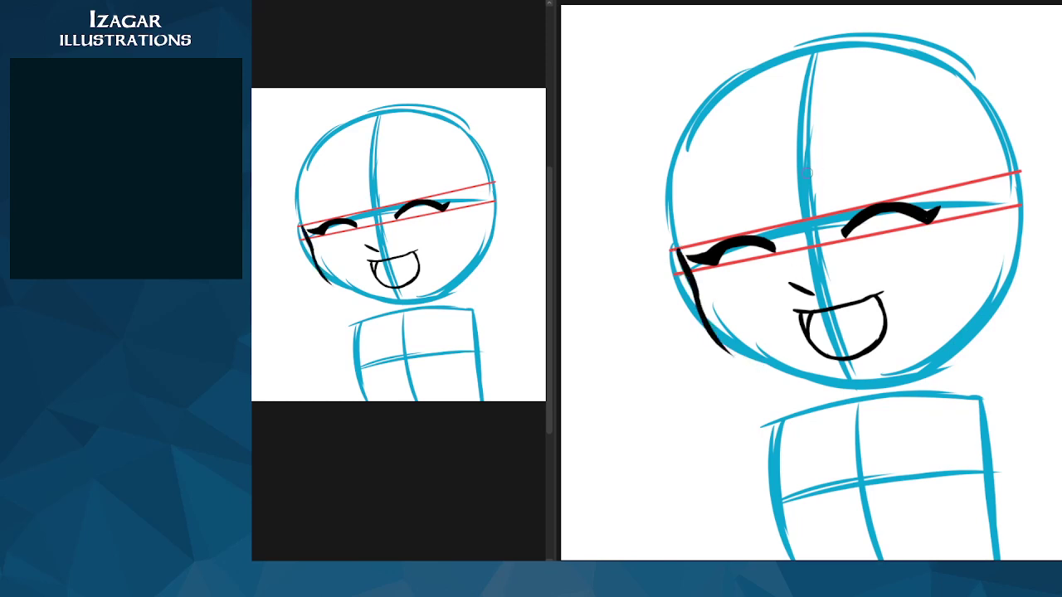
key("ctrl+z")
mouse_move(691, 279)
left_mouse_down()
mouse_move(701, 315)
mouse_move(748, 368)
left_mouse_up()
left_click_drag(710, 335, 813, 386)
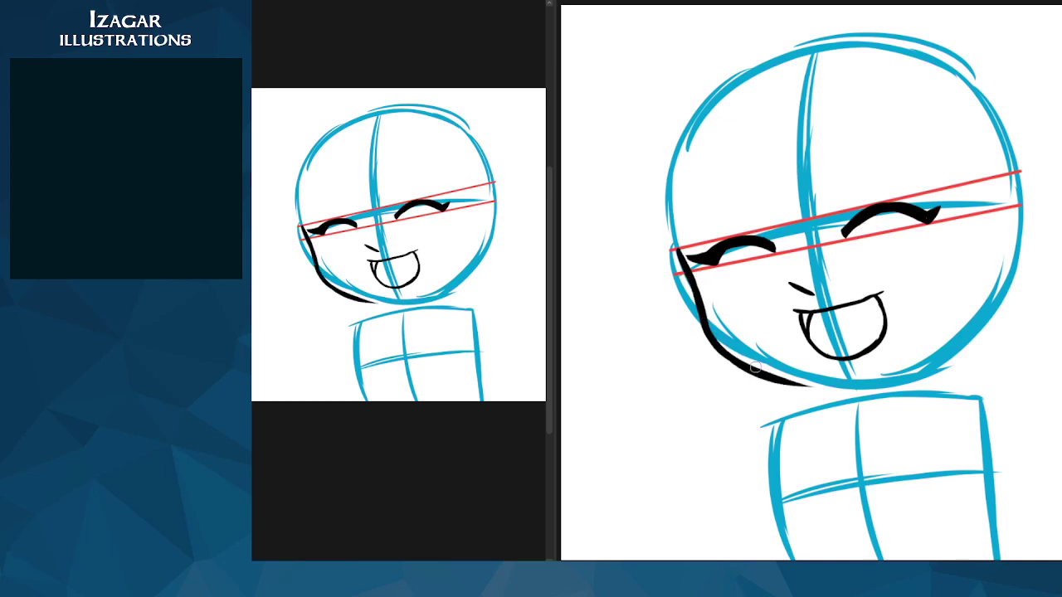
left_click_drag(750, 365, 861, 396)
mouse_move(798, 380)
left_mouse_down()
mouse_move(868, 395)
mouse_move(928, 361)
left_mouse_up()
left_click_drag(888, 390, 951, 343)
mouse_move(912, 378)
left_mouse_down()
mouse_move(967, 334)
mouse_move(982, 300)
left_mouse_up()
left_click_drag(947, 354, 988, 278)
left_click_drag(962, 331, 987, 274)
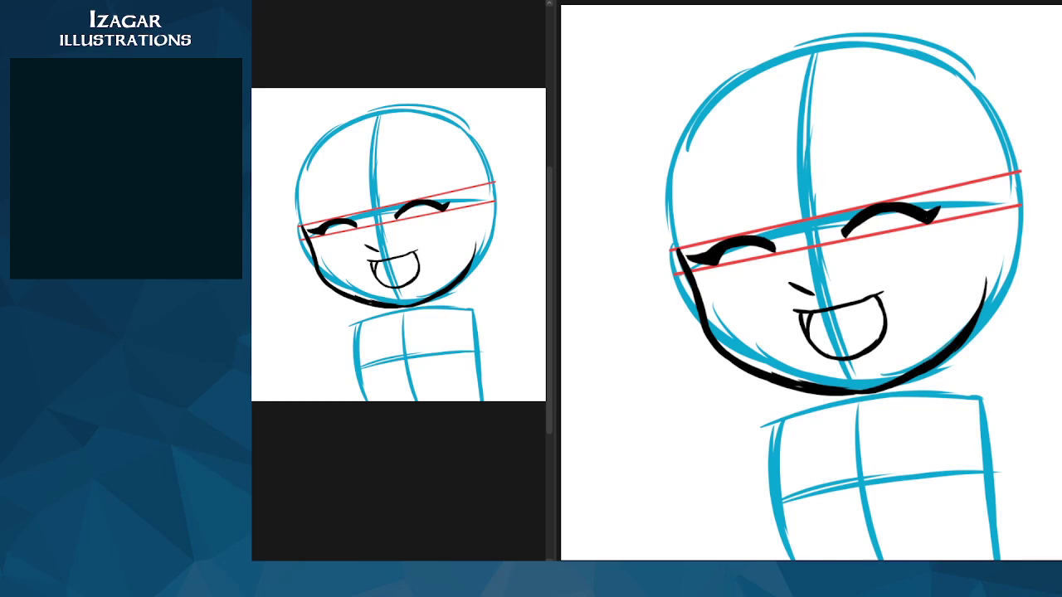
left_click_drag(872, 233, 884, 230)
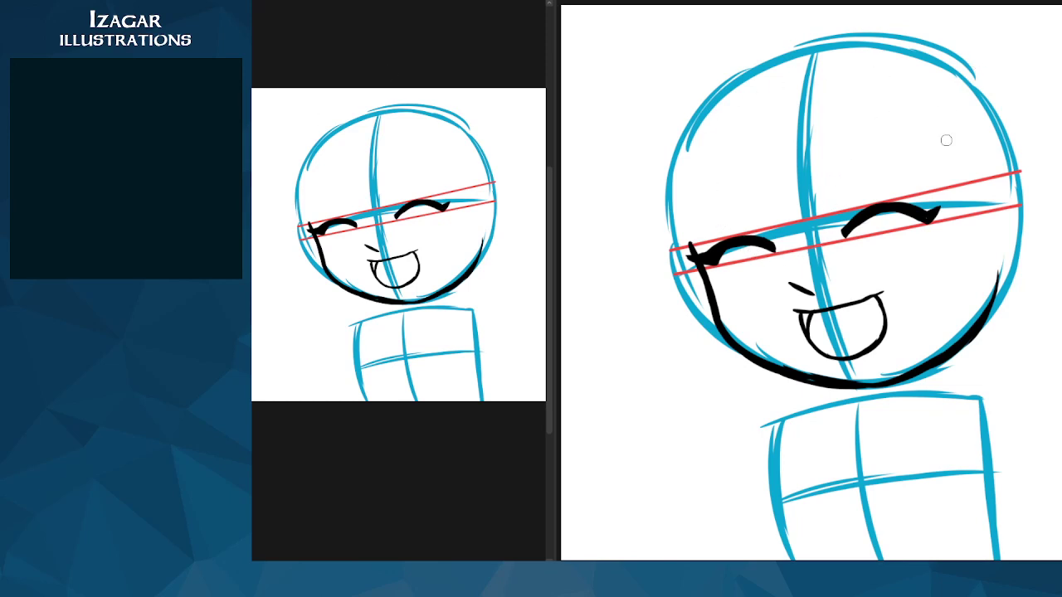
Step: Sketch short pink hair locks curving inward over both cheeks, starting from the outer corners of the eyes
mouse_move(944, 196)
left_mouse_down()
mouse_move(946, 279)
mouse_move(946, 212)
mouse_move(945, 280)
mouse_move(942, 250)
mouse_move(917, 298)
left_mouse_up()
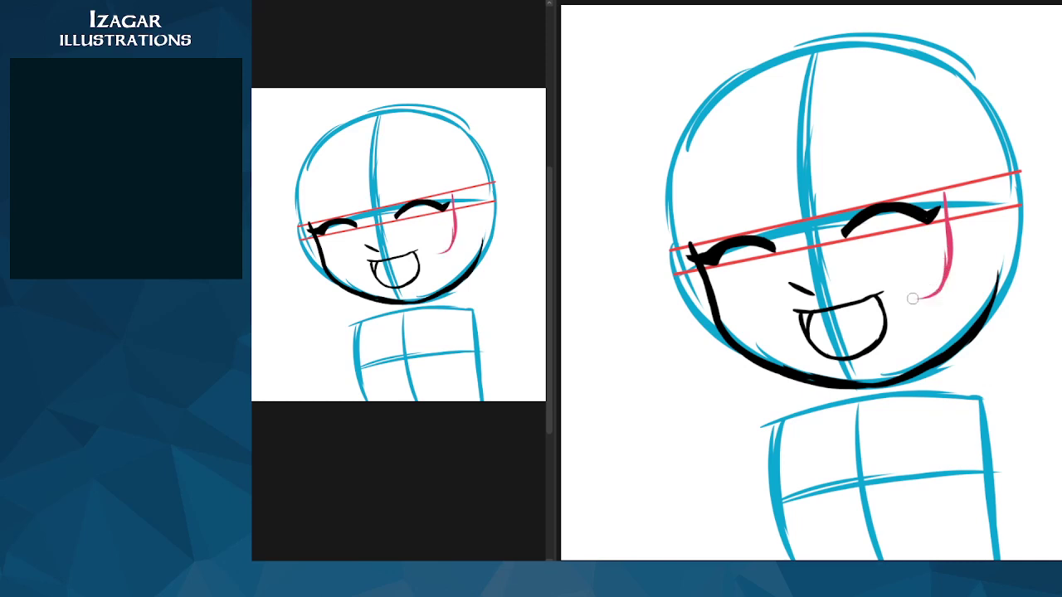
mouse_move(697, 246)
left_mouse_down()
mouse_move(742, 322)
mouse_move(759, 320)
left_mouse_up()
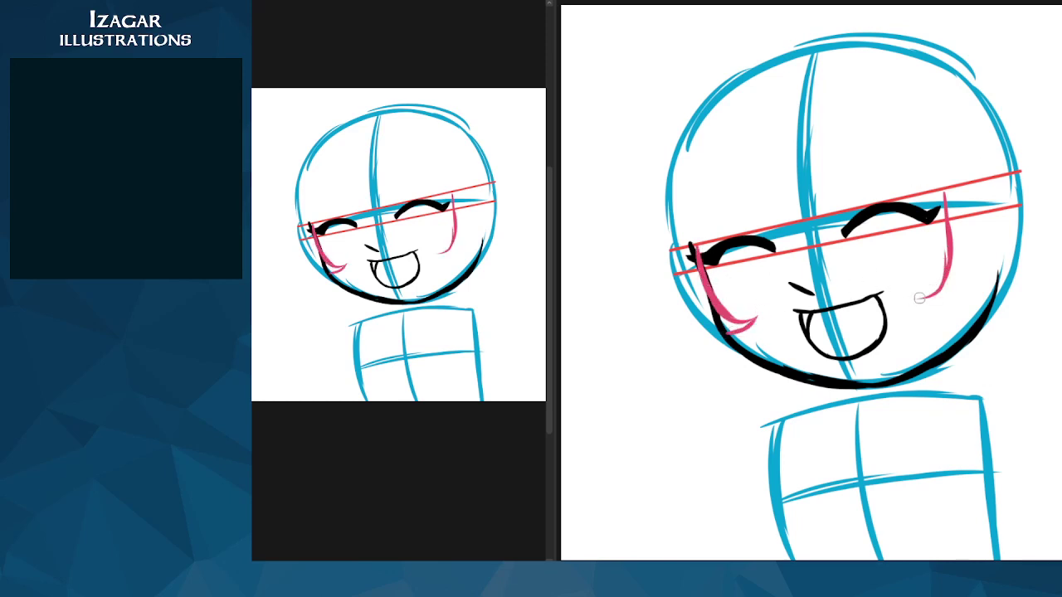
mouse_move(915, 304)
left_mouse_down()
mouse_move(942, 280)
mouse_move(915, 292)
mouse_move(956, 304)
left_mouse_up()
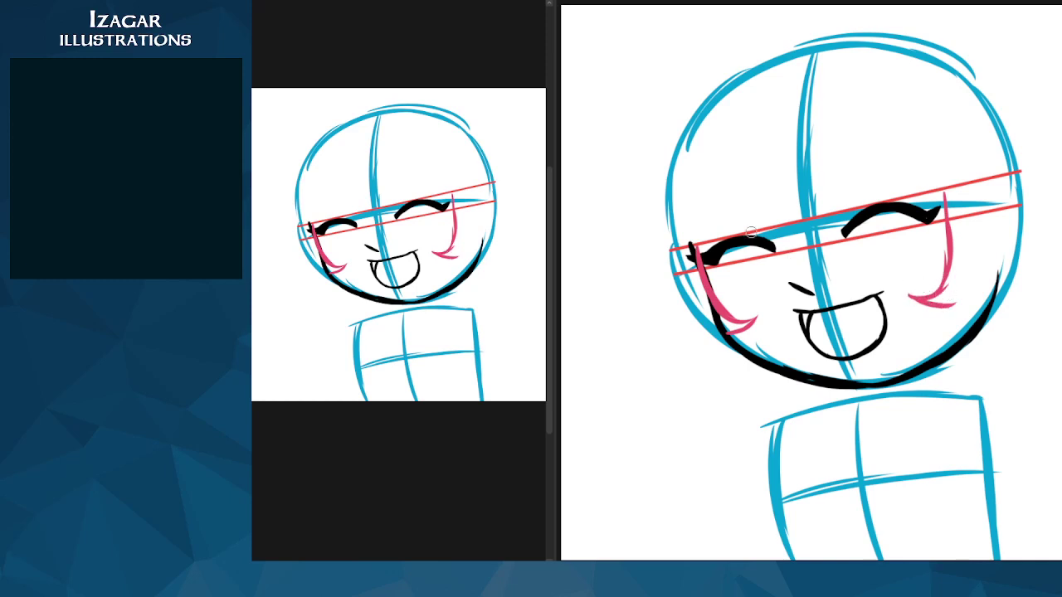
Step: Sketch a longer pink hair lock on the left side of the face, ending in pointed tips at the torso's left shoulder
left_click_drag(695, 276, 747, 403)
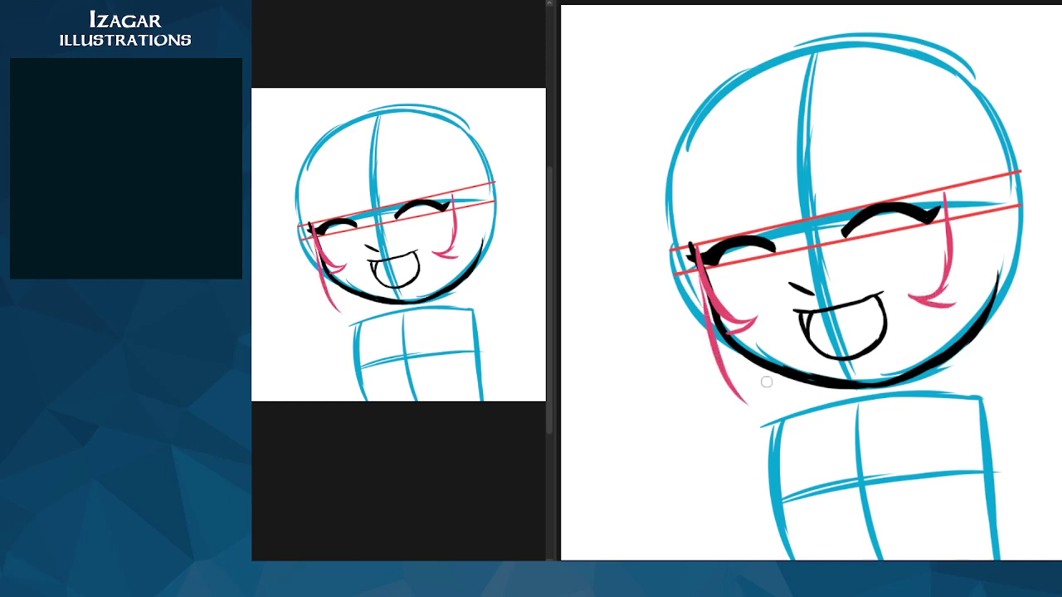
key("ctrl+z")
key("ctrl+z")
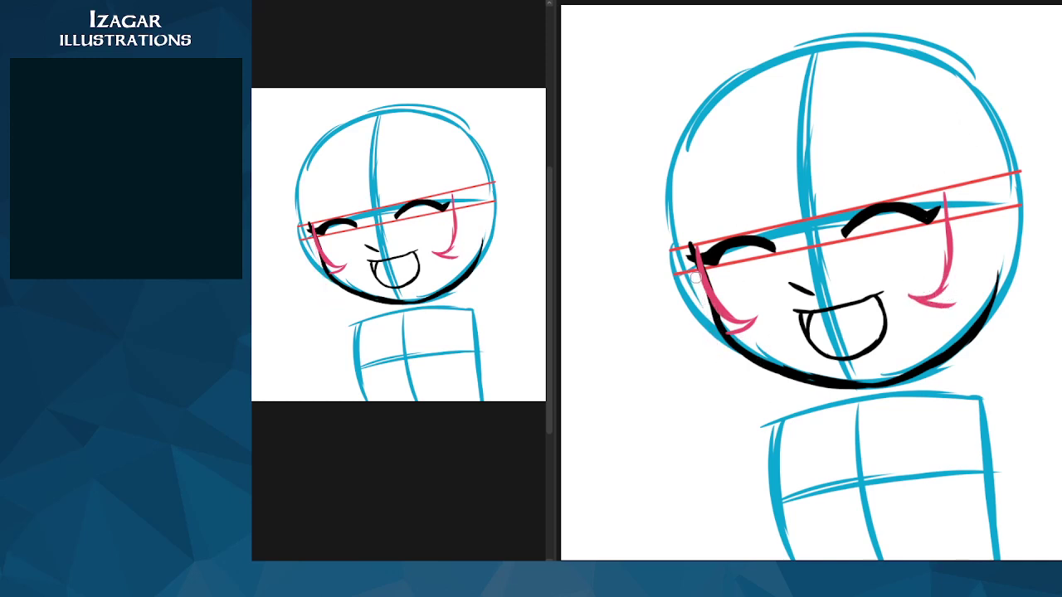
left_click_drag(696, 278, 726, 382)
mouse_move(712, 336)
left_mouse_down()
mouse_move(765, 410)
mouse_move(721, 352)
mouse_move(746, 404)
mouse_move(785, 420)
mouse_move(752, 388)
mouse_move(785, 406)
mouse_move(757, 361)
mouse_move(785, 410)
left_mouse_up()
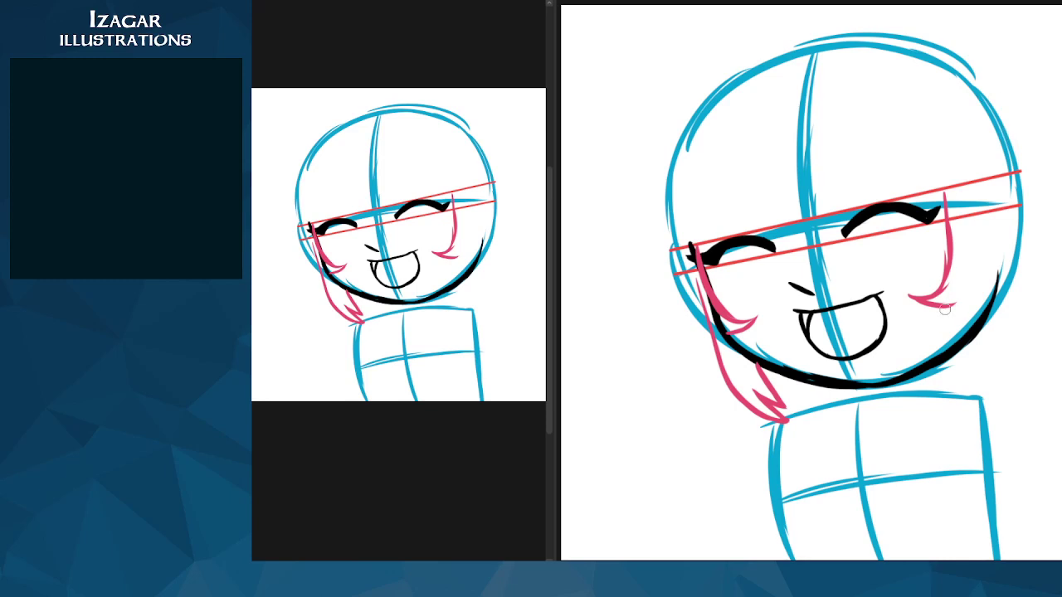
Step: Sketch the long pink hair lock on the right side of the face, with jagged tips ending just above the right shoulder
mouse_move(947, 299)
left_mouse_down()
mouse_move(954, 346)
mouse_move(948, 312)
mouse_move(948, 355)
mouse_move(948, 323)
mouse_move(925, 386)
left_mouse_up()
left_click_drag(946, 352, 914, 390)
left_click_drag(972, 181, 984, 335)
left_click_drag(974, 249, 989, 390)
mouse_move(989, 390)
left_mouse_down()
mouse_move(958, 390)
mouse_move(925, 416)
mouse_move(929, 382)
mouse_move(923, 388)
mouse_move(958, 377)
mouse_move(938, 386)
mouse_move(950, 376)
mouse_move(929, 410)
left_mouse_up()
key("ctrl+z")
left_click_drag(975, 333, 937, 410)
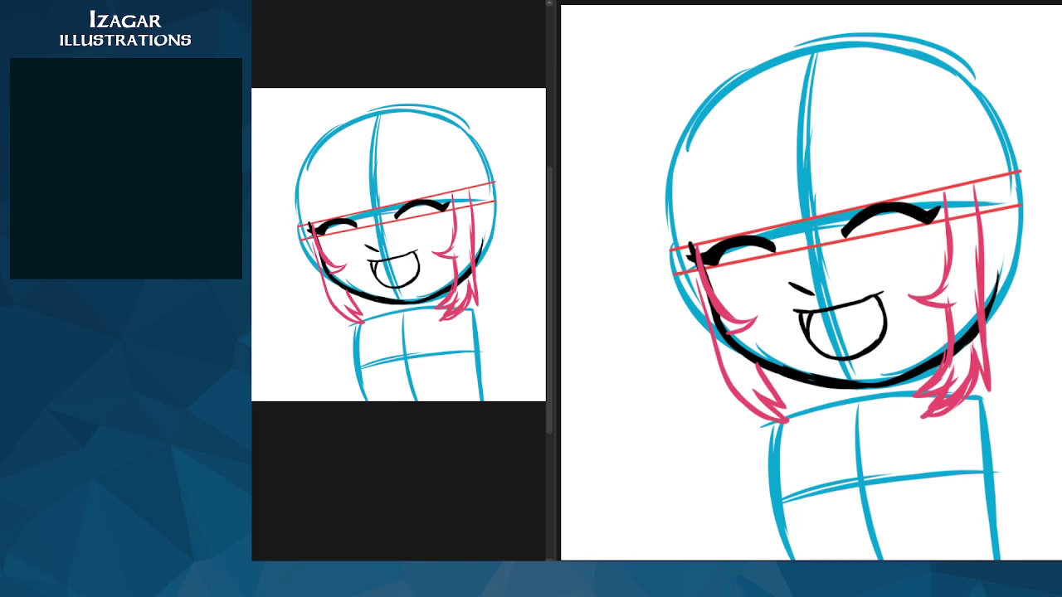
Step: Draw a pink fringe lock curving from the upper left of the head to a pointed tip between the eyes
mouse_move(711, 129)
left_mouse_down()
mouse_move(736, 202)
mouse_move(800, 240)
left_mouse_up()
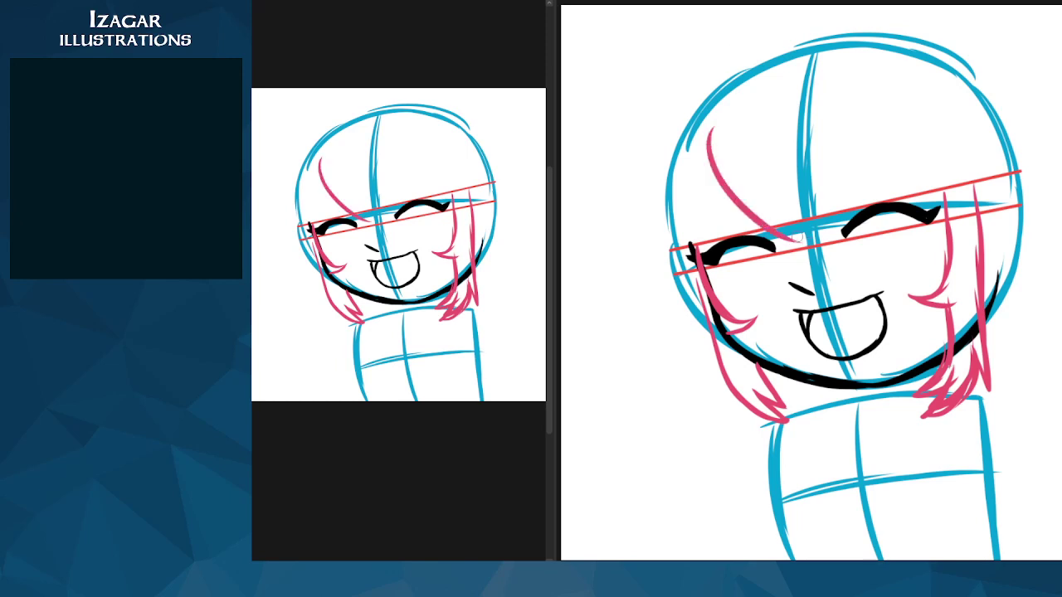
key("ctrl+z")
mouse_move(711, 109)
left_mouse_down()
mouse_move(762, 229)
mouse_move(792, 243)
mouse_move(769, 207)
left_mouse_up()
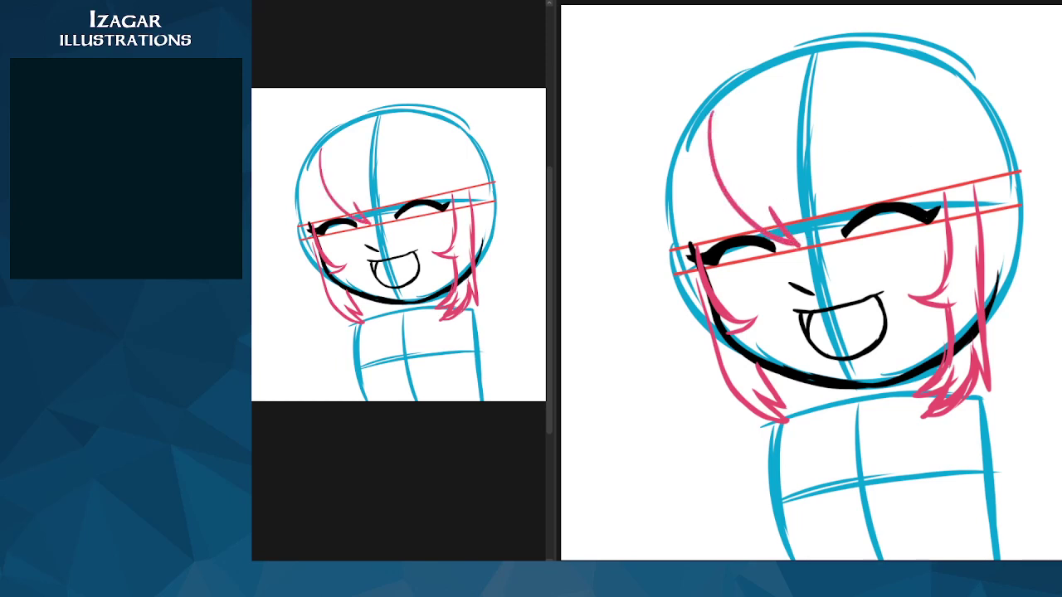
Step: Fade the two red eye guides to a pale tint, and draw a long pink fringe edge sweeping across the forehead to the right eye
key("Delete")
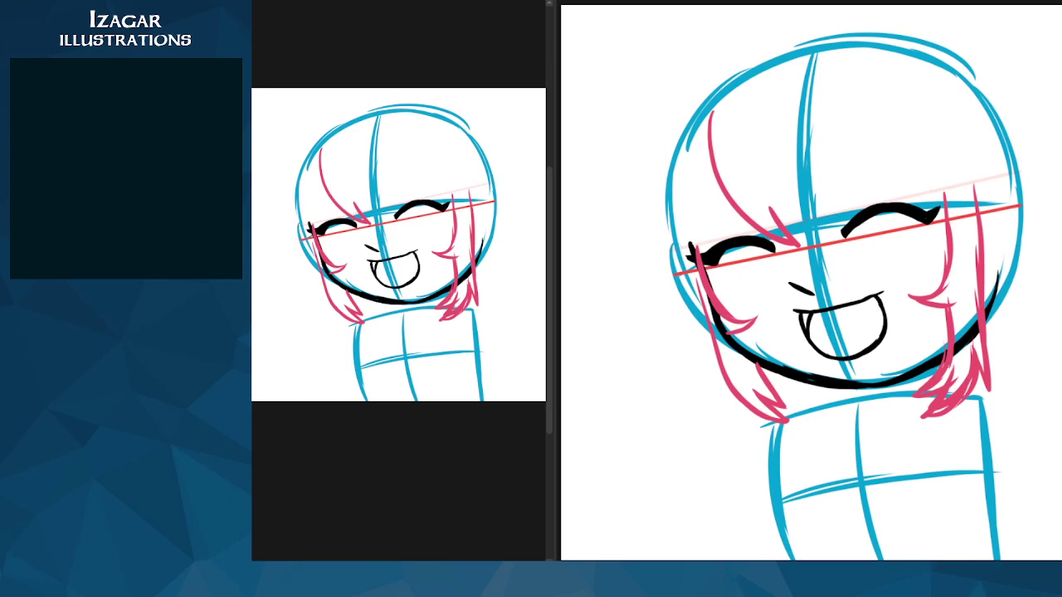
key("ctrl+z")
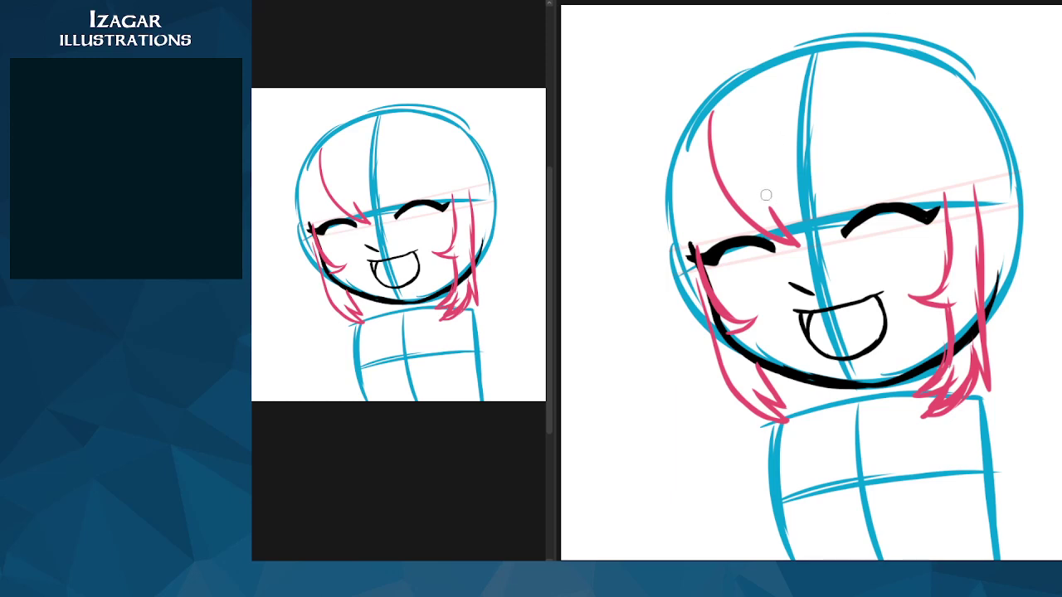
left_click_drag(754, 188, 871, 210)
key("ctrl+z")
left_click_drag(753, 186, 880, 210)
left_click_drag(790, 205, 925, 211)
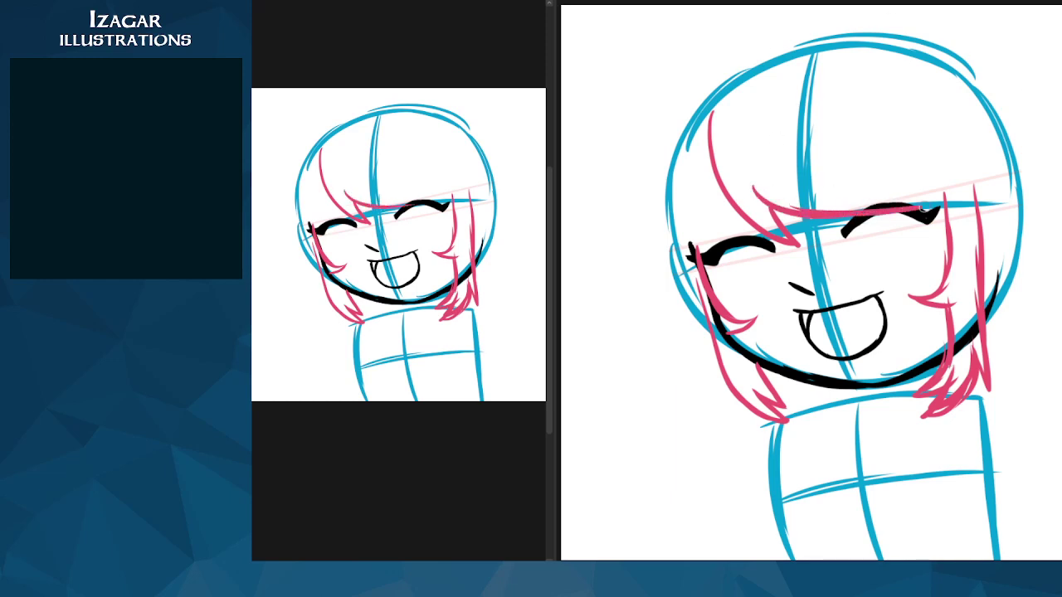
left_click_drag(850, 206, 938, 208)
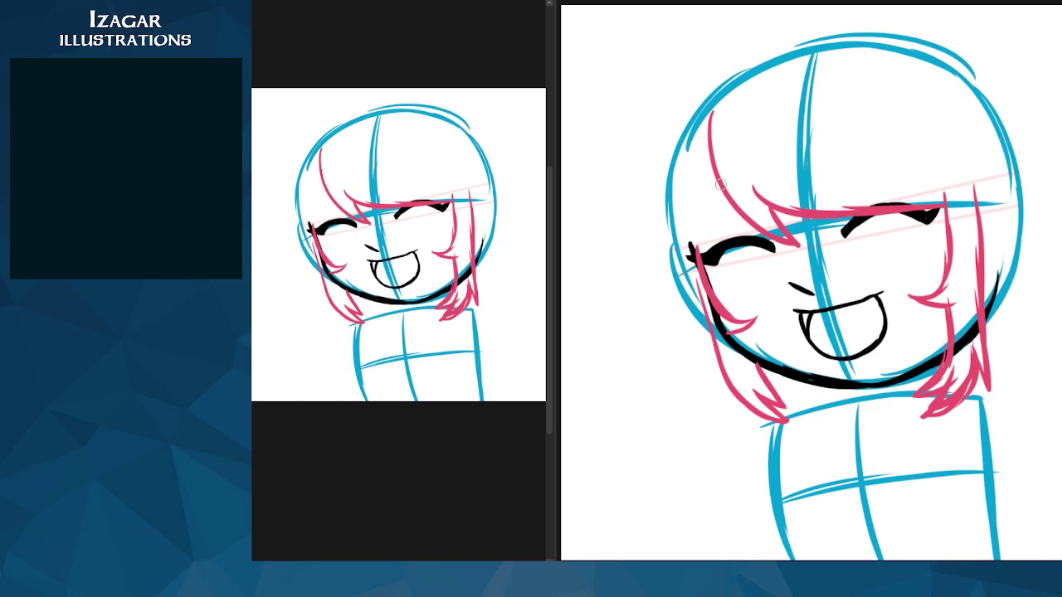
Step: Connect the left fringe lock to the outer corner of the left eye with a short curved pink hair strand
left_click_drag(722, 192, 696, 259)
key("ctrl+z")
key("ctrl+z")
left_click_drag(723, 191, 695, 254)
key("ctrl+z")
key("ctrl+z")
left_click_drag(725, 193, 704, 249)
left_click_drag(724, 192, 695, 258)
Step: Draw the fringe's upper outline in pink, arching from the upper left over the crown to a point at the upper right that hooks back
mouse_move(715, 86)
left_mouse_down()
mouse_move(759, 65)
mouse_move(824, 74)
left_mouse_up()
left_click_drag(735, 69, 863, 93)
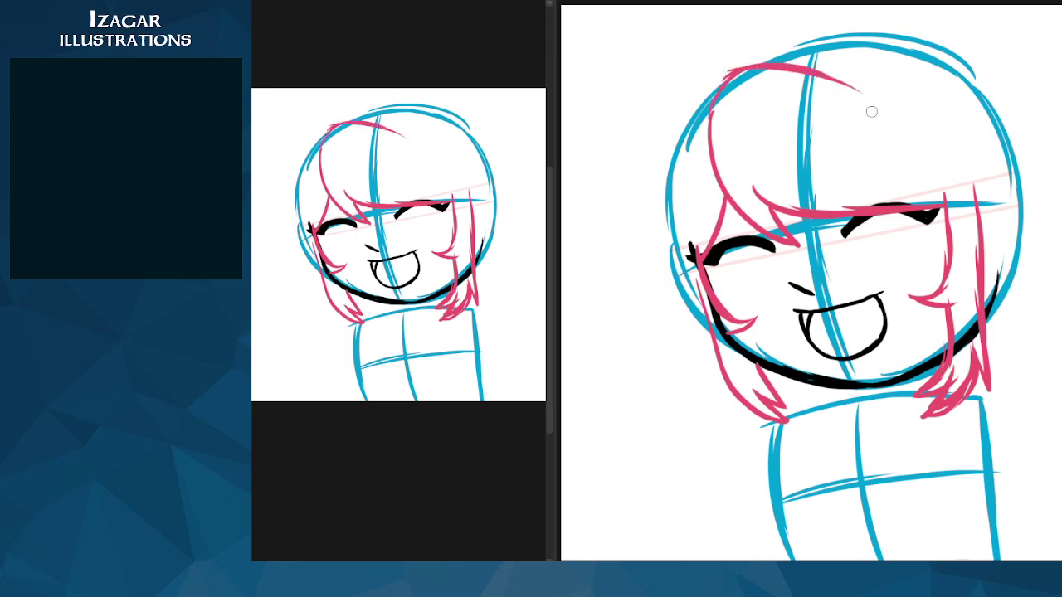
key("ctrl+z")
key("ctrl+z")
key("ctrl+z")
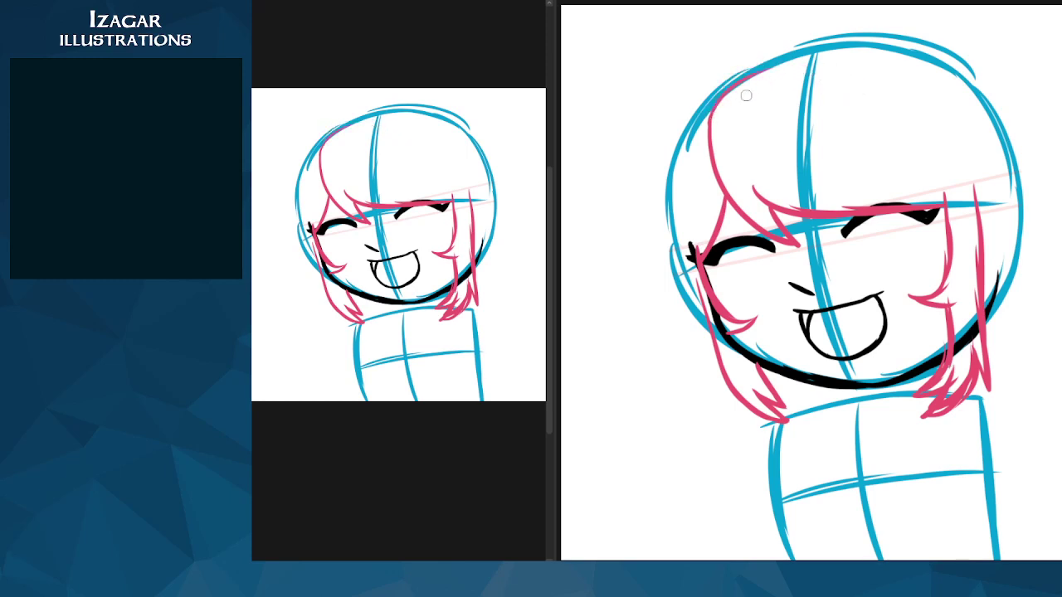
mouse_move(720, 88)
left_mouse_down()
mouse_move(779, 73)
mouse_move(734, 79)
mouse_move(846, 93)
left_mouse_up()
left_click_drag(817, 73, 951, 111)
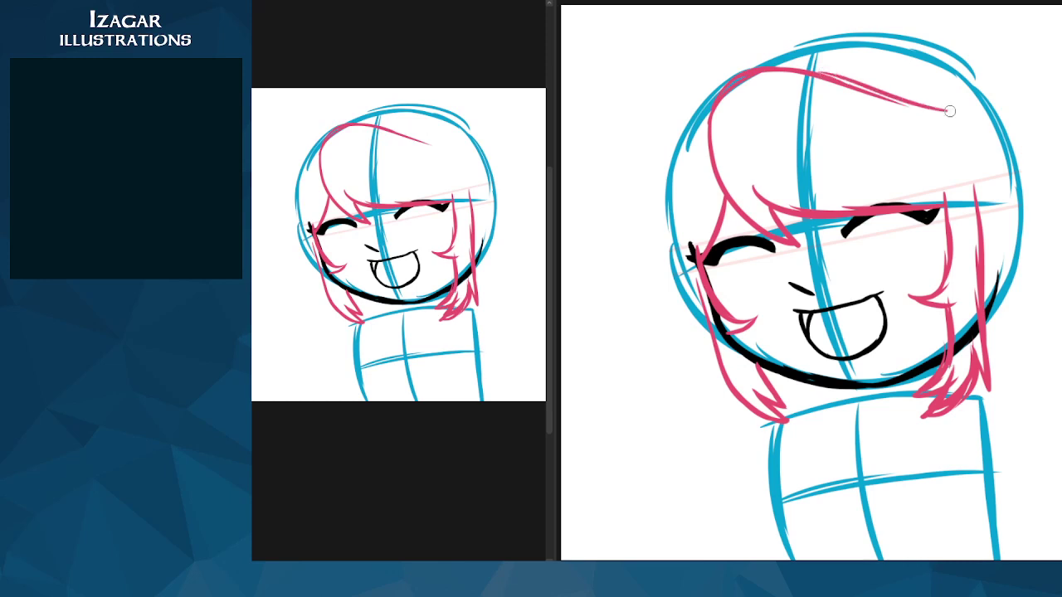
left_click_drag(874, 93, 984, 122)
left_click_drag(982, 122, 910, 133)
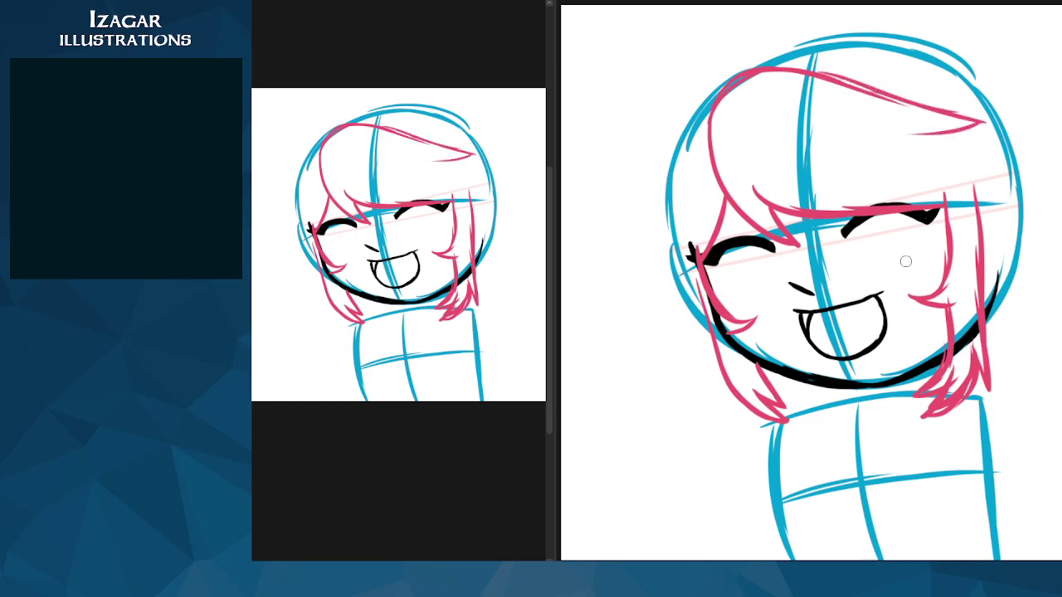
Step: Undo the pink strokes of the fringe's upper outline across the crown
key("ctrl+z")
key("ctrl+z")
key("ctrl+z")
key("ctrl+z")
key("ctrl+z")
key("ctrl+z")
key("ctrl+z")
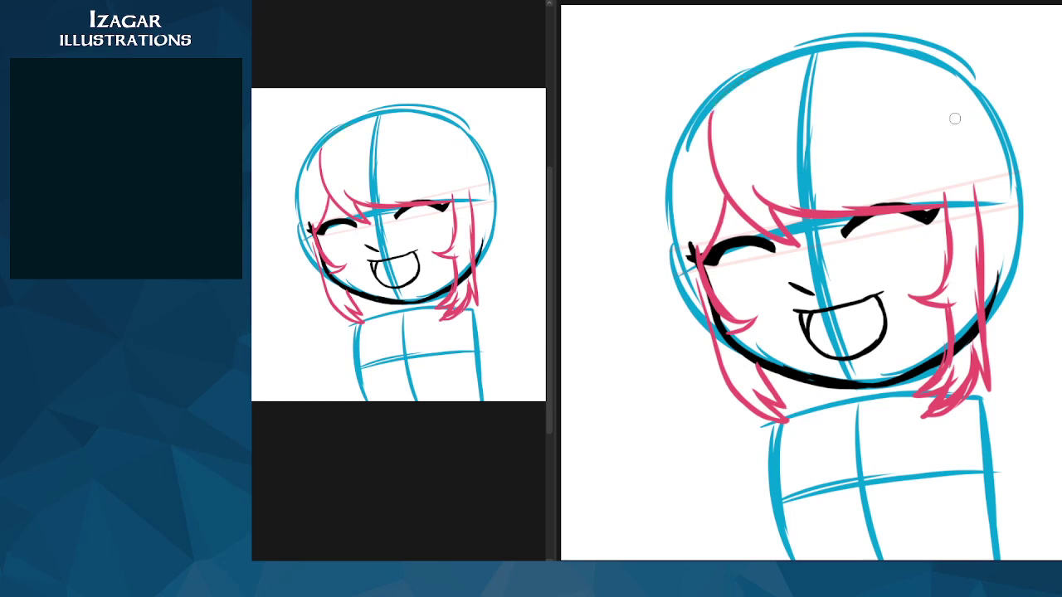
Step: Draw a pink fringe curve from the crown down the right side of the forehead to just above the right eye
left_click_drag(899, 94, 951, 154)
key("ctrl+z")
left_click_drag(859, 76, 941, 155)
left_click_drag(912, 117, 950, 169)
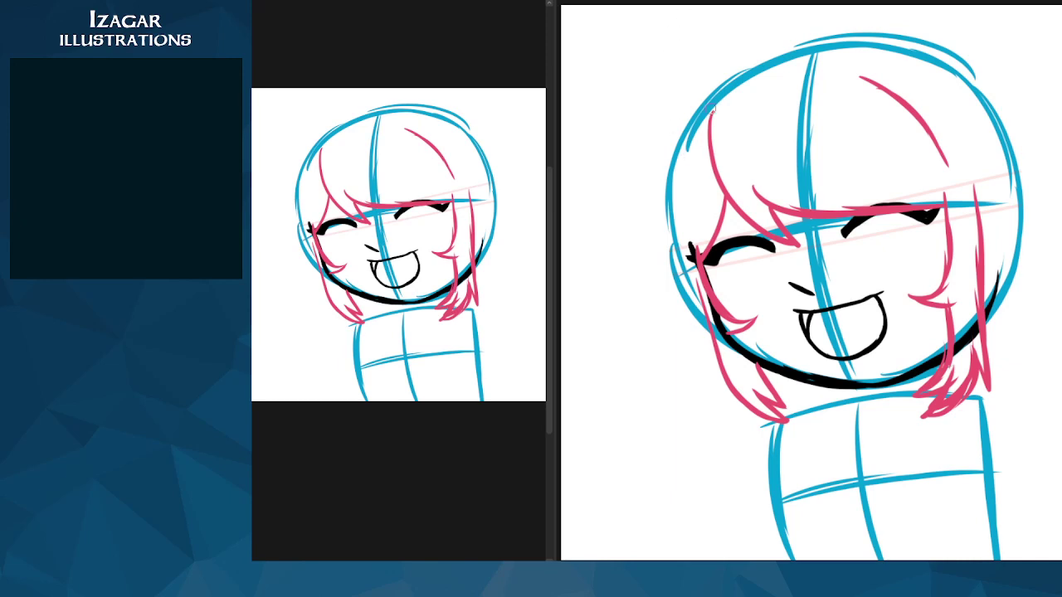
Step: Trace the hair's outer outline in pink up the left side of the head and over the crown
mouse_move(711, 103)
left_mouse_down()
mouse_move(682, 154)
mouse_move(681, 250)
left_mouse_up()
mouse_move(676, 181)
left_mouse_down()
mouse_move(773, 67)
mouse_move(689, 123)
mouse_move(855, 39)
mouse_move(753, 82)
mouse_move(785, 56)
mouse_move(875, 52)
mouse_move(769, 59)
mouse_move(922, 50)
left_mouse_up()
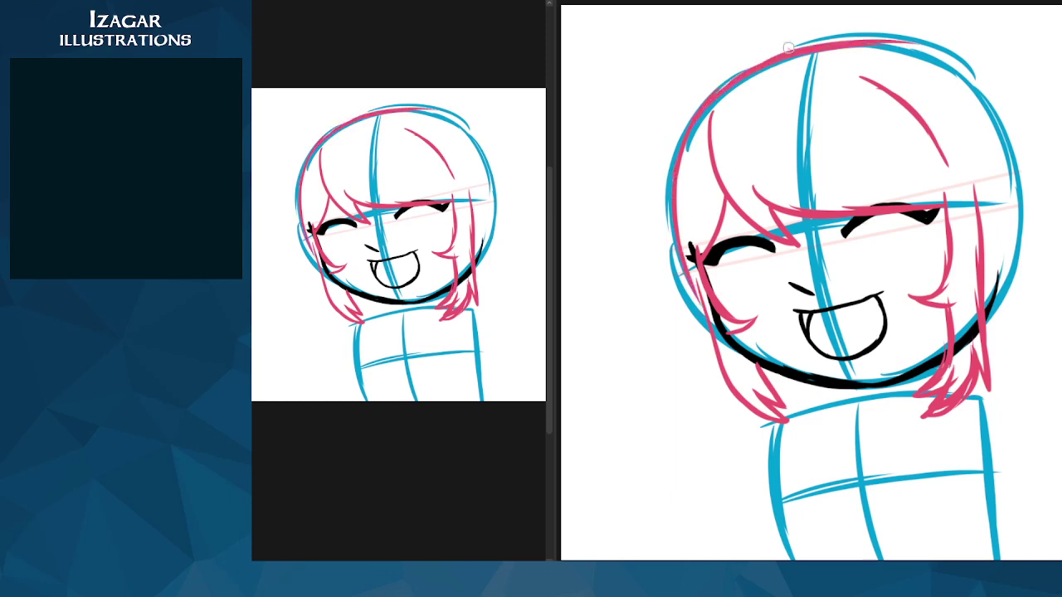
left_click_drag(788, 48, 954, 62)
left_click_drag(862, 44, 989, 90)
left_click_drag(909, 46, 1009, 114)
left_click_drag(965, 66, 1017, 159)
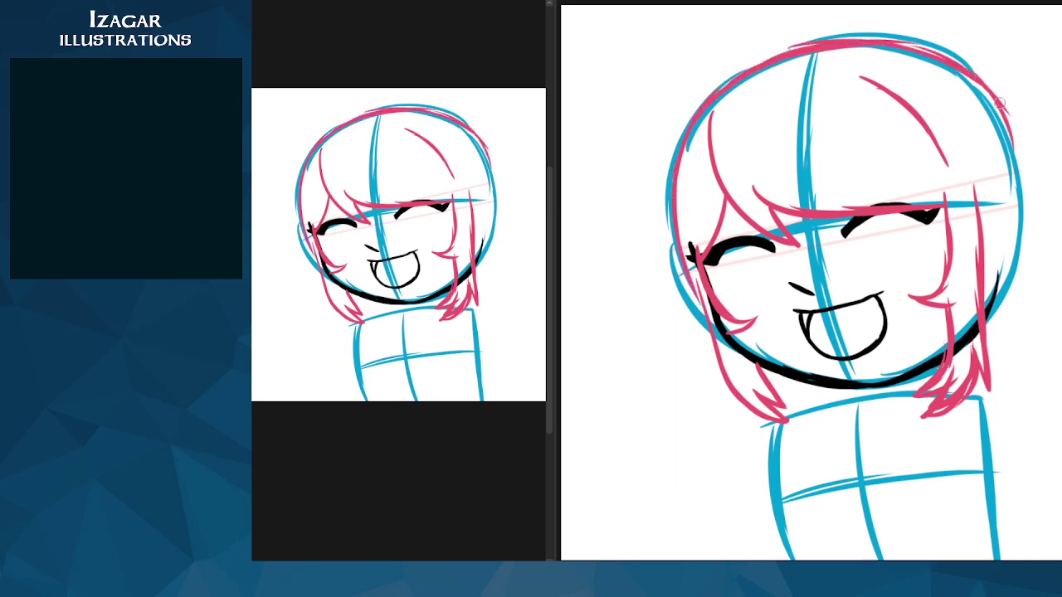
key("ctrl+z")
key("ctrl+z")
Step: Extend the pink hair outline from the crown down the right side of the head to the cheek
mouse_move(898, 45)
left_mouse_down()
mouse_move(968, 95)
mouse_move(963, 73)
mouse_move(1007, 146)
left_mouse_up()
left_click_drag(991, 105, 1020, 208)
left_click_drag(1007, 141, 1013, 264)
mouse_move(1003, 173)
left_mouse_down()
mouse_move(1011, 265)
mouse_move(1012, 180)
mouse_move(1004, 296)
mouse_move(1013, 219)
mouse_move(990, 322)
left_mouse_up()
left_click_drag(1013, 219, 979, 324)
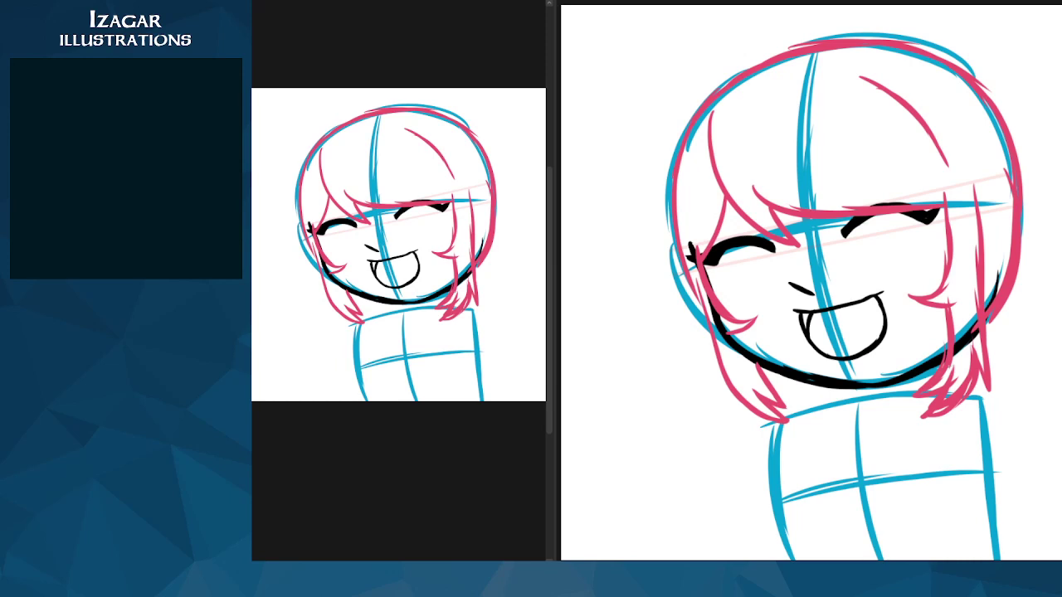
key("ctrl+z")
key("ctrl+y")
key("ctrl+z")
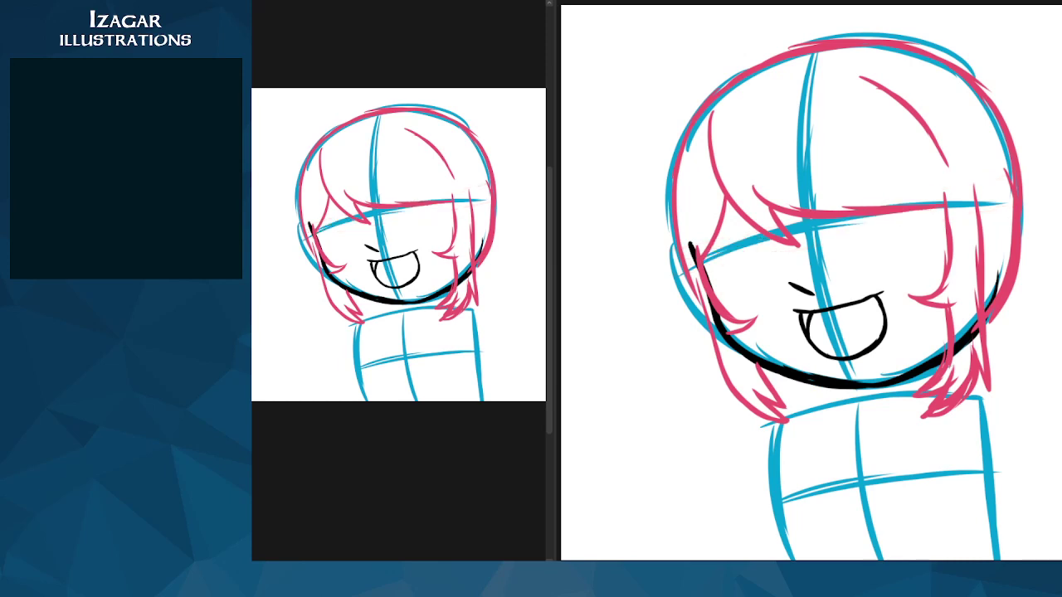
key("ctrl+y")
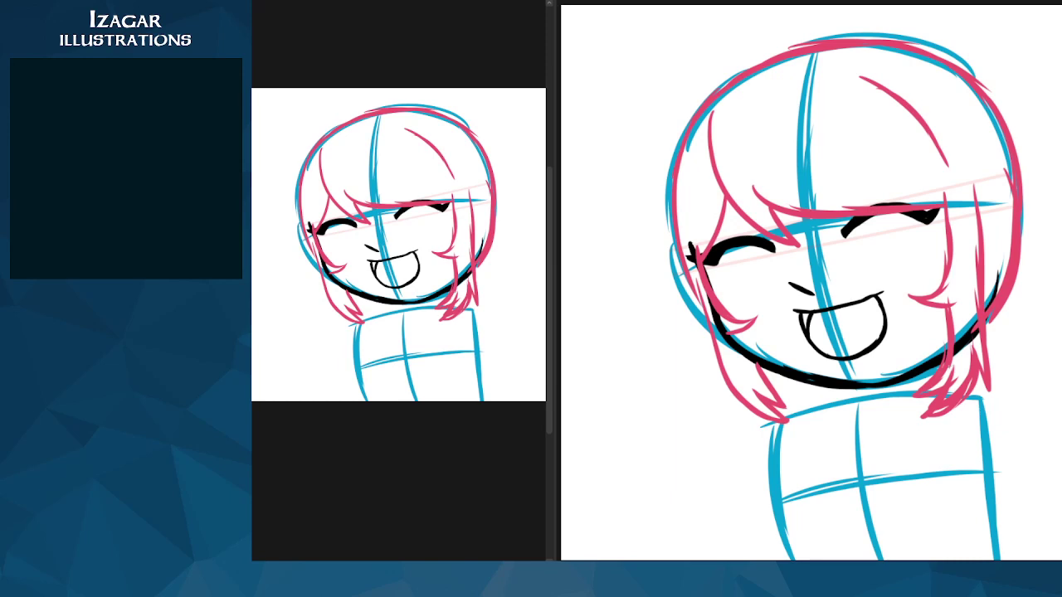
Step: Draw long pointed elf ears in black on both sides of the head, the left one smaller
left_click_drag(980, 208, 1060, 186)
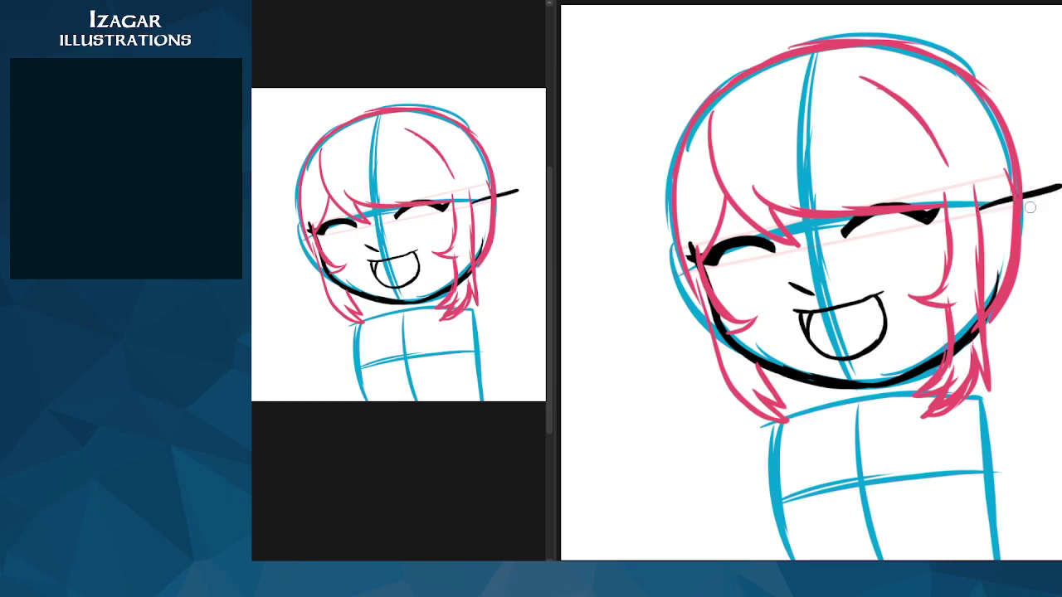
key("ctrl+z")
mouse_move(979, 213)
left_mouse_down()
mouse_move(1009, 199)
mouse_move(1057, 211)
mouse_move(987, 286)
left_mouse_up()
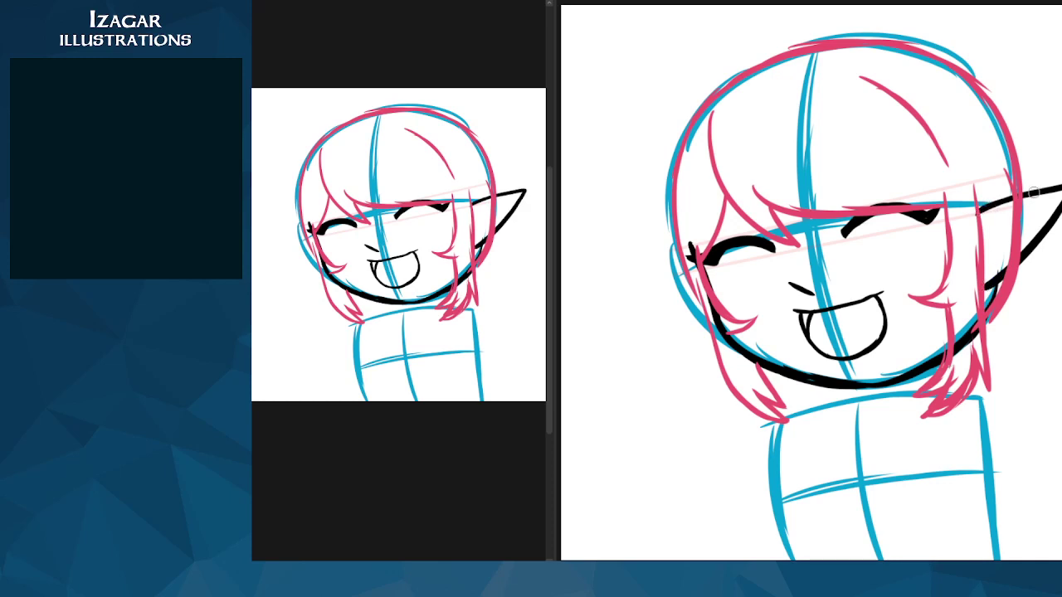
mouse_move(685, 262)
left_mouse_down()
mouse_move(623, 284)
mouse_move(706, 327)
left_mouse_up()
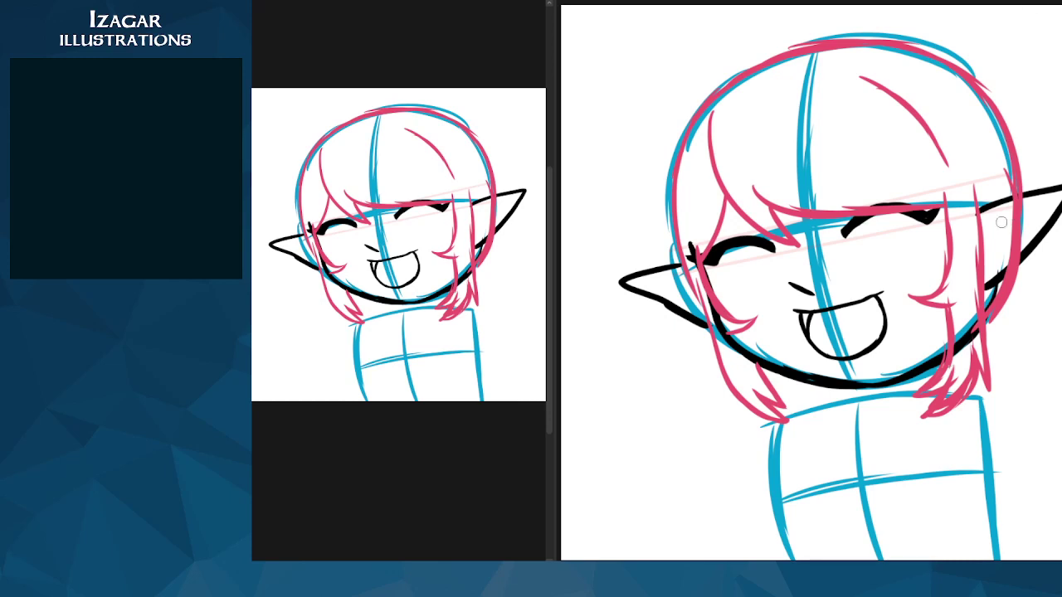
Step: Add inner-ear contours and short shading ticks in black inside both pointed ears
mouse_move(989, 222)
left_mouse_down()
mouse_move(1044, 201)
mouse_move(1006, 215)
mouse_move(1022, 224)
mouse_move(1013, 216)
mouse_move(1051, 206)
left_mouse_up()
mouse_move(987, 253)
left_mouse_down()
mouse_move(1000, 257)
mouse_move(990, 266)
left_mouse_up()
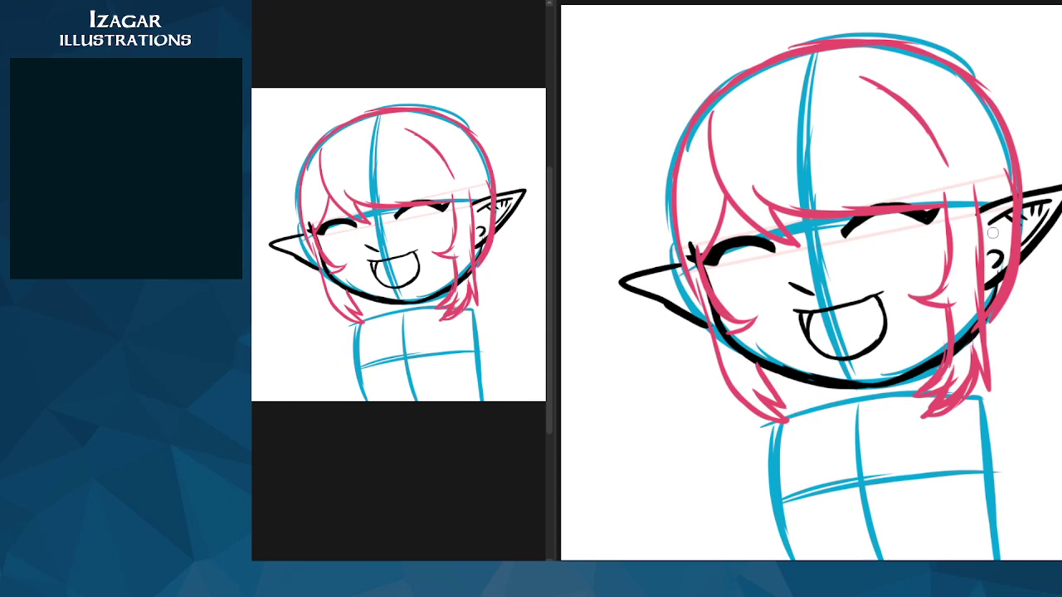
left_click_drag(996, 222, 987, 253)
mouse_move(649, 282)
left_mouse_down()
mouse_move(690, 277)
mouse_move(703, 309)
left_mouse_up()
key("ctrl+z")
left_click_drag(655, 281, 669, 285)
key("ctrl+z")
mouse_move(672, 279)
left_mouse_down()
mouse_move(686, 290)
mouse_move(649, 284)
left_mouse_up()
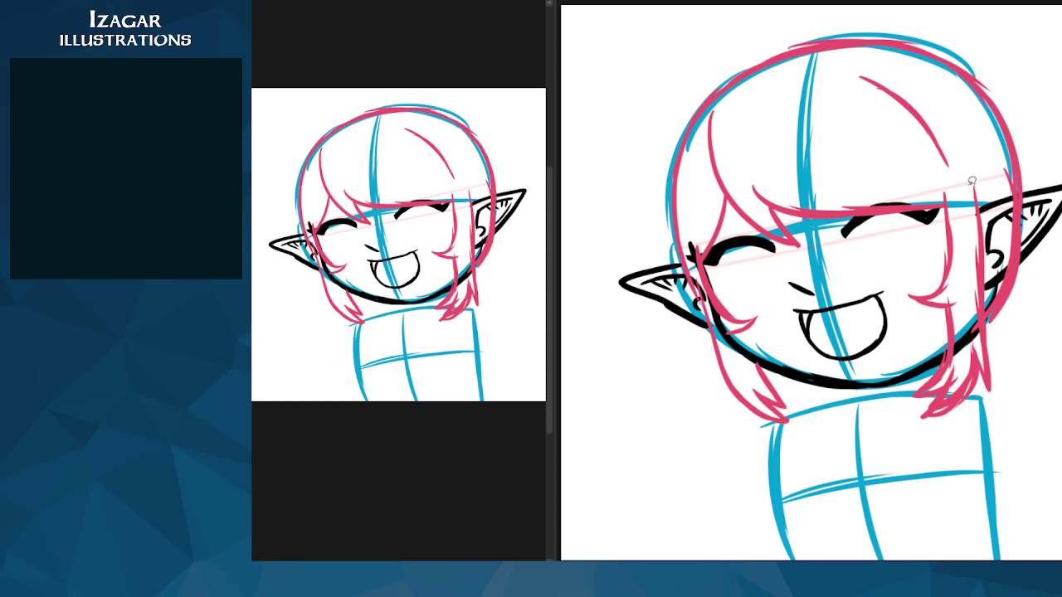
Step: Lasso the right ear and stretch it outward with a free transform, then clear the selection
mouse_move(973, 170)
left_mouse_down()
mouse_move(1049, 303)
mouse_move(966, 186)
left_mouse_up()
left_click_drag(980, 562, 992, 562)
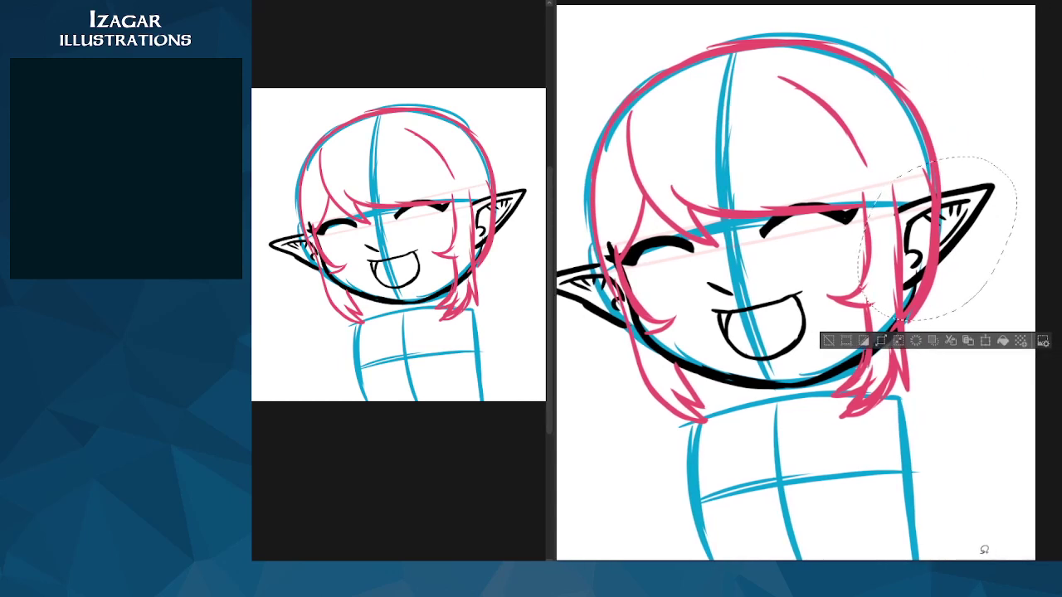
key("ctrl+t")
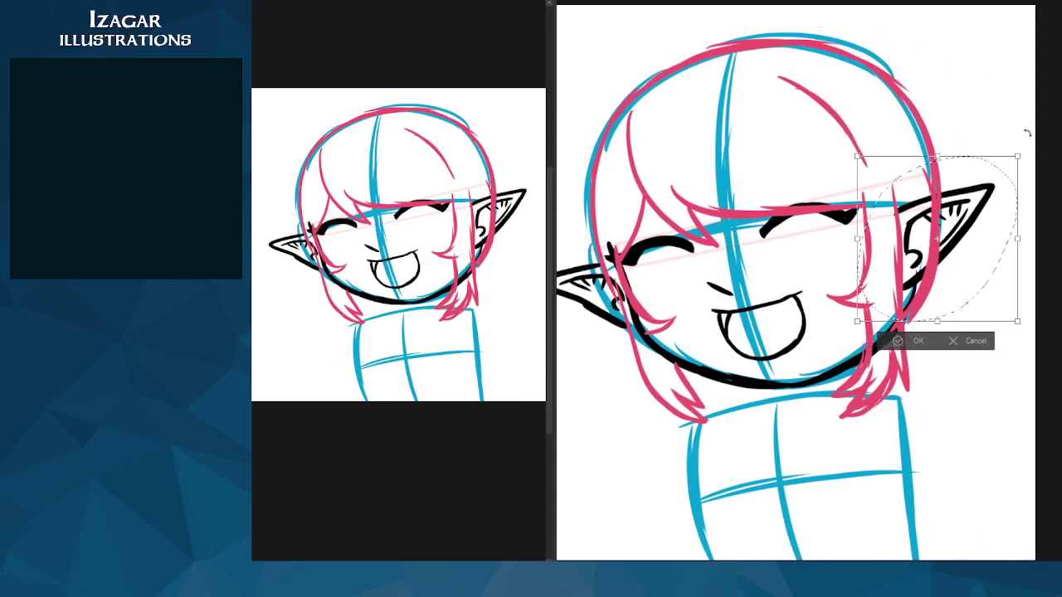
left_click_drag(1018, 156, 1055, 147)
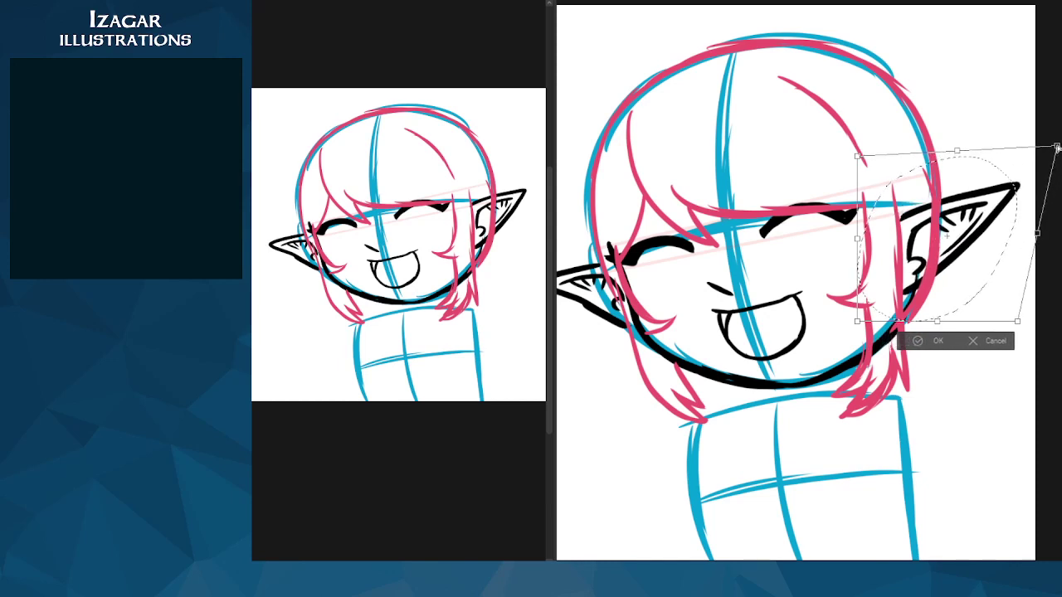
left_click_drag(1019, 321, 1048, 332)
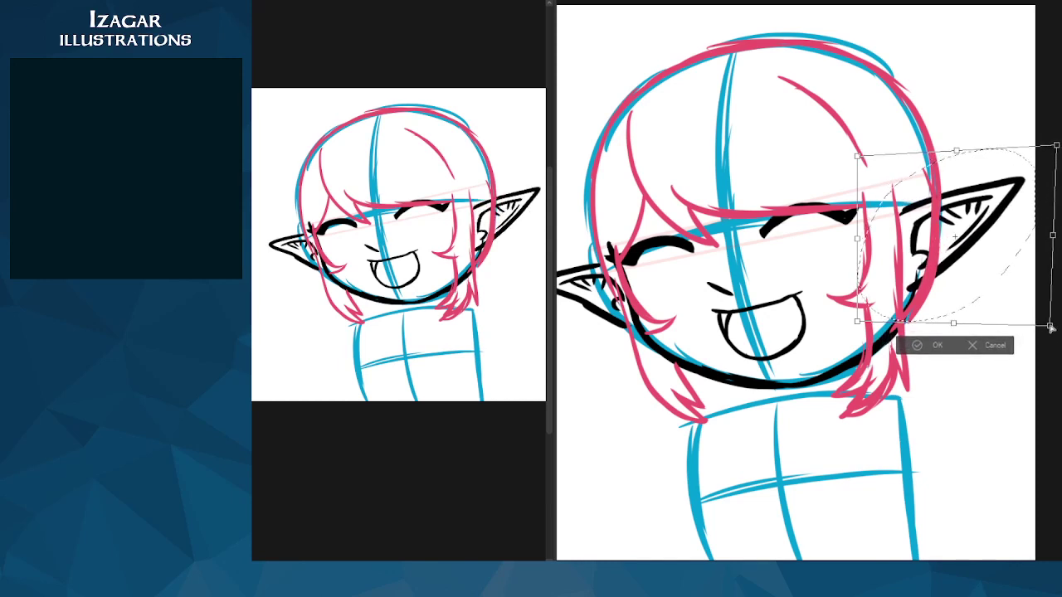
left_click(922, 345)
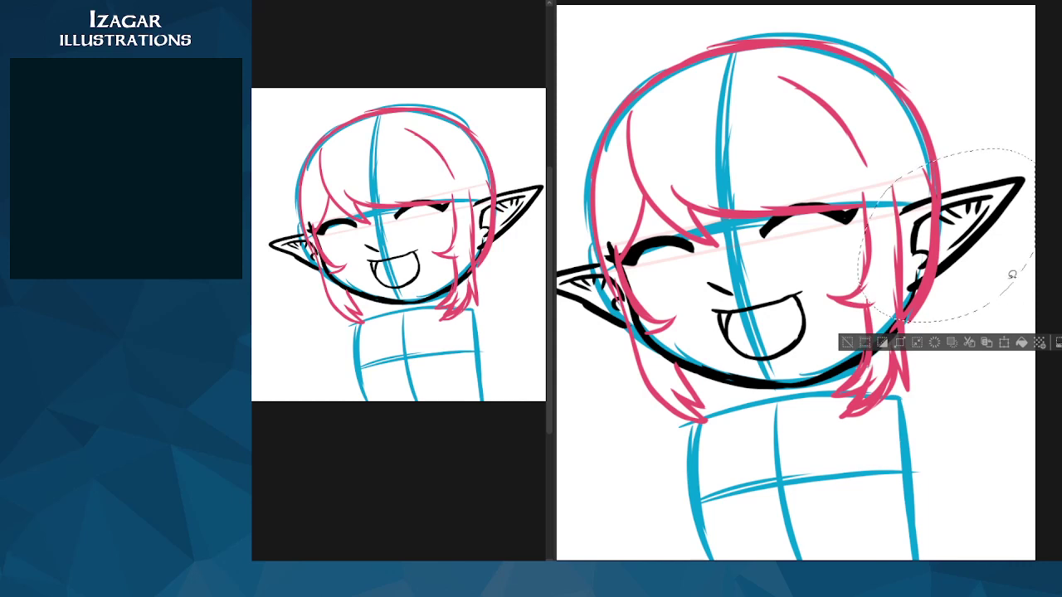
left_click(846, 343)
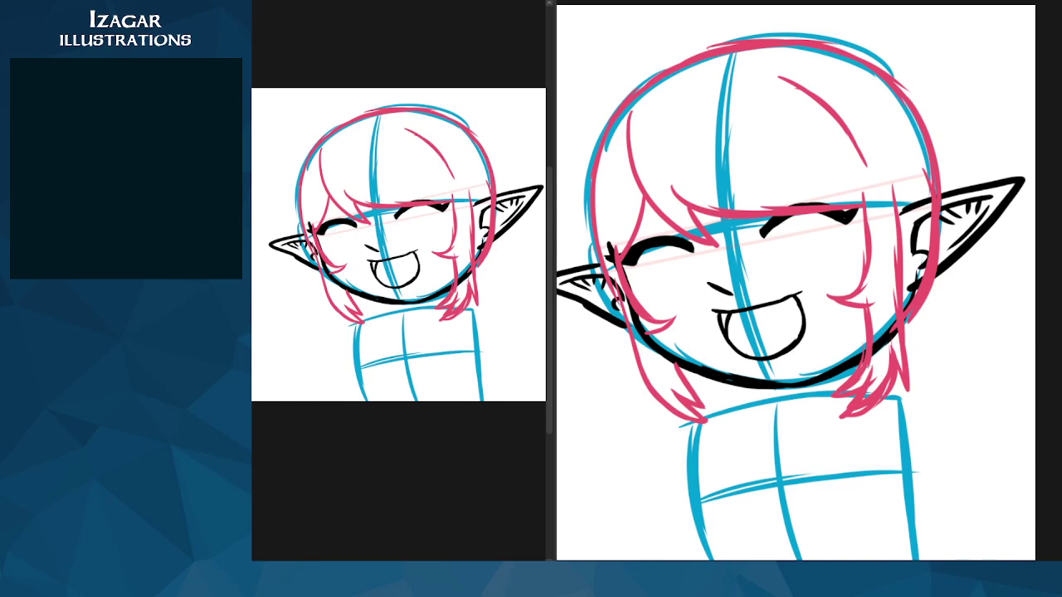
Step: Draw a curved horn in dark purple on the upper left of the head, its tip bending right
scroll(795, 283, "up", 1)
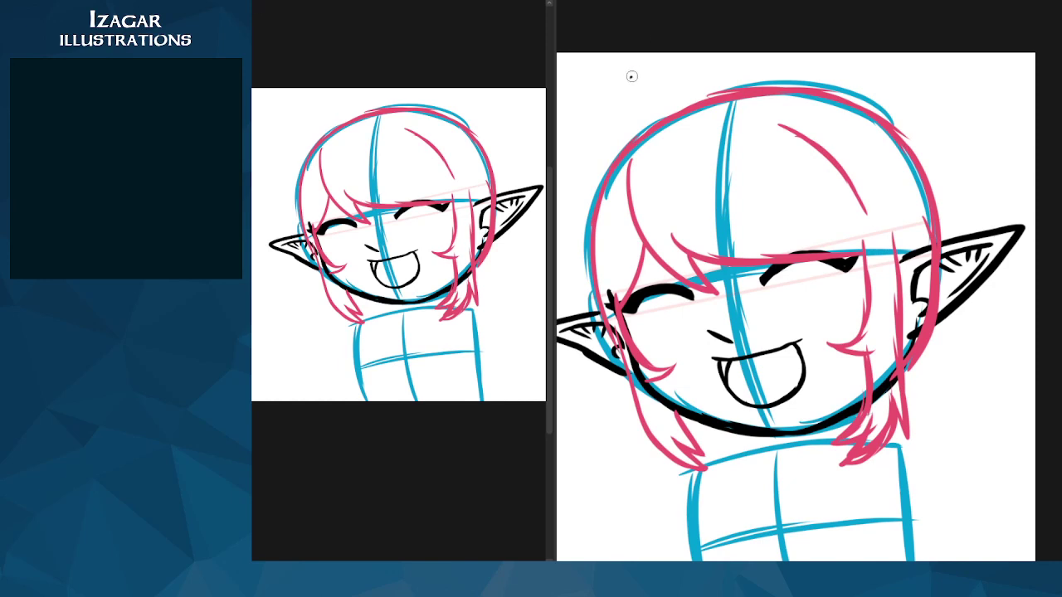
left_click_drag(631, 77, 697, 63)
mouse_move(632, 73)
left_mouse_down()
mouse_move(605, 176)
mouse_move(709, 68)
mouse_move(665, 65)
left_mouse_up()
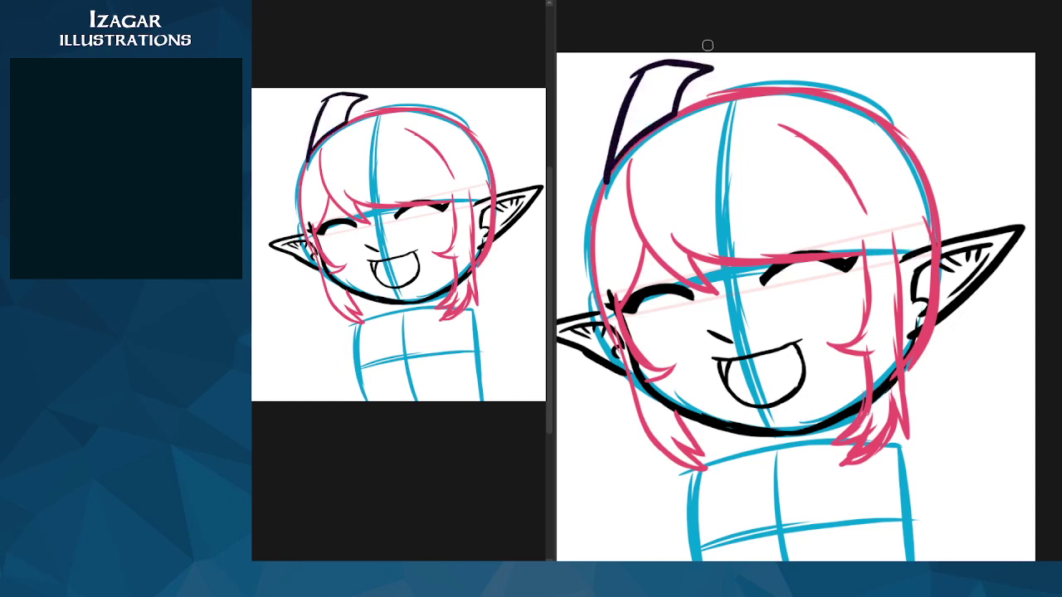
Step: Draw a matching dark purple horn on the right side of the crown, with a closed base and a thickened right edge
mouse_move(765, 122)
left_mouse_down()
mouse_move(783, 68)
mouse_move(810, 50)
mouse_move(859, 52)
mouse_move(882, 73)
mouse_move(833, 118)
mouse_move(824, 150)
left_mouse_up()
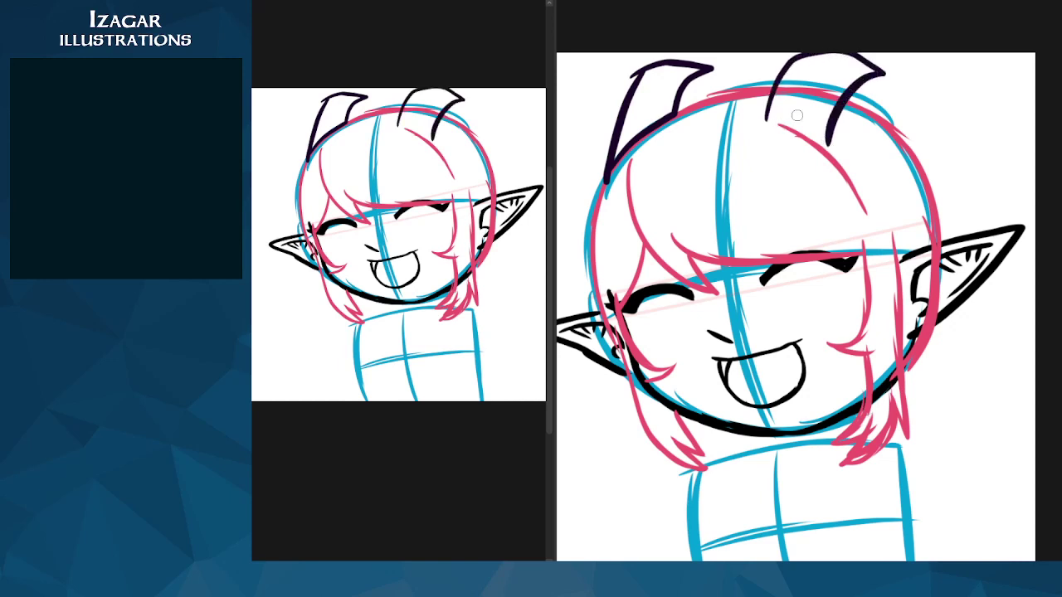
key("ctrl+z")
mouse_move(768, 118)
left_mouse_down()
mouse_move(805, 54)
mouse_move(852, 44)
mouse_move(882, 71)
mouse_move(842, 81)
mouse_move(825, 150)
left_mouse_up()
mouse_move(768, 106)
left_mouse_down()
mouse_move(761, 124)
mouse_move(812, 148)
left_mouse_up()
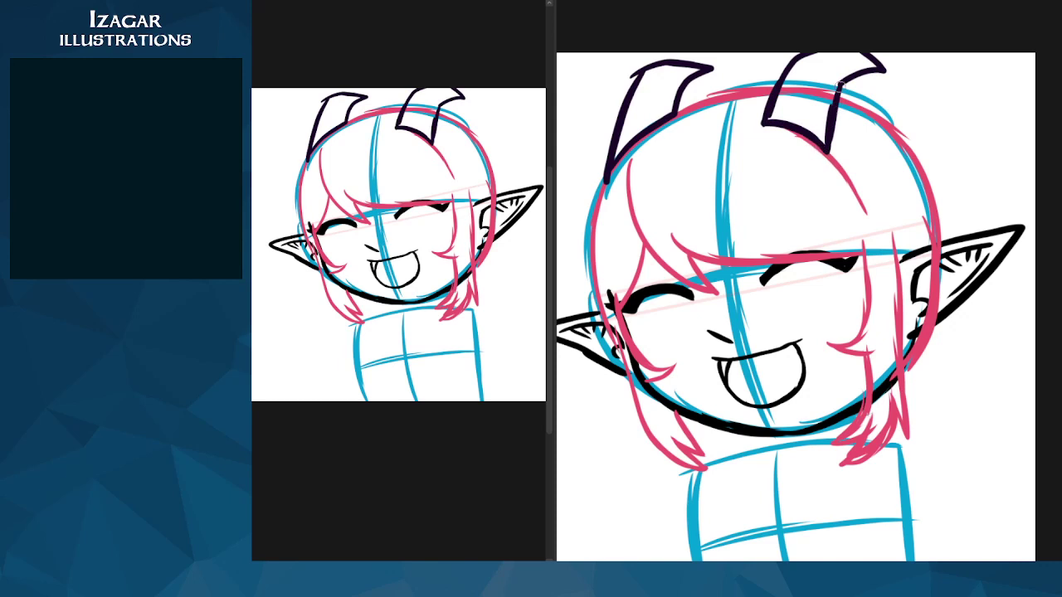
left_click_drag(843, 80, 835, 162)
Step: Lasso the right horn and shift its base slightly right and down with a free transform, then clear the selection
left_click(753, 110)
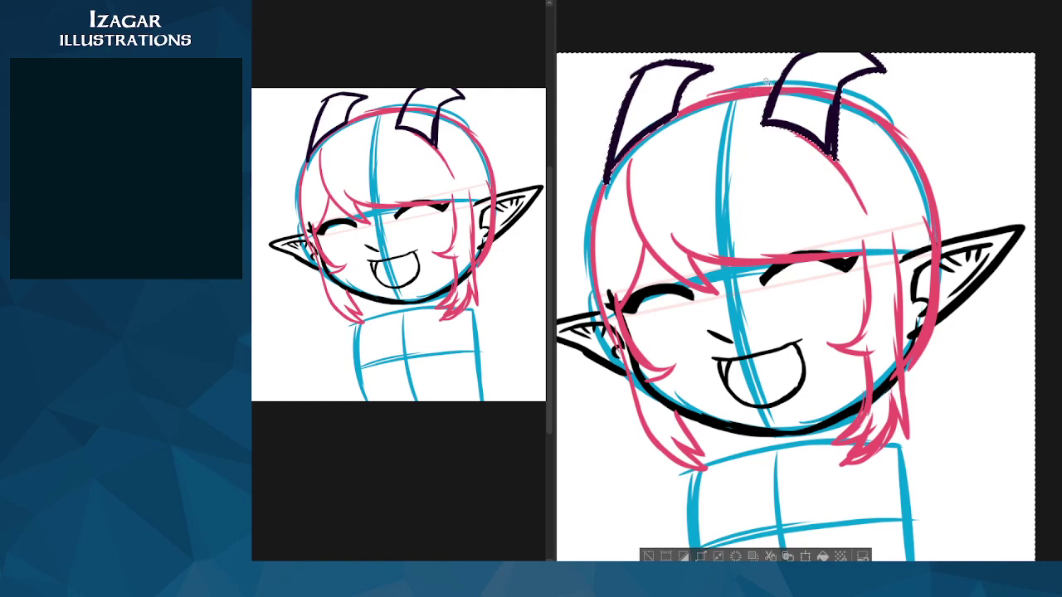
key("ctrl+d")
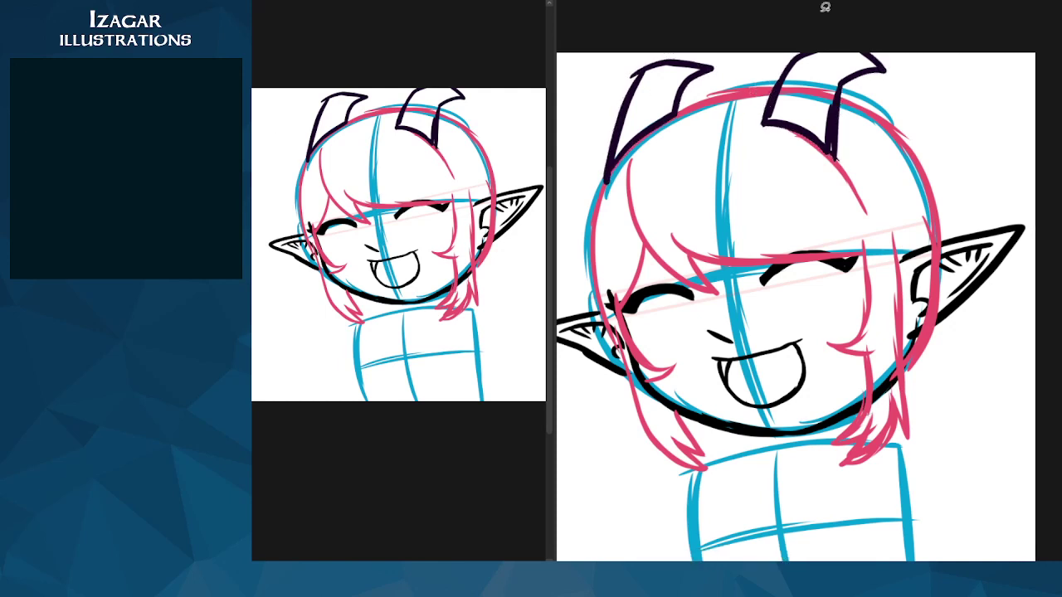
mouse_move(761, 64)
left_mouse_down()
mouse_move(910, 22)
mouse_move(749, 111)
mouse_move(805, 68)
left_mouse_up()
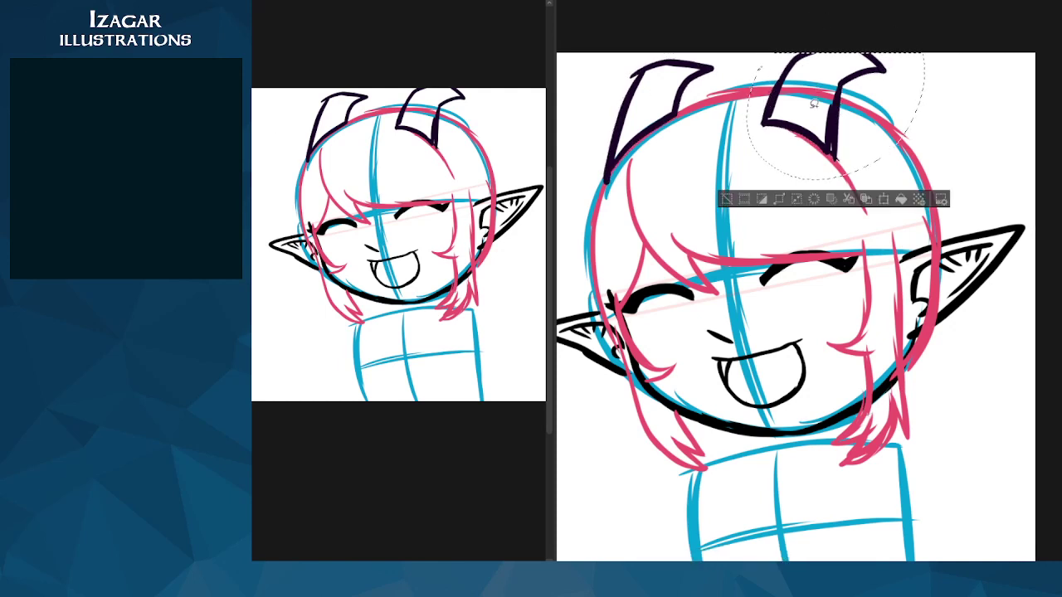
key("ctrl+t")
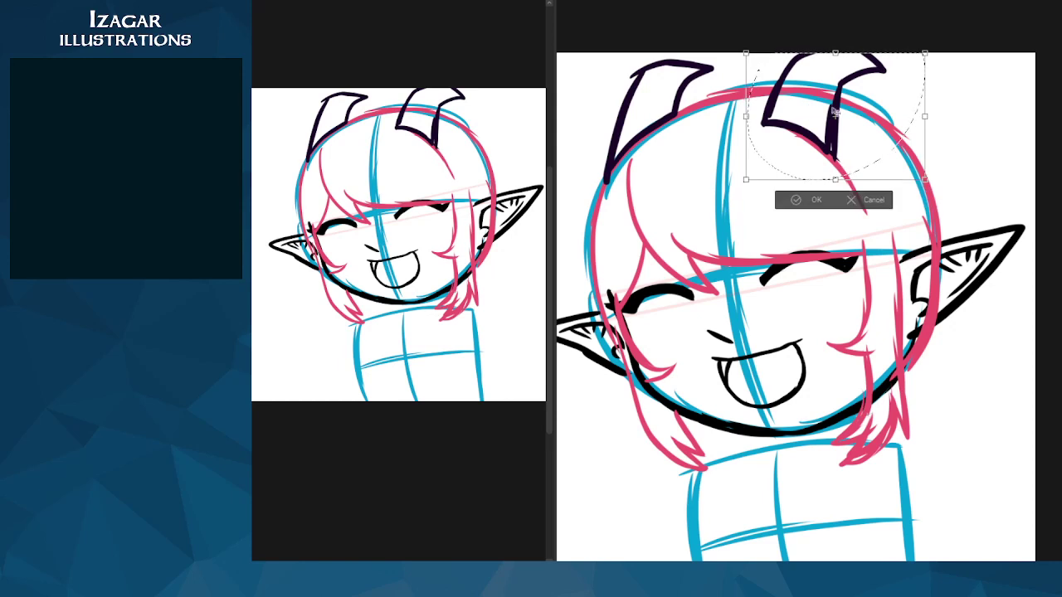
left_click_drag(930, 180, 957, 184)
left_click_drag(746, 180, 761, 186)
left_click(821, 206)
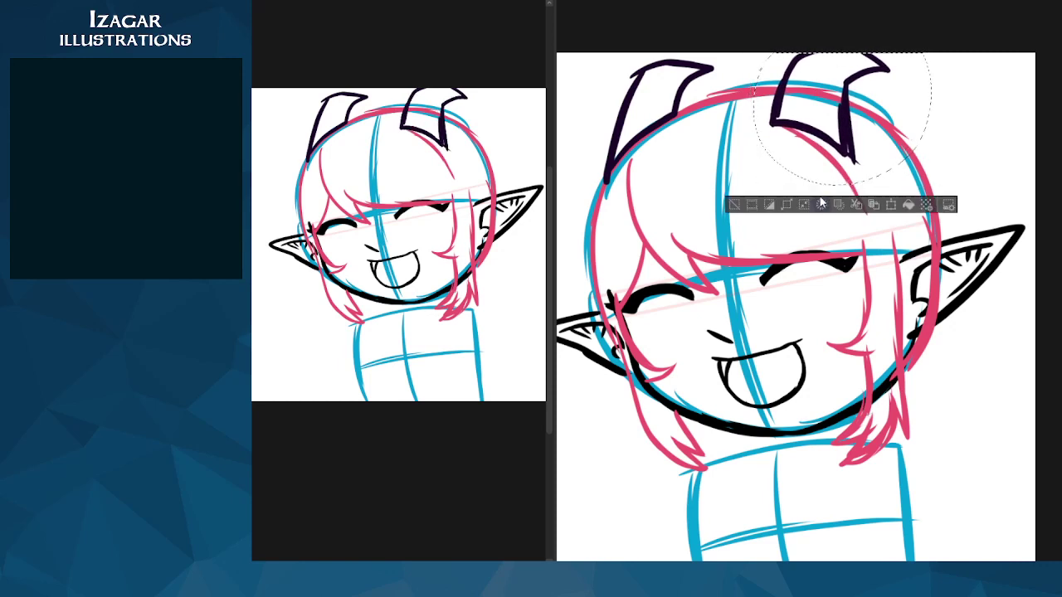
left_click(749, 206)
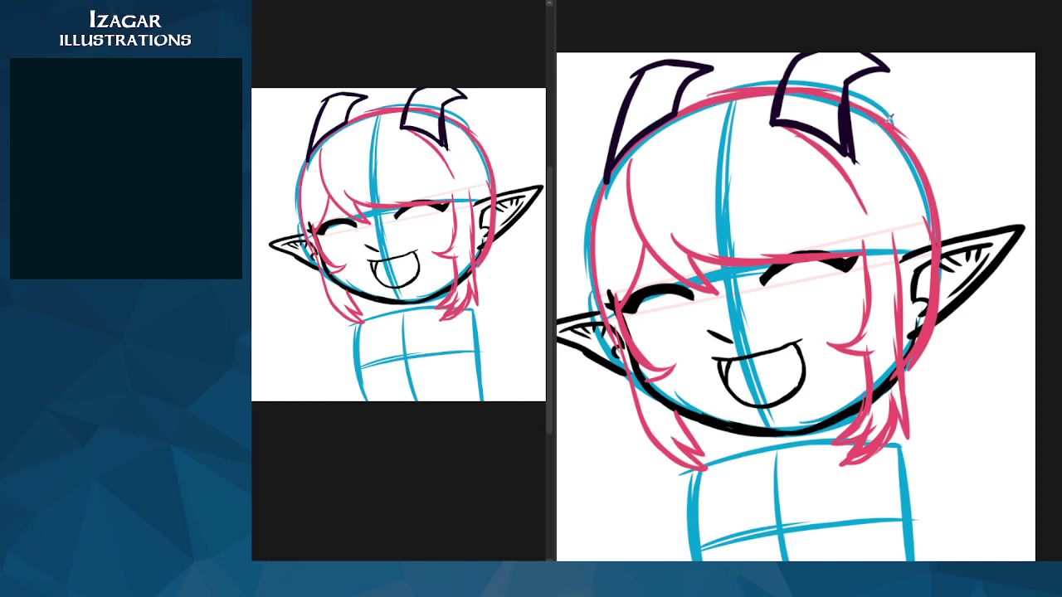
Step: Sketch the ponytail's upper outline in pink, arching from behind the right horn out over the right side of the head
mouse_move(809, 82)
left_mouse_down()
mouse_move(844, 73)
mouse_move(880, 83)
mouse_move(842, 71)
mouse_move(901, 82)
mouse_move(923, 122)
left_mouse_up()
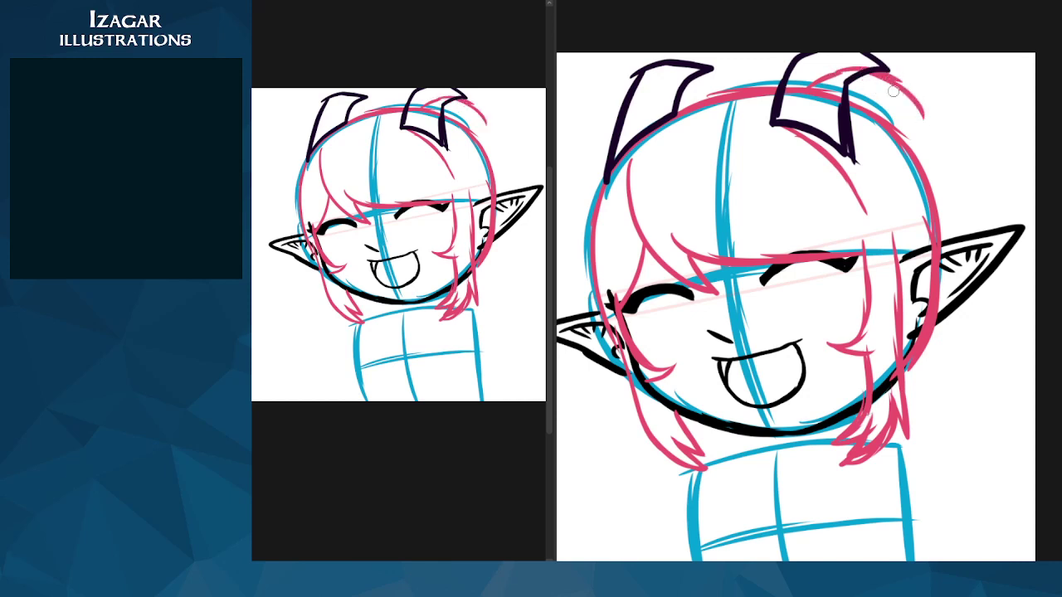
key("ctrl+z")
mouse_move(882, 74)
left_mouse_down()
mouse_move(918, 101)
mouse_move(943, 156)
left_mouse_up()
key("ctrl+z")
key("ctrl+z")
key("ctrl+z")
key("ctrl+z")
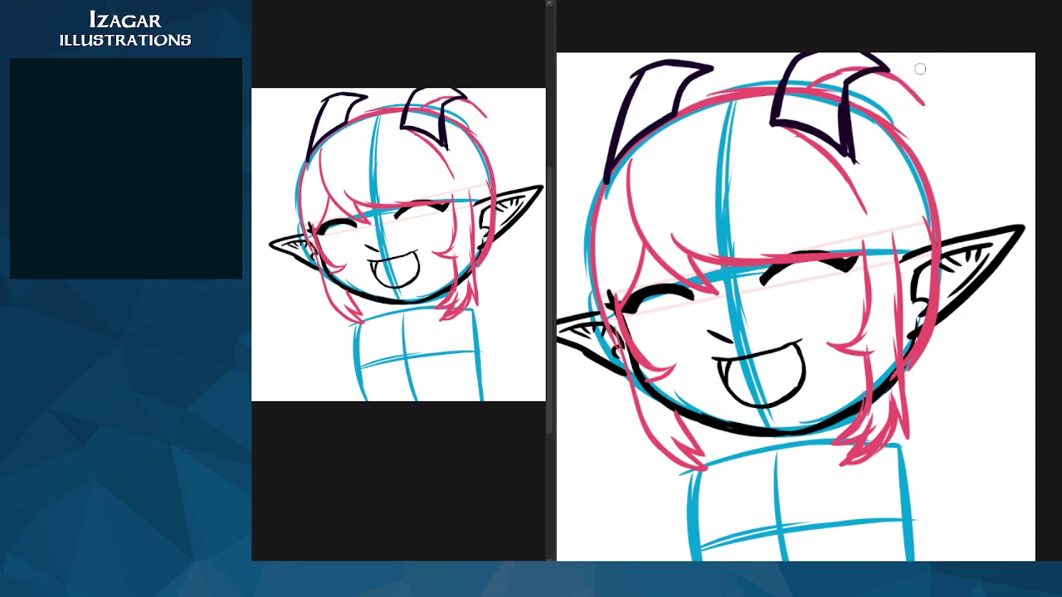
mouse_move(809, 87)
left_mouse_down()
mouse_move(863, 63)
mouse_move(914, 79)
mouse_move(939, 101)
mouse_move(961, 190)
left_mouse_up()
left_click_drag(944, 132, 973, 212)
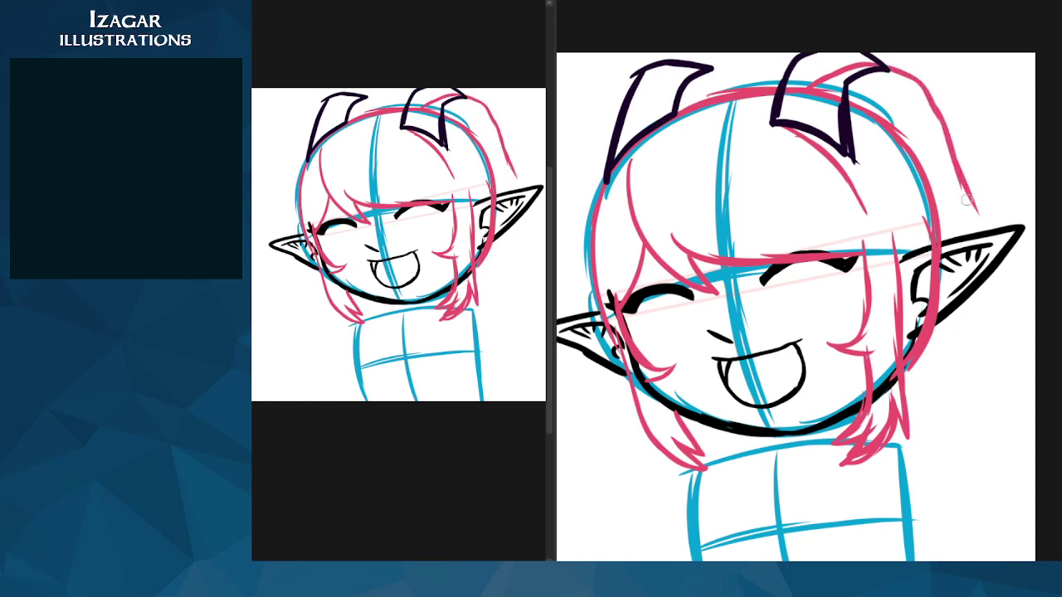
Step: Redraw the ponytail's outer edge so it drops more steeply to the right ear, leaving the ear clear
key("ctrl+z")
key("ctrl+z")
mouse_move(929, 103)
left_mouse_down()
mouse_move(978, 216)
mouse_move(922, 77)
mouse_move(946, 107)
mouse_move(962, 166)
mouse_move(979, 418)
mouse_move(991, 443)
left_mouse_up()
key("e")
key("ctrl+z")
key("ctrl+z")
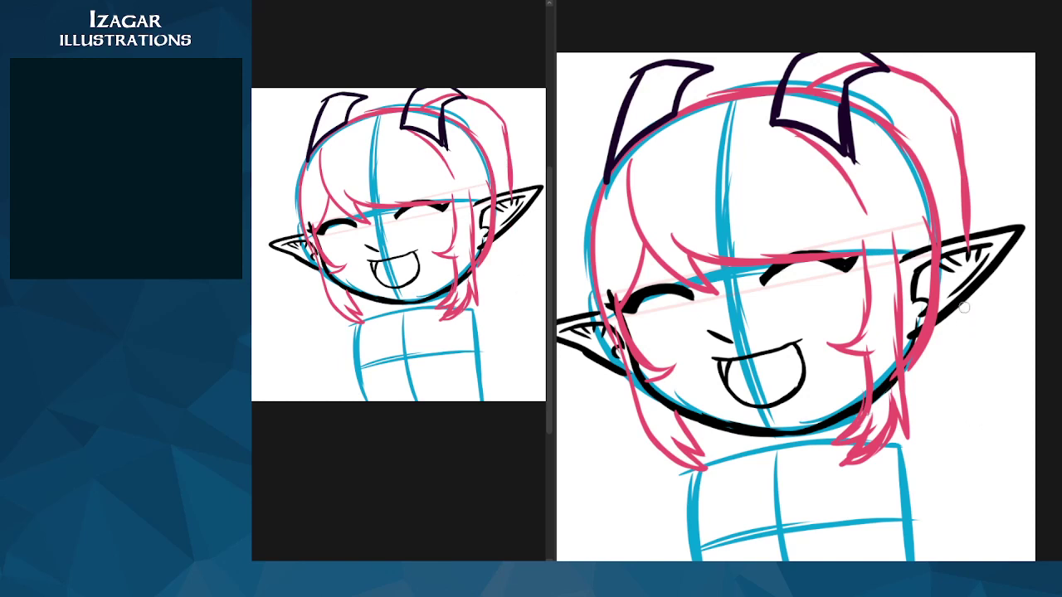
Step: Continue the ponytail's outer edge in pink below the right ear, ending in two pointed hair tips
left_click_drag(965, 303, 979, 419)
left_click_drag(972, 377, 995, 447)
left_click_drag(962, 315, 973, 476)
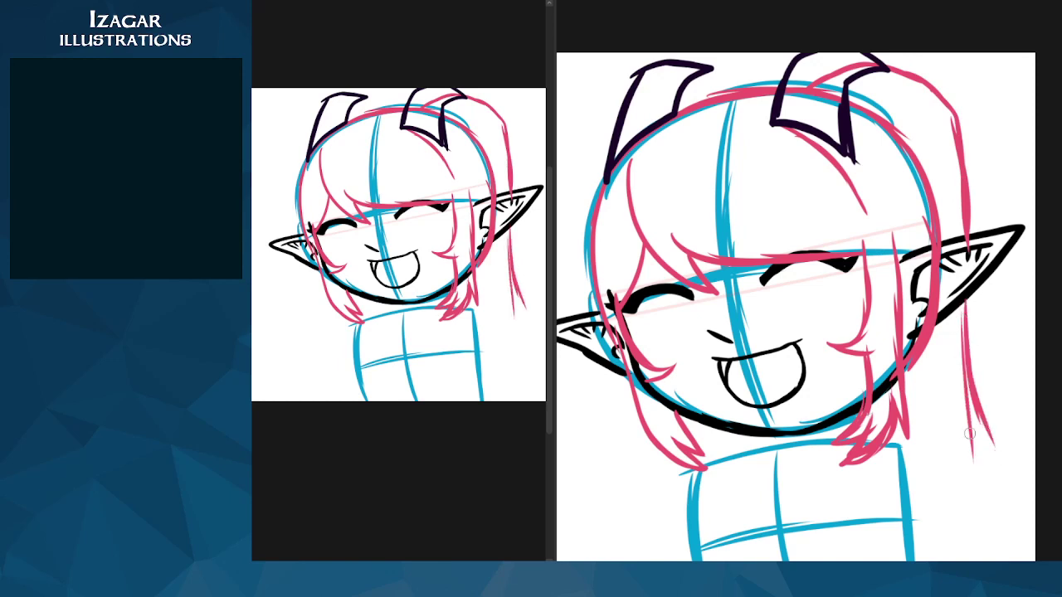
left_click_drag(970, 434, 954, 521)
Step: Try to sketch the ponytail's inner edge in pink down from the right side lock
left_click_drag(896, 367, 903, 451)
mouse_move(896, 387)
left_mouse_down()
mouse_move(898, 466)
mouse_move(910, 401)
mouse_move(943, 511)
left_mouse_up()
key("ctrl+z")
key("ctrl+z")
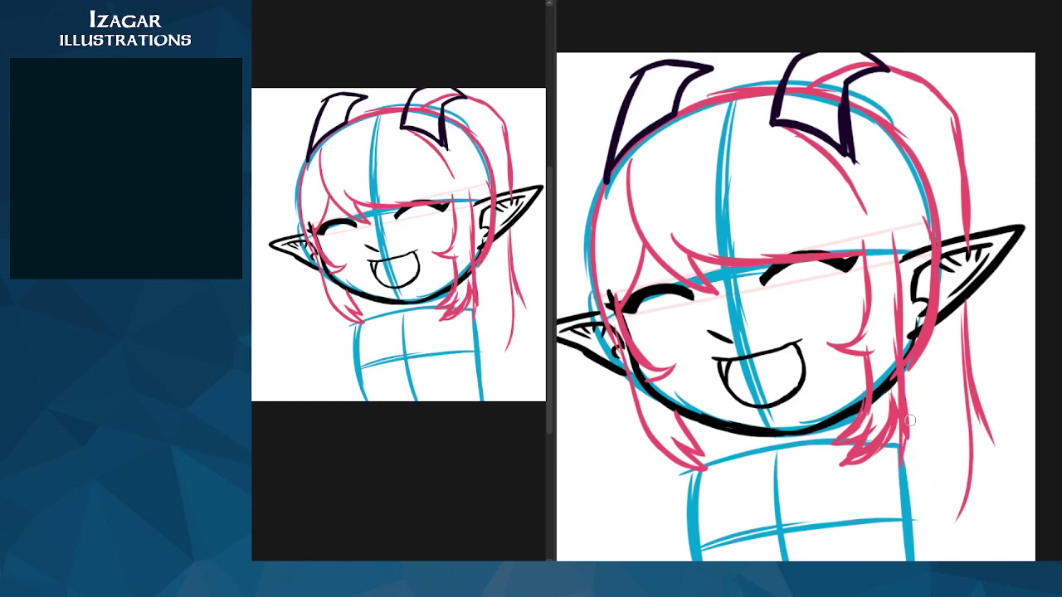
left_click_drag(909, 408, 921, 509)
left_click_drag(915, 430, 923, 525)
key("ctrl+z")
key("ctrl+z")
key("ctrl+z")
Step: Sketch the ponytail's inner edge in pink below the right side lock and close its lower end with pointed hair tips
left_click_drag(892, 378, 895, 473)
mouse_move(898, 471)
left_mouse_down()
mouse_move(917, 430)
mouse_move(922, 499)
left_mouse_up()
left_click_drag(916, 438, 928, 531)
key("ctrl+z")
key("ctrl+z")
mouse_move(911, 446)
left_mouse_down()
mouse_move(920, 531)
mouse_move(945, 527)
mouse_move(972, 501)
left_mouse_up()
key("ctrl+z")
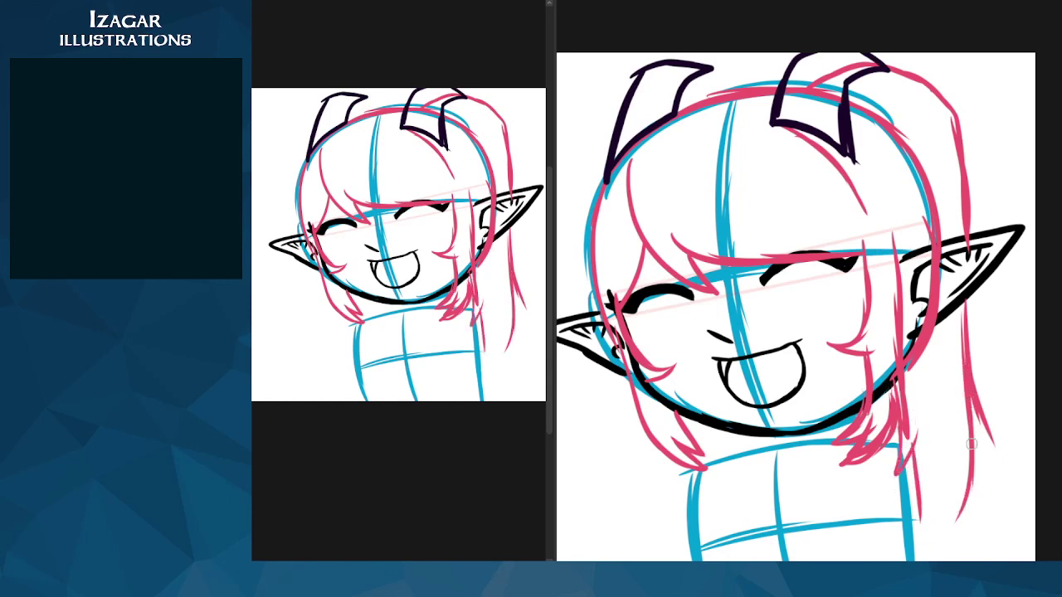
left_click_drag(967, 440, 964, 524)
mouse_move(910, 467)
left_mouse_down()
mouse_move(921, 525)
mouse_move(936, 482)
mouse_move(937, 544)
mouse_move(975, 469)
mouse_move(970, 402)
left_mouse_up()
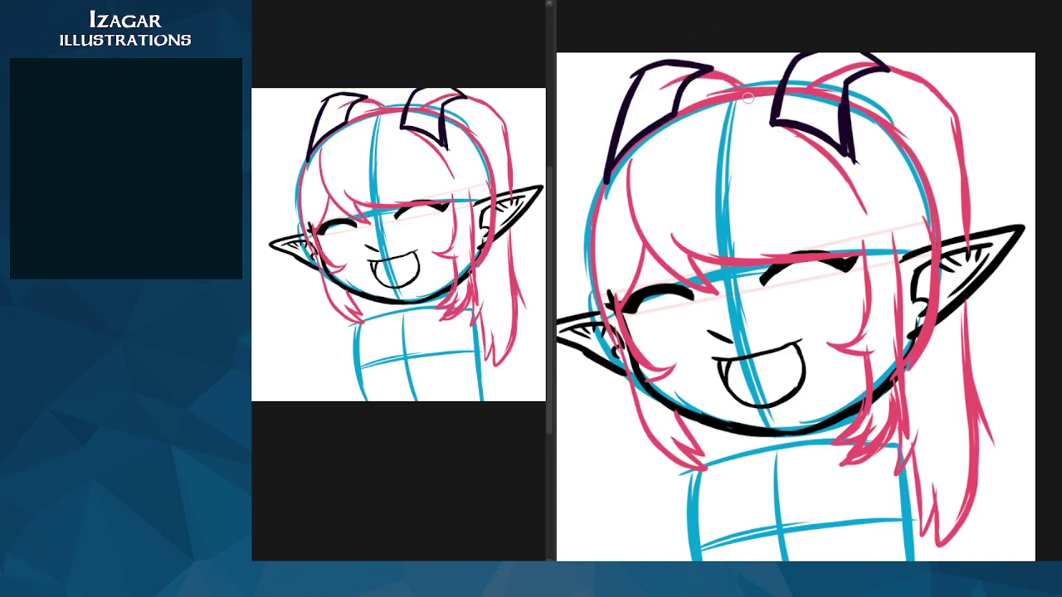
Step: Finish the pink back-hair outline behind the left horn and add a short hair edge under the chin, erasing its overlap on the face
left_click_drag(655, 93, 646, 117)
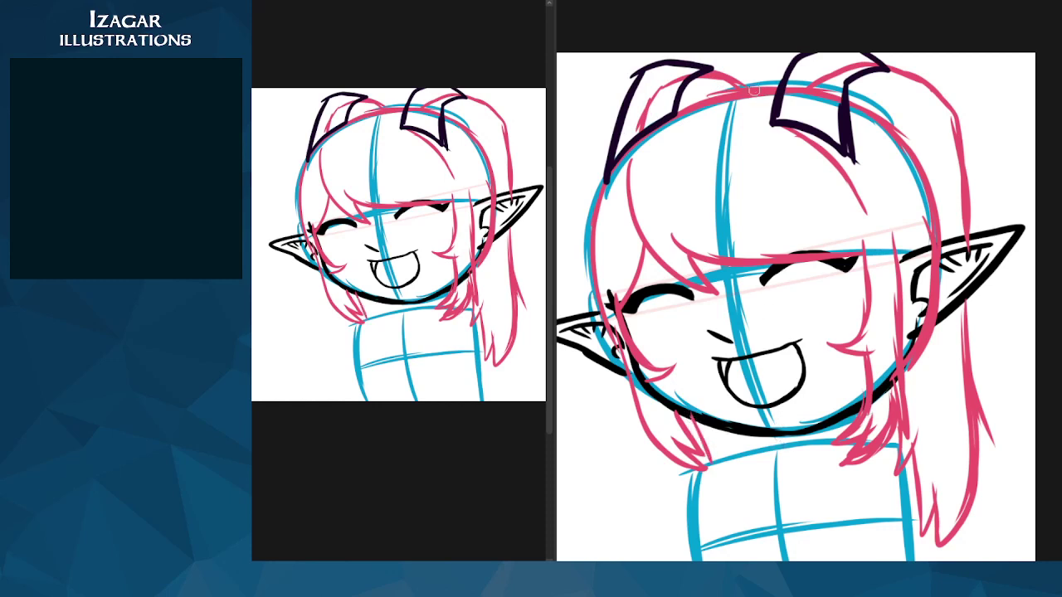
left_click_drag(753, 153, 798, 435)
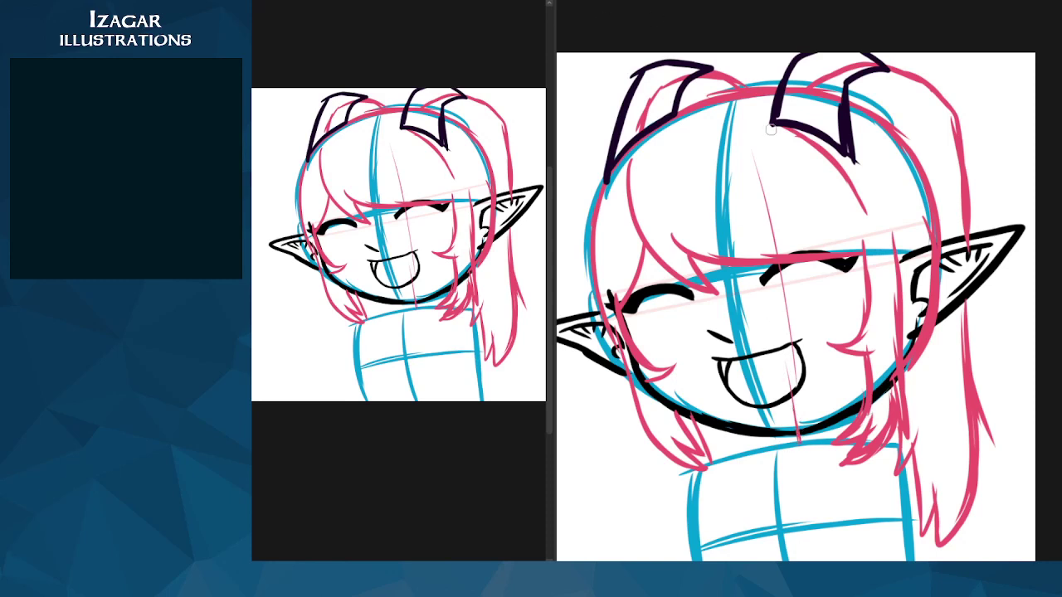
left_click_drag(750, 127, 777, 229)
mouse_move(753, 150)
left_mouse_down()
mouse_move(787, 320)
mouse_move(756, 183)
mouse_move(753, 234)
mouse_move(785, 318)
mouse_move(796, 406)
mouse_move(796, 347)
mouse_move(796, 426)
left_mouse_up()
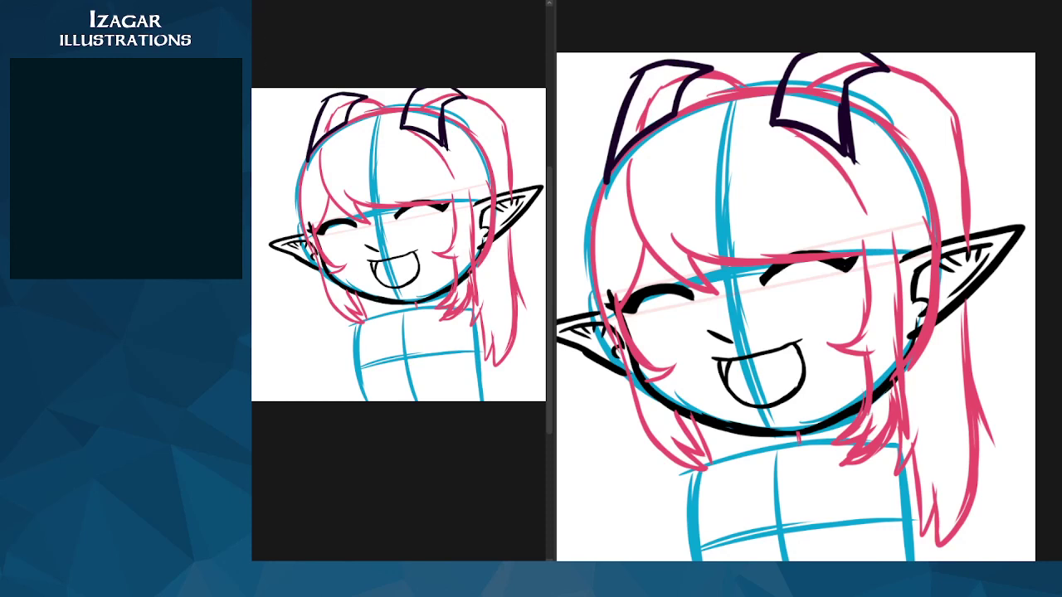
Step: Shade the back hair behind the left horn, the hair below the chin and the whole ponytail in translucent pink
mouse_move(663, 104)
left_mouse_down()
mouse_move(652, 121)
mouse_move(704, 81)
mouse_move(660, 116)
mouse_move(729, 87)
mouse_move(716, 83)
left_mouse_up()
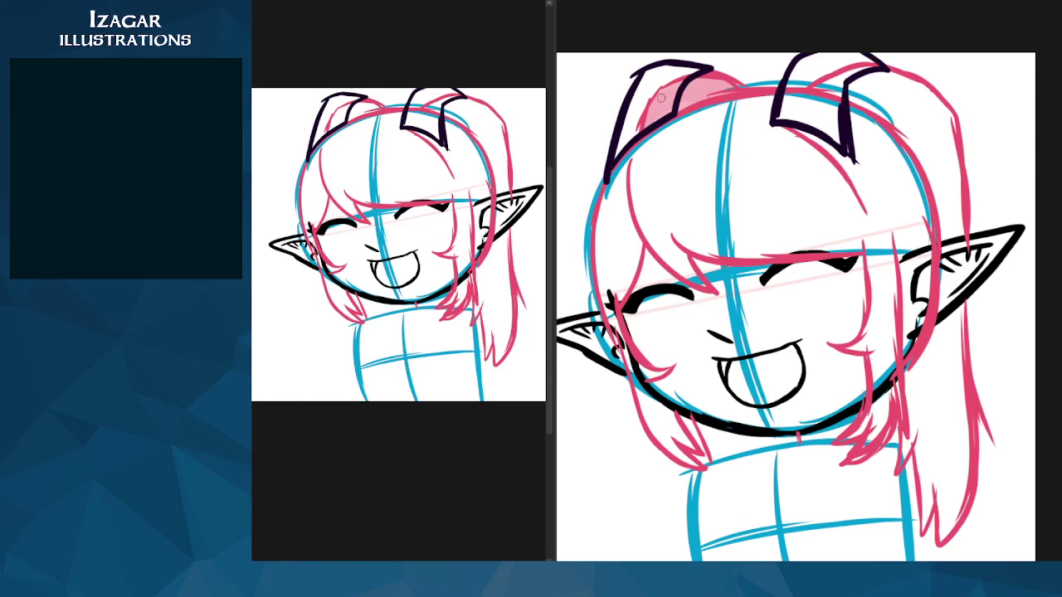
mouse_move(697, 411)
left_mouse_down()
mouse_move(713, 458)
mouse_move(748, 441)
mouse_move(723, 433)
mouse_move(725, 448)
mouse_move(795, 439)
left_mouse_up()
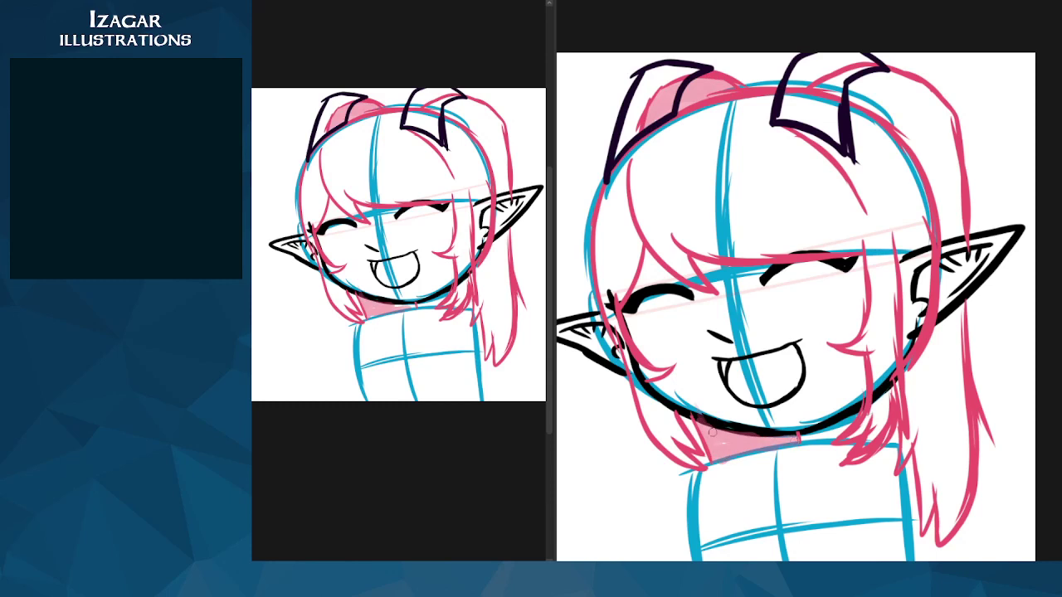
mouse_move(829, 87)
left_mouse_down()
mouse_move(870, 92)
mouse_move(838, 77)
mouse_move(870, 74)
mouse_move(886, 97)
mouse_move(865, 103)
mouse_move(913, 104)
mouse_move(873, 77)
mouse_move(941, 119)
mouse_move(857, 73)
mouse_move(931, 106)
mouse_move(880, 80)
mouse_move(937, 175)
mouse_move(940, 115)
mouse_move(954, 196)
mouse_move(931, 144)
mouse_move(954, 237)
left_mouse_up()
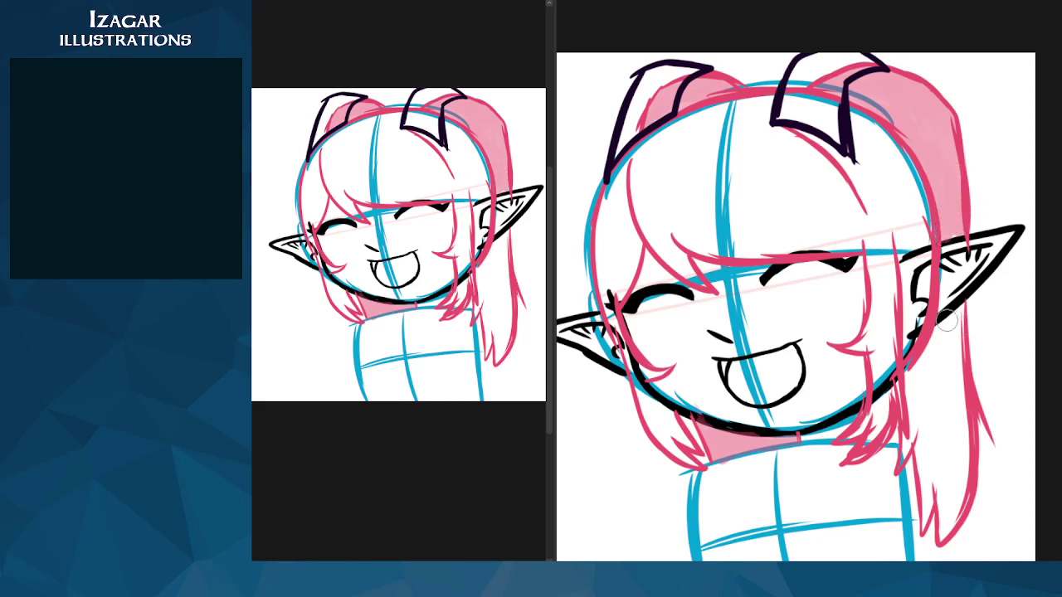
mouse_move(946, 320)
left_mouse_down()
mouse_move(925, 377)
mouse_move(945, 380)
mouse_move(959, 316)
mouse_move(963, 413)
mouse_move(915, 379)
mouse_move(906, 446)
mouse_move(933, 377)
mouse_move(939, 463)
mouse_move(952, 466)
mouse_move(957, 391)
mouse_move(944, 496)
mouse_move(914, 430)
mouse_move(922, 515)
mouse_move(927, 490)
mouse_move(926, 503)
mouse_move(938, 496)
mouse_move(937, 465)
mouse_move(943, 537)
mouse_move(951, 474)
mouse_move(957, 502)
mouse_move(950, 523)
mouse_move(923, 514)
mouse_move(923, 530)
mouse_move(952, 418)
mouse_move(944, 510)
mouse_move(971, 510)
left_mouse_up()
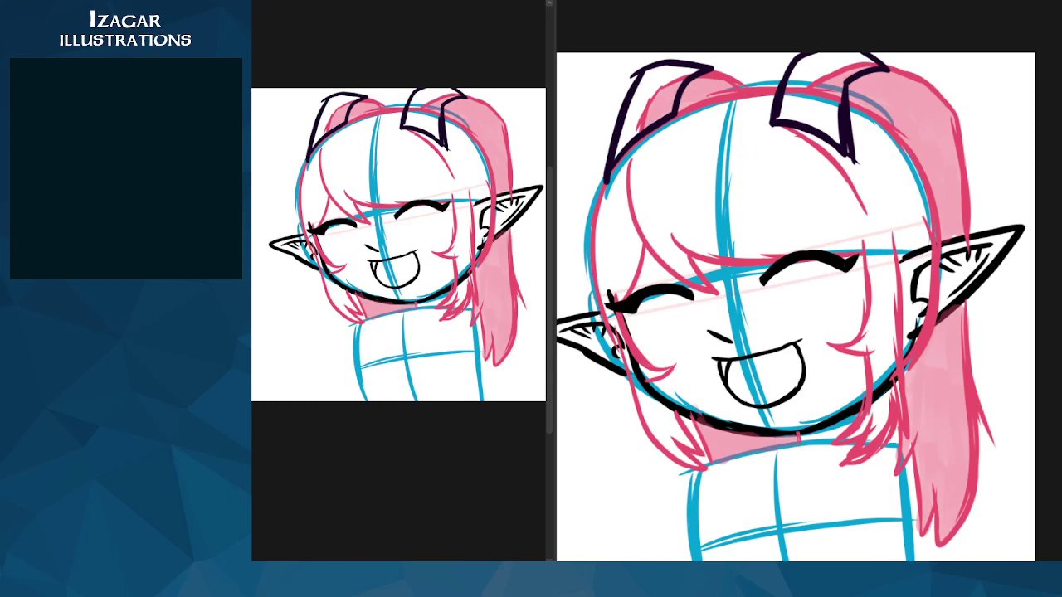
Step: Draw two raised, arched black eyebrows above the closed eyes
mouse_move(603, 250)
left_mouse_down()
mouse_move(630, 222)
mouse_move(682, 239)
left_mouse_up()
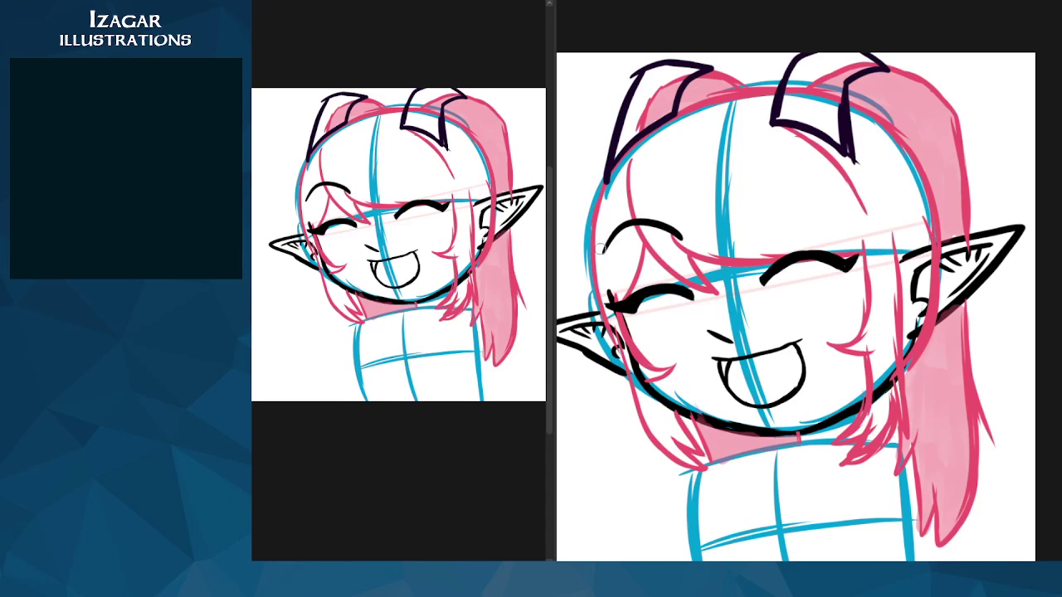
mouse_move(599, 251)
left_mouse_down()
mouse_move(617, 225)
mouse_move(674, 231)
left_mouse_up()
key("ctrl+z")
mouse_move(599, 251)
left_mouse_down()
mouse_move(614, 226)
mouse_move(680, 237)
left_mouse_up()
mouse_move(748, 220)
left_mouse_down()
mouse_move(799, 184)
mouse_move(835, 190)
mouse_move(856, 210)
left_mouse_up()
key("ctrl+z")
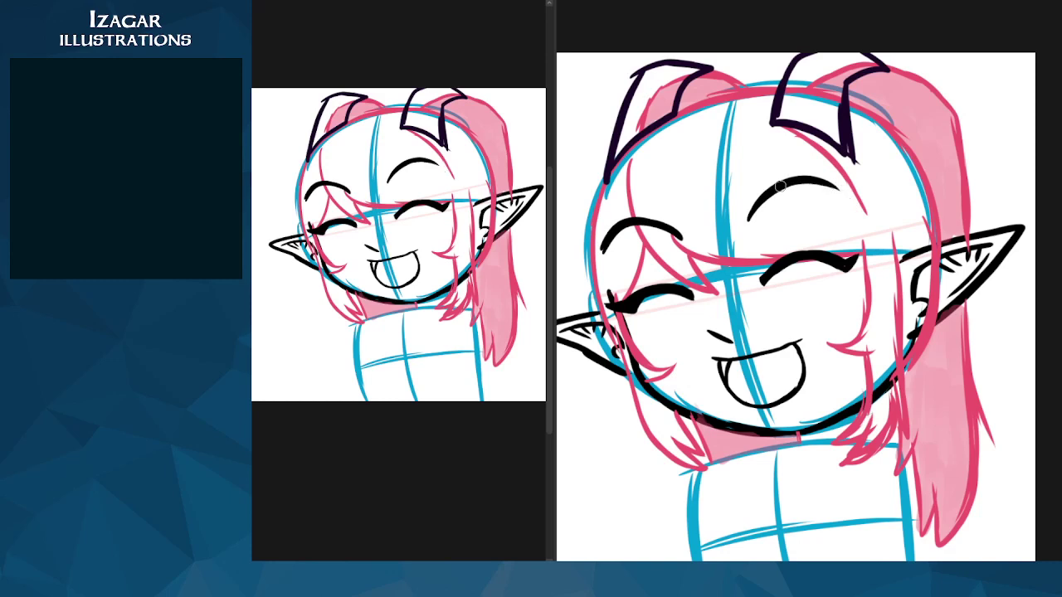
left_click_drag(798, 182, 856, 204)
mouse_move(750, 218)
left_mouse_down()
mouse_move(843, 191)
mouse_move(863, 206)
left_mouse_up()
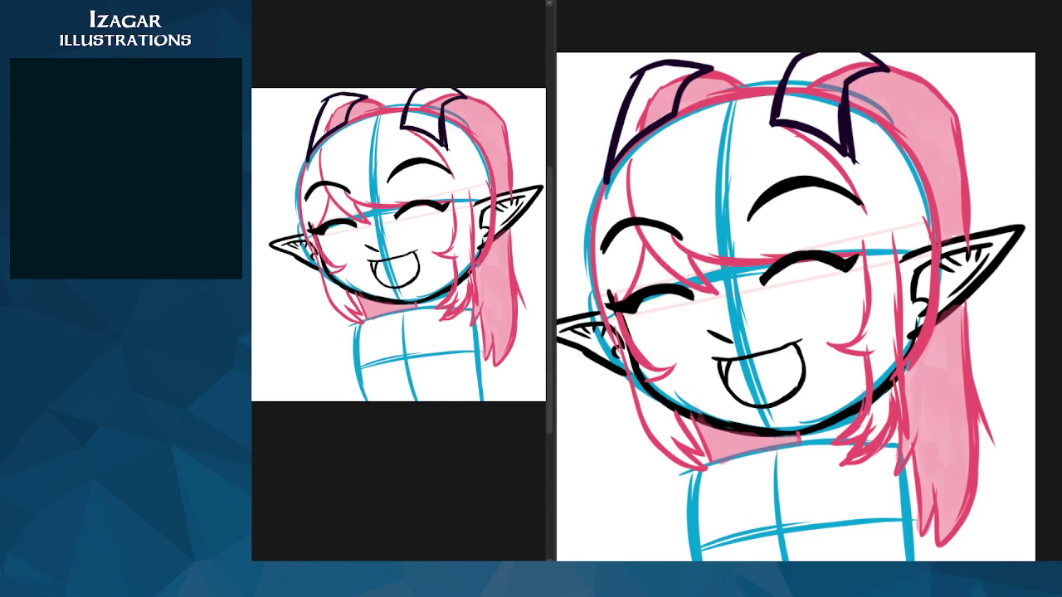
Step: Paint soft pink blush on both cheeks and add short diagonal red hatch lines over it
mouse_move(663, 332)
left_mouse_down()
mouse_move(639, 336)
mouse_move(676, 328)
mouse_move(650, 340)
left_mouse_up()
key("ctrl+z")
mouse_move(843, 295)
left_mouse_down()
mouse_move(817, 308)
mouse_move(829, 298)
mouse_move(815, 294)
left_mouse_up()
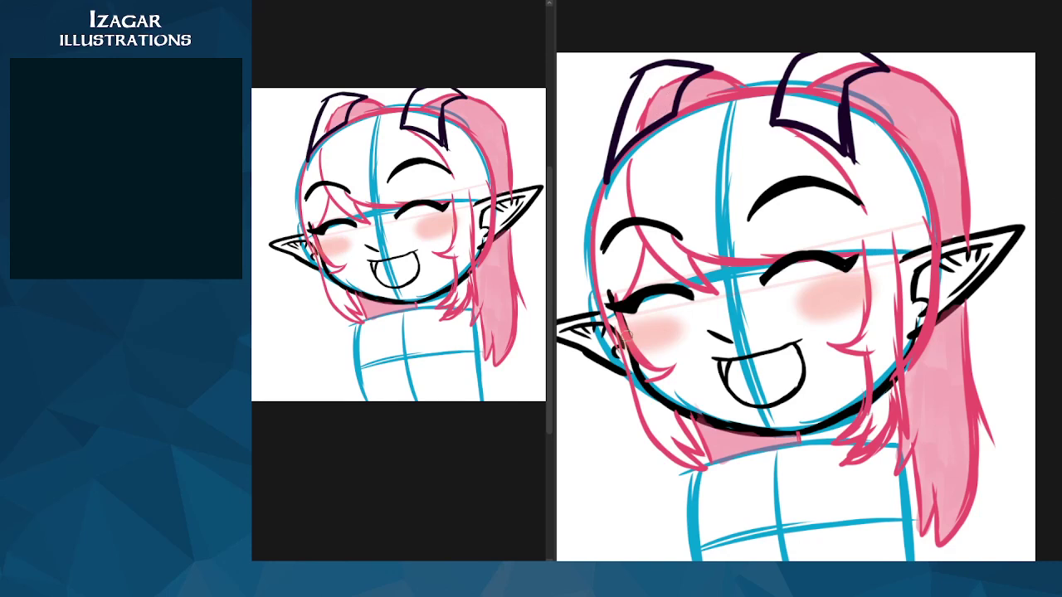
mouse_move(624, 343)
left_mouse_down()
mouse_move(643, 322)
mouse_move(674, 322)
mouse_move(657, 346)
left_mouse_up()
key("ctrl+z")
mouse_move(818, 286)
left_mouse_down()
mouse_move(801, 317)
mouse_move(850, 310)
left_mouse_up()
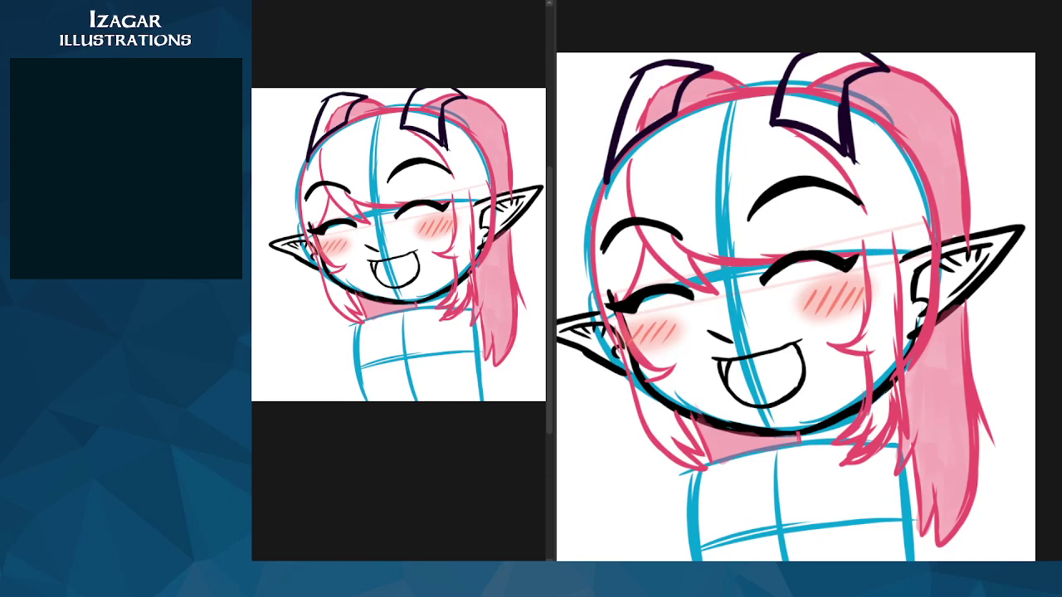
Step: Try to sketch the raised left arm in black from the shoulder up toward the left ear
key("ctrl+minus")
key("ctrl+minus")
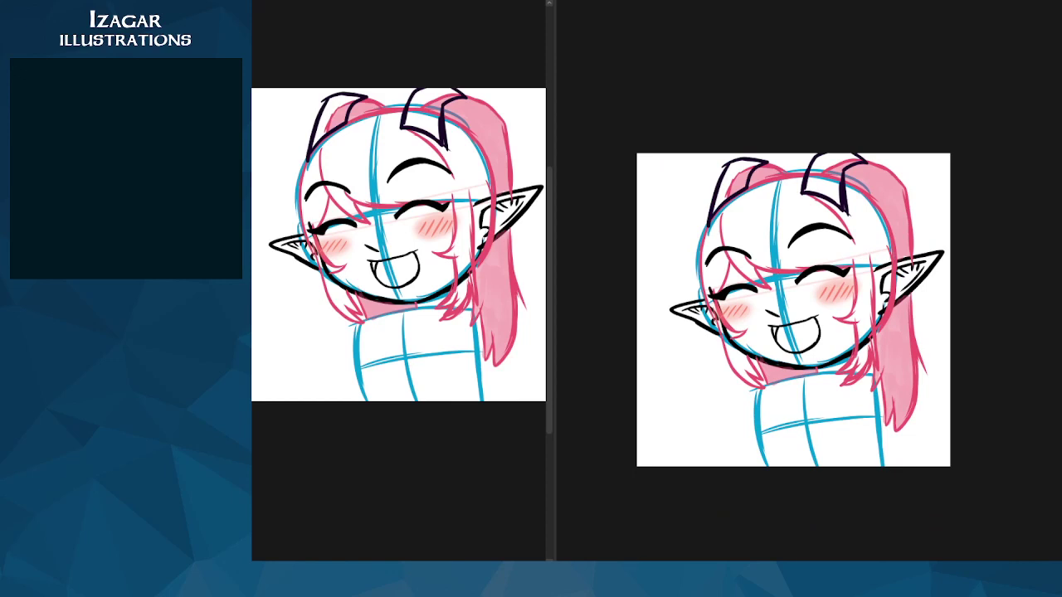
key("ctrl+plus")
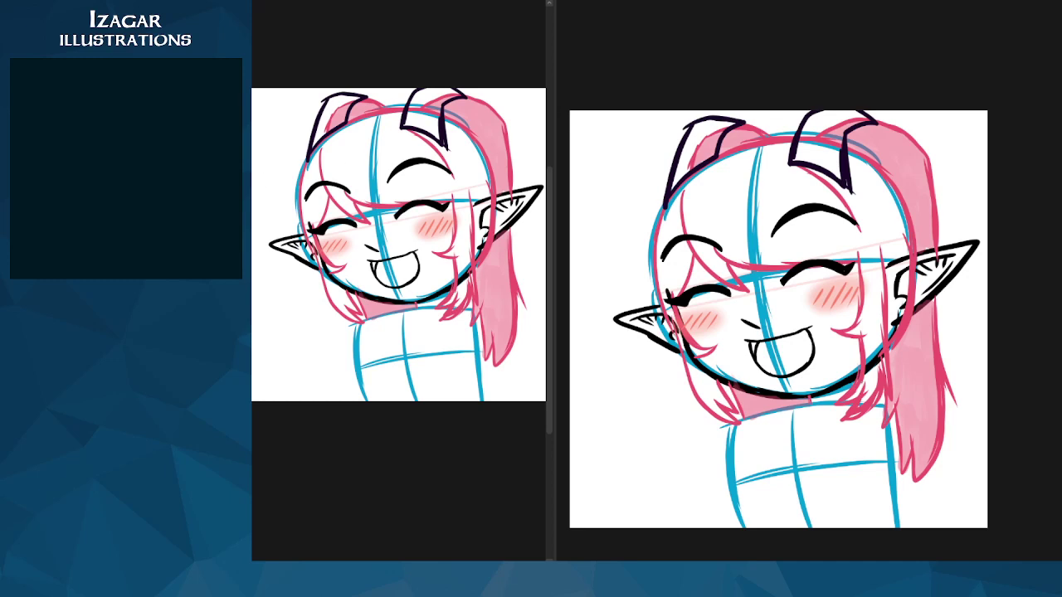
left_click_drag(645, 348, 739, 404)
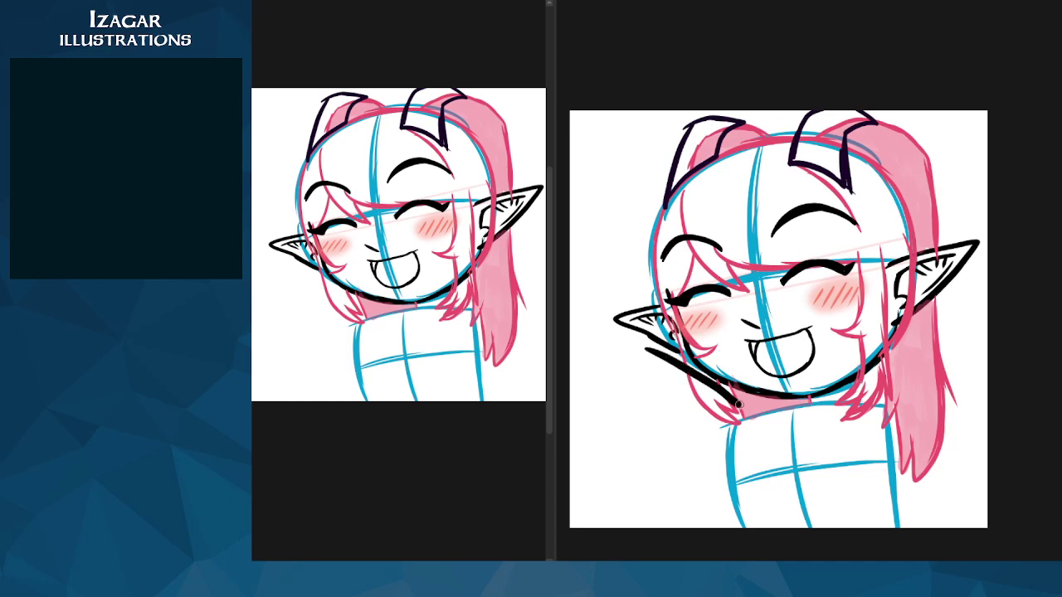
key("ctrl+z")
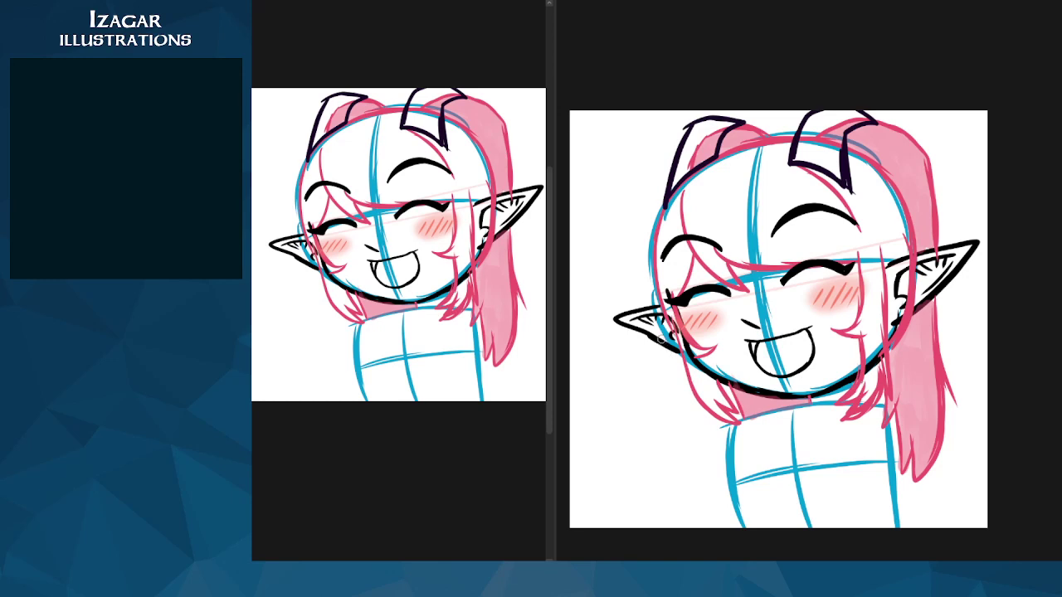
left_click_drag(661, 340, 738, 415)
left_click_drag(668, 340, 635, 364)
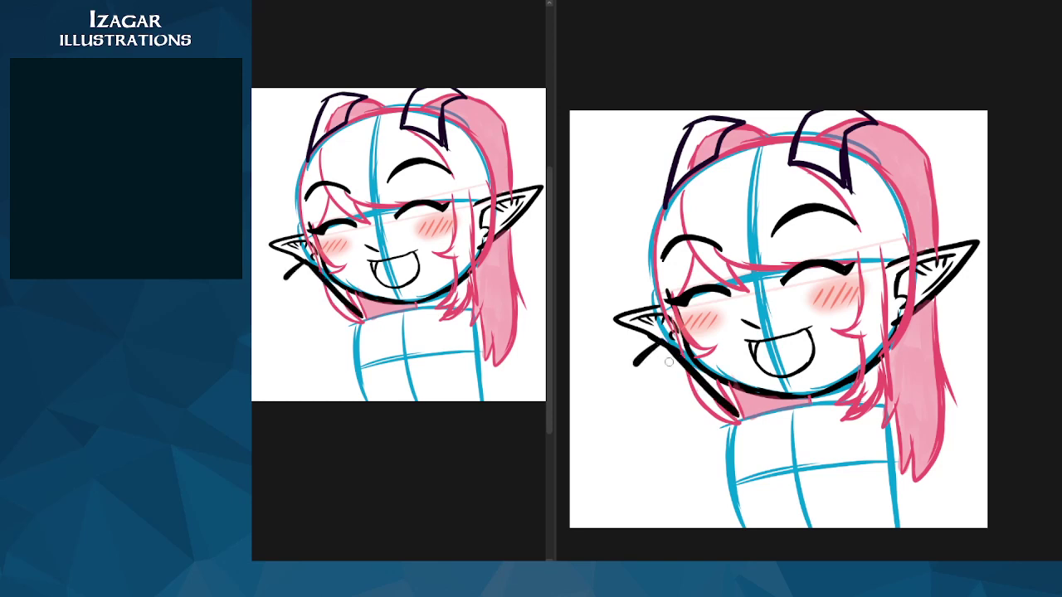
key("ctrl+z")
key("ctrl+z")
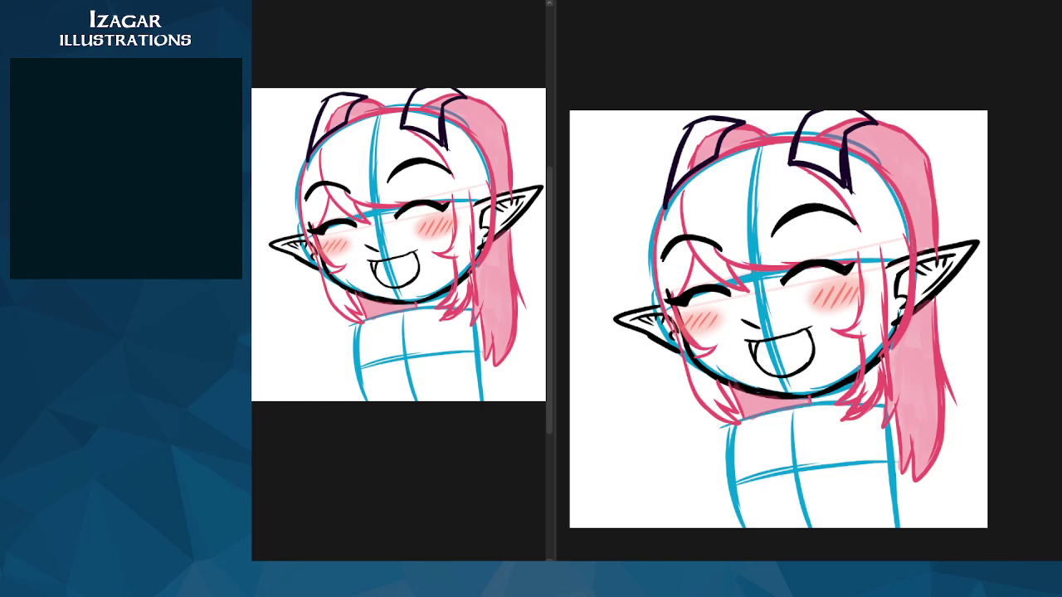
Step: Try to sketch the raised left upper arm in light green, reaching from the shoulder up to the ear
mouse_move(637, 365)
left_mouse_down()
mouse_move(660, 342)
mouse_move(732, 412)
left_mouse_up()
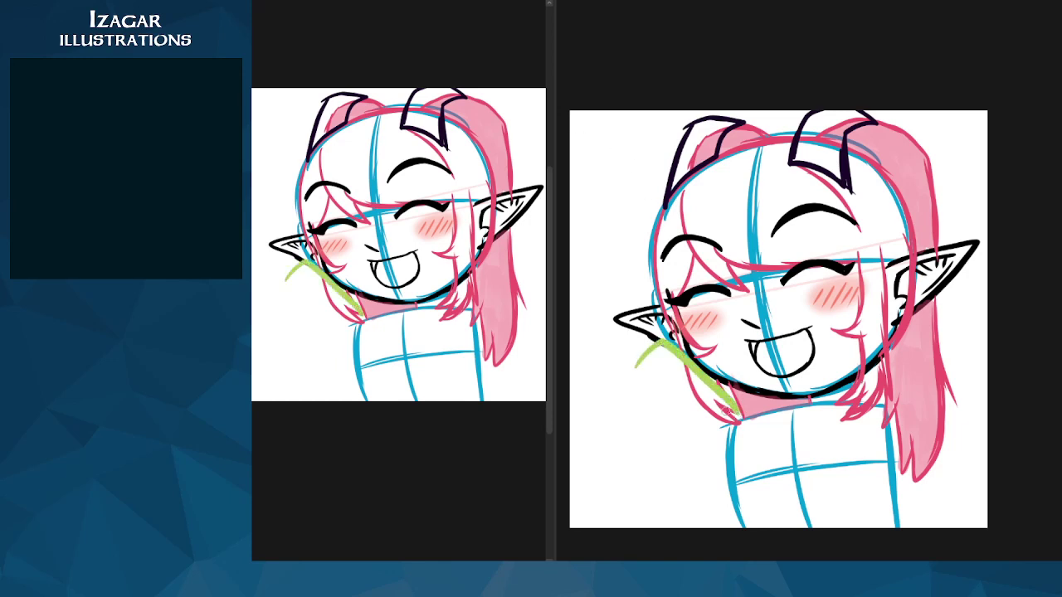
left_click_drag(635, 366, 723, 453)
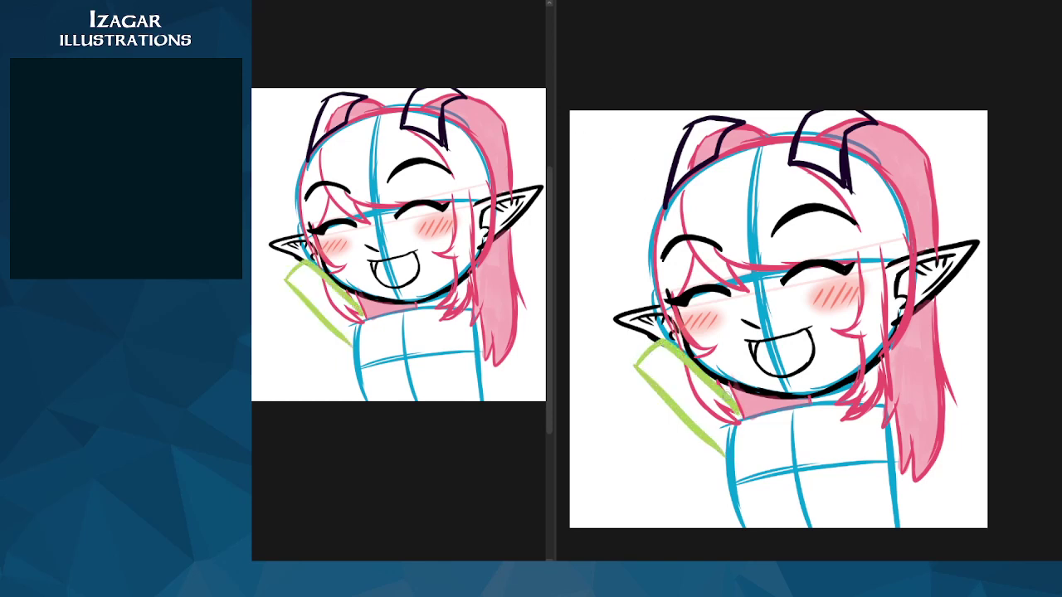
key("ctrl+z")
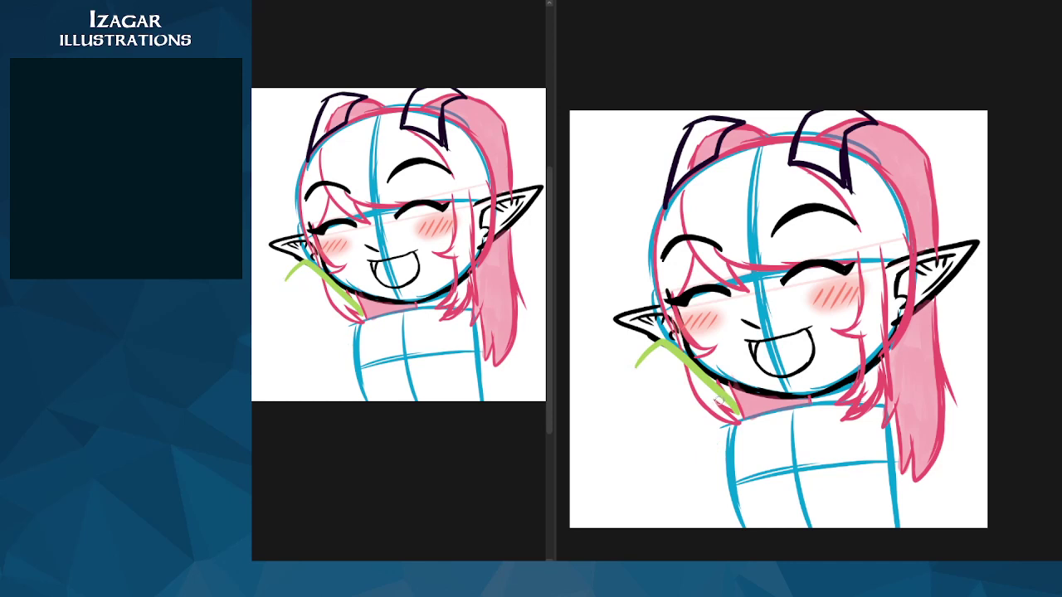
key("ctrl+z")
mouse_move(647, 386)
left_mouse_down()
mouse_move(681, 359)
mouse_move(732, 421)
left_mouse_up()
key("ctrl+z")
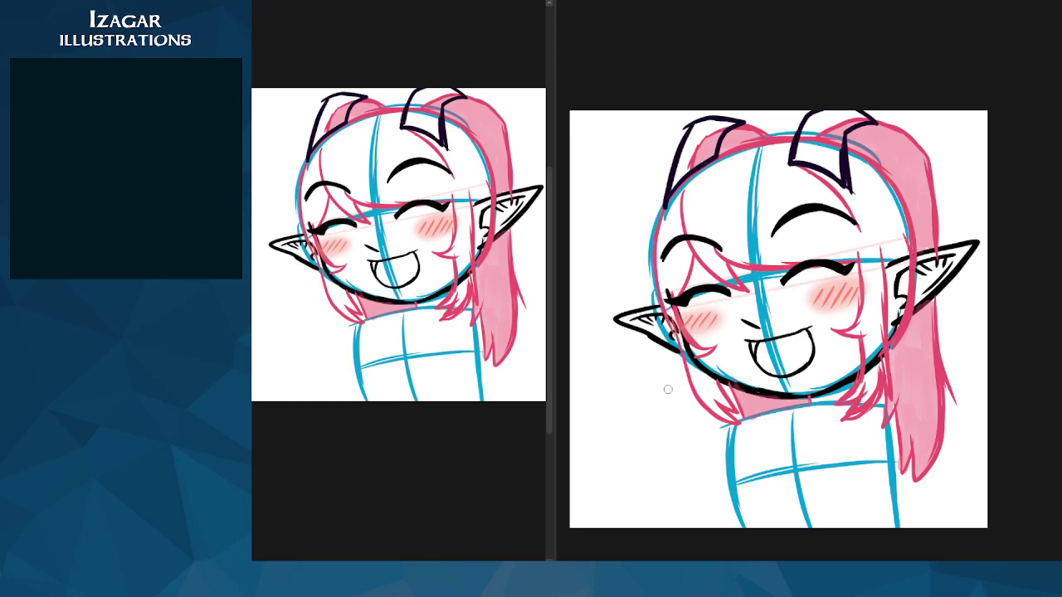
Step: Sketch a shorter left upper arm in light green, running from the shoulder to an elbow beside the jaw
mouse_move(660, 390)
left_mouse_down()
mouse_move(691, 362)
mouse_move(735, 423)
left_mouse_up()
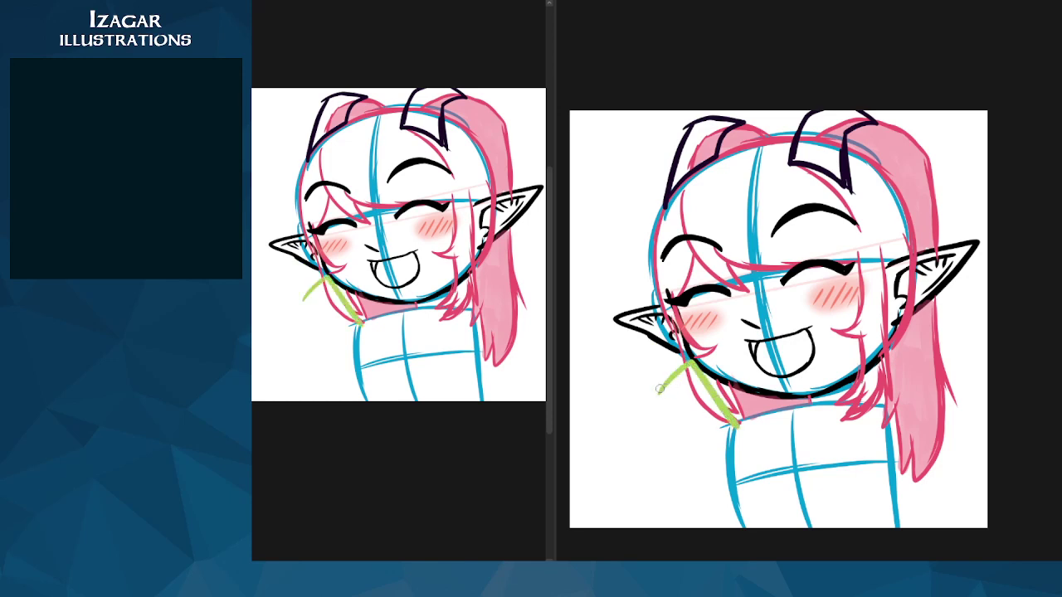
left_click_drag(660, 389, 715, 461)
left_click_drag(676, 415, 720, 470)
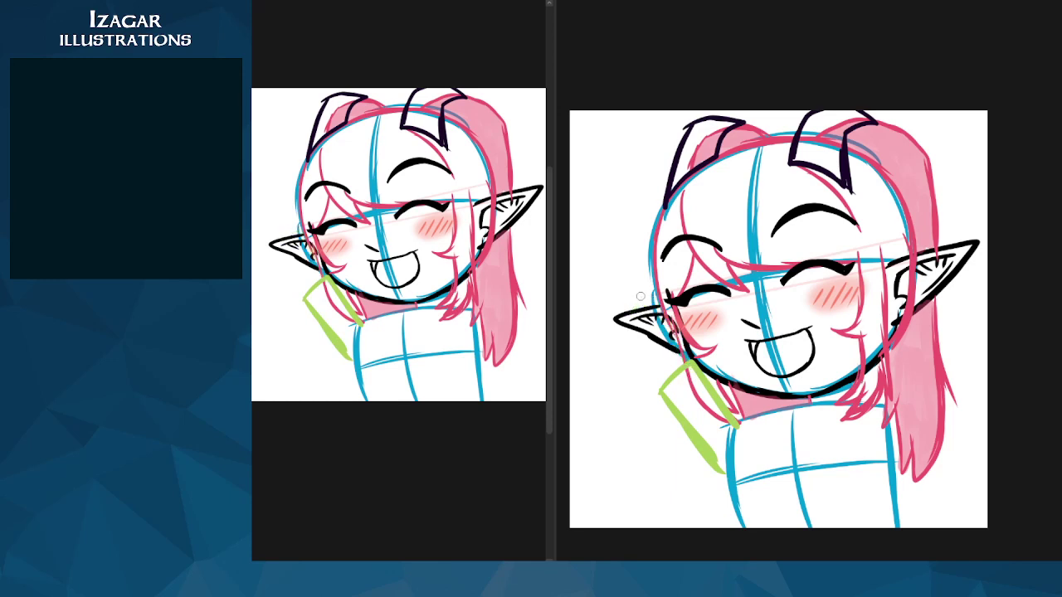
Step: Try to sketch the left forearm in light green from the elbow up across the left ear
left_click_drag(640, 296, 692, 366)
mouse_move(641, 298)
left_mouse_down()
mouse_move(622, 325)
mouse_move(660, 390)
left_mouse_up()
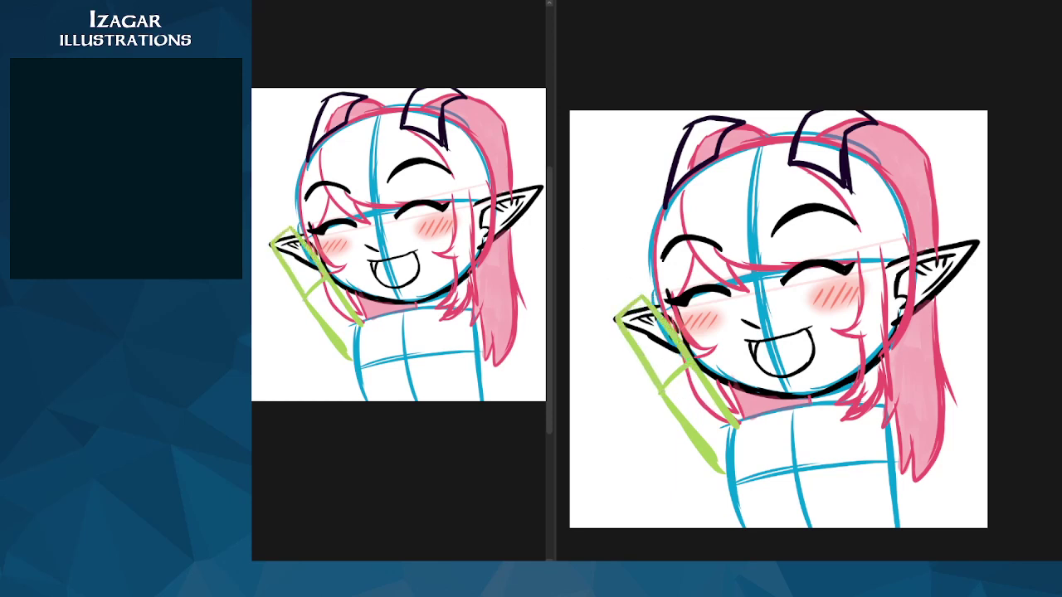
key("ctrl+z")
key("ctrl+z")
key("ctrl+z")
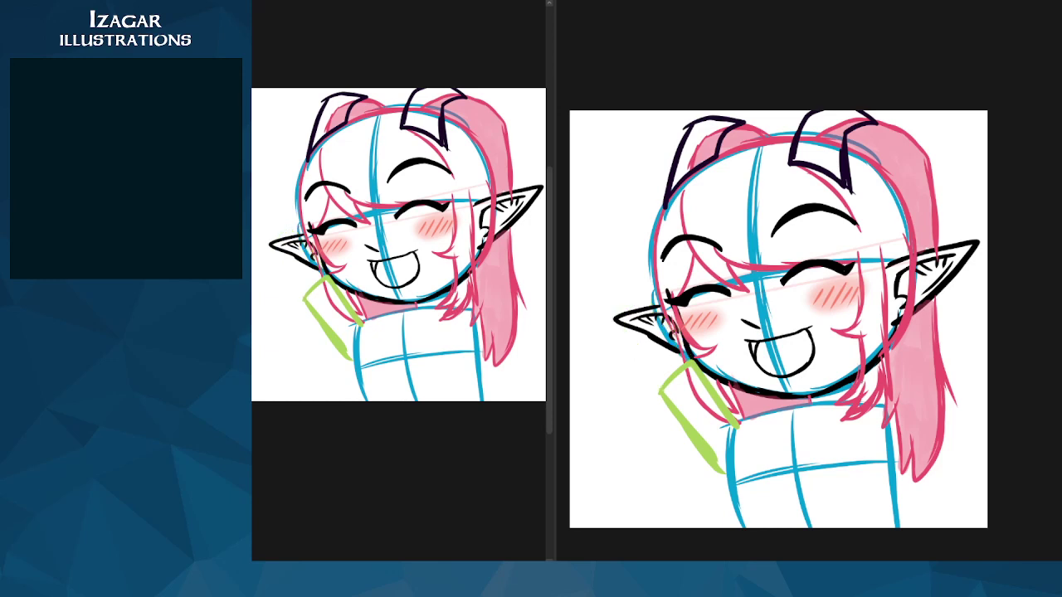
Step: Sketch a longer left forearm in light green across the left ear and cap it with a round hand
left_click_drag(634, 287, 683, 360)
key("ctrl+z")
mouse_move(640, 296)
left_mouse_down()
mouse_move(605, 315)
mouse_move(639, 364)
left_mouse_up()
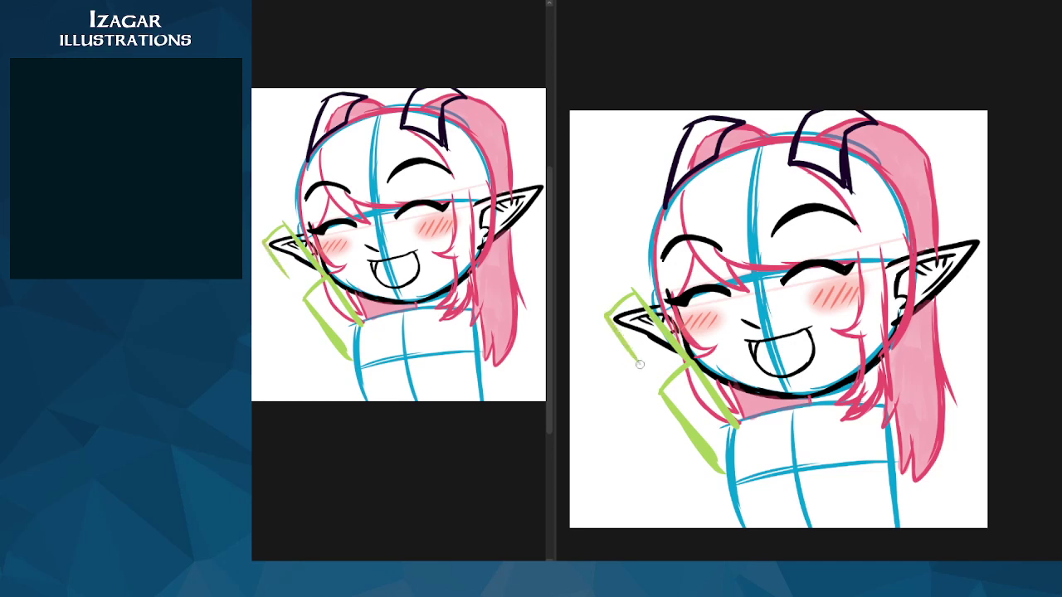
left_click_drag(608, 317, 659, 390)
left_click_drag(626, 338, 673, 399)
mouse_move(587, 273)
left_mouse_down()
mouse_move(632, 274)
mouse_move(614, 269)
mouse_move(637, 285)
mouse_move(608, 271)
mouse_move(581, 290)
mouse_move(587, 273)
mouse_move(600, 316)
mouse_move(575, 291)
mouse_move(626, 307)
mouse_move(591, 313)
mouse_move(606, 277)
mouse_move(594, 267)
mouse_move(632, 280)
mouse_move(582, 289)
mouse_move(635, 284)
left_mouse_up()
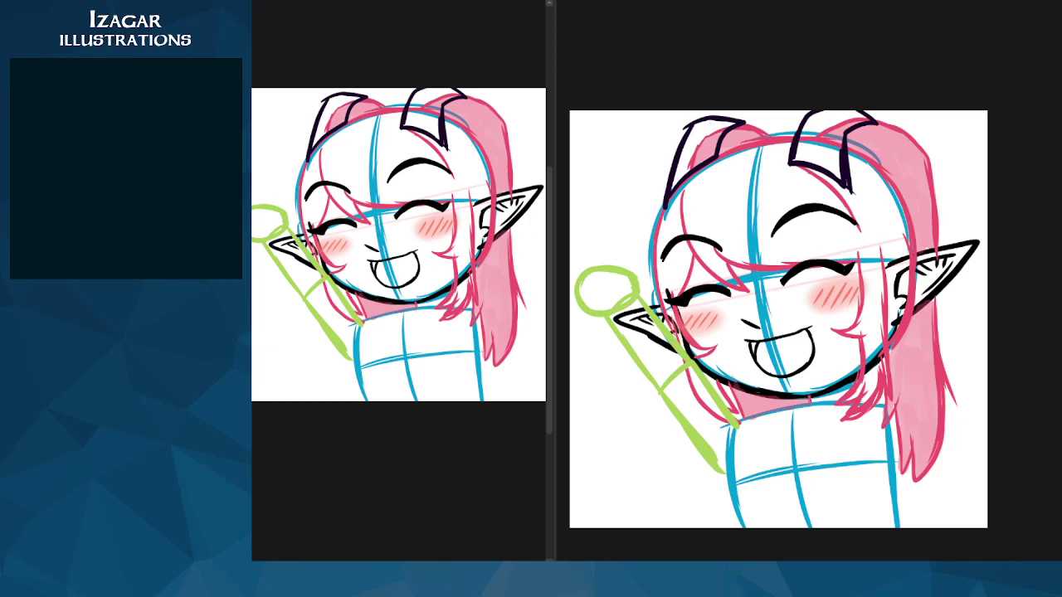
Step: Recolour the green hand and arm sketch black and erase the ear and hair lines crossing the arm
mouse_move(584, 271)
left_mouse_down()
mouse_move(573, 303)
mouse_move(600, 267)
mouse_move(597, 315)
mouse_move(626, 273)
left_mouse_up()
left_click_drag(599, 314, 618, 311)
left_click_drag(623, 273, 635, 287)
left_click_drag(612, 312, 635, 305)
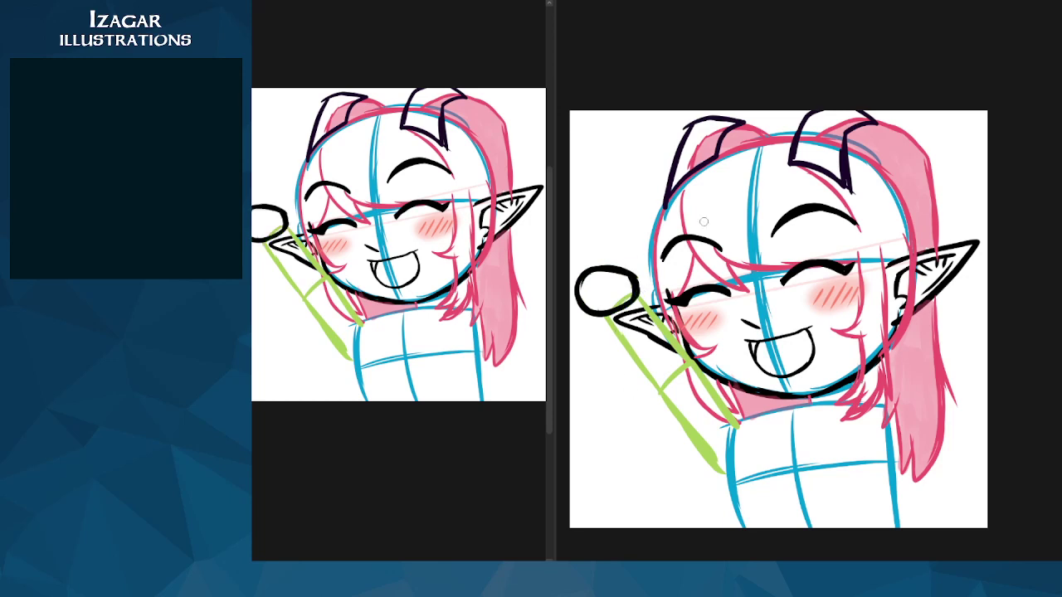
mouse_move(632, 295)
left_mouse_down()
mouse_move(612, 330)
mouse_move(614, 368)
mouse_move(603, 359)
mouse_move(618, 376)
mouse_move(653, 320)
mouse_move(665, 331)
mouse_move(670, 411)
mouse_move(678, 427)
mouse_move(699, 363)
mouse_move(702, 423)
left_mouse_up()
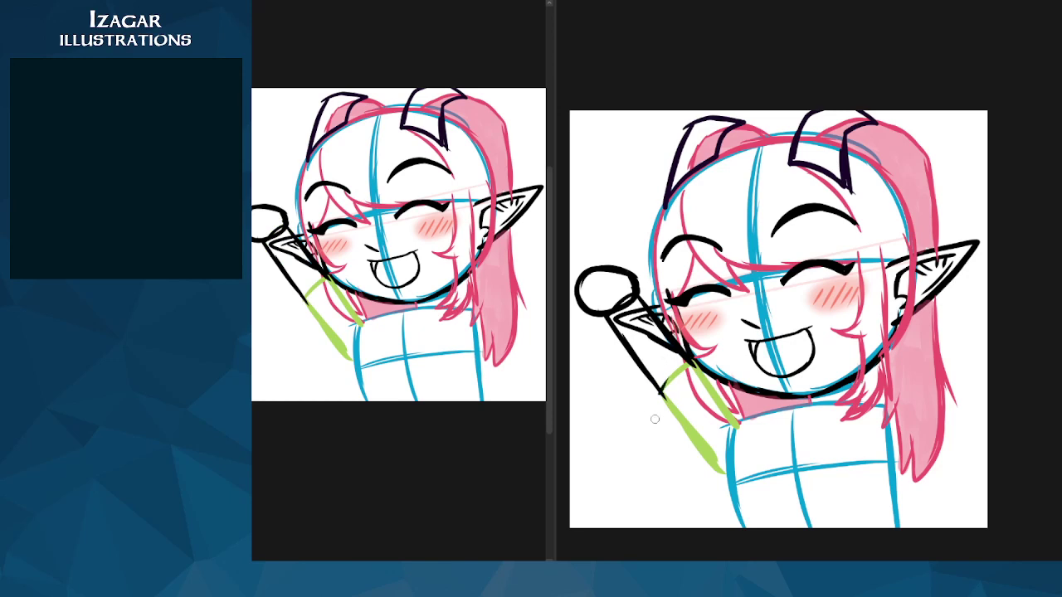
mouse_move(662, 392)
left_mouse_down()
mouse_move(689, 363)
mouse_move(680, 419)
left_mouse_up()
mouse_move(693, 364)
left_mouse_down()
mouse_move(707, 341)
mouse_move(699, 481)
mouse_move(714, 389)
mouse_move(742, 458)
mouse_move(725, 398)
mouse_move(753, 442)
left_mouse_up()
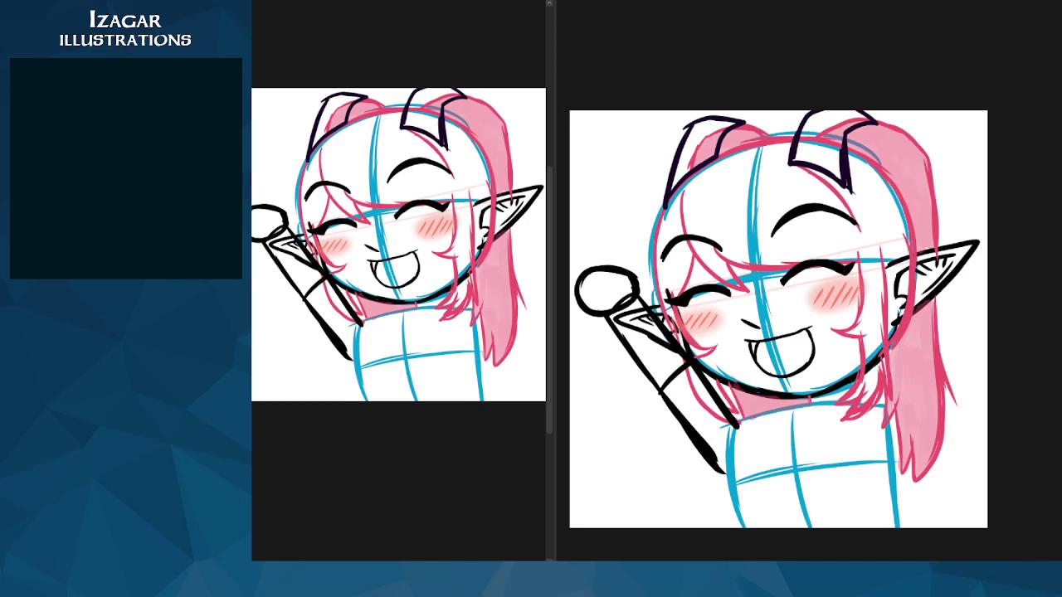
left_click_drag(669, 339, 696, 367)
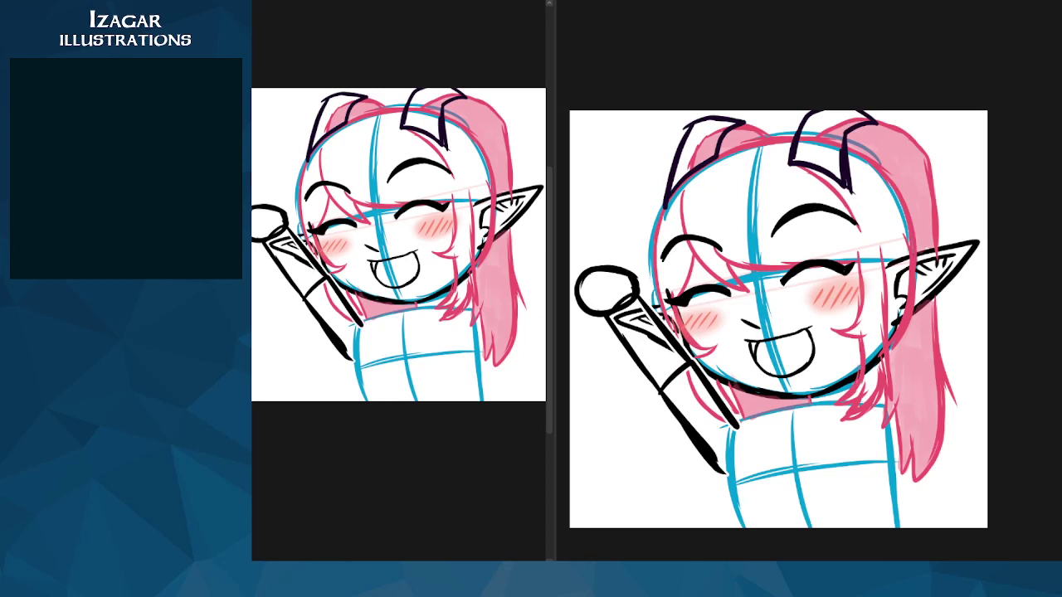
Step: Sketch the outline of a tall glow stick in black, rising vertically from the raised left hand
mouse_move(585, 126)
left_mouse_down()
mouse_move(623, 125)
mouse_move(622, 188)
left_mouse_up()
left_click_drag(618, 124, 624, 247)
key("ctrl+z")
key("ctrl+z")
left_click_drag(619, 122, 619, 263)
left_click_drag(620, 141, 621, 267)
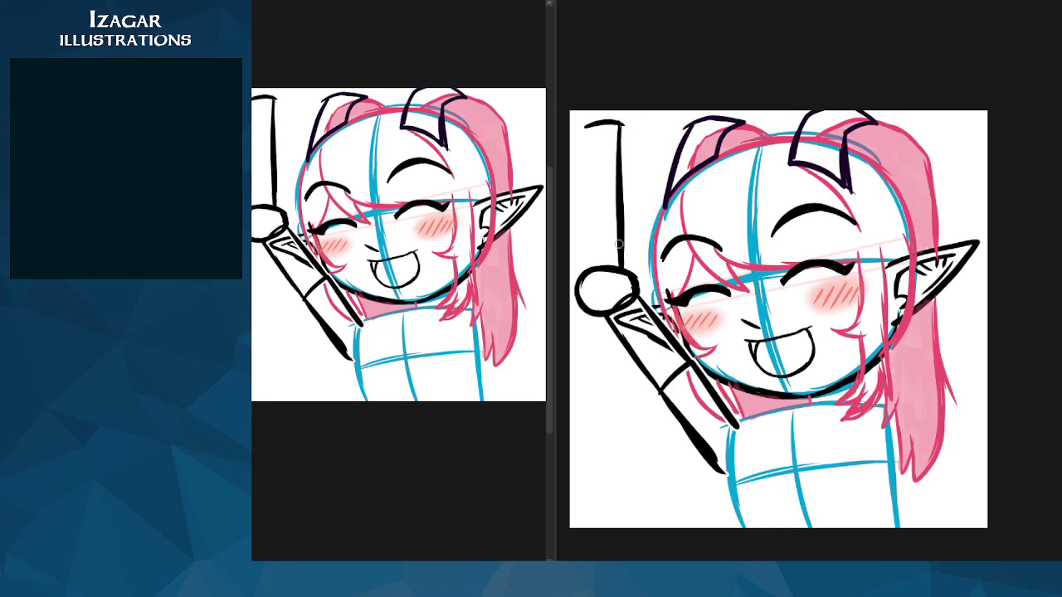
left_click_drag(586, 122, 597, 267)
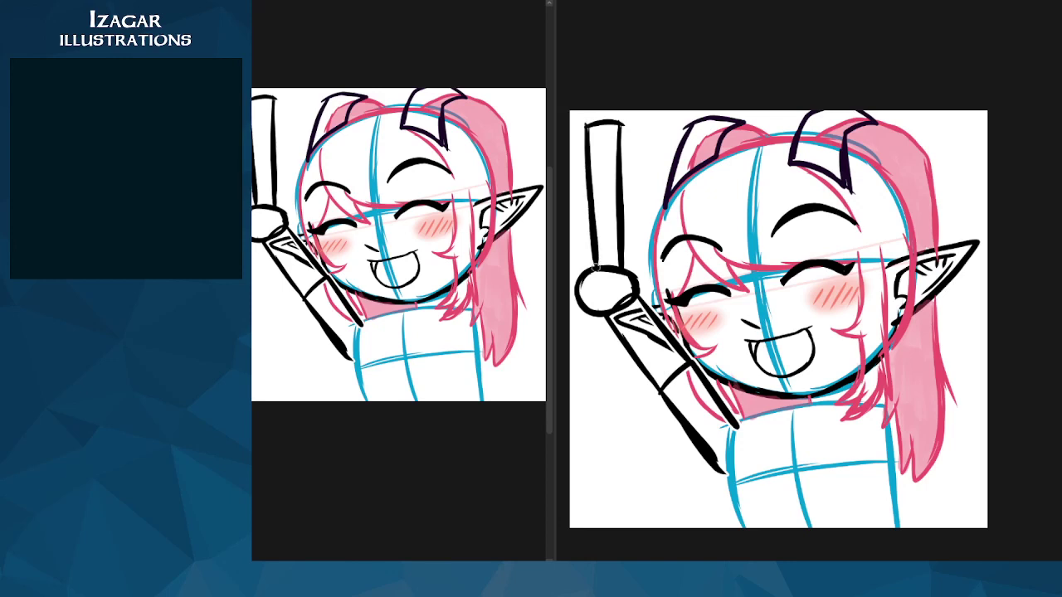
Step: Separate a short handle at the base of the left glow stick and fill the part above it with pink
mouse_move(595, 225)
left_mouse_down()
mouse_move(619, 223)
mouse_move(592, 225)
mouse_move(619, 224)
mouse_move(619, 254)
left_mouse_up()
mouse_move(586, 126)
left_mouse_down()
mouse_move(614, 127)
mouse_move(614, 172)
mouse_move(594, 132)
mouse_move(614, 162)
mouse_move(603, 158)
mouse_move(603, 187)
left_mouse_up()
key("ctrl+z")
mouse_move(591, 131)
left_mouse_down()
mouse_move(613, 128)
mouse_move(590, 131)
mouse_move(594, 189)
mouse_move(615, 133)
mouse_move(601, 220)
mouse_move(594, 196)
mouse_move(607, 221)
mouse_move(613, 204)
mouse_move(616, 222)
left_mouse_up()
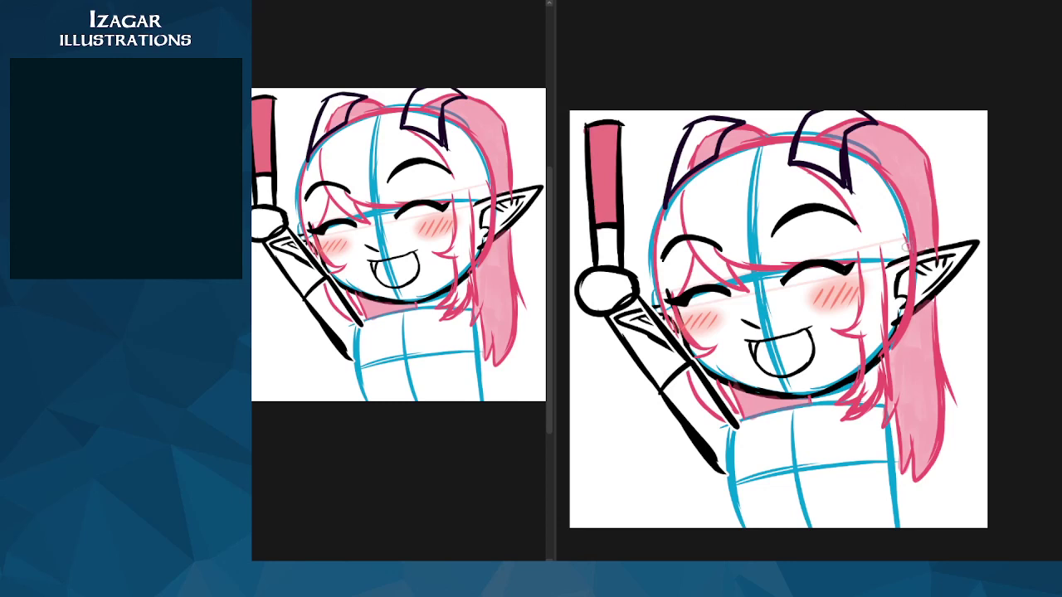
Step: Sketch a round right hand in black over the inner part of the right pointed ear
mouse_move(926, 247)
left_mouse_down()
mouse_move(896, 288)
mouse_move(937, 292)
mouse_move(922, 270)
mouse_move(897, 287)
mouse_move(948, 290)
mouse_move(906, 259)
left_mouse_up()
key("ctrl+z")
key("ctrl+z")
mouse_move(909, 262)
left_mouse_down()
mouse_move(891, 304)
mouse_move(913, 263)
mouse_move(884, 299)
mouse_move(928, 257)
mouse_move(881, 280)
mouse_move(922, 256)
mouse_move(947, 305)
mouse_move(922, 257)
left_mouse_up()
key("ctrl+z")
key("ctrl+z")
key("ctrl+z")
key("ctrl+z")
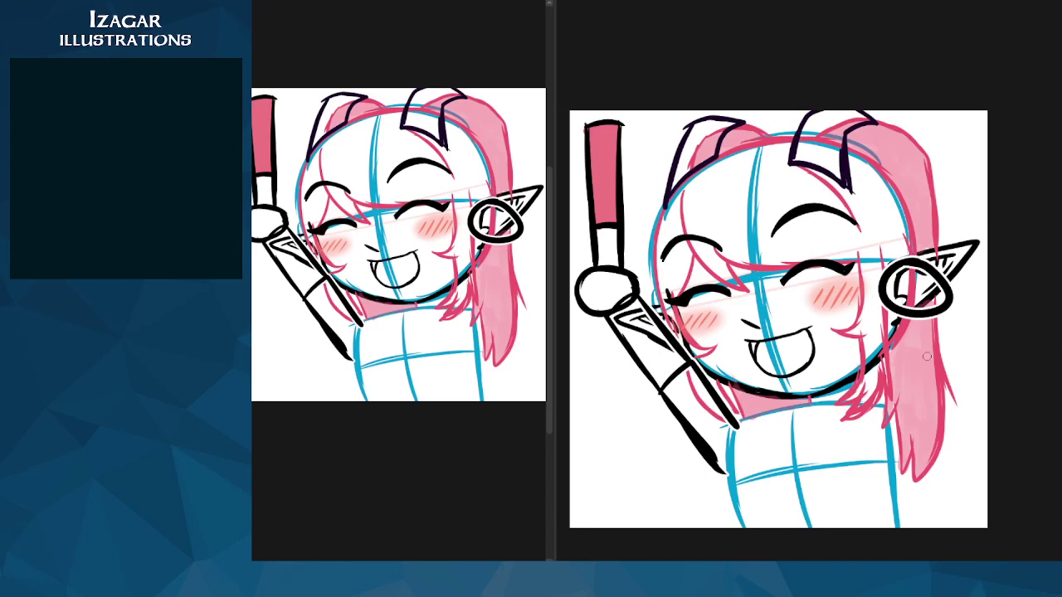
Step: Sketch the right upper arm in black as a tapered block from the shoulder up to an elbow beside the jaw
mouse_move(874, 365)
left_mouse_down()
mouse_move(908, 392)
mouse_move(852, 401)
mouse_move(841, 423)
mouse_move(874, 464)
mouse_move(908, 398)
left_mouse_up()
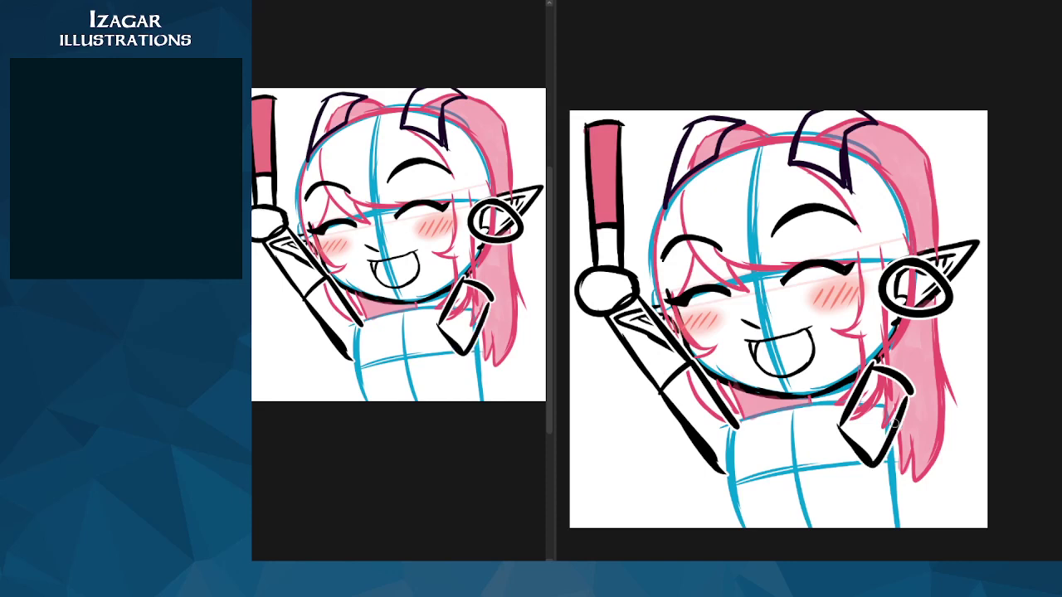
key("ctrl+z")
key("ctrl+z")
left_click_drag(840, 425, 877, 465)
left_click_drag(876, 463, 909, 393)
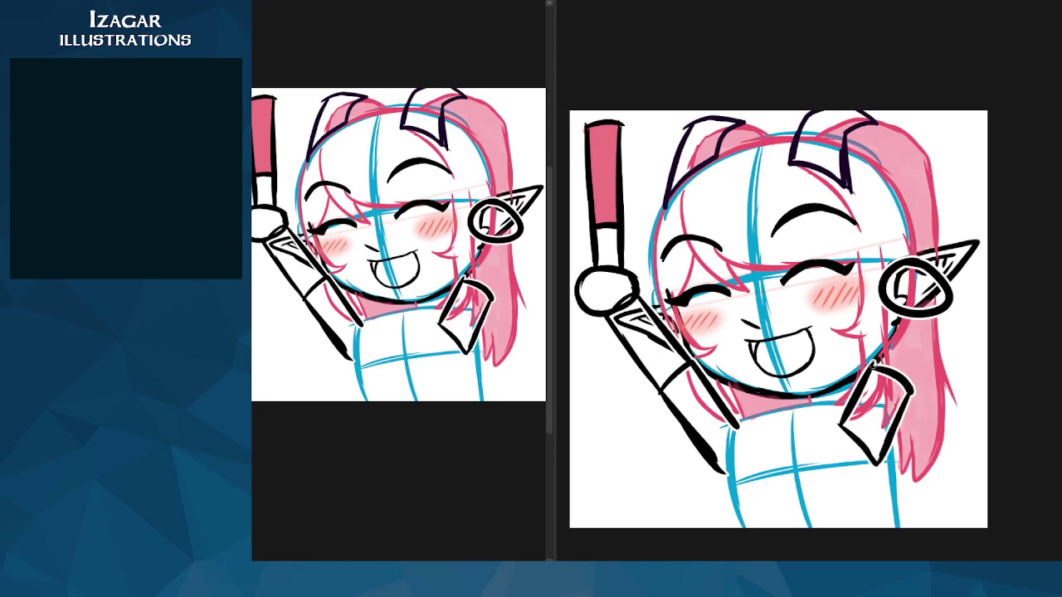
mouse_move(874, 362)
left_mouse_down()
mouse_move(912, 381)
mouse_move(909, 373)
mouse_move(909, 401)
left_mouse_up()
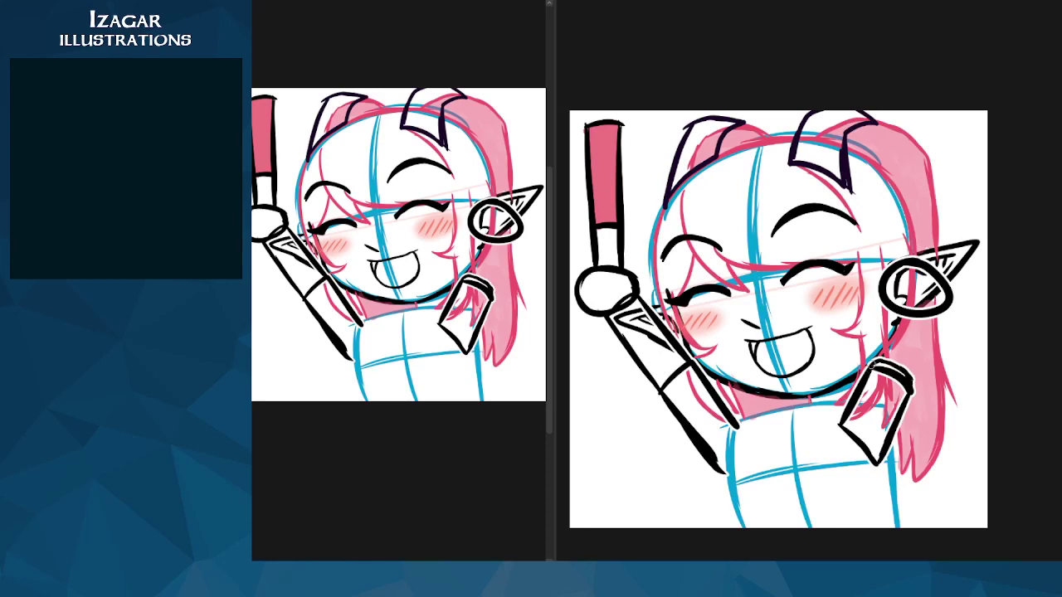
mouse_move(872, 369)
left_mouse_down()
mouse_move(916, 286)
mouse_move(943, 303)
mouse_move(912, 383)
left_mouse_up()
Step: Connect the right elbow and hand with a forearm, shift the hand outward, and redraw the elbow as a single curved line
left_click_drag(944, 312, 929, 341)
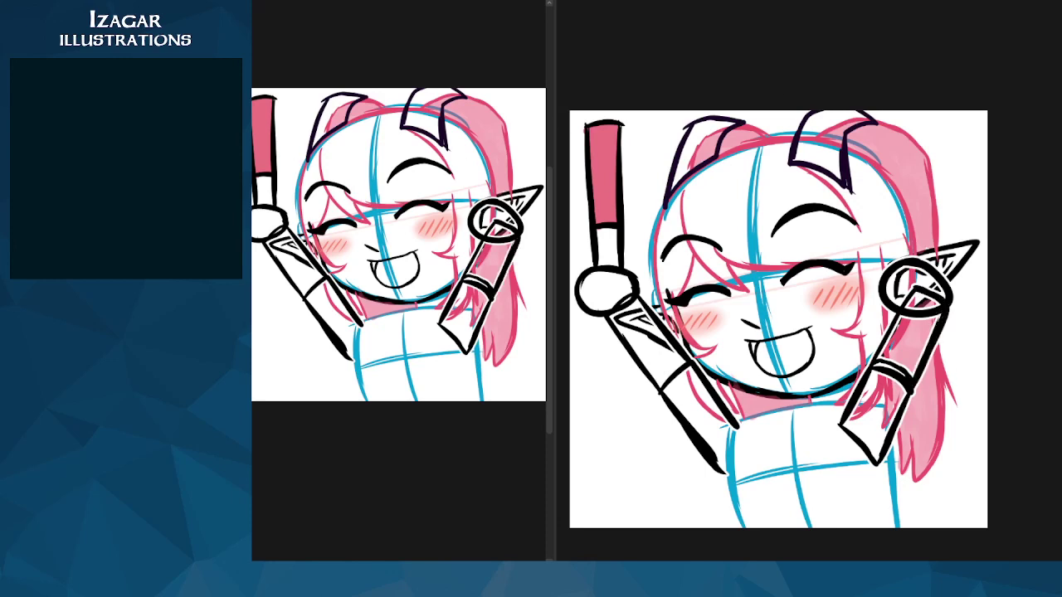
left_click_drag(943, 267, 964, 268)
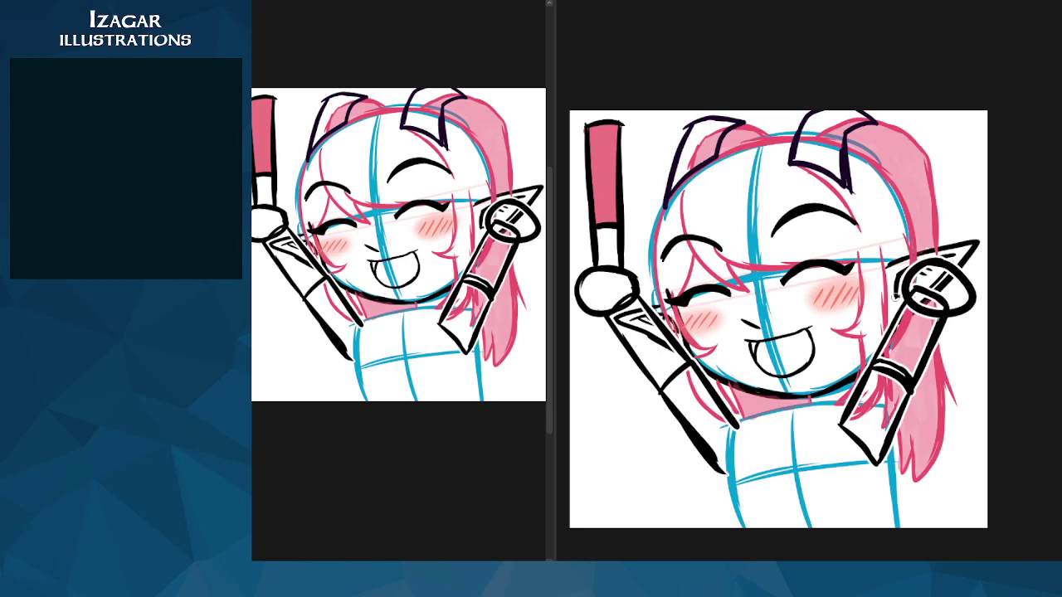
mouse_move(882, 364)
left_mouse_down()
mouse_move(875, 379)
mouse_move(886, 355)
mouse_move(894, 384)
left_mouse_up()
mouse_move(896, 347)
left_mouse_down()
mouse_move(877, 369)
mouse_move(889, 370)
mouse_move(889, 392)
mouse_move(905, 390)
left_mouse_up()
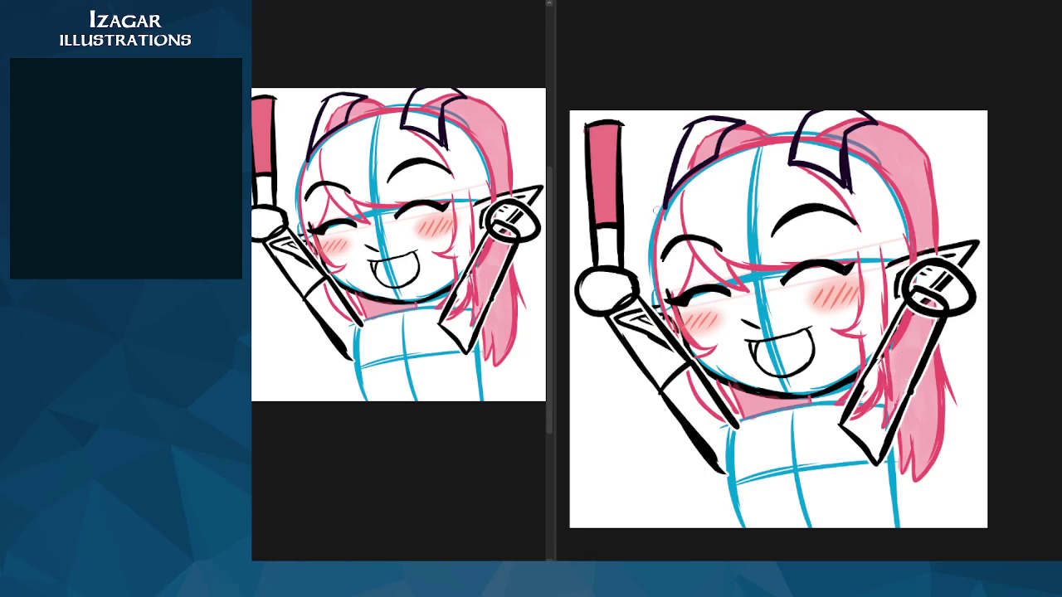
left_click_drag(876, 355, 916, 399)
key("ctrl+z")
key("ctrl+z")
left_click_drag(876, 358, 910, 385)
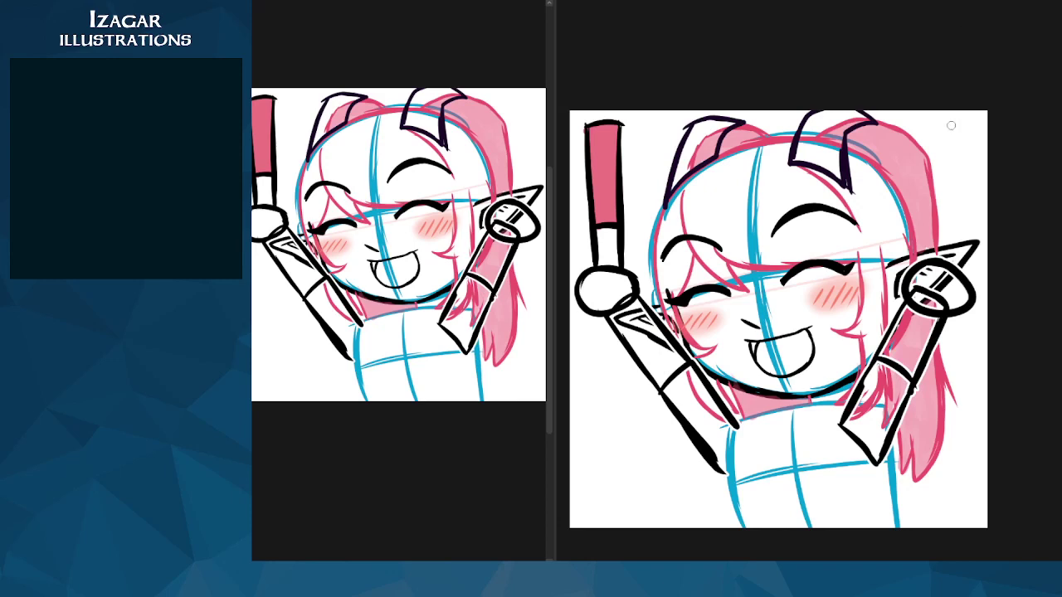
Step: Sketch a second glow stick with a short handle above the right hand and fill its upper part with light blue
left_click_drag(934, 123, 969, 121)
left_click_drag(963, 124, 957, 214)
mouse_move(927, 123)
left_mouse_down()
mouse_move(925, 238)
mouse_move(964, 239)
left_mouse_up()
mouse_move(969, 123)
left_mouse_down()
mouse_move(954, 246)
mouse_move(932, 249)
mouse_move(924, 238)
mouse_move(923, 248)
mouse_move(955, 239)
mouse_move(955, 266)
left_mouse_up()
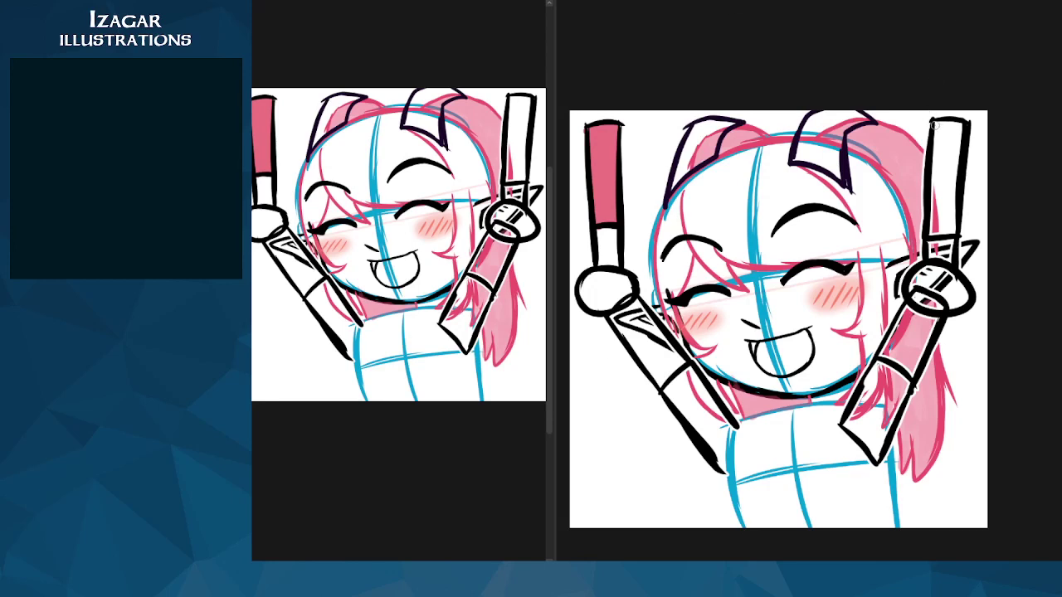
mouse_move(942, 123)
left_mouse_down()
mouse_move(957, 174)
mouse_move(934, 186)
mouse_move(952, 216)
mouse_move(942, 166)
mouse_move(932, 220)
mouse_move(946, 229)
mouse_move(946, 199)
mouse_move(954, 233)
left_mouse_up()
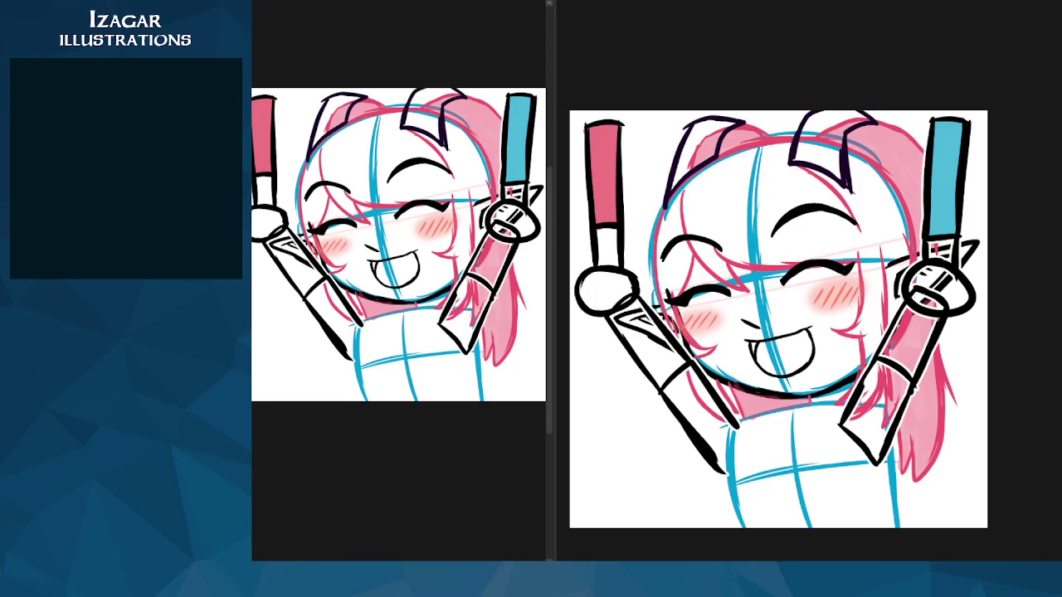
Step: Delete the black background patches around the pink-haired reference emote and bring the emote into the chibi drawing
key("ctrl+Tab")
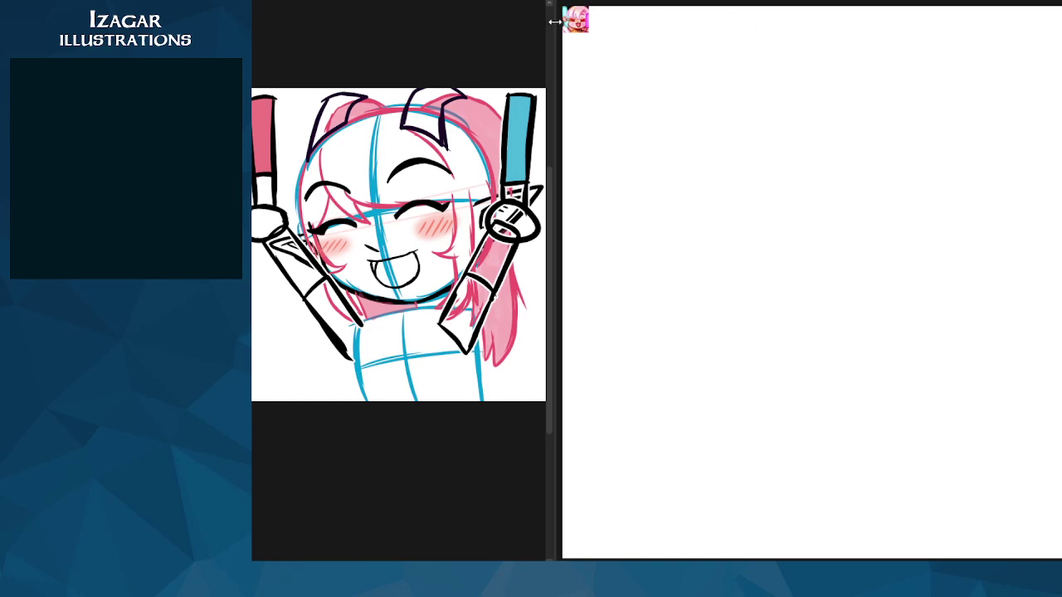
left_click_drag(571, 15, 680, 168)
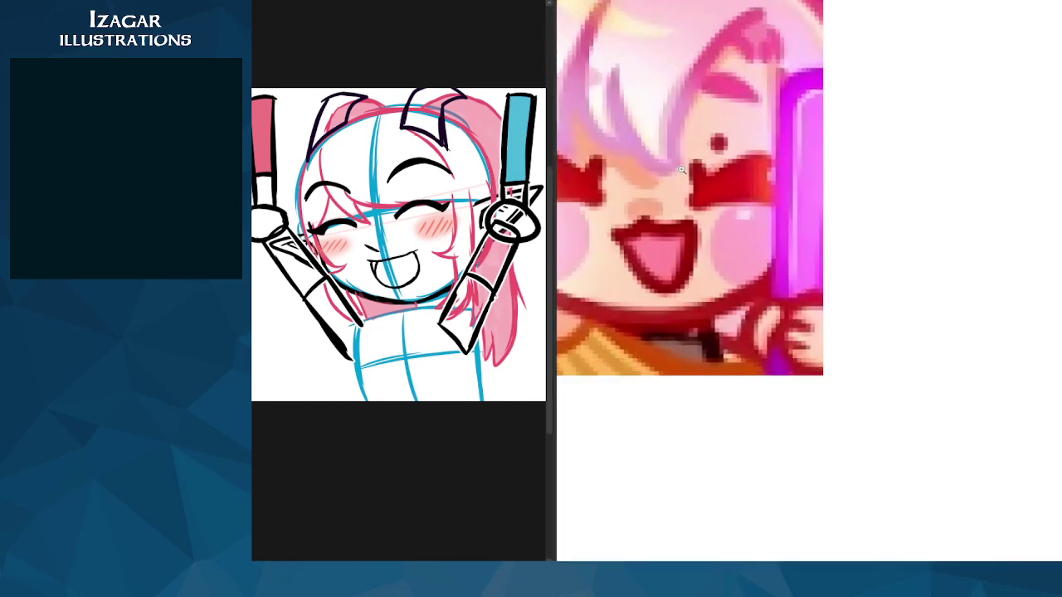
scroll(682, 169, "down", 4)
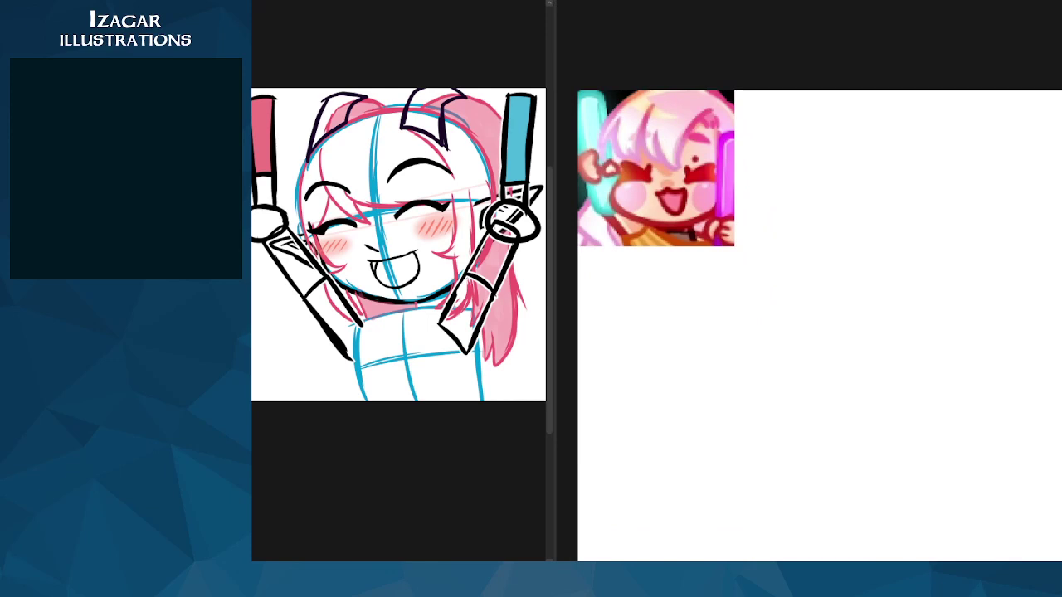
left_click(622, 97)
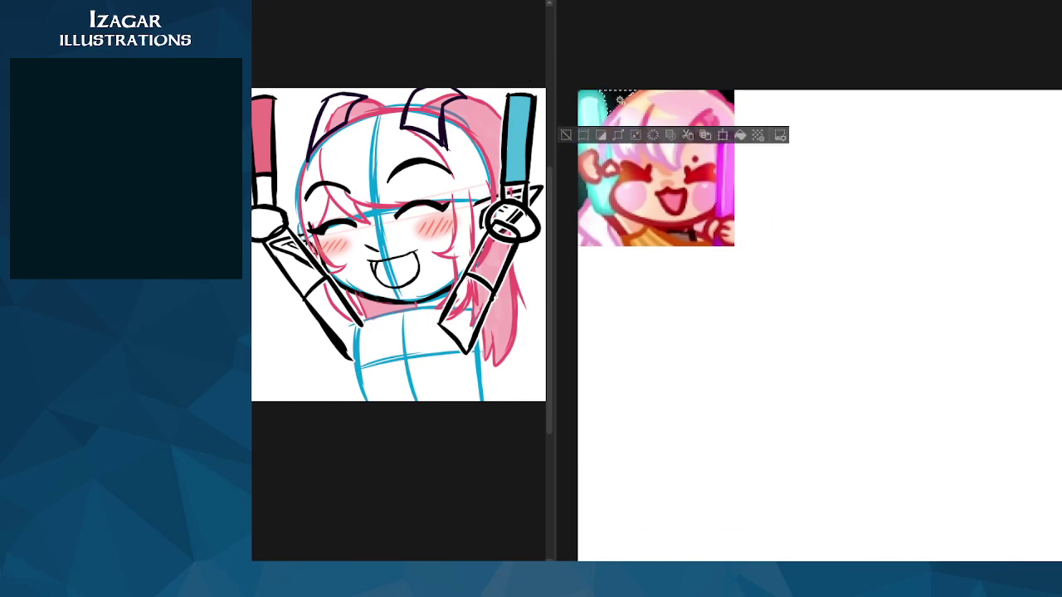
key("Delete")
left_click(728, 96, "shift")
key("Delete")
left_click(567, 135)
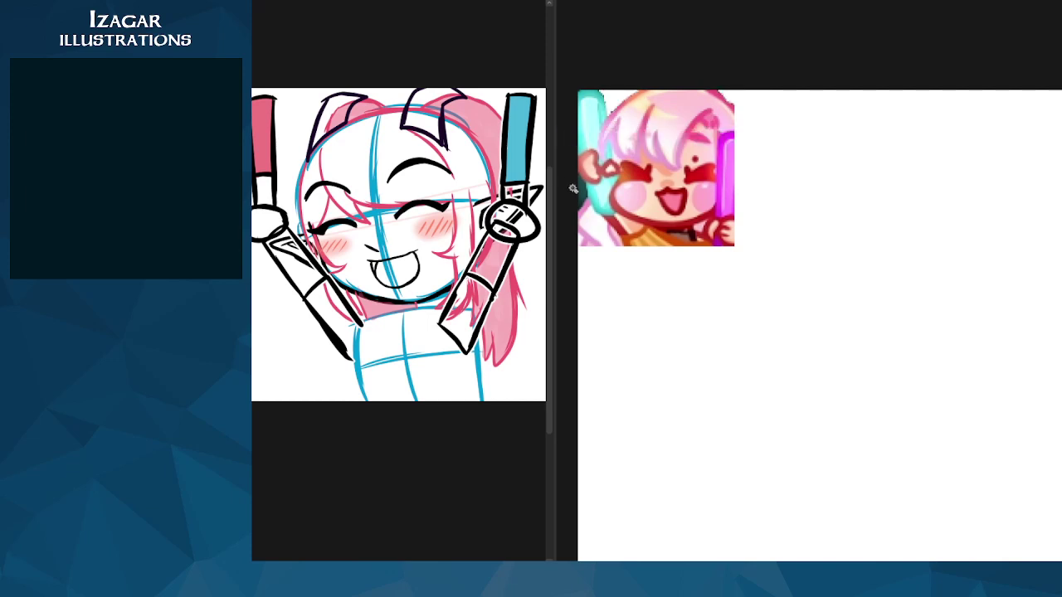
left_click(580, 189)
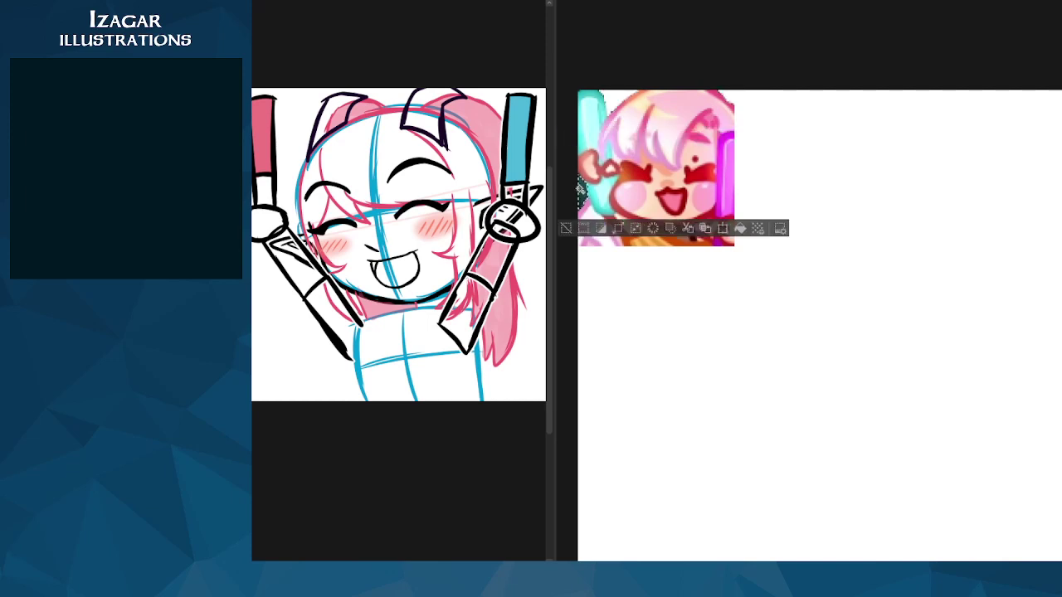
left_click(565, 228)
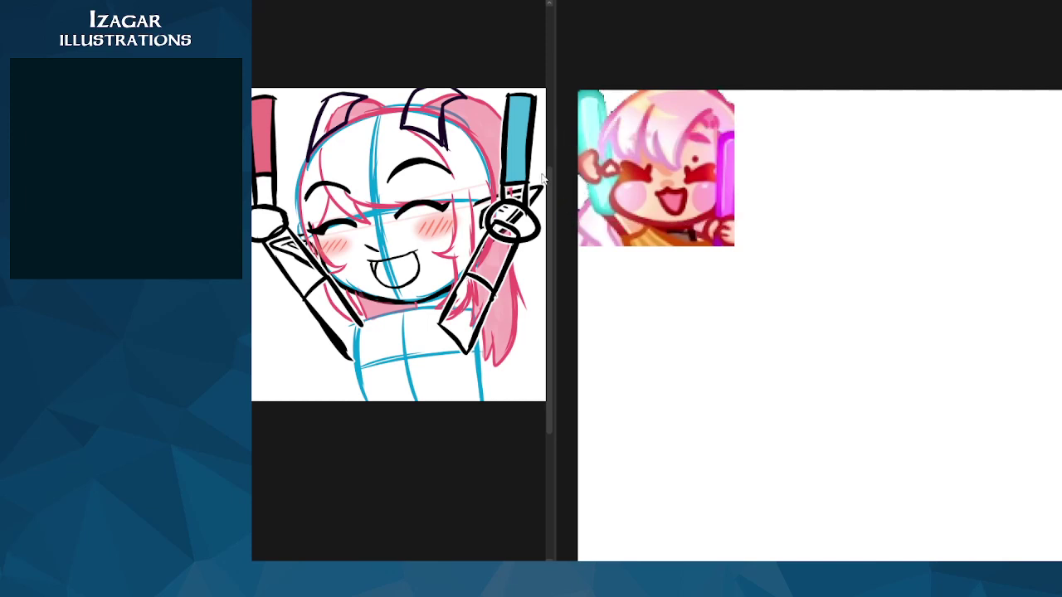
left_click(586, 2)
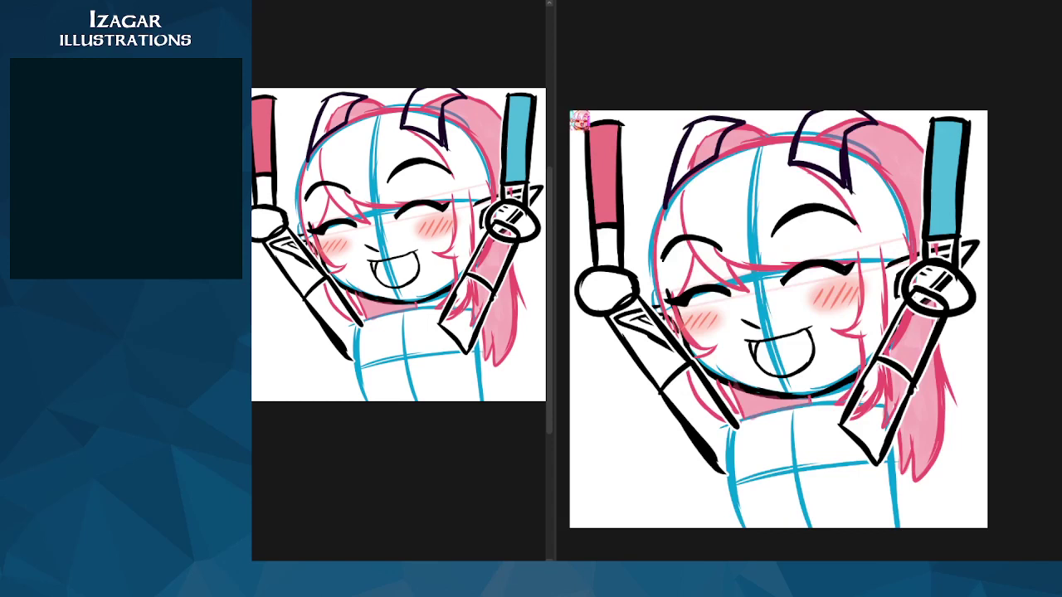
Step: Enlarge the pink-haired reference emote and place it in the drawing's lower-left area, below the left arm
key("ctrl+t")
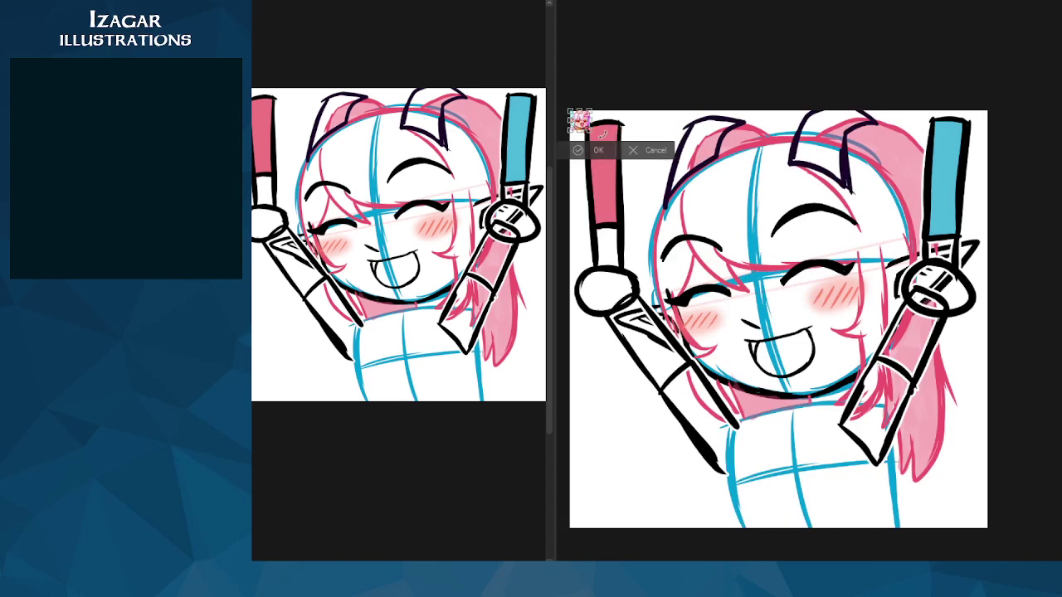
left_click_drag(591, 132, 616, 174)
left_click_drag(612, 134, 652, 415)
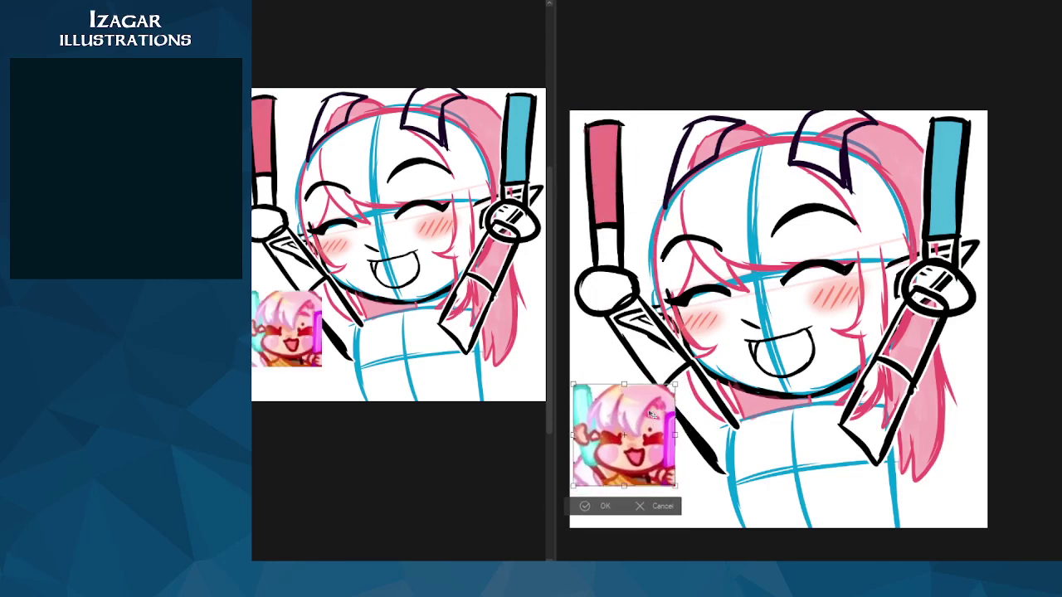
left_click(597, 506)
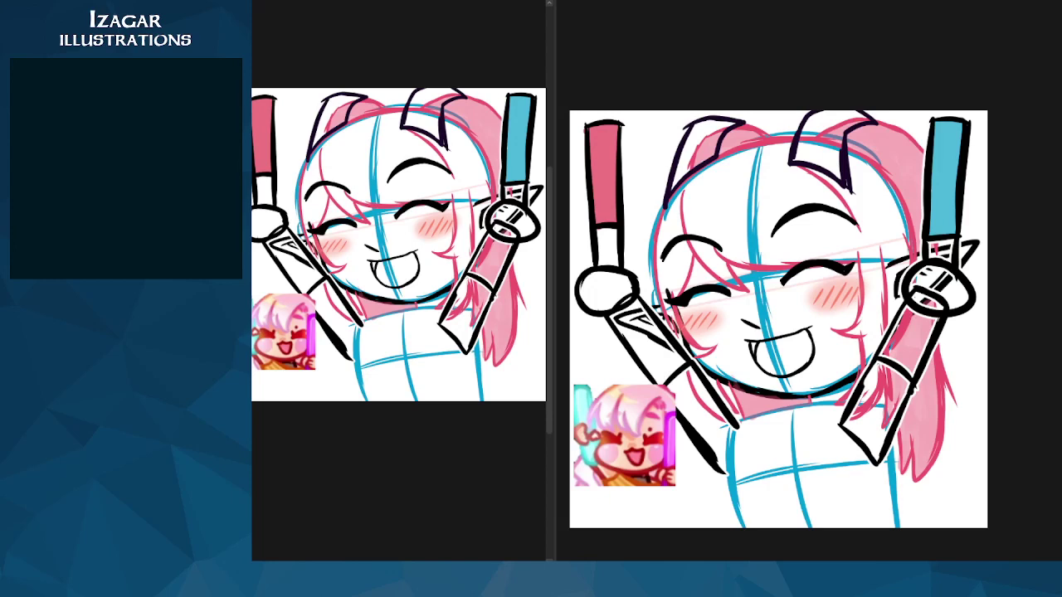
Step: Paste the blonde laughing reference picture, shrink it slightly and place it at the lower right of the pink-haired emote
key("ctrl+v")
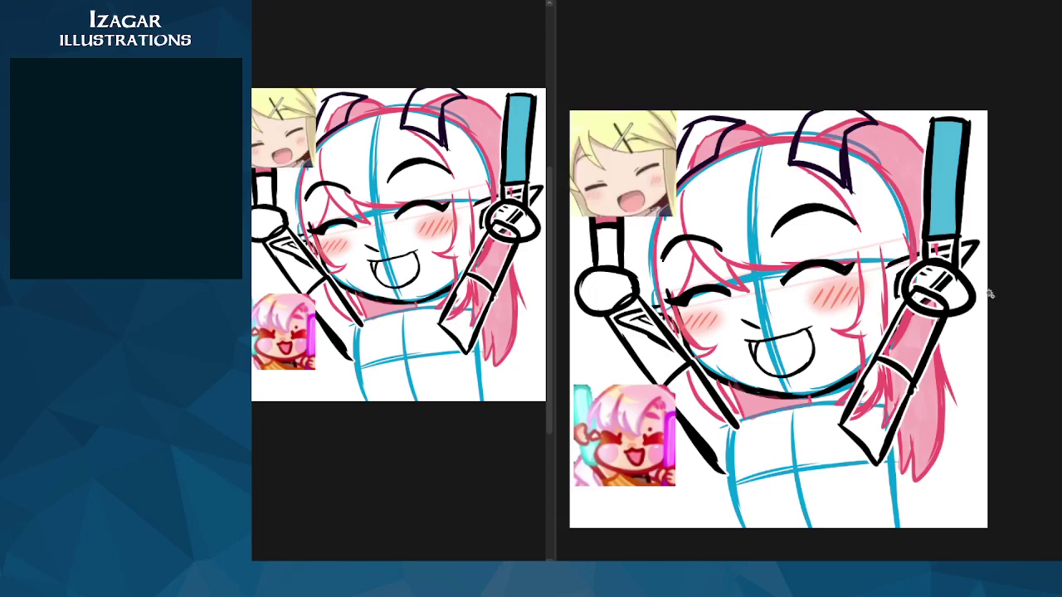
key("ctrl+t")
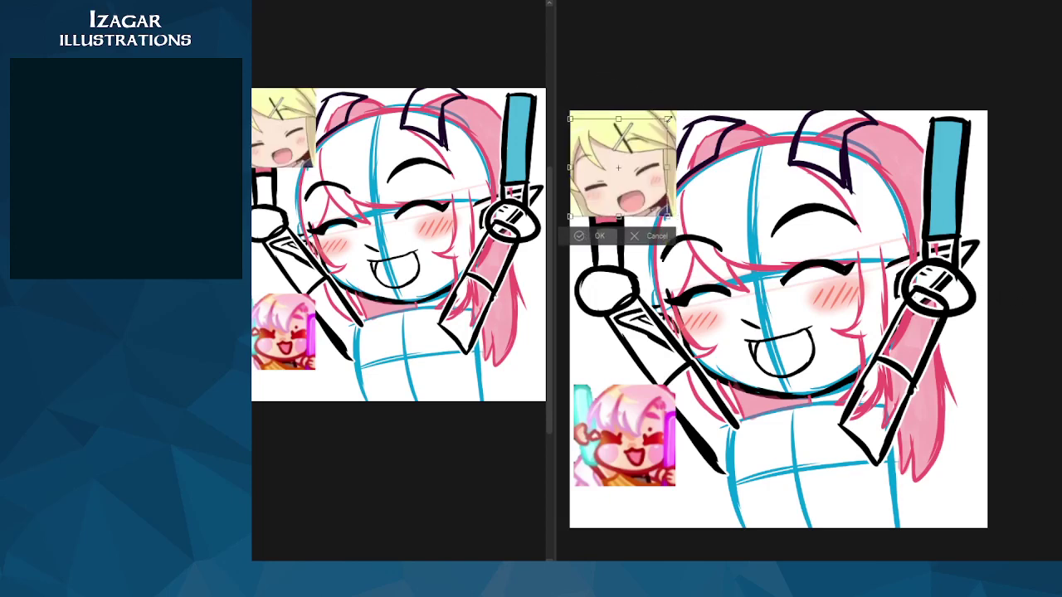
left_click_drag(668, 120, 702, 463)
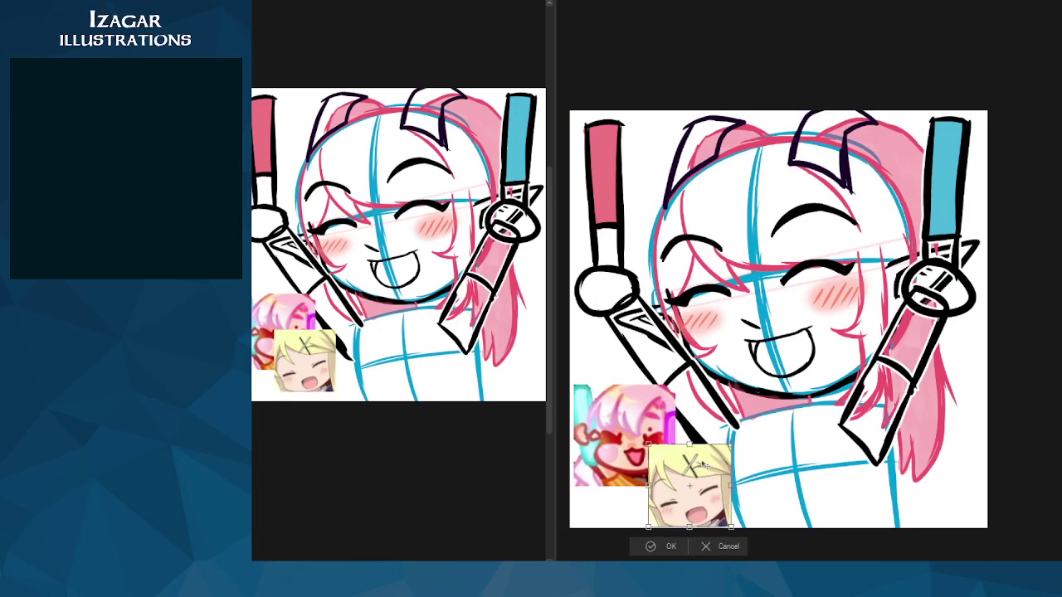
left_click(653, 548)
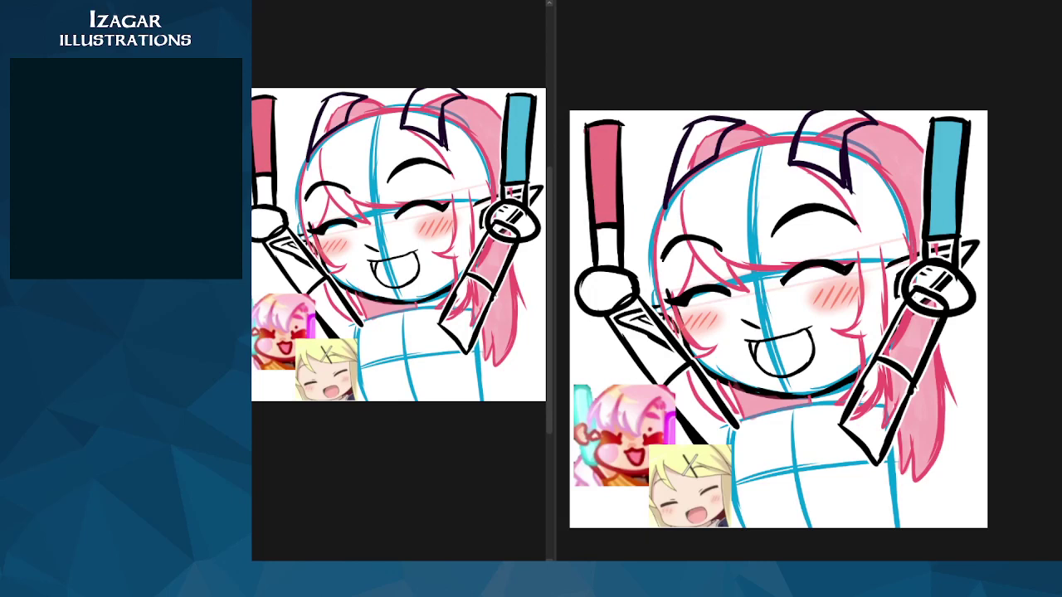
Step: Draw a white plus sign with a black outline between the two reference pictures
left_click_drag(642, 479, 638, 500)
key("ctrl+z")
key("ctrl+z")
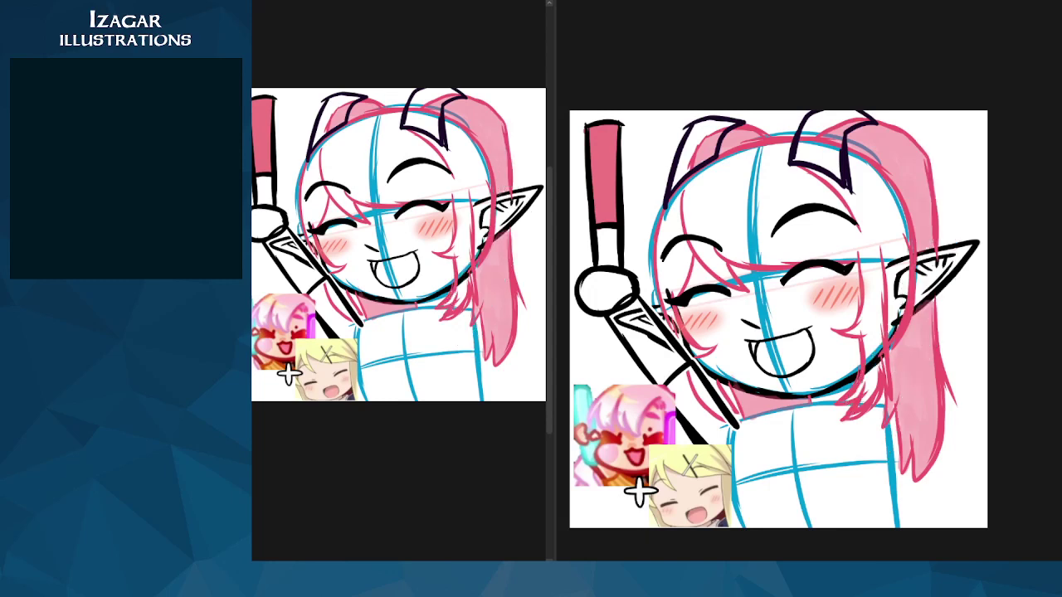
key("ctrl+y")
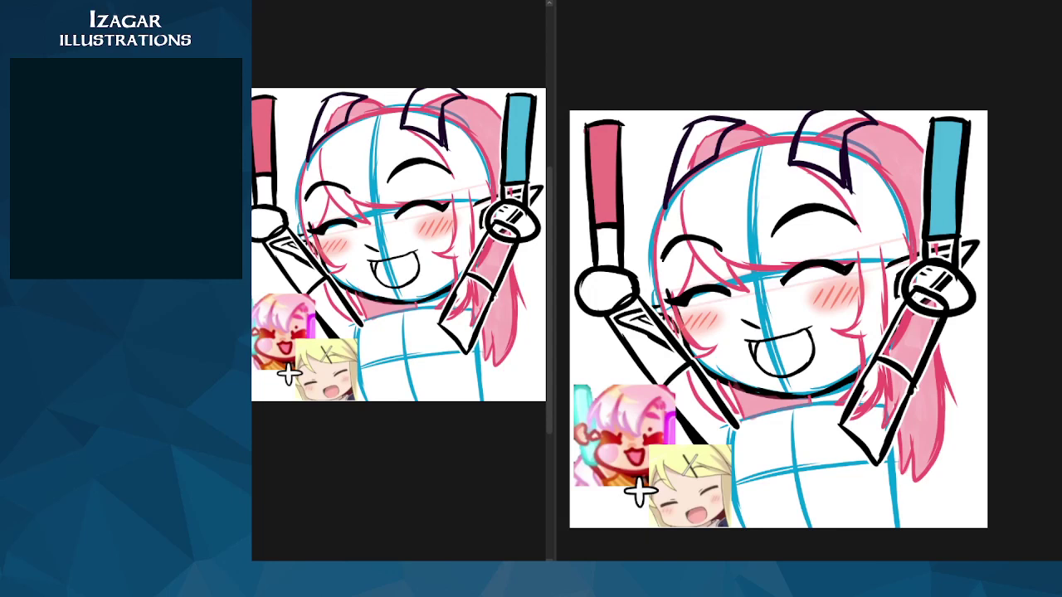
Step: Rotate a black copy of the right upper arm so it slopes down and outward over the blue original
key("ctrl+t")
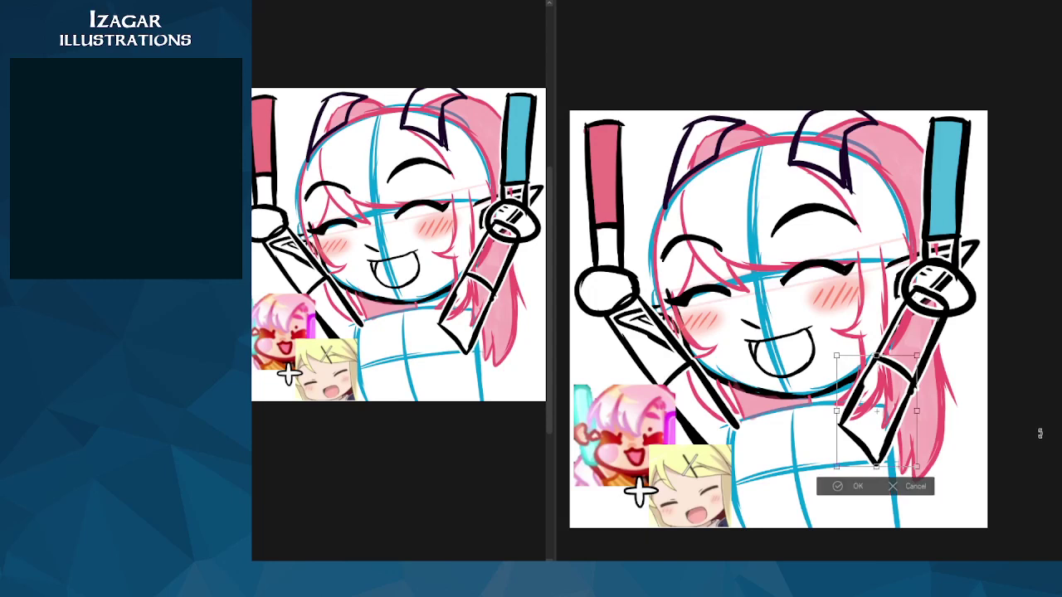
left_click_drag(975, 362, 904, 418)
left_click_drag(970, 414, 972, 372)
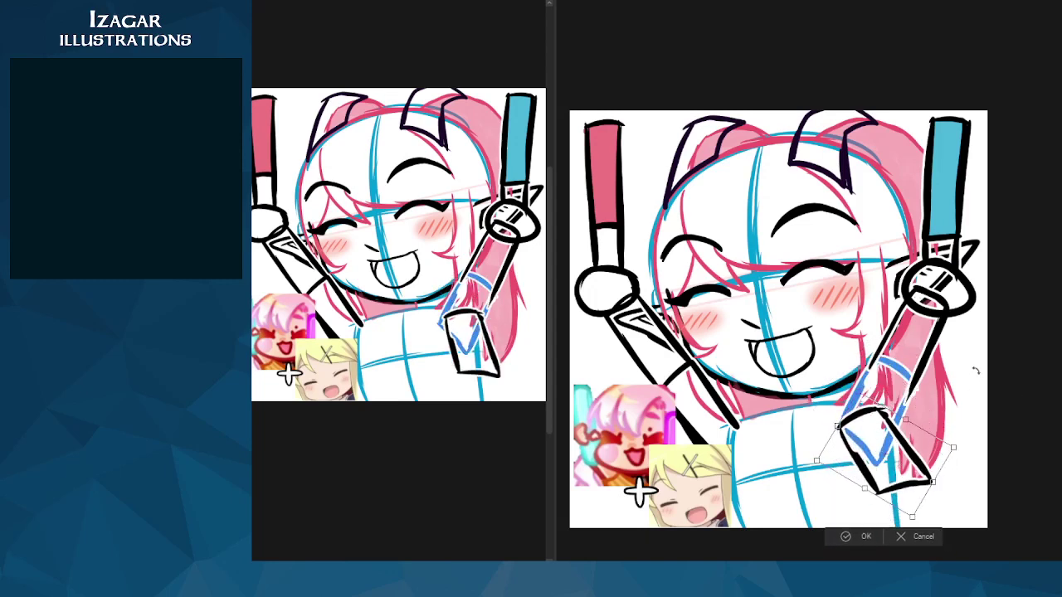
left_click(865, 536)
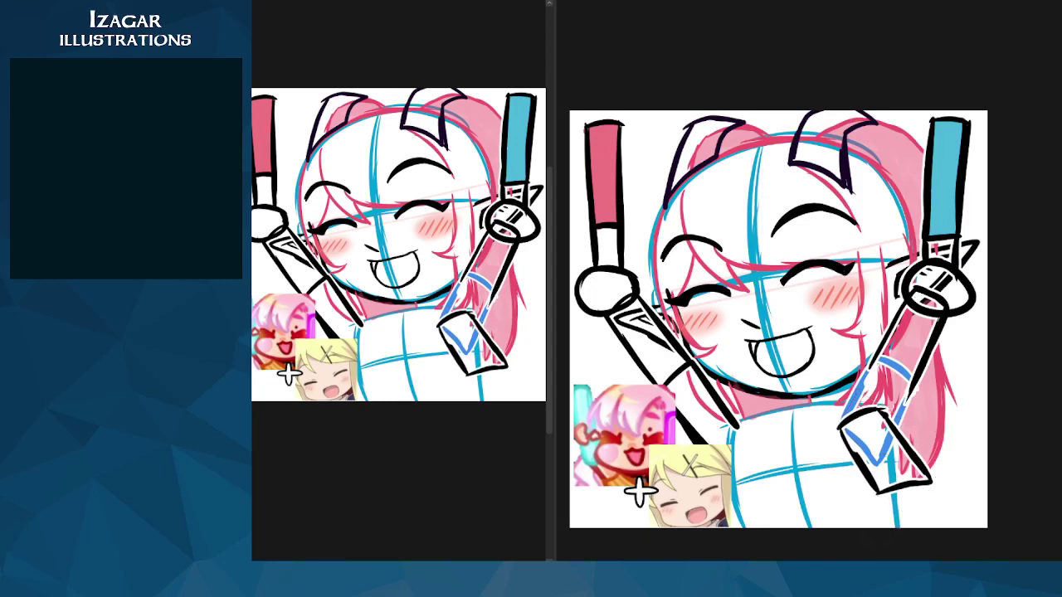
Step: Rotate a black copy of the right forearm to lean inward and place it on the lowered upper arm
key("ctrl+t")
left_click_drag(1021, 300, 1006, 270)
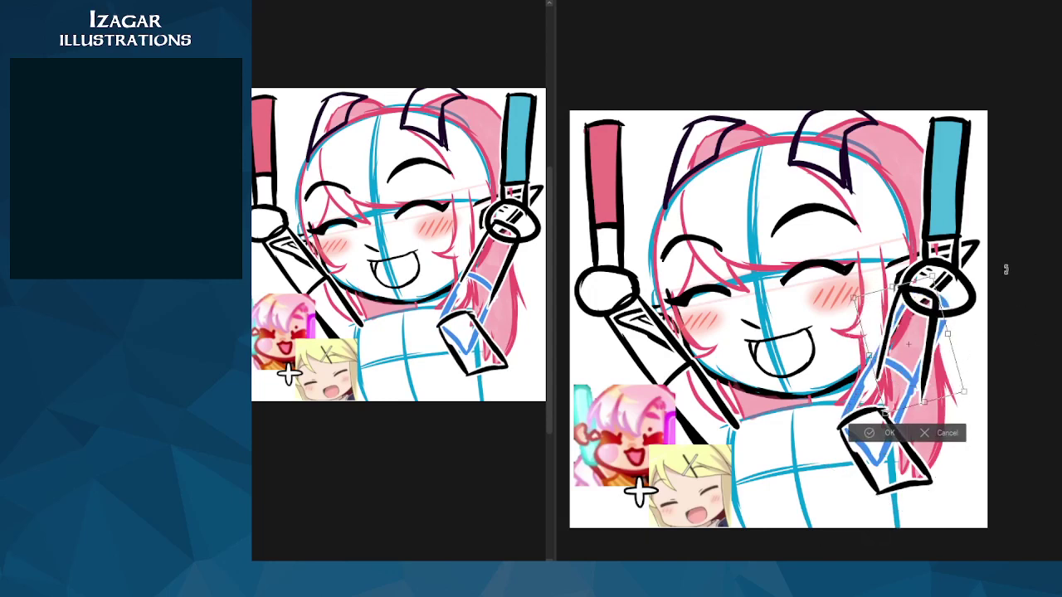
left_click_drag(903, 321, 886, 402)
left_click_drag(954, 362, 931, 346)
left_click_drag(899, 392, 910, 411)
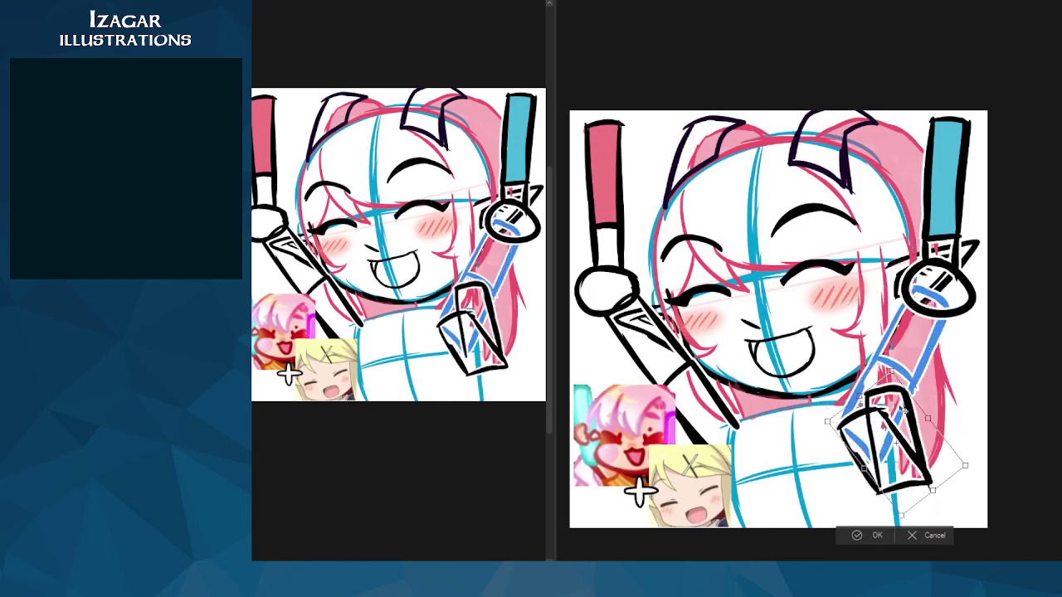
left_click(855, 540)
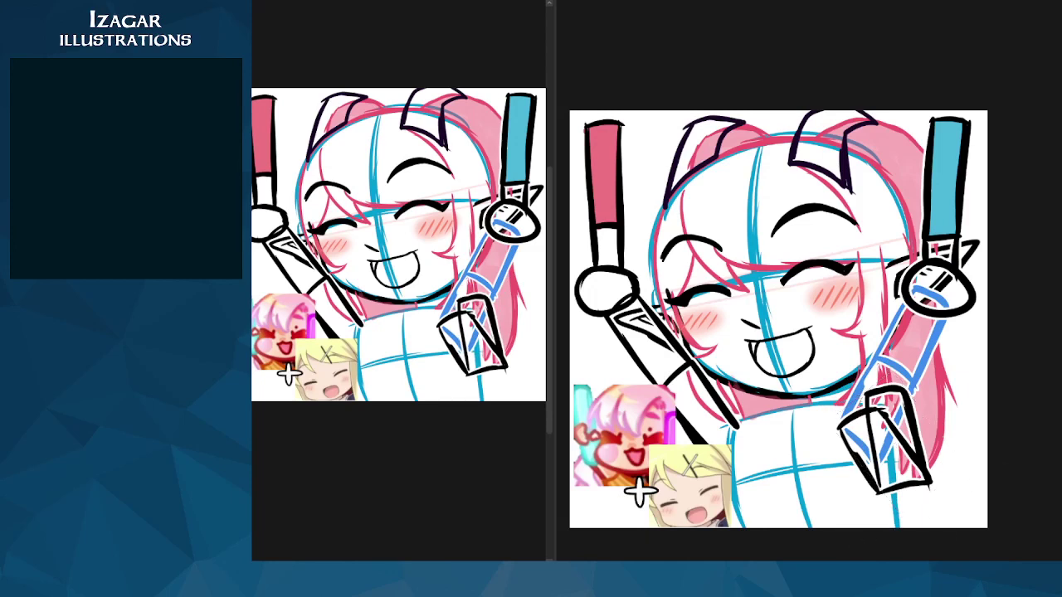
Step: Move a black copy of the right hand circle onto the forearm's end and place the slightly tilted blue glow stick in it
left_click_drag(954, 306, 887, 390)
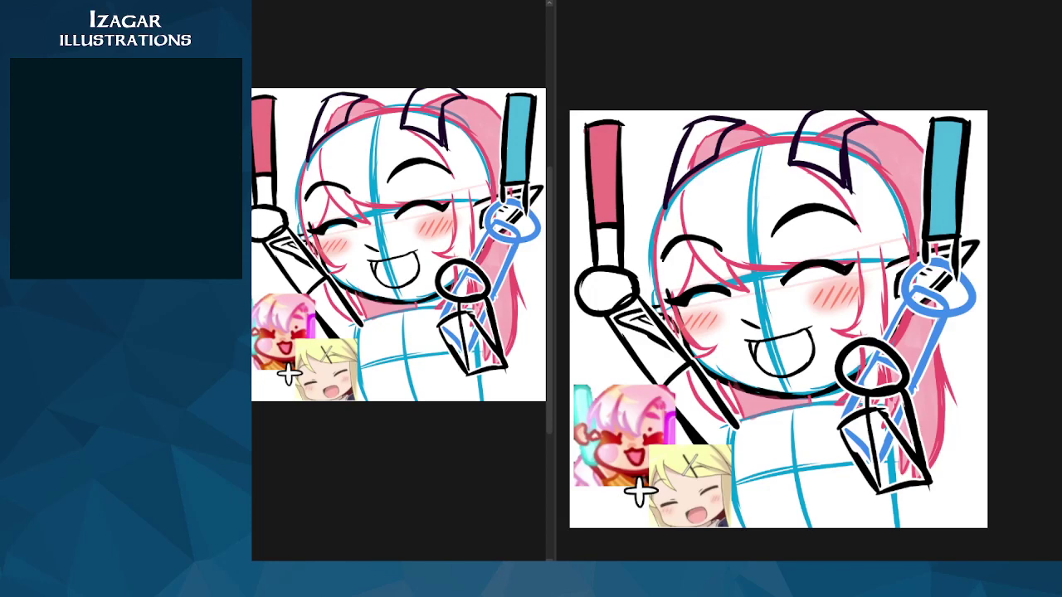
key("ctrl+t")
scroll(778, 318, "down", 3)
scroll(778, 319, "up", 1)
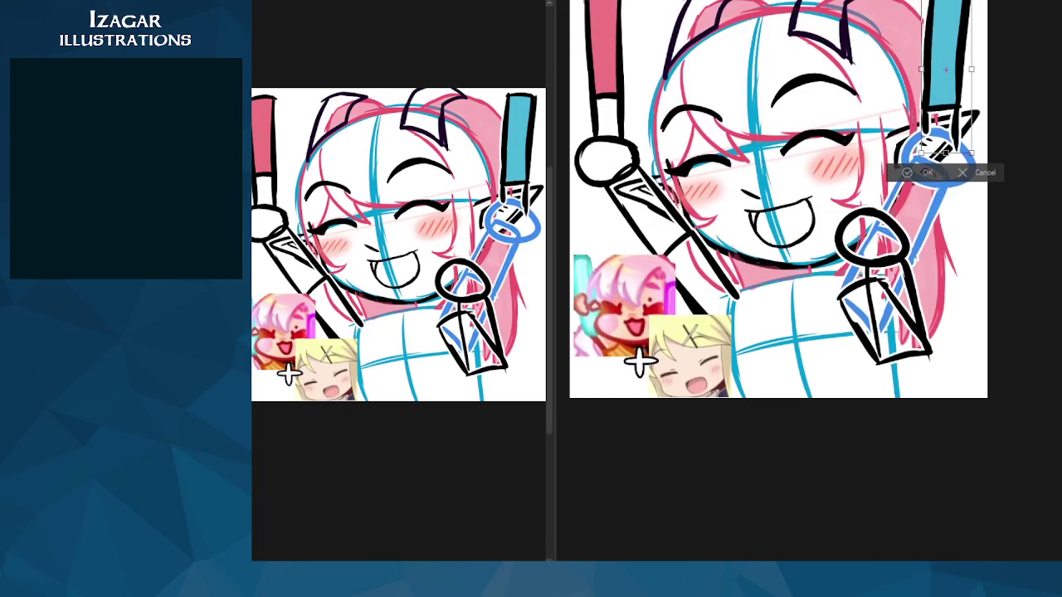
scroll(778, 279, "up", 2)
left_click_drag(1002, 140, 1027, 134)
left_click_drag(962, 182, 909, 266)
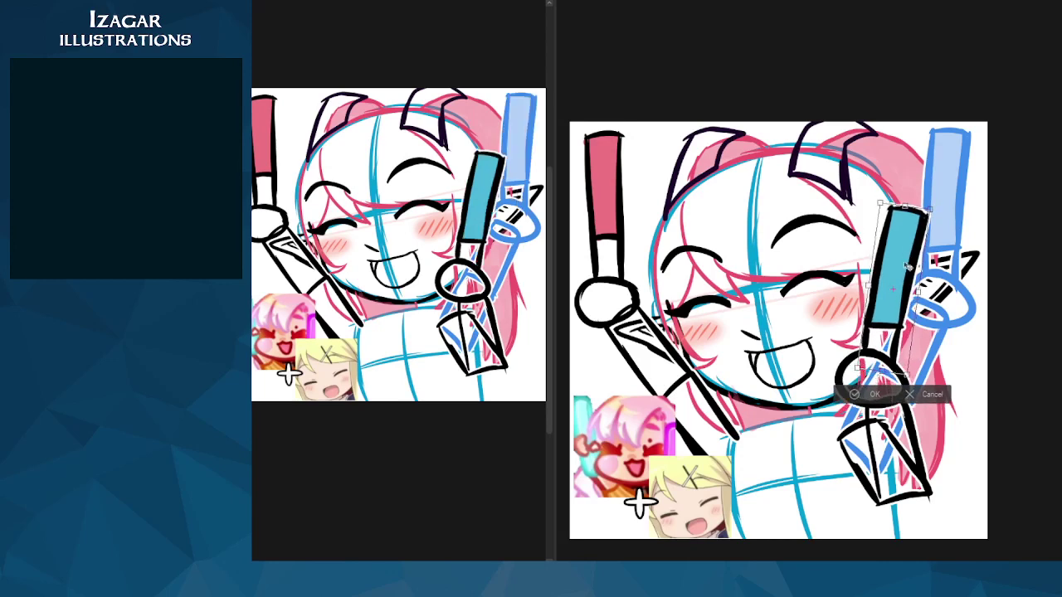
left_click(886, 395)
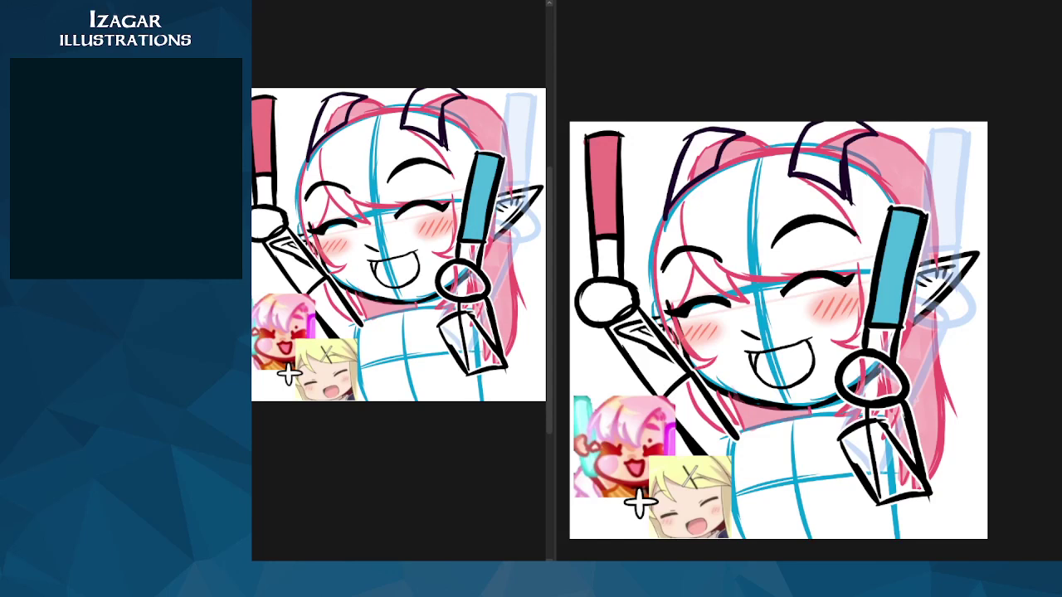
scroll(778, 330, "left", 1)
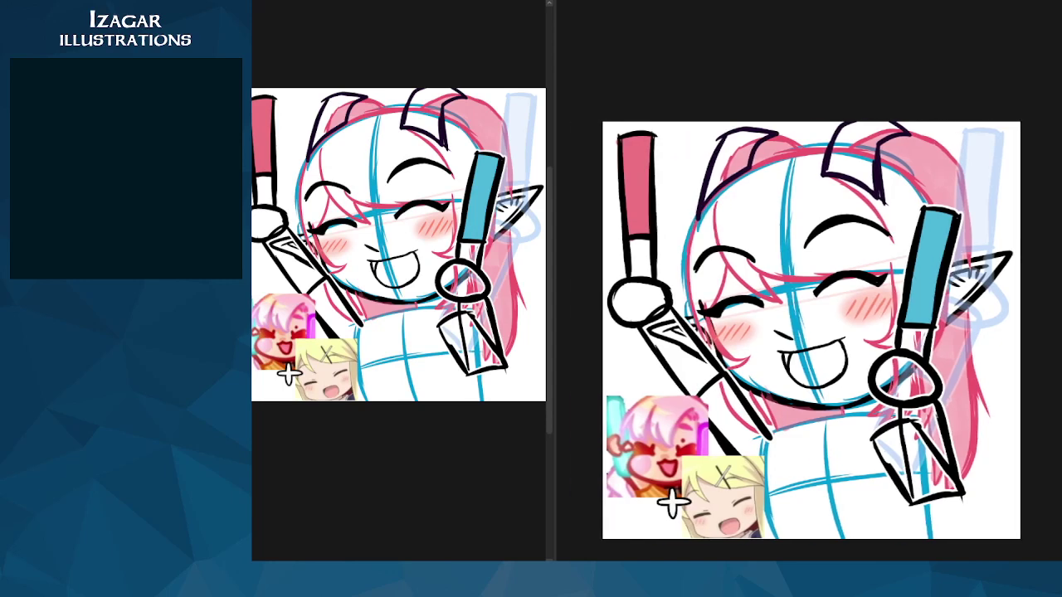
scroll(778, 331, "right", 1)
scroll(778, 330, "left", 1)
scroll(822, 330, "right", 1)
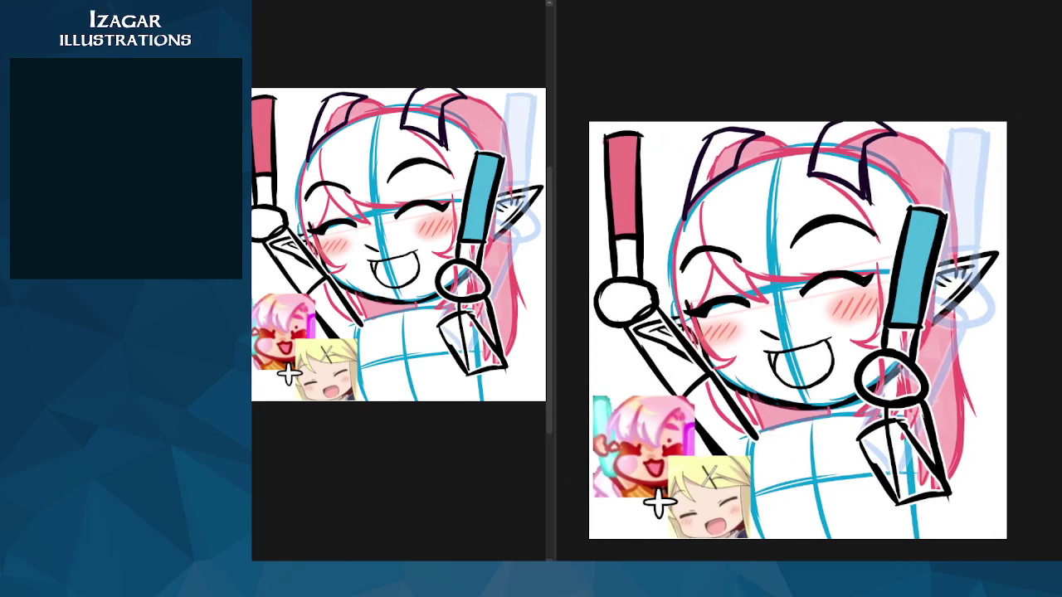
scroll(822, 330, "left", 1)
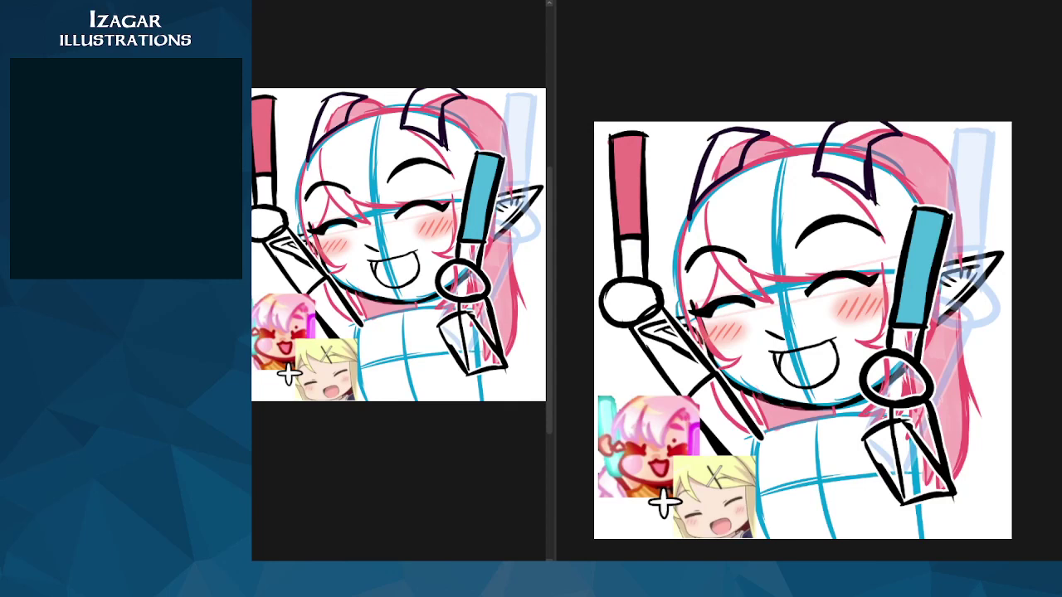
Step: Remove the elf sketch from view so only the reference pictures remain, and restore it
key("Delete")
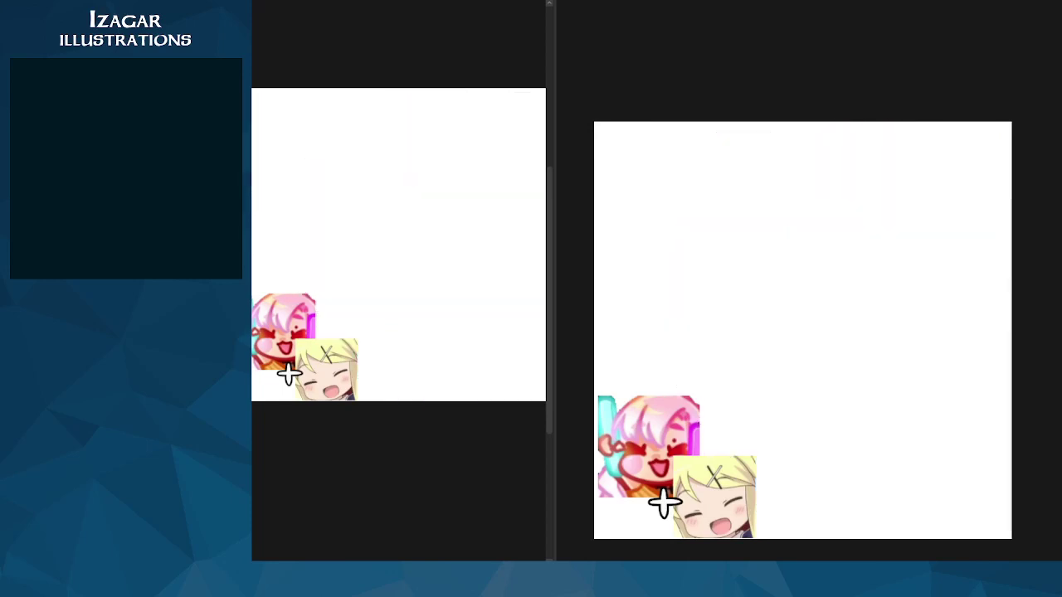
key("ctrl+z")
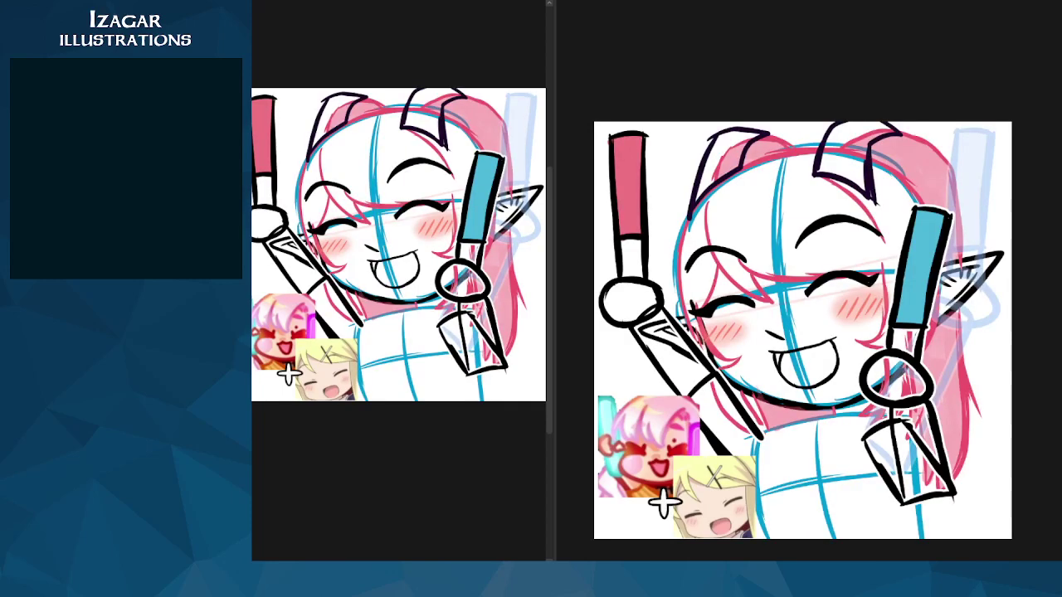
key("Delete")
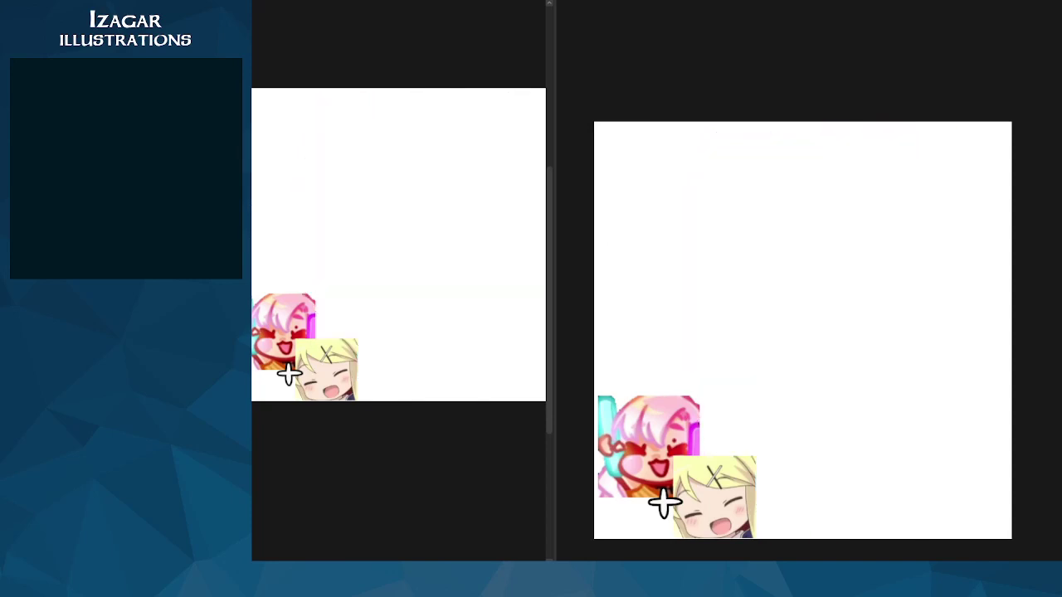
key("ctrl+z")
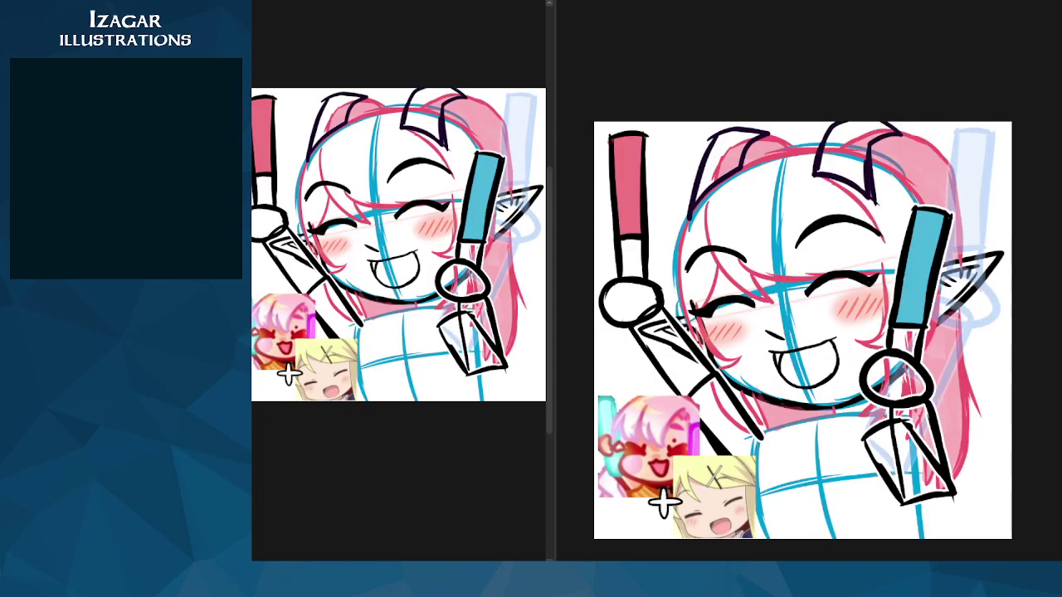
Step: Remove both arms with their glow sticks and the faint blue arm draft from the elf sketch
key("ctrl+z")
key("ctrl+y")
key("ctrl+z")
key("ctrl+z")
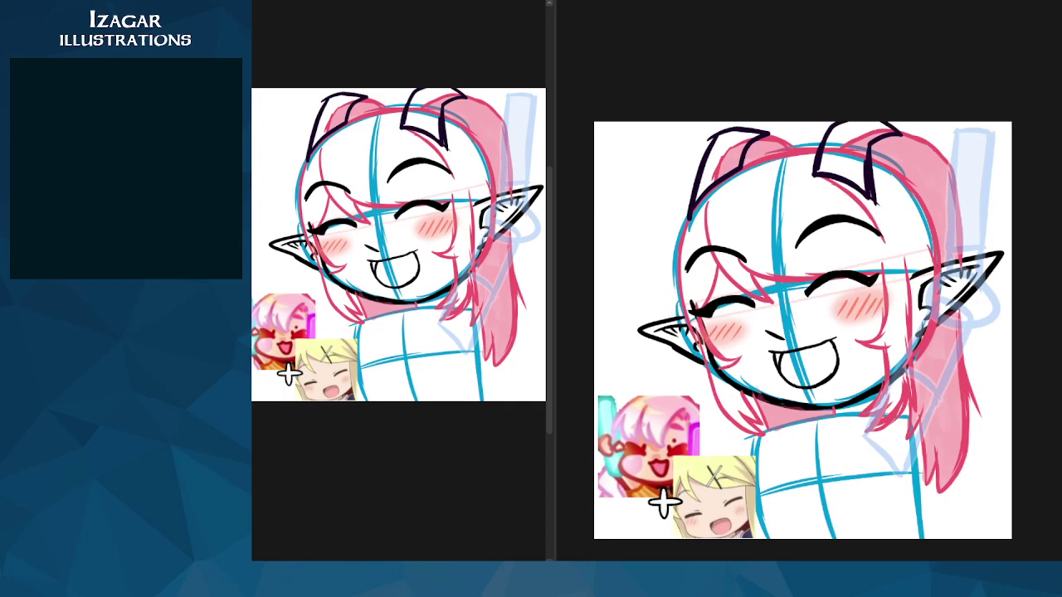
key("ctrl+z")
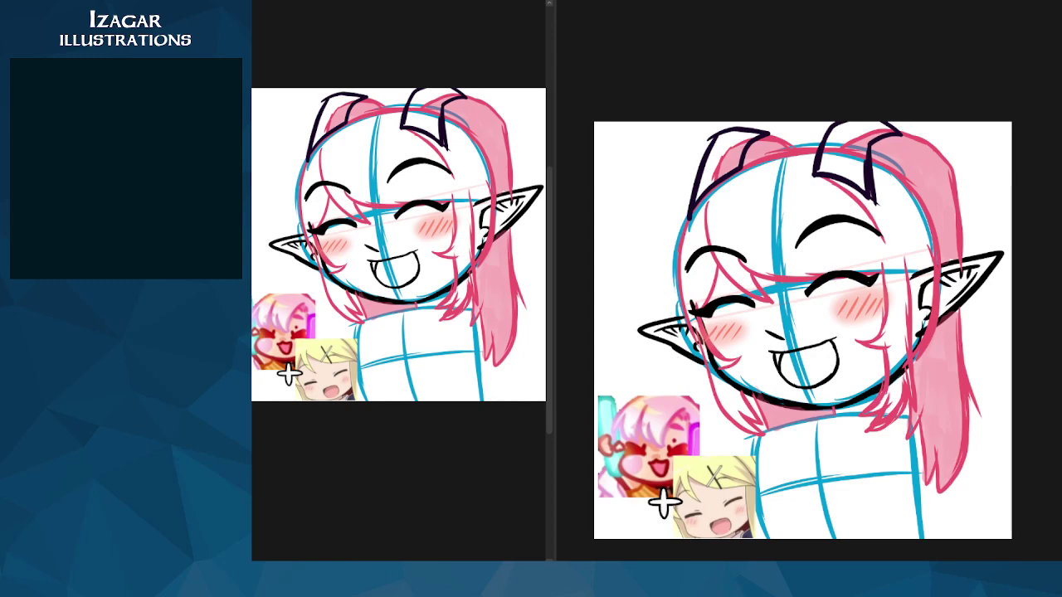
key("ctrl+t")
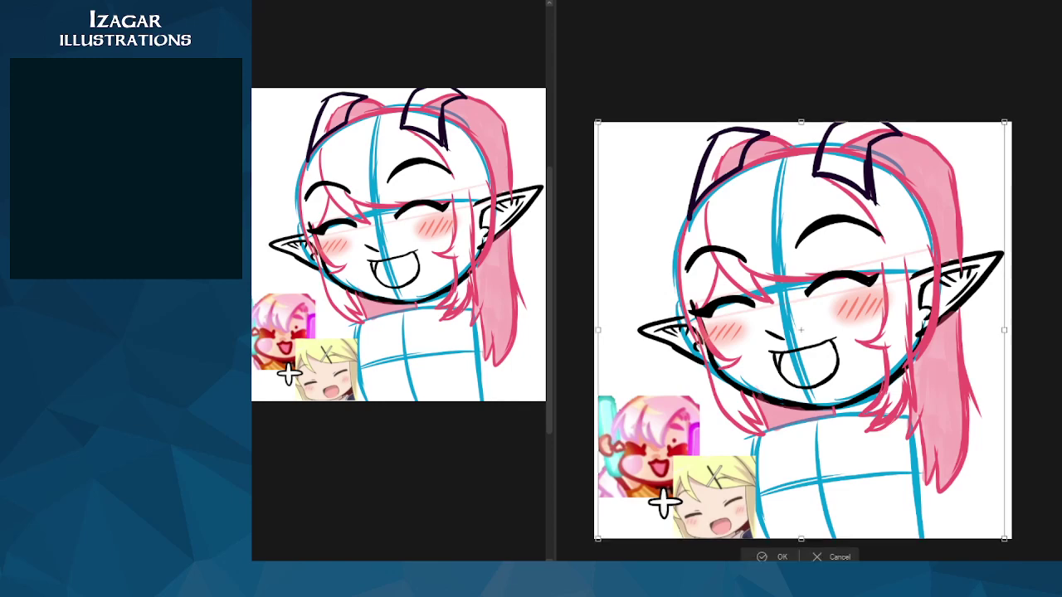
mouse_move(1005, 123)
left_mouse_down()
mouse_move(1061, 0)
mouse_move(886, 260)
left_mouse_up()
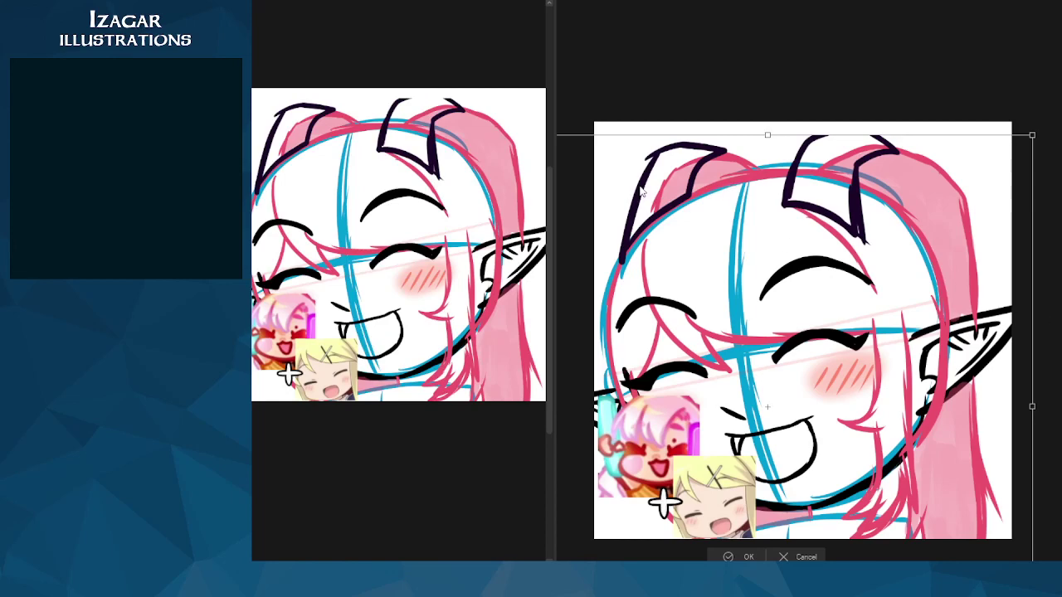
key("Return")
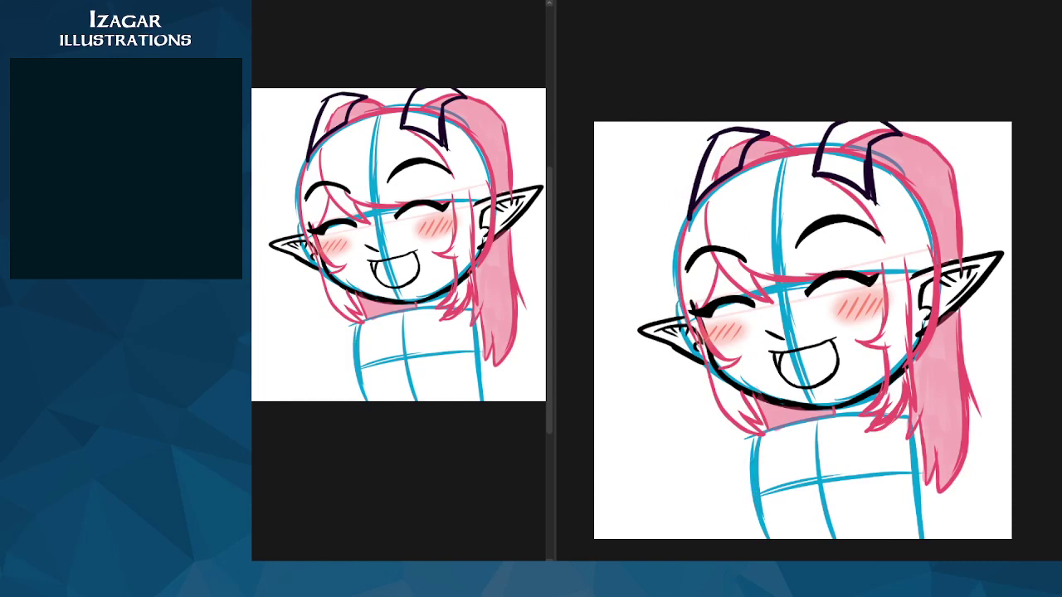
Step: Enlarge the elf sketch and reposition it so the laughing face fills the canvas
key("ctrl+t")
left_click_drag(887, 254, 772, 412)
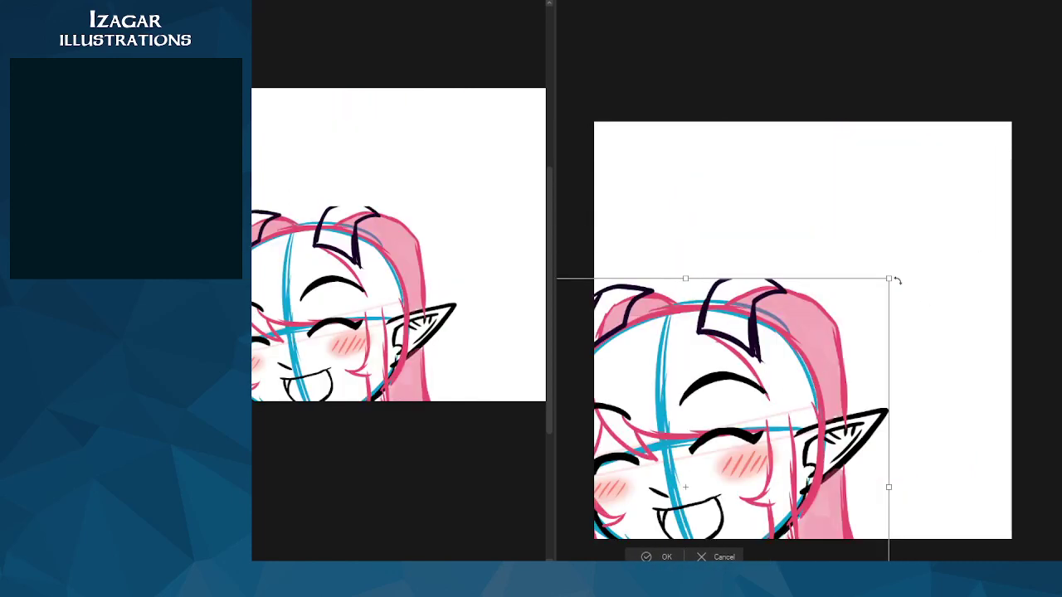
left_click_drag(889, 279, 1061, 0)
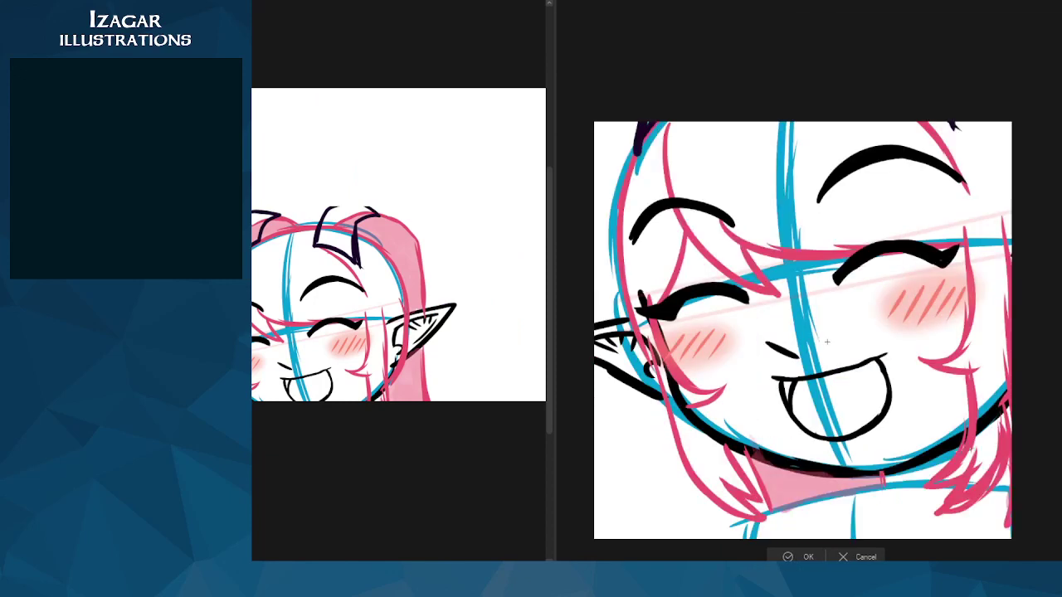
mouse_move(1015, 113)
left_mouse_down()
mouse_move(987, 191)
mouse_move(981, 174)
left_mouse_up()
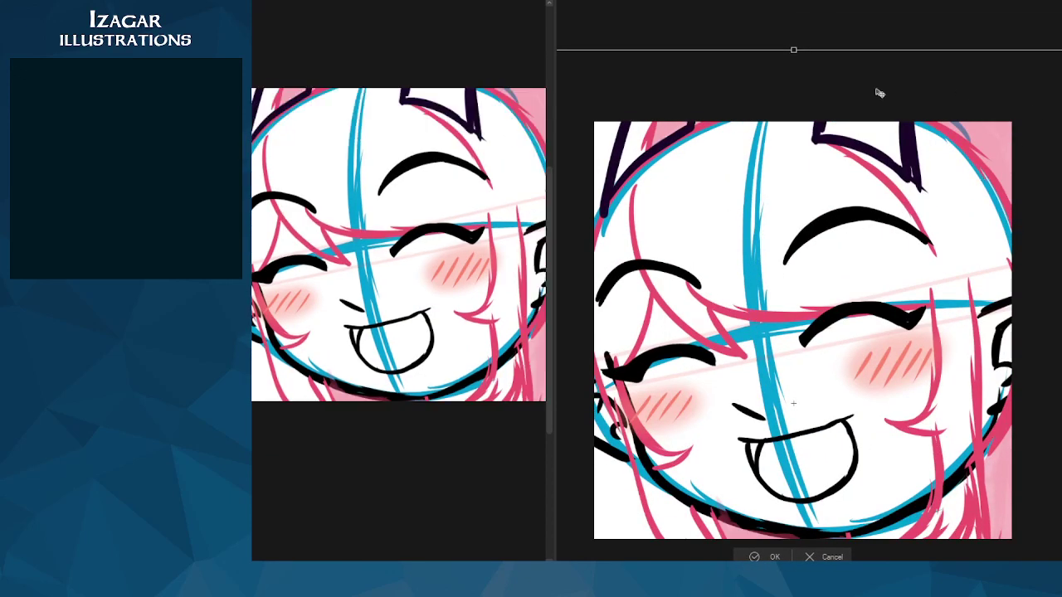
left_click_drag(810, 116, 827, 102)
left_click_drag(606, 57, 708, 70)
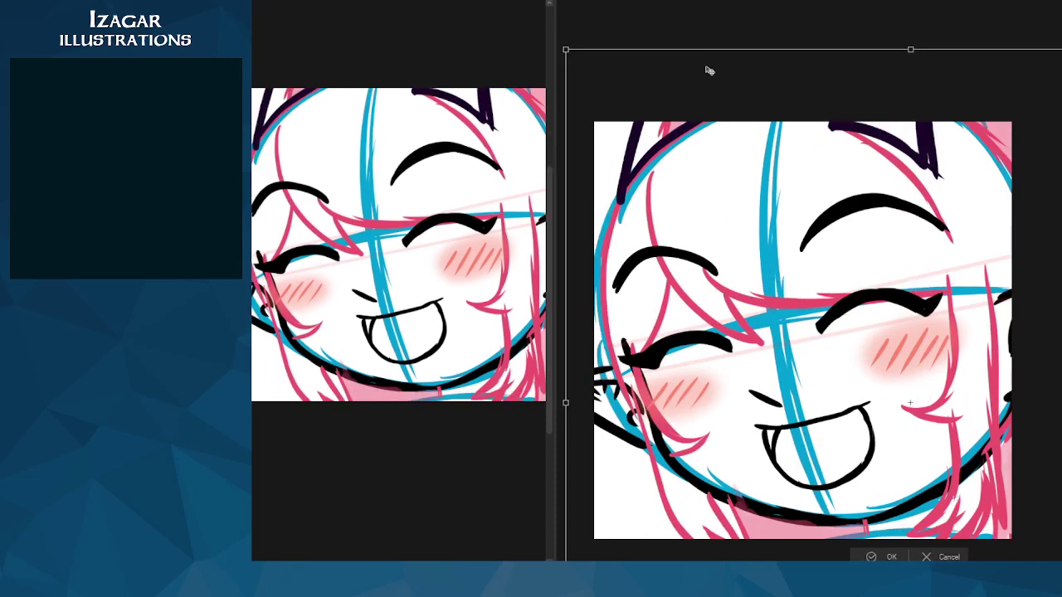
left_click_drag(570, 51, 636, 94)
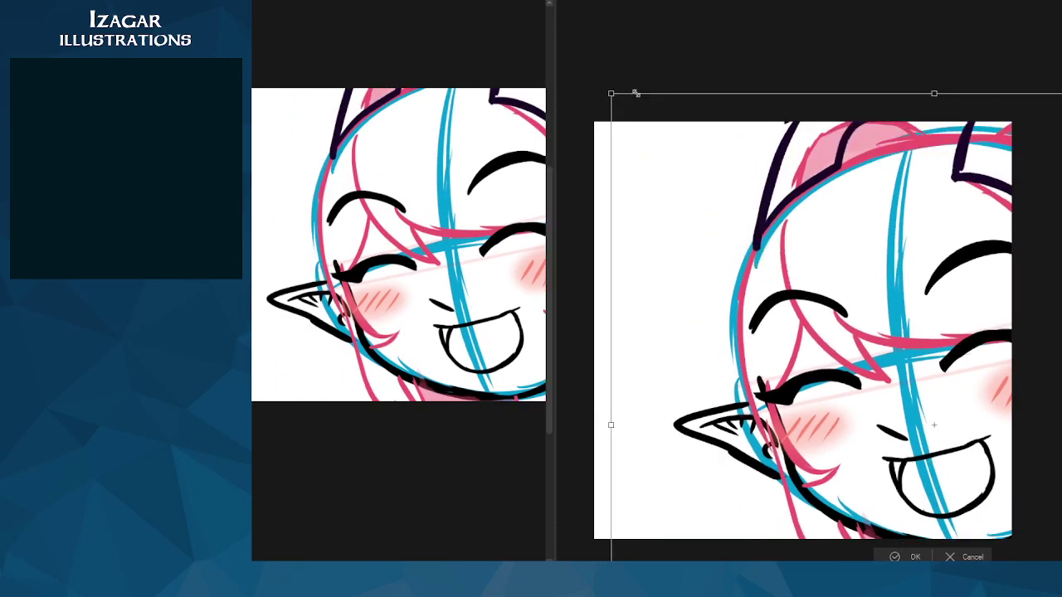
mouse_move(889, 226)
left_mouse_down()
mouse_move(804, 203)
mouse_move(772, 218)
mouse_move(753, 206)
left_mouse_up()
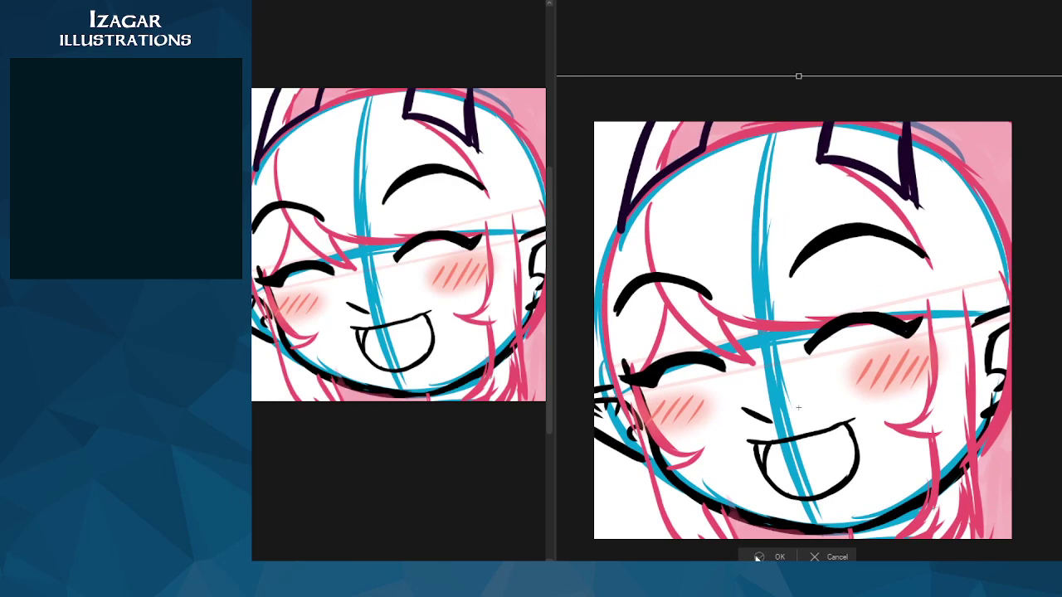
left_click(758, 556)
Step: Check how the enlarged face reads at thumbnail size and look at the pink-haired reference emote
key("ctrl+minus")
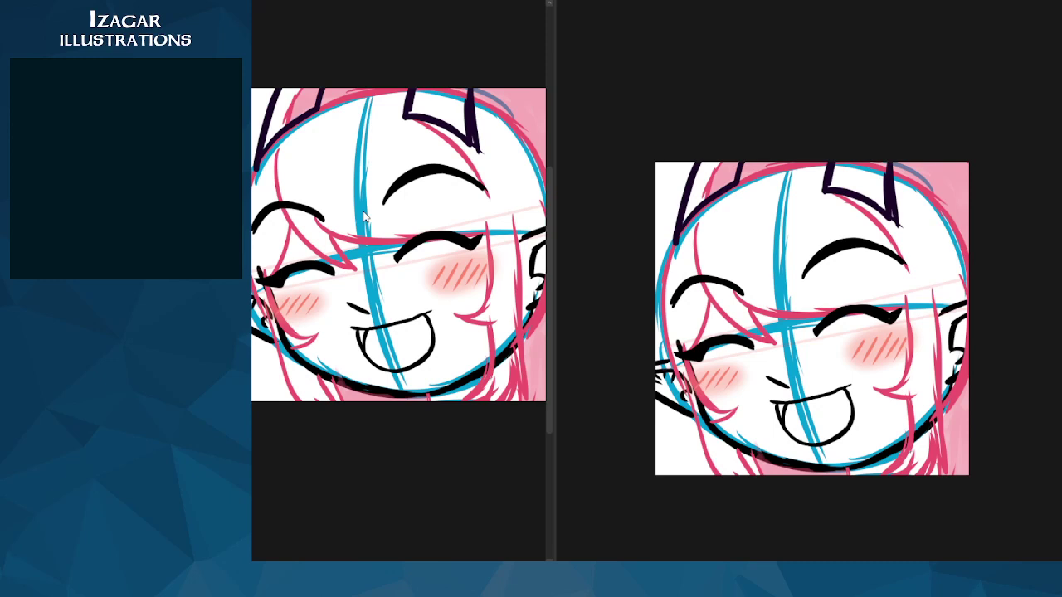
left_click(693, 543)
scroll(838, 283, "up", 1)
scroll(839, 283, "up", 3)
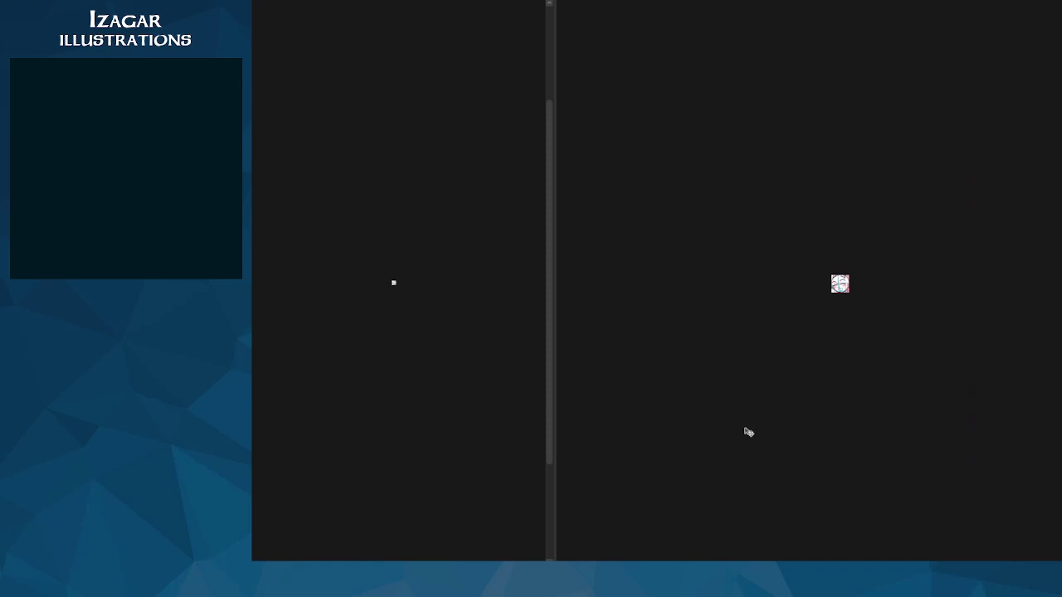
key("ctrl+z")
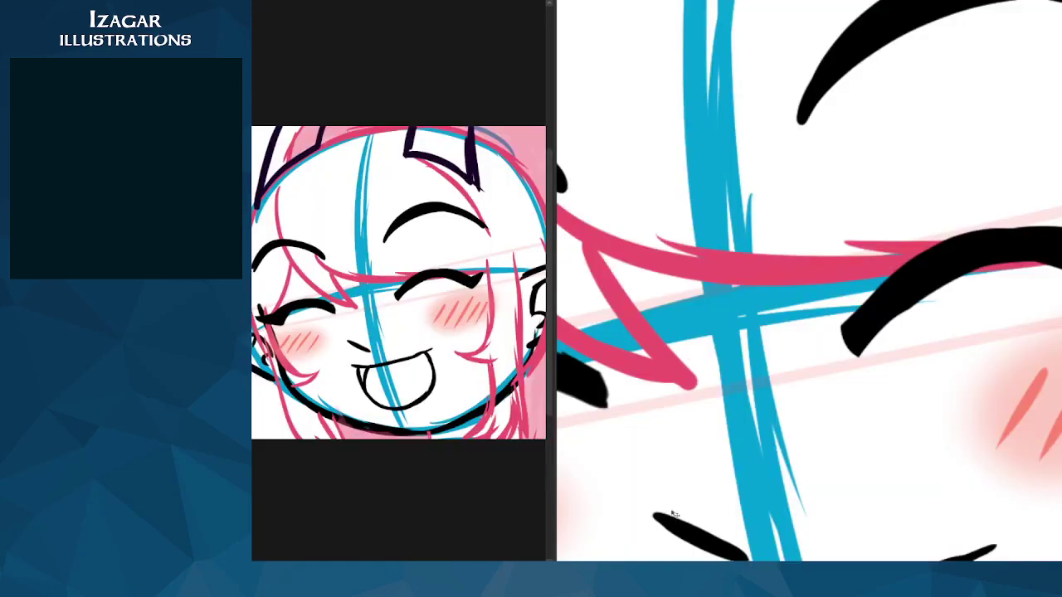
scroll(839, 282, "down", 4)
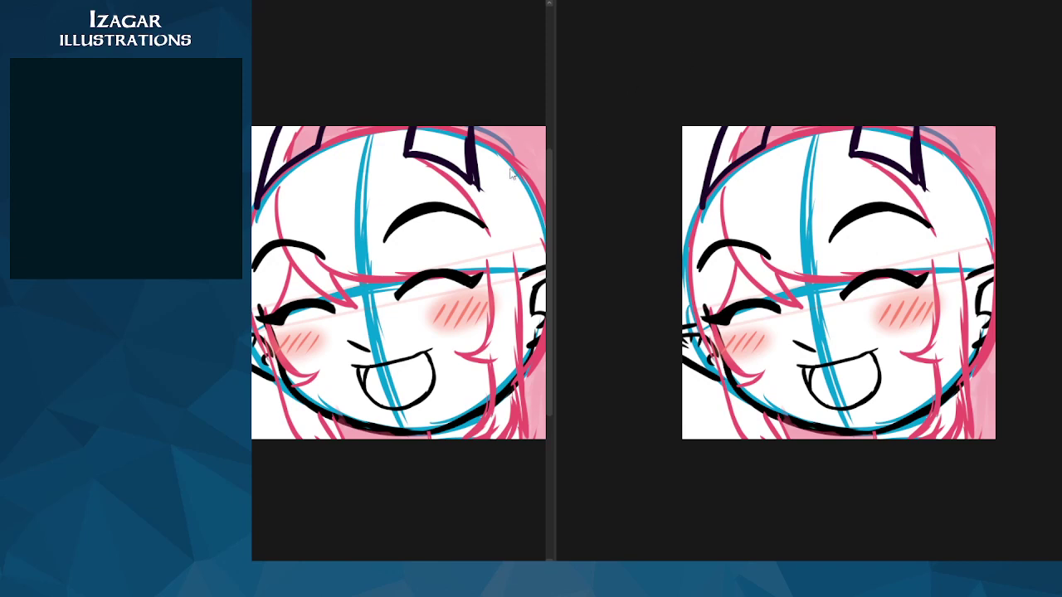
left_click(640, 2)
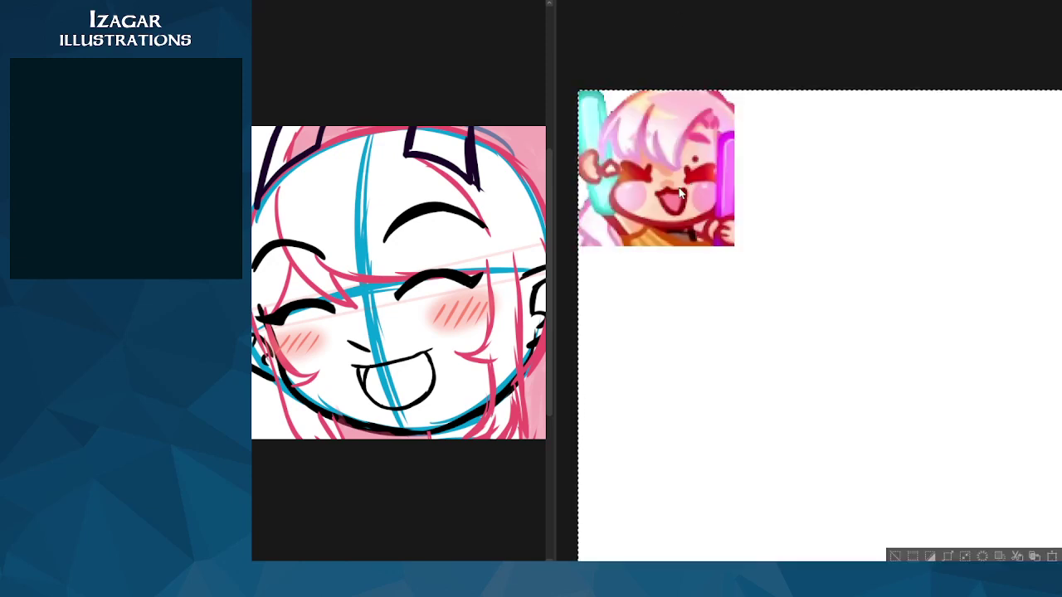
key("ctrl+Tab")
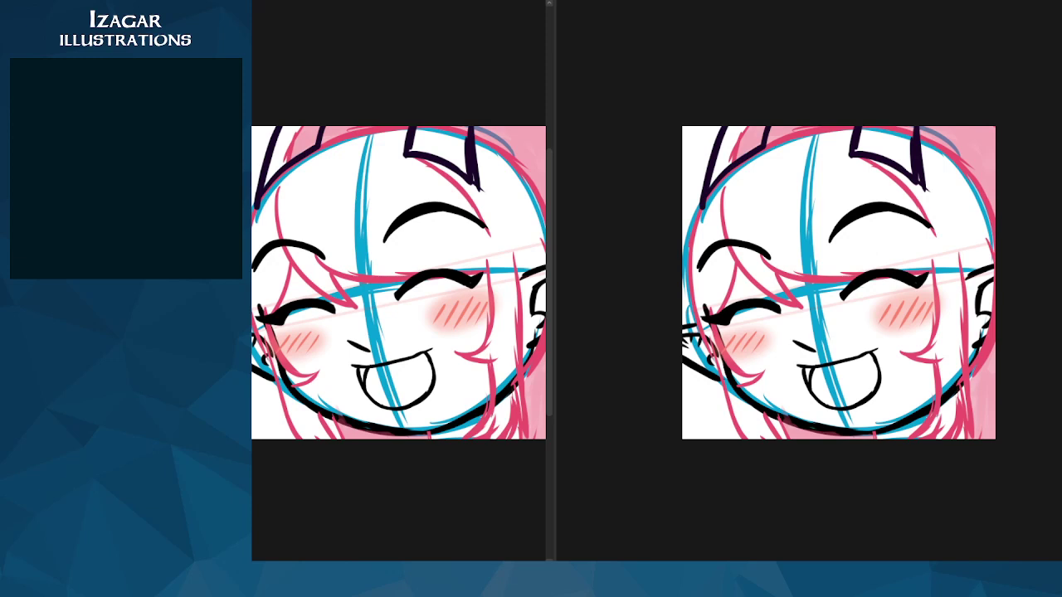
Step: Close the duplicate view and the elf drawing
left_click(565, 1)
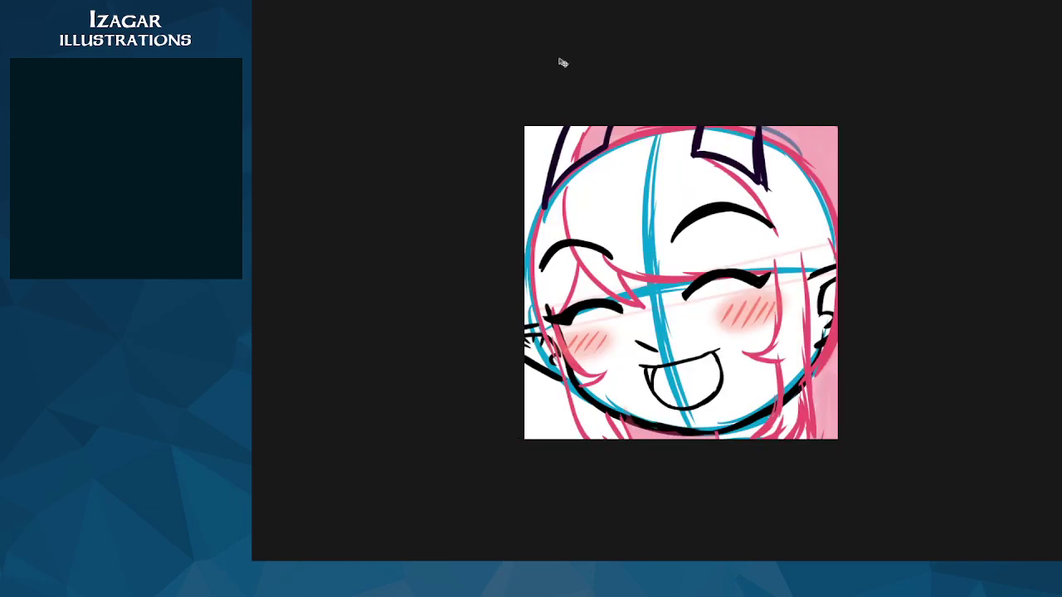
left_click(303, 1)
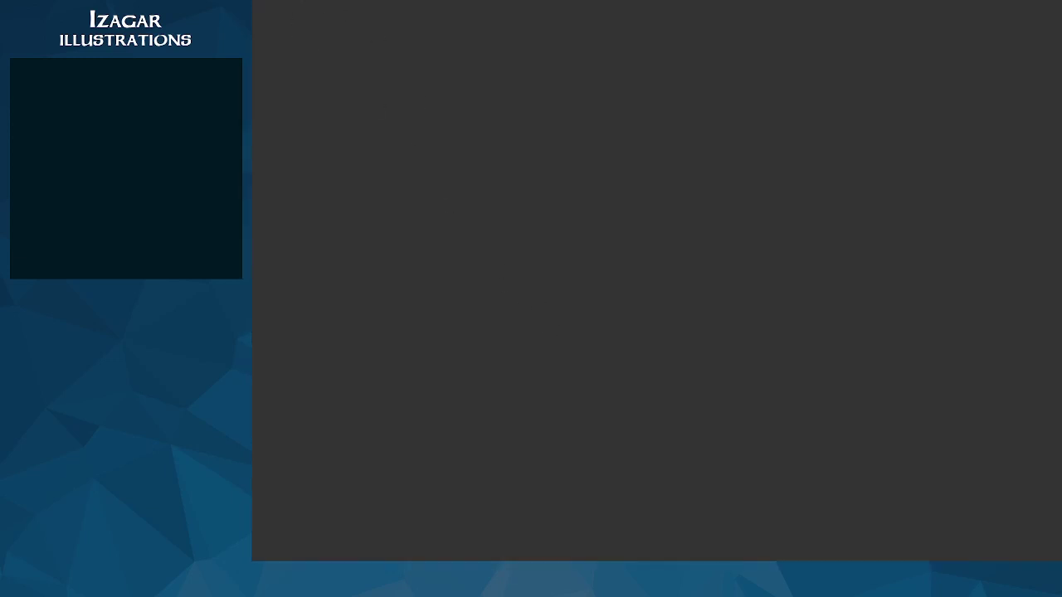
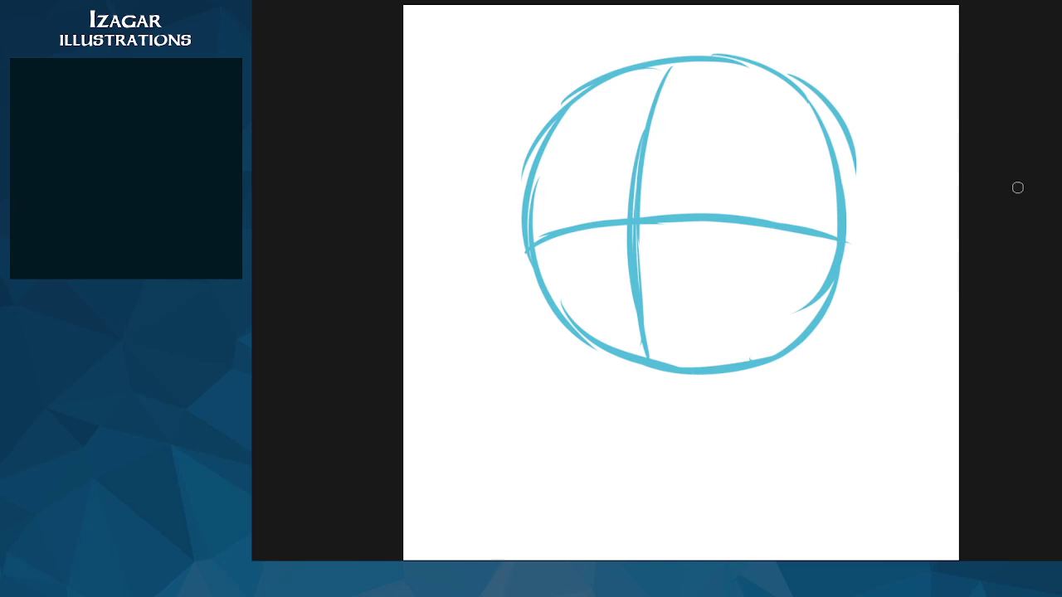
Step: Sketch a boxy torso in blue below the head, with shoulder line, tapering sides, centre line, side plane edge and a curved chest guideline
mouse_move(599, 400)
left_mouse_down()
mouse_move(715, 390)
mouse_move(774, 402)
left_mouse_up()
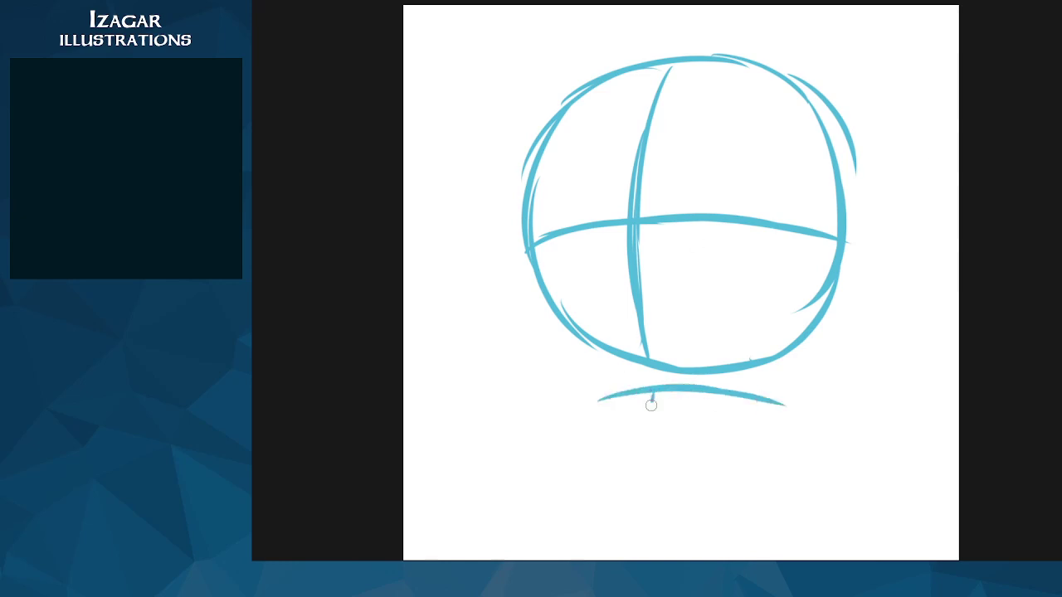
left_click_drag(652, 397, 646, 539)
left_click_drag(601, 400, 591, 513)
left_click_drag(594, 476, 597, 561)
mouse_move(754, 393)
left_mouse_down()
mouse_move(780, 425)
mouse_move(759, 561)
left_mouse_up()
left_click_drag(760, 412, 733, 534)
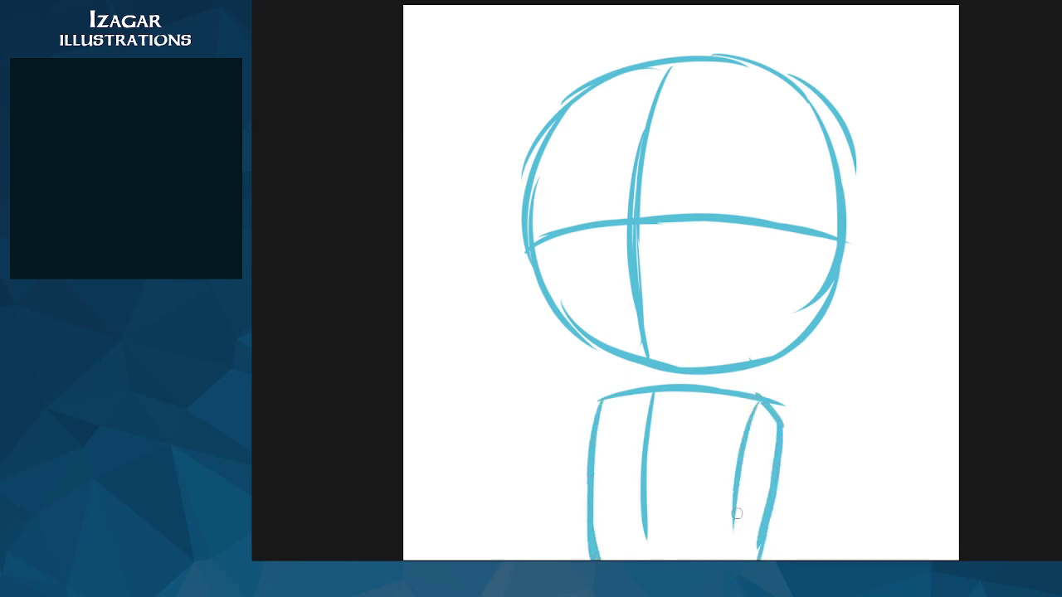
left_click_drag(741, 448, 728, 561)
left_click_drag(735, 514, 732, 561)
mouse_move(596, 460)
left_mouse_down()
mouse_move(673, 450)
mouse_move(778, 493)
left_mouse_up()
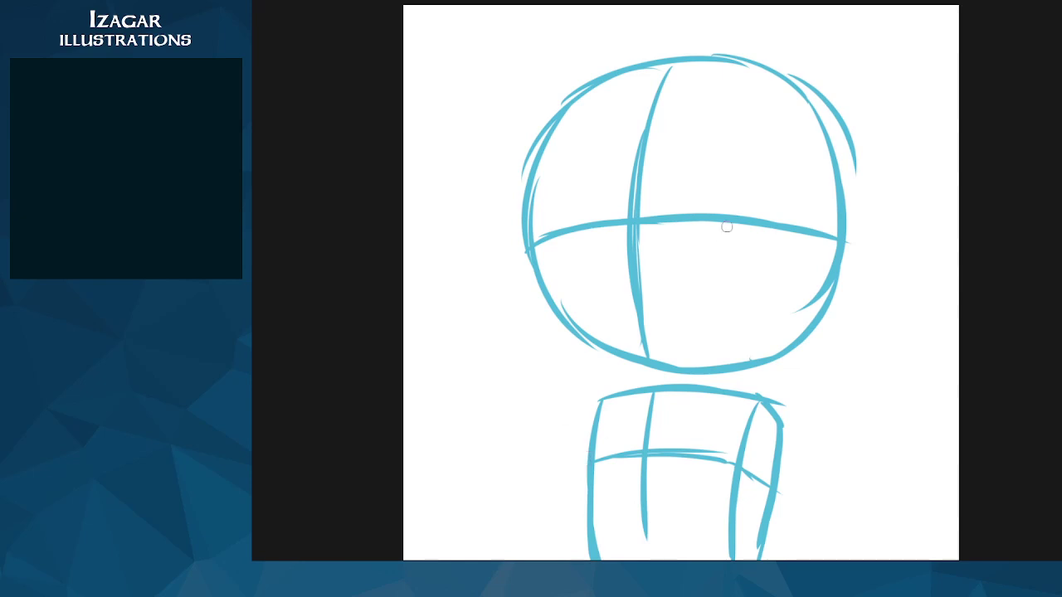
Step: Enlarge the torso sketch with a transform and place it centred just beneath the head
key("ctrl+t")
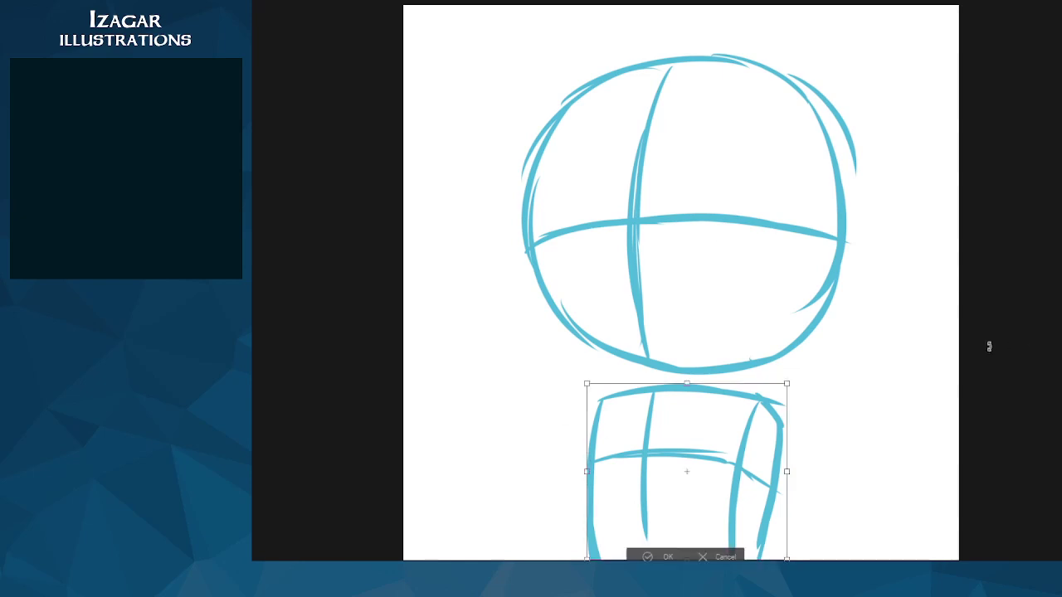
left_click_drag(788, 384, 848, 354)
mouse_move(755, 399)
left_mouse_down()
mouse_move(718, 423)
mouse_move(706, 443)
mouse_move(717, 443)
left_mouse_up()
left_click_drag(813, 377, 785, 396)
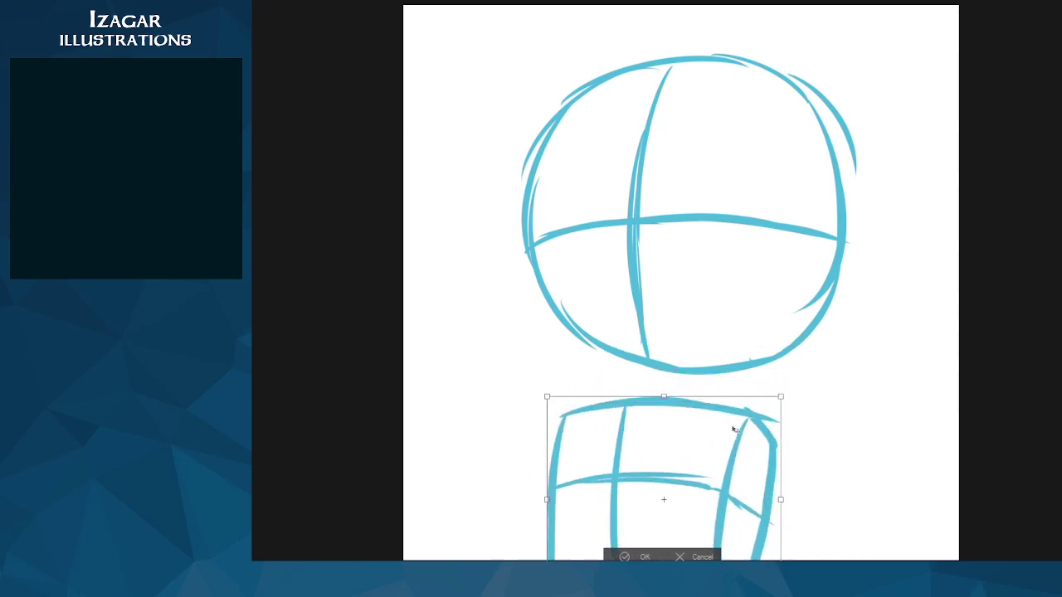
mouse_move(736, 430)
left_mouse_down()
mouse_move(751, 425)
mouse_move(737, 429)
left_mouse_up()
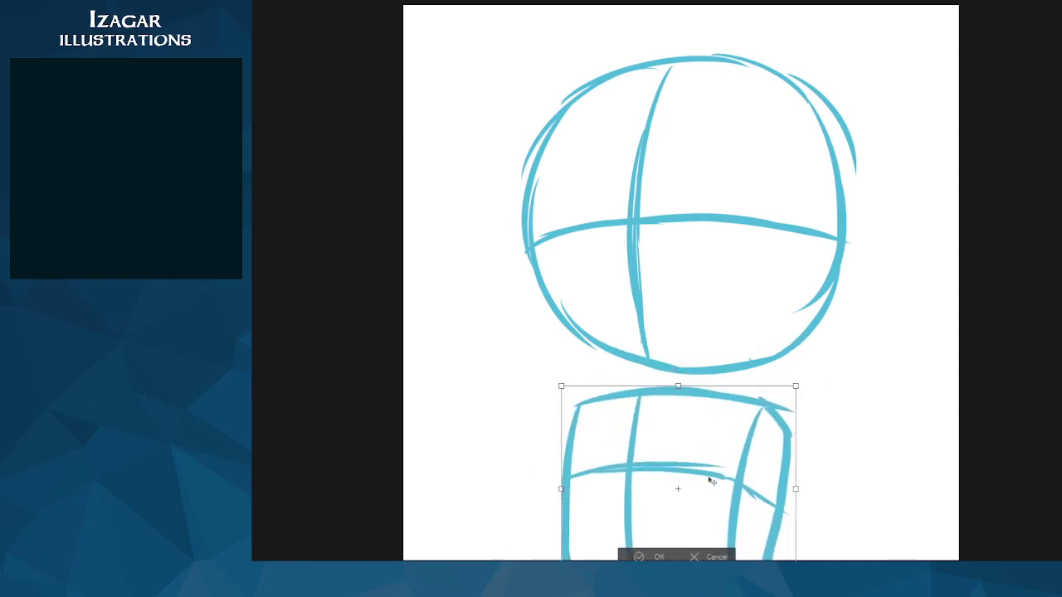
left_click(630, 556)
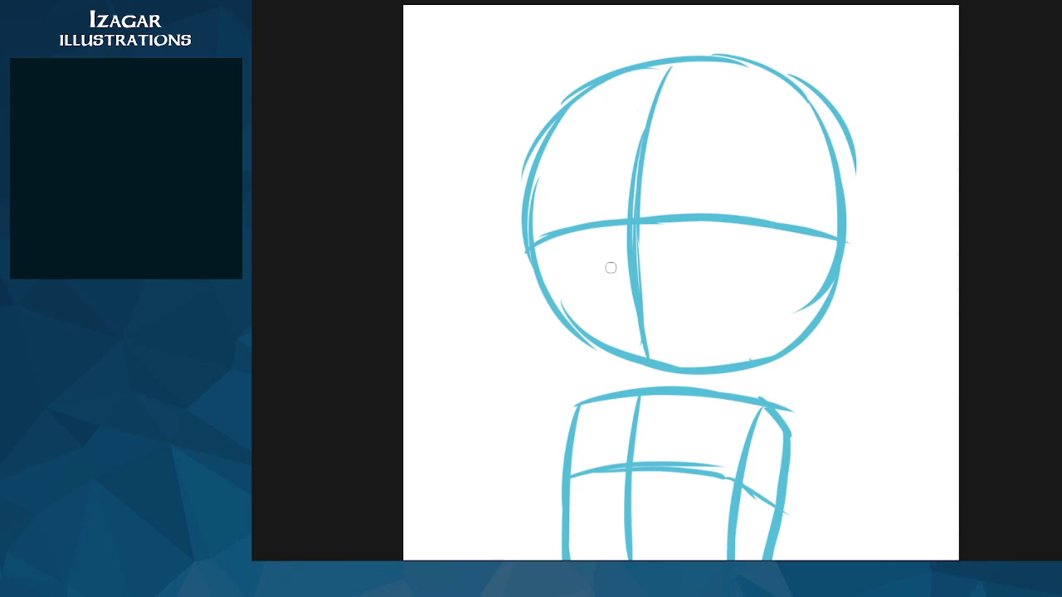
Step: Draw a short slanted nose stroke and a straight, nearly flat mouth line in black on the lower face
left_click_drag(595, 252, 613, 270)
key("ctrl+z")
key("ctrl+z")
key("ctrl+z")
left_click_drag(606, 303, 678, 299)
key("ctrl+z")
key("ctrl+z")
key("ctrl+z")
left_click_drag(608, 300, 683, 299)
key("ctrl+z")
left_click_drag(606, 296, 692, 294)
Step: Draw the far eye in black with an arched upper lid, cut-off round iris, short lower lid line and pointed outer lash
mouse_move(588, 190)
left_mouse_down()
mouse_move(601, 207)
mouse_move(570, 193)
mouse_move(537, 201)
mouse_move(603, 208)
left_mouse_up()
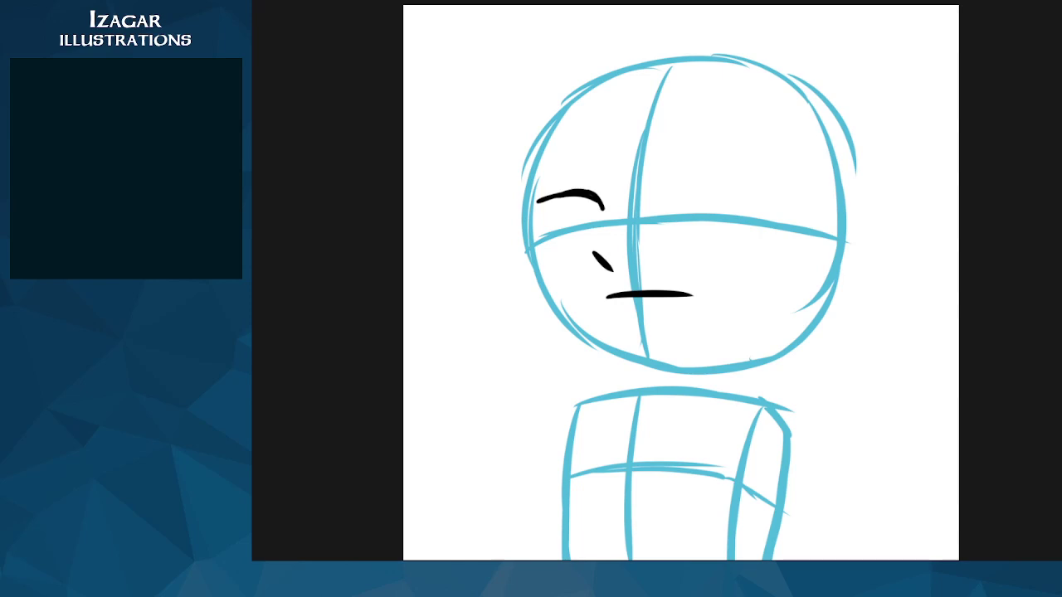
left_click_drag(561, 233, 594, 230)
left_click_drag(556, 195, 564, 230)
key("ctrl+z")
mouse_move(567, 234)
left_mouse_down()
mouse_move(594, 203)
mouse_move(572, 234)
left_mouse_up()
key("ctrl+z")
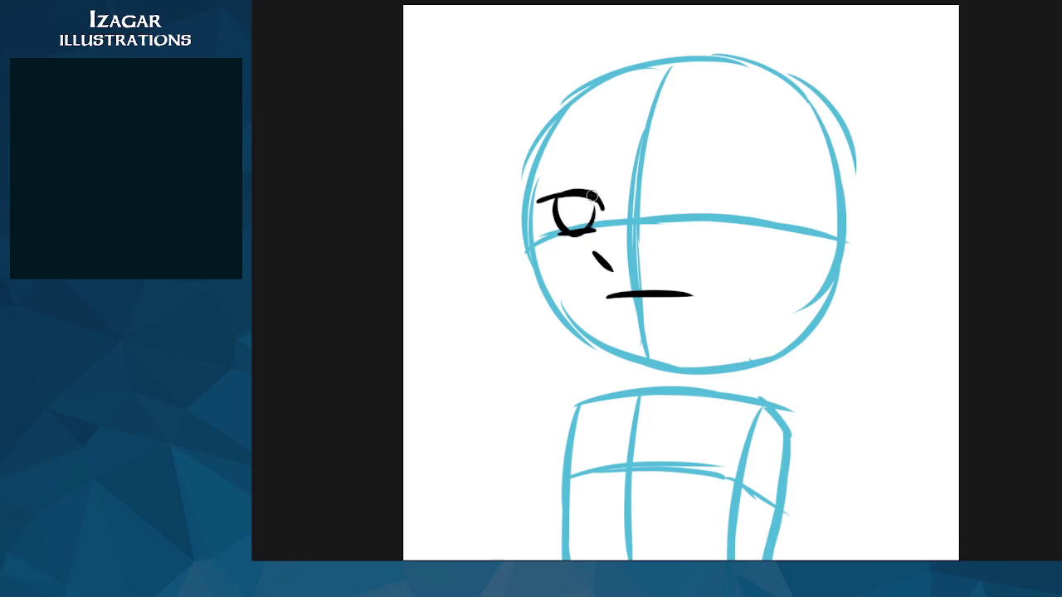
left_click_drag(594, 198, 585, 228)
mouse_move(530, 202)
left_mouse_down()
mouse_move(541, 212)
mouse_move(581, 193)
left_mouse_up()
Step: Draw the wider near eye in black with a flat upper lid, pointed outer lash, rounded iris and straight lower lid line
mouse_move(664, 201)
left_mouse_down()
mouse_move(688, 187)
mouse_move(754, 194)
mouse_move(738, 209)
left_mouse_up()
key("ctrl+z")
key("ctrl+z")
left_click_drag(670, 230, 730, 230)
mouse_move(676, 192)
left_mouse_down()
mouse_move(687, 229)
mouse_move(708, 227)
mouse_move(717, 203)
left_mouse_up()
mouse_move(695, 222)
left_mouse_down()
mouse_move(720, 212)
mouse_move(726, 189)
left_mouse_up()
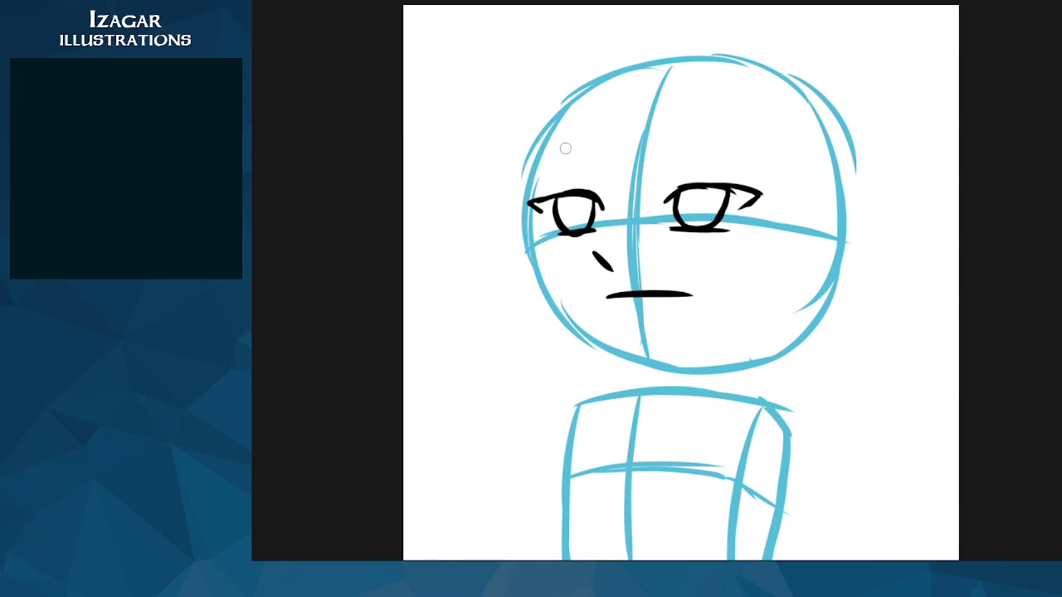
Step: Draw angled, frowning eyebrows above both eyes, slanting down towards the nose, and compare the last stroke with and without
left_click_drag(539, 160, 604, 185)
mouse_move(760, 141)
left_mouse_down()
mouse_move(660, 184)
mouse_move(750, 139)
mouse_move(690, 166)
mouse_move(748, 146)
mouse_move(739, 145)
mouse_move(768, 154)
left_mouse_up()
key("ctrl+z")
key("ctrl+y")
key("ctrl+z")
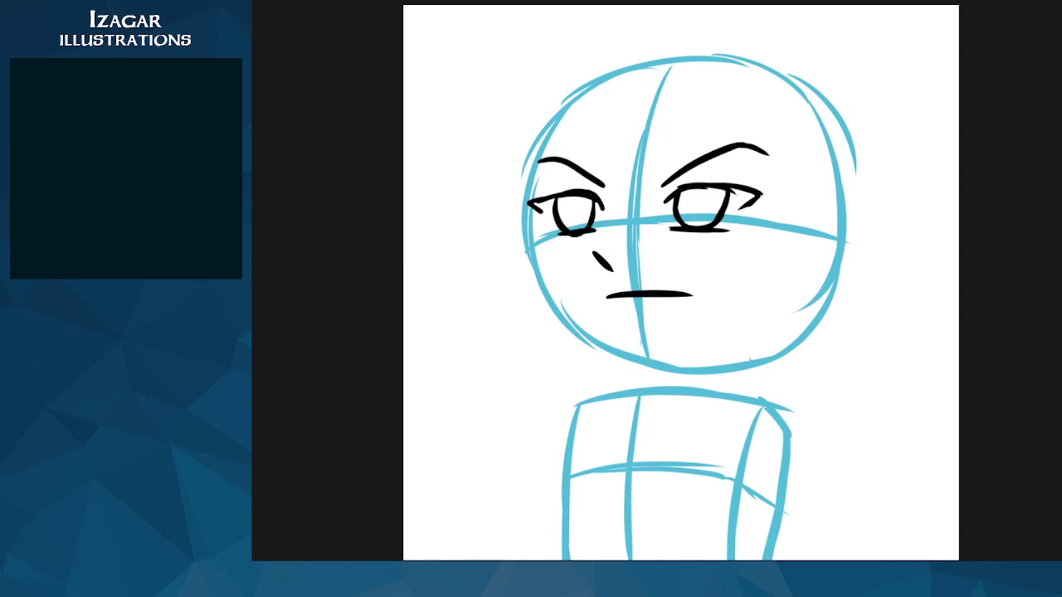
key("ctrl+z")
key("ctrl+y")
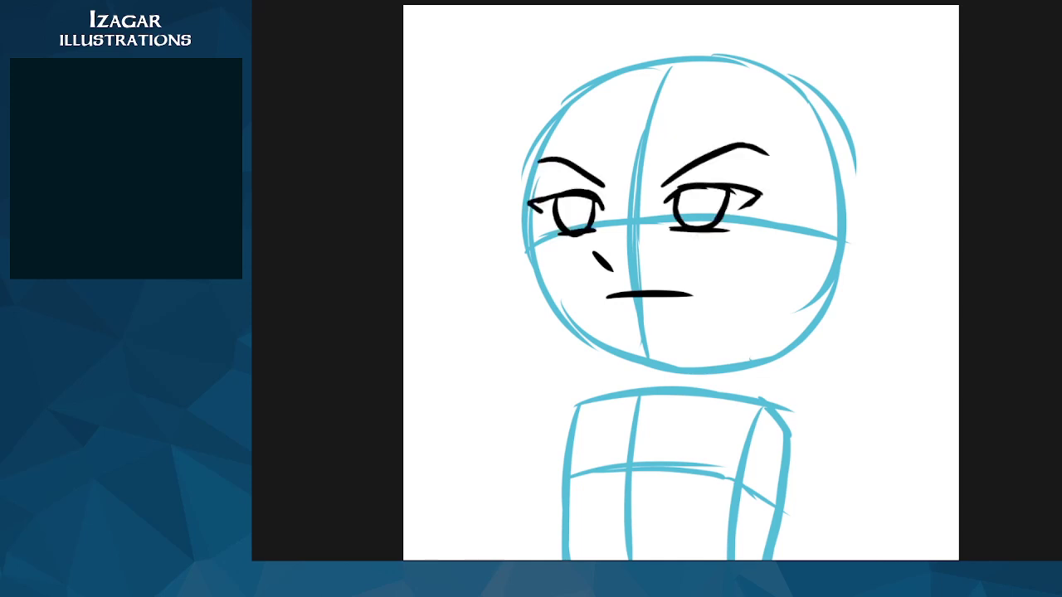